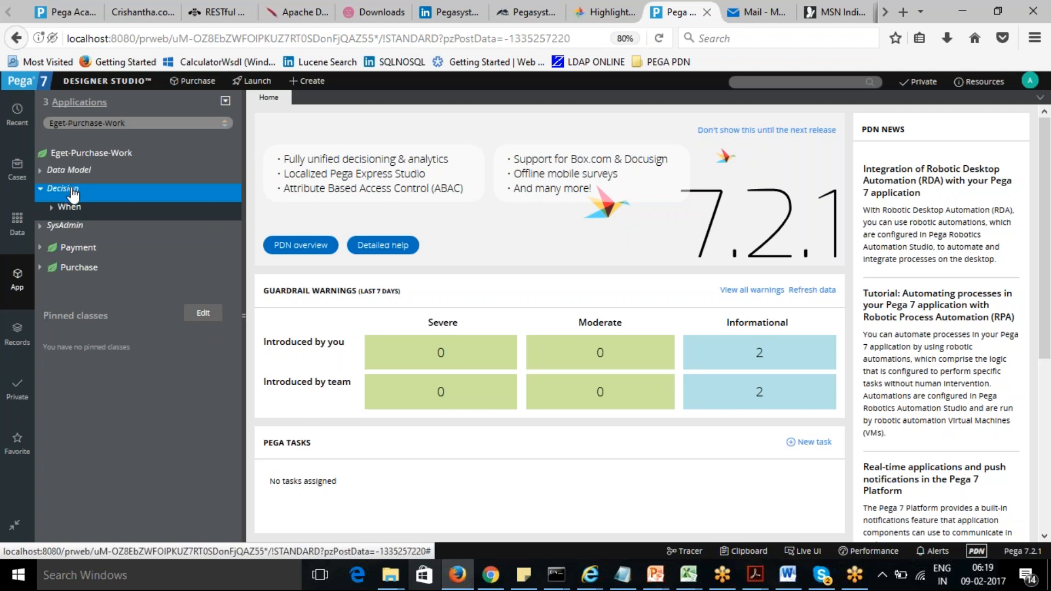
# Step: Create and open a decision table labelled CheckTotalAmount under Decision in the Eget-Purchase-Work class
pyautogui.rightClick(73, 194)
pyautogui.moveTo(71, 203)
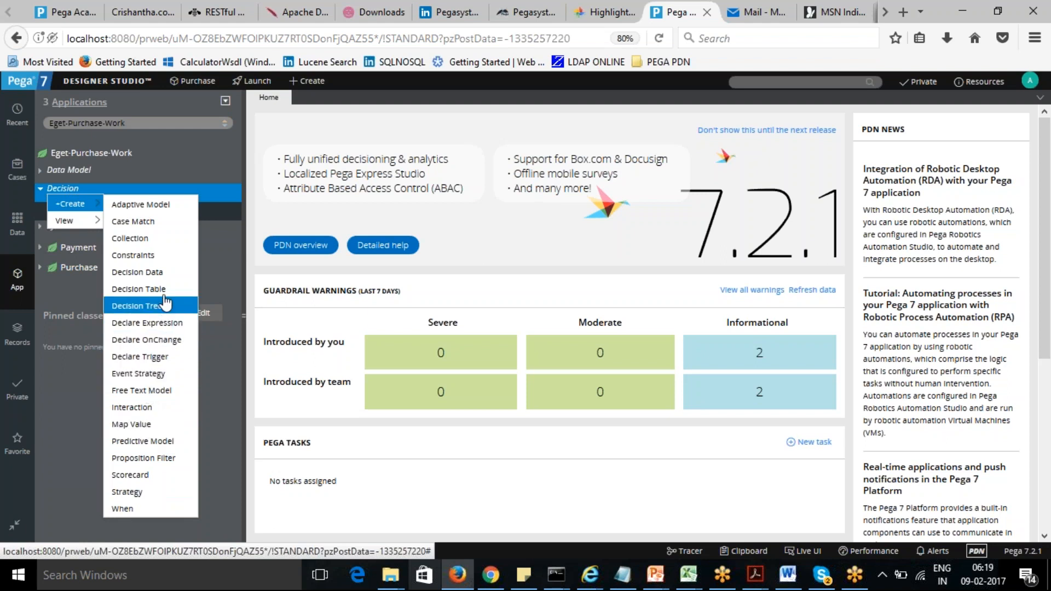
pyautogui.click(142, 289)
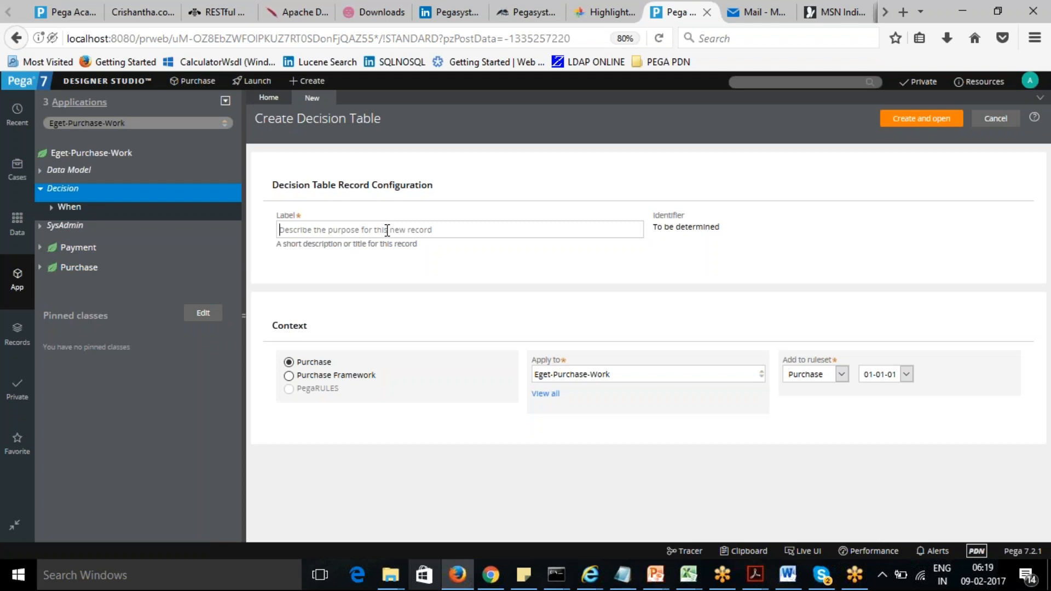
pyautogui.click(387, 230)
pyautogui.write('Check')
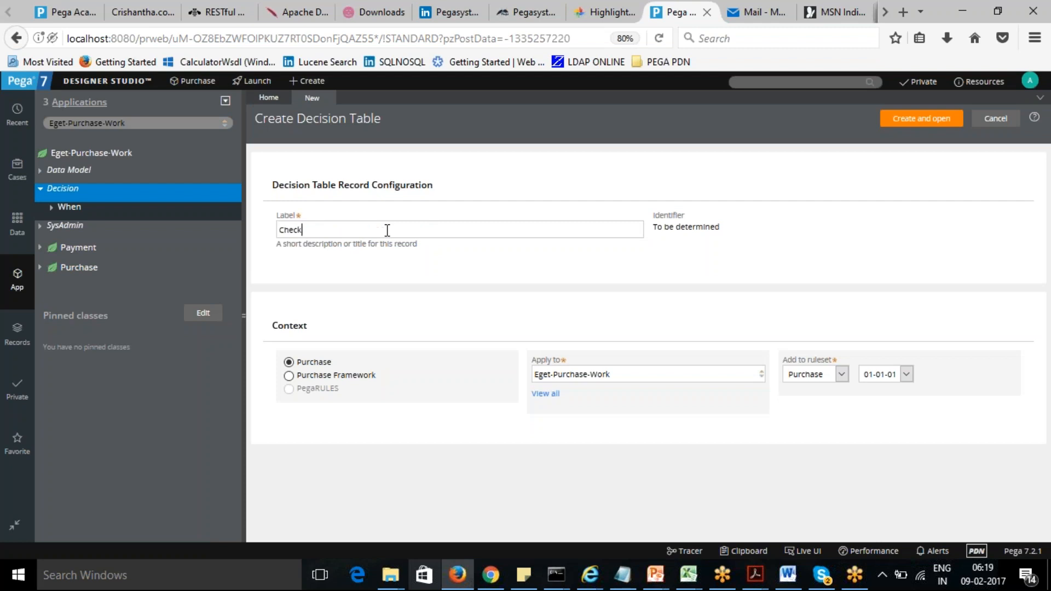
pyautogui.write('TotalAmount')
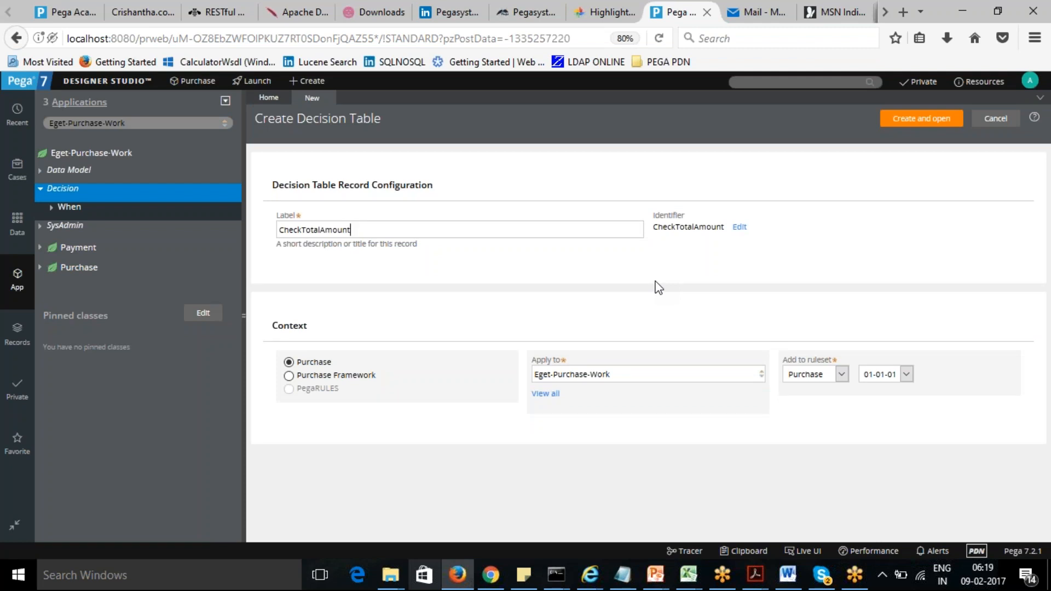
pyautogui.click(925, 119)
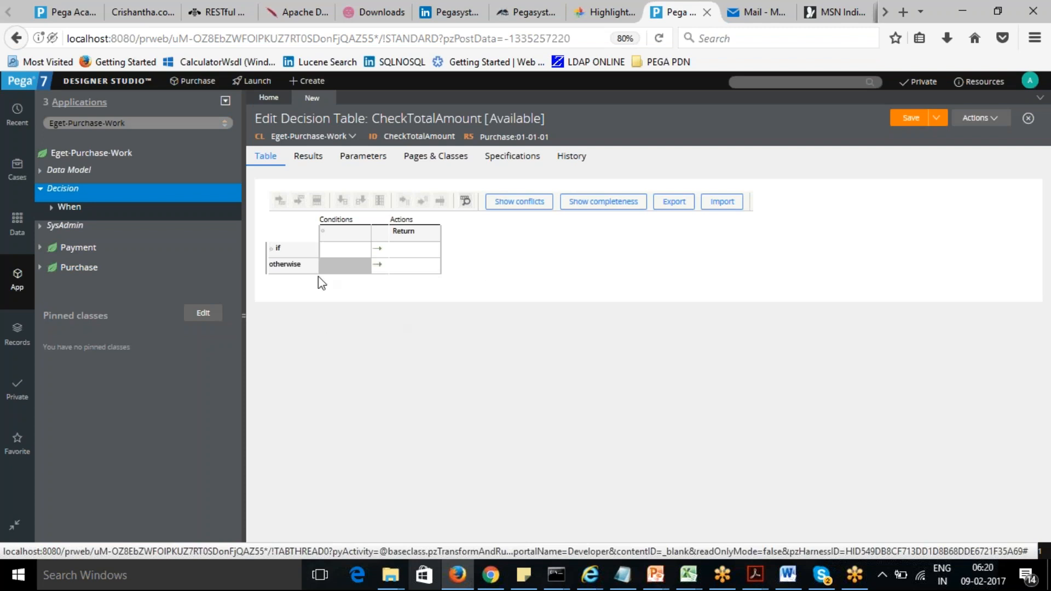
# Step: Examine the decision table's delegation and results options, then return to the table layout
pyautogui.click(325, 236)
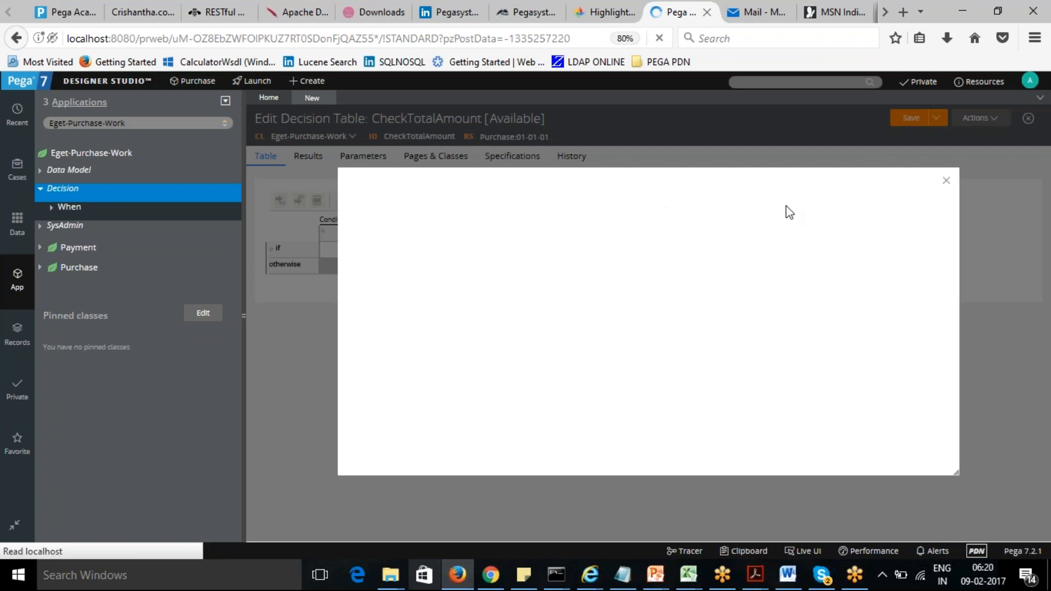
pyautogui.click(946, 180)
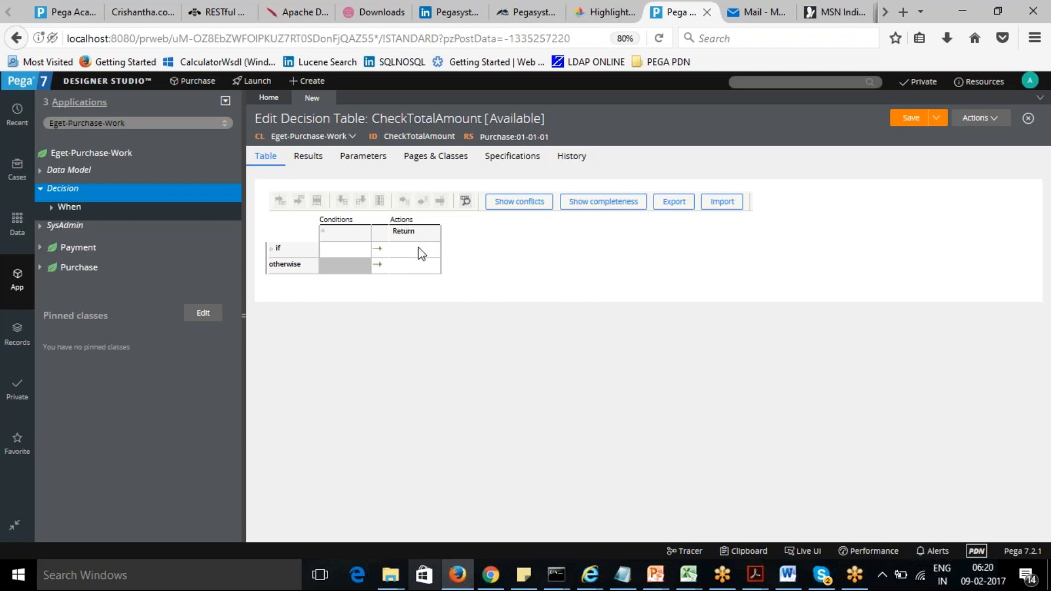
pyautogui.click(312, 160)
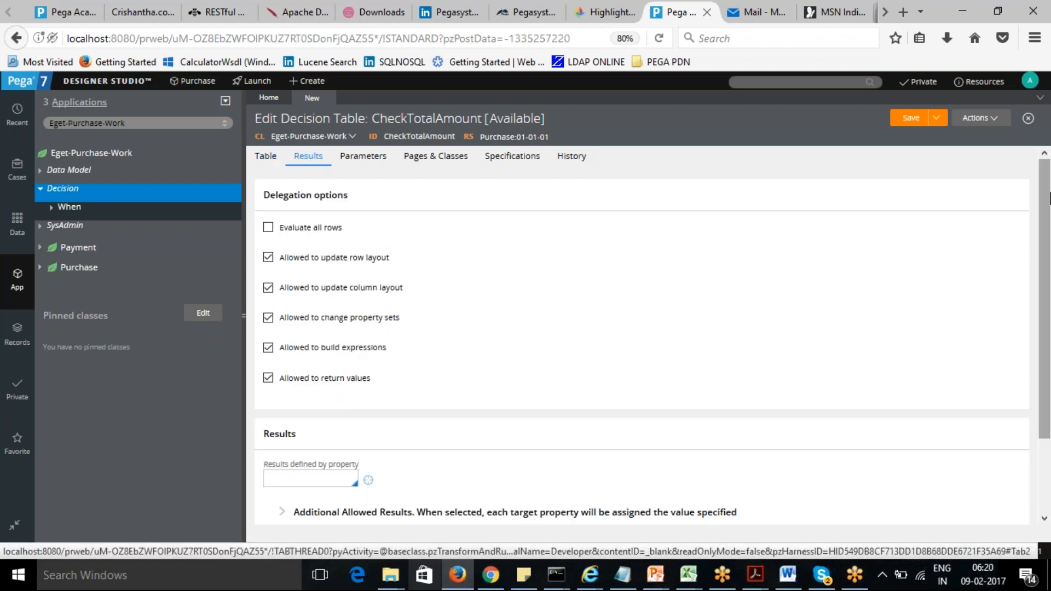
pyautogui.moveTo(1045, 211)
pyautogui.mouseDown()
pyautogui.moveTo(1045, 274)
pyautogui.moveTo(1046, 215)
pyautogui.mouseUp()
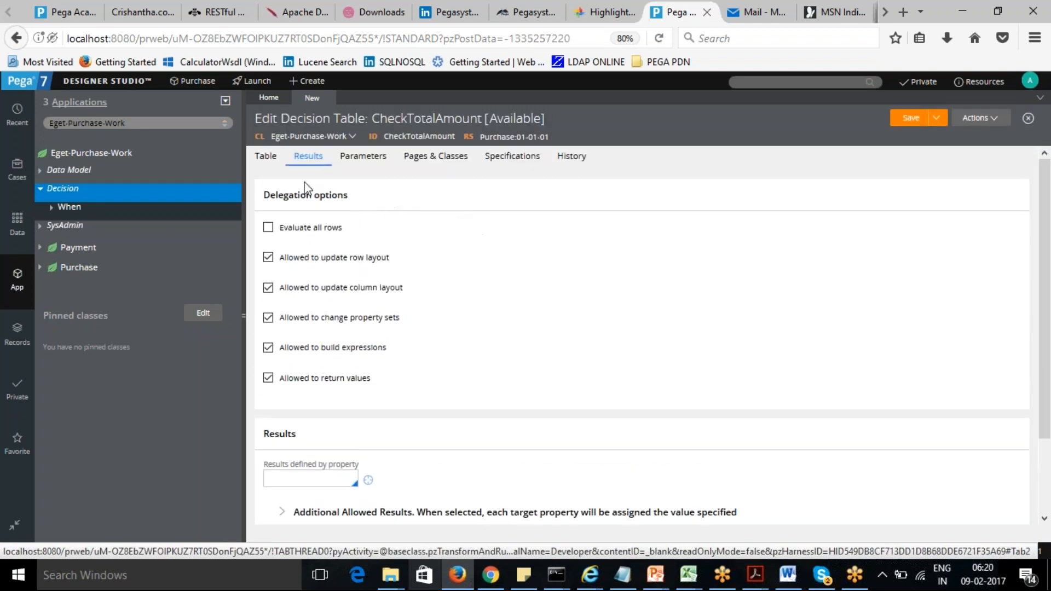
pyautogui.click(265, 162)
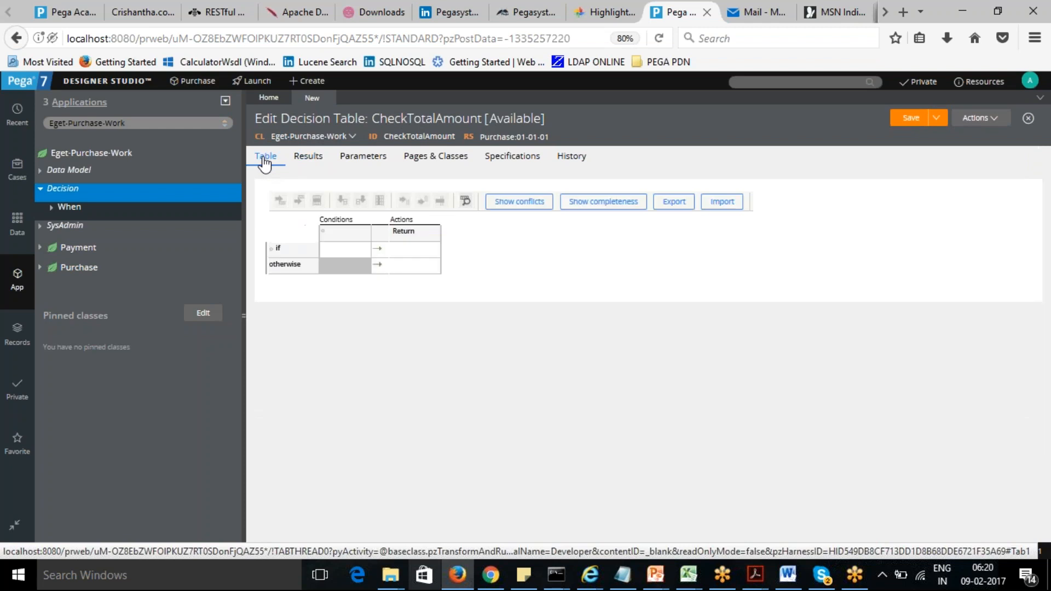
# Step: Set the condition column to the .TotalAmount property and enable a range for it
pyautogui.click(325, 235)
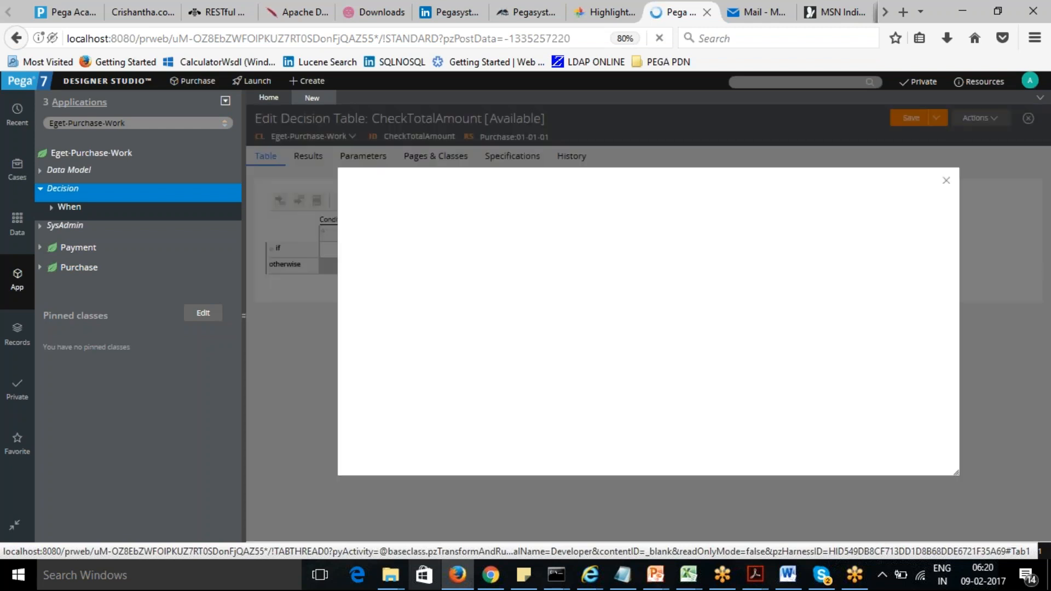
pyautogui.click(423, 231)
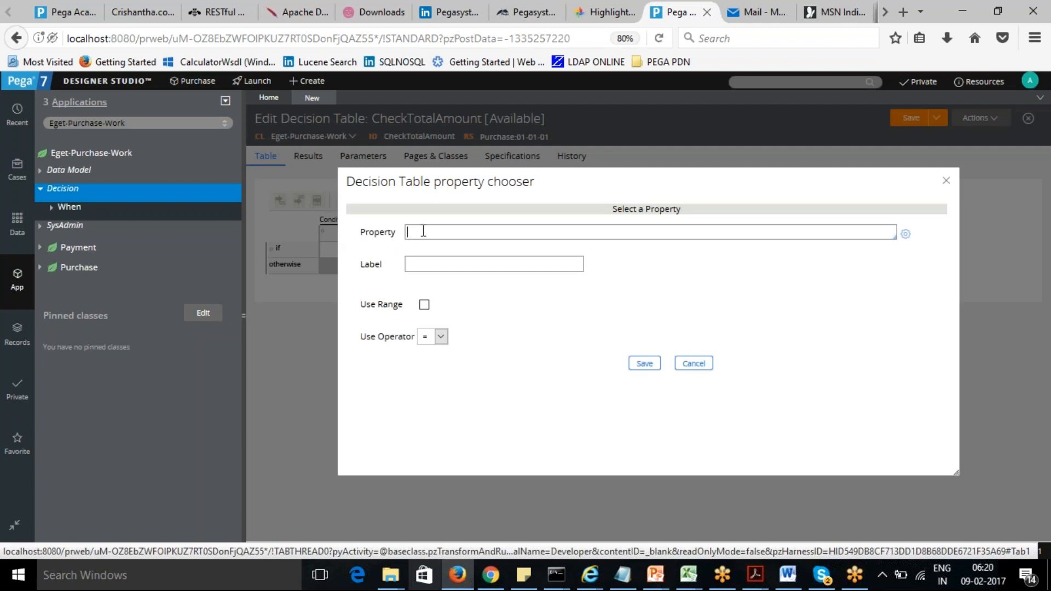
pyautogui.write('.')
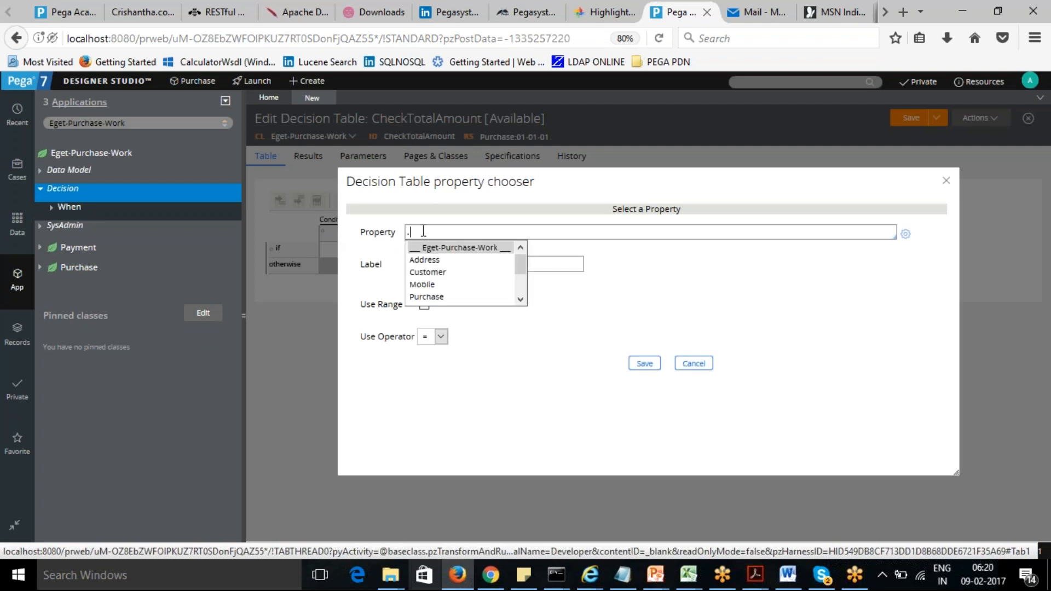
pyautogui.click(519, 299)
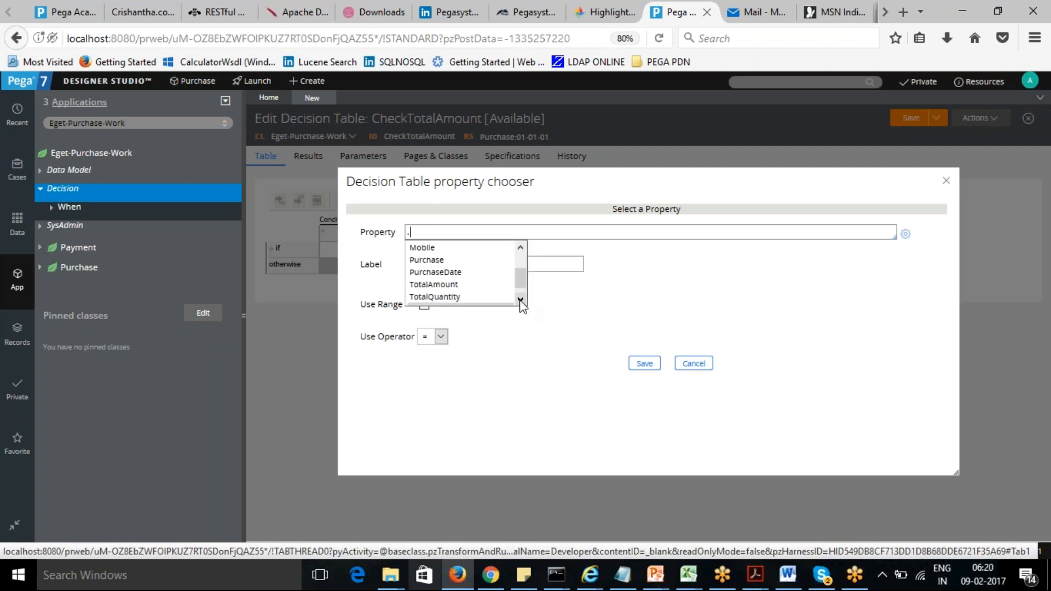
pyautogui.click(519, 299)
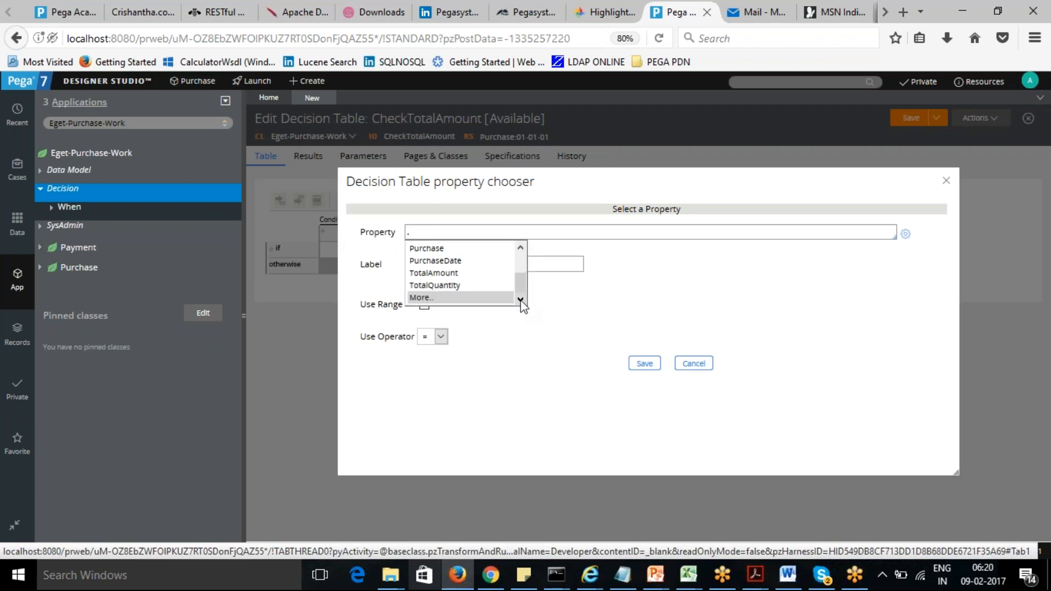
pyautogui.click(438, 273)
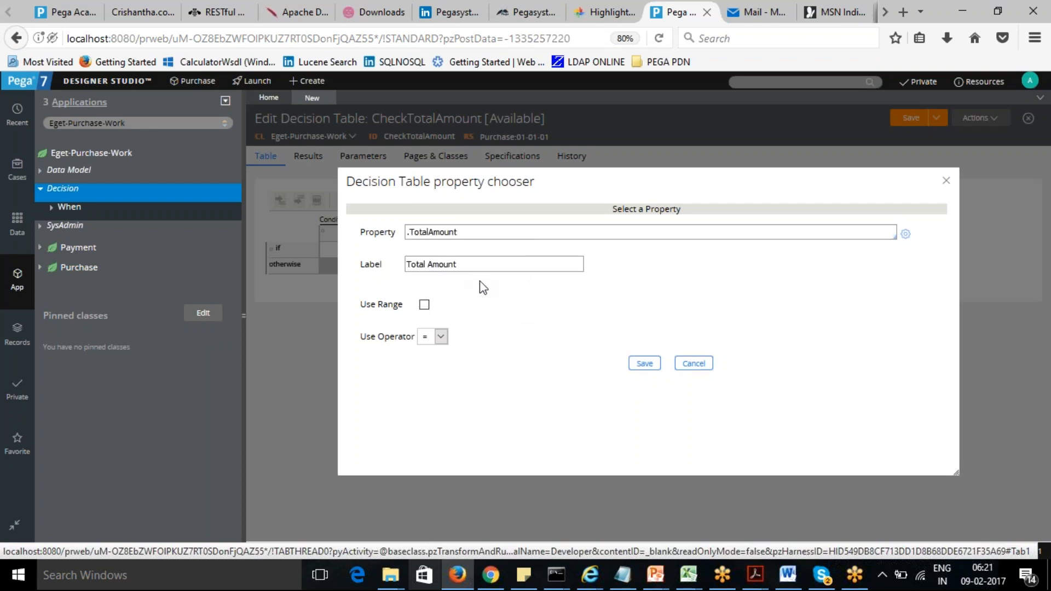
pyautogui.click(424, 304)
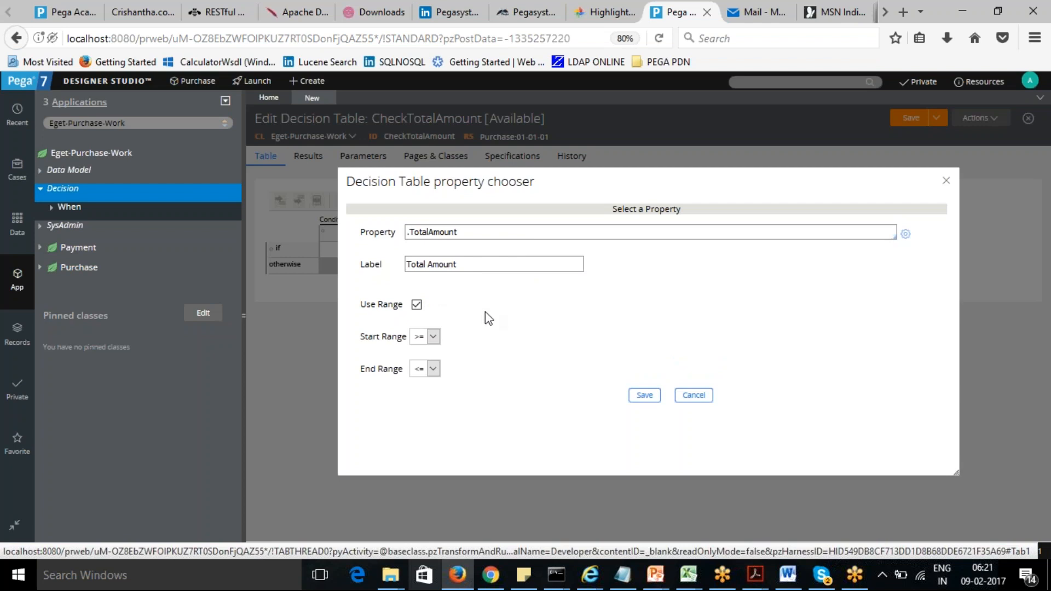
pyautogui.click(644, 396)
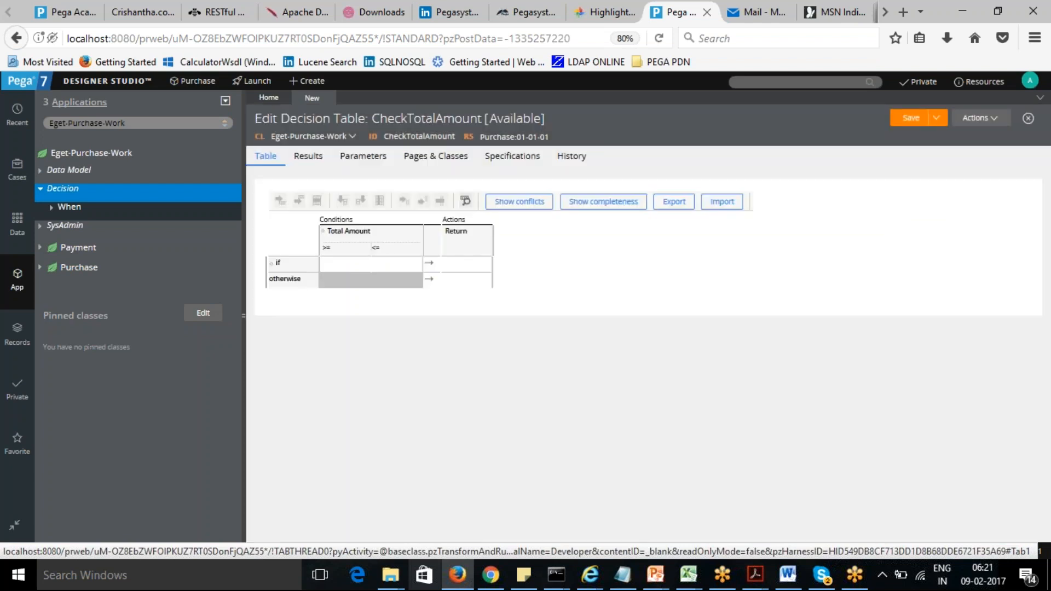
# Step: Fill the if row with a Total Amount range of 500 to 1000 and a return value of 2
pyautogui.click(348, 266)
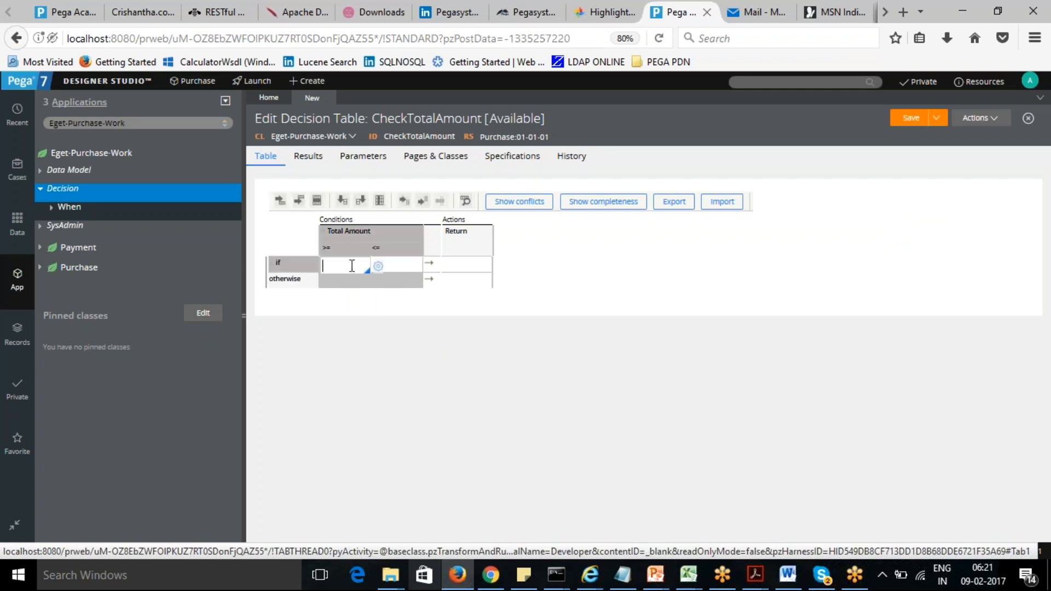
pyautogui.write('500')
pyautogui.click(375, 265)
pyautogui.write('1')
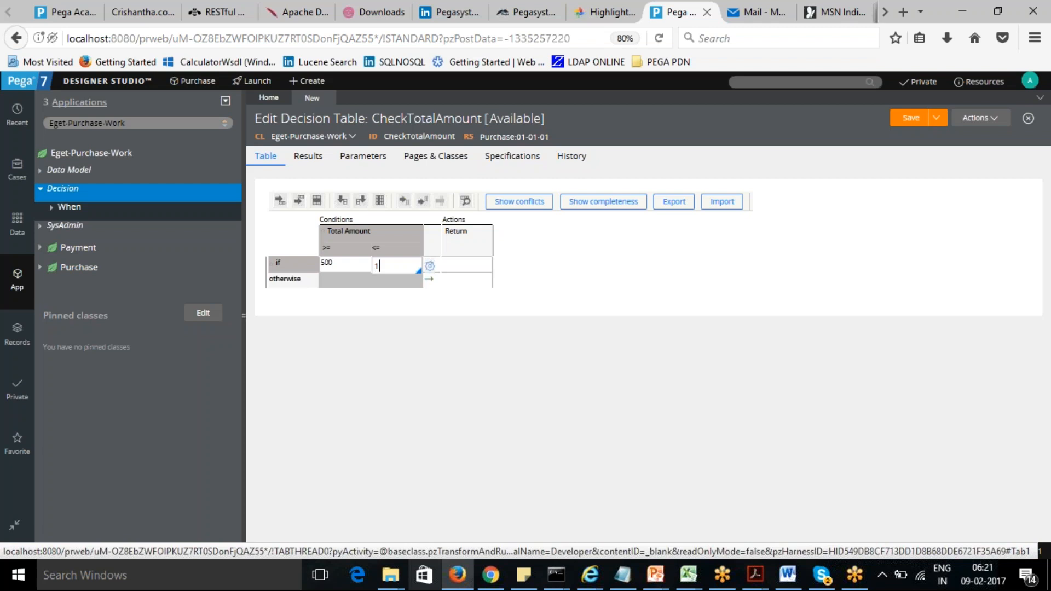
pyautogui.write('000')
pyautogui.click(473, 267)
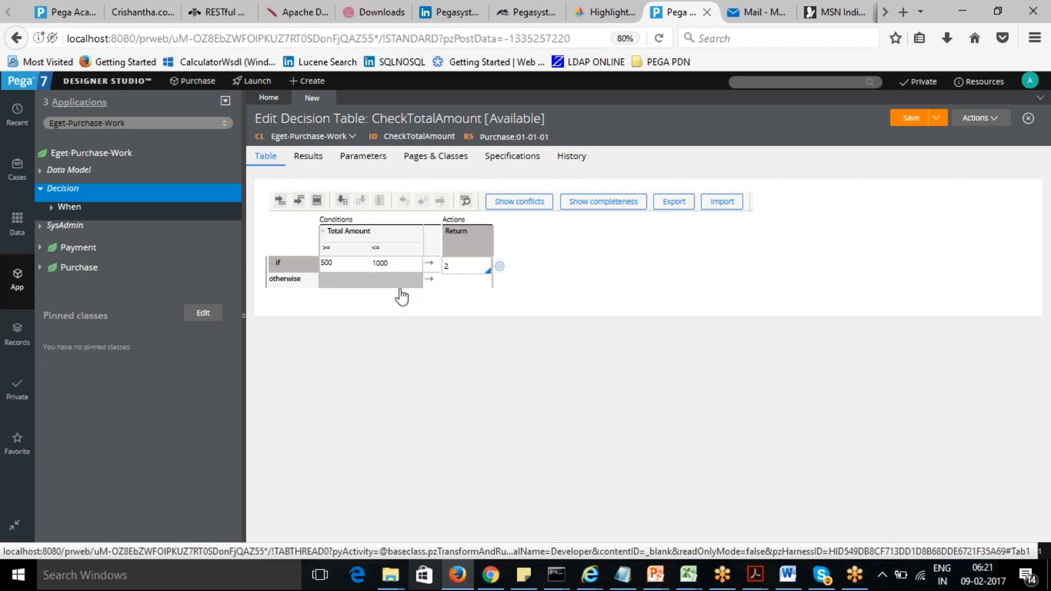
pyautogui.click(340, 288)
# Step: Insert a row before the 500 to 1000 row with range 0 to 500 and return value 0
pyautogui.click(344, 270)
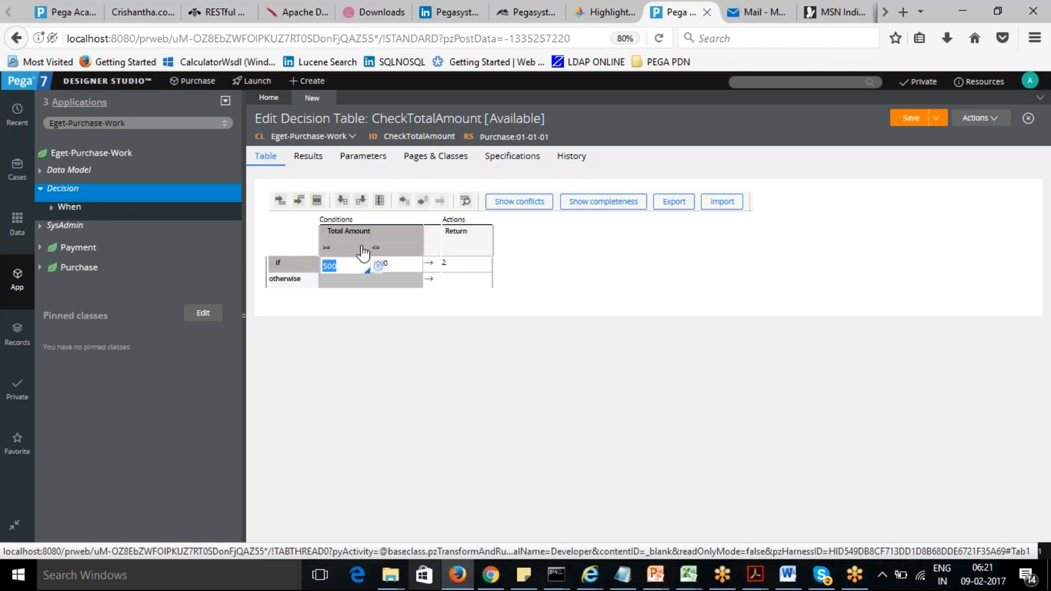
pyautogui.click(280, 200)
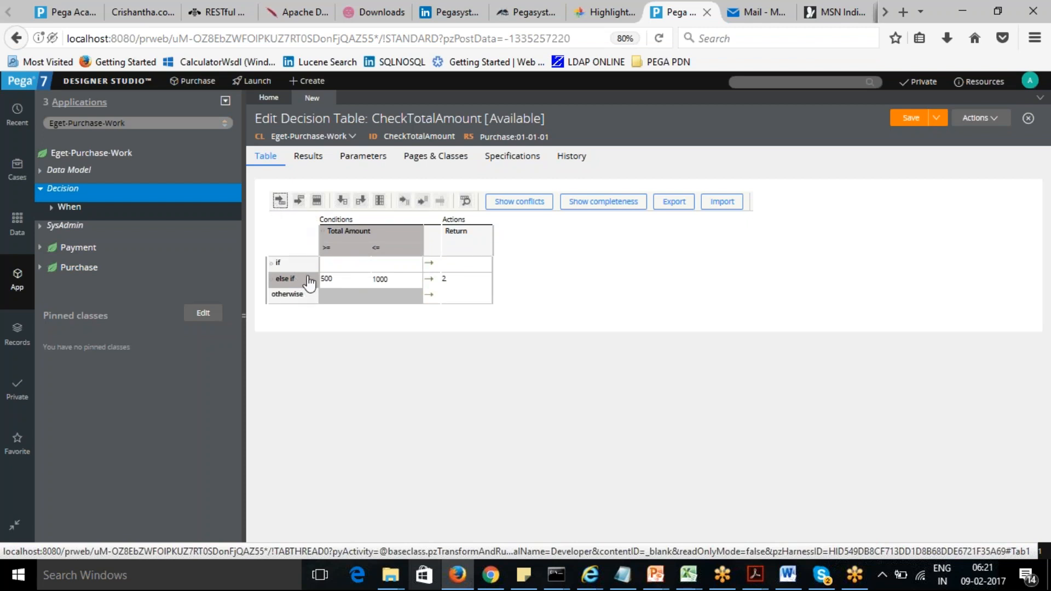
pyautogui.click(339, 264)
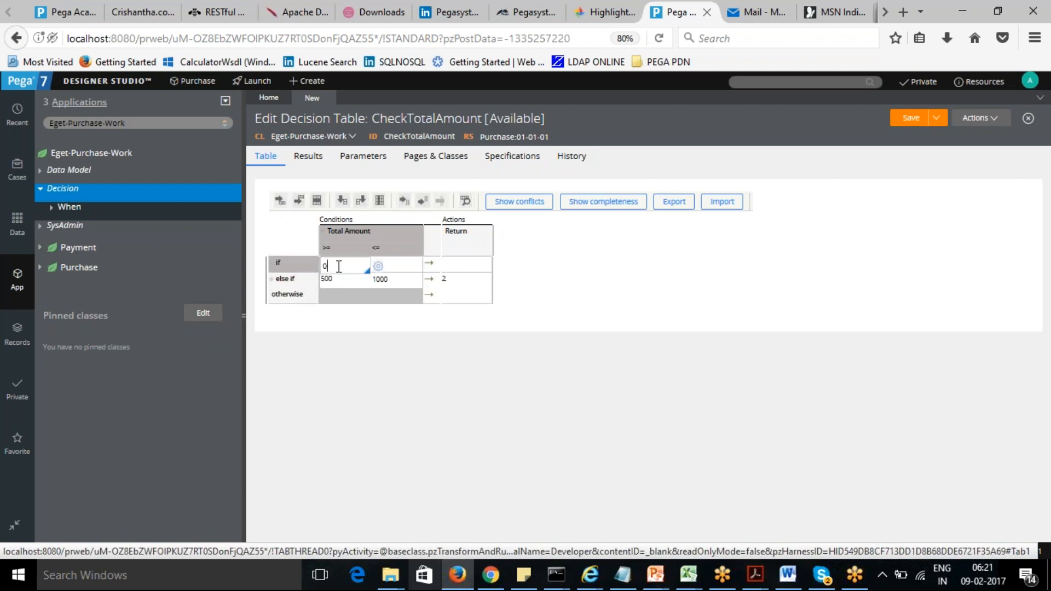
pyautogui.press('Tab')
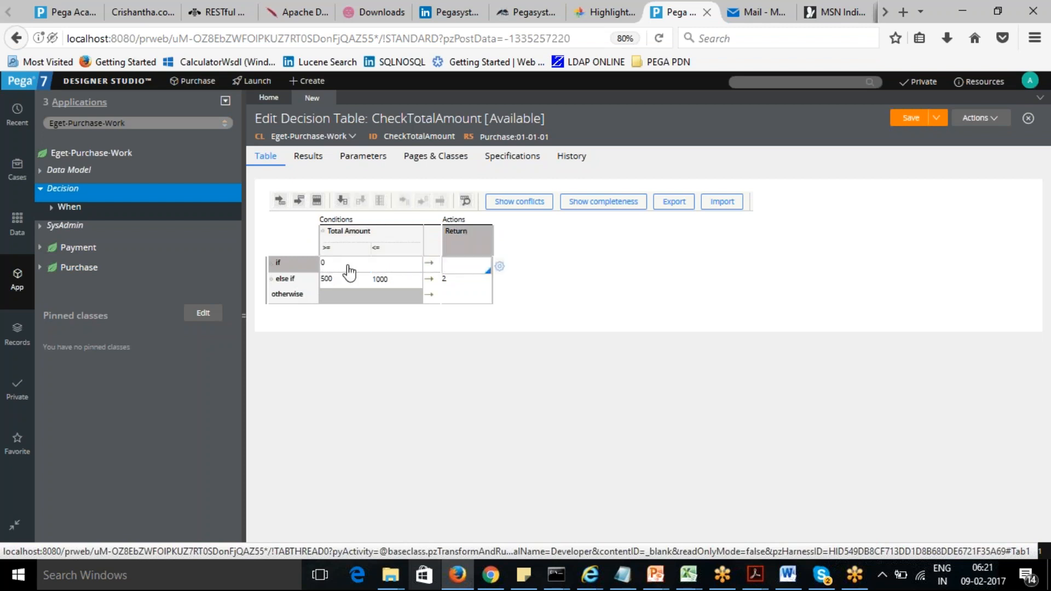
pyautogui.click(395, 267)
pyautogui.write('500')
pyautogui.press('Tab')
pyautogui.click(612, 292)
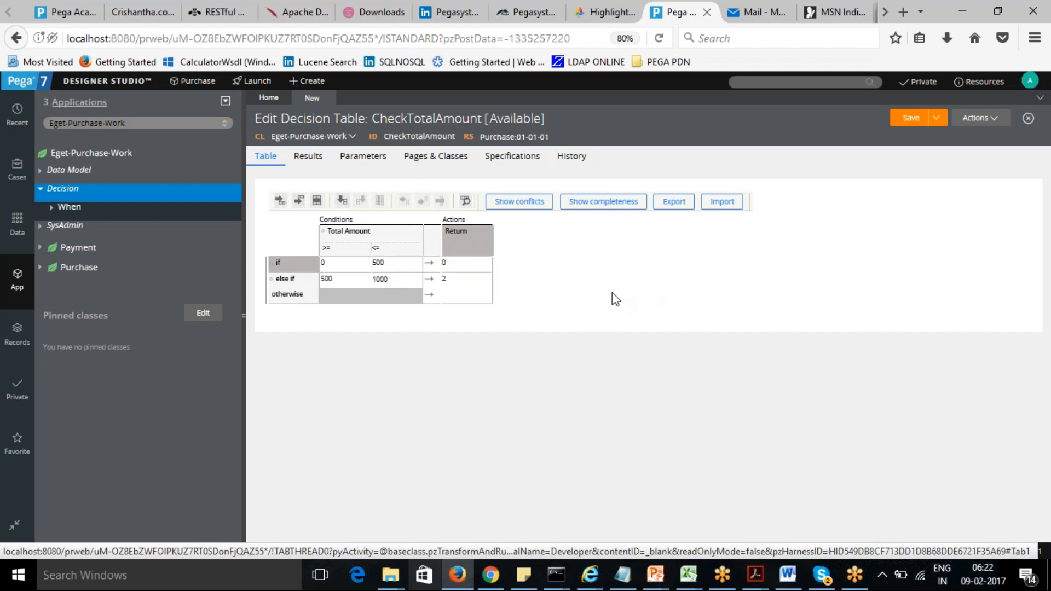
# Step: Insert an else-if row after the 500 to 1000 row with range 1001 to 3000 and return value 4
pyautogui.click(291, 283)
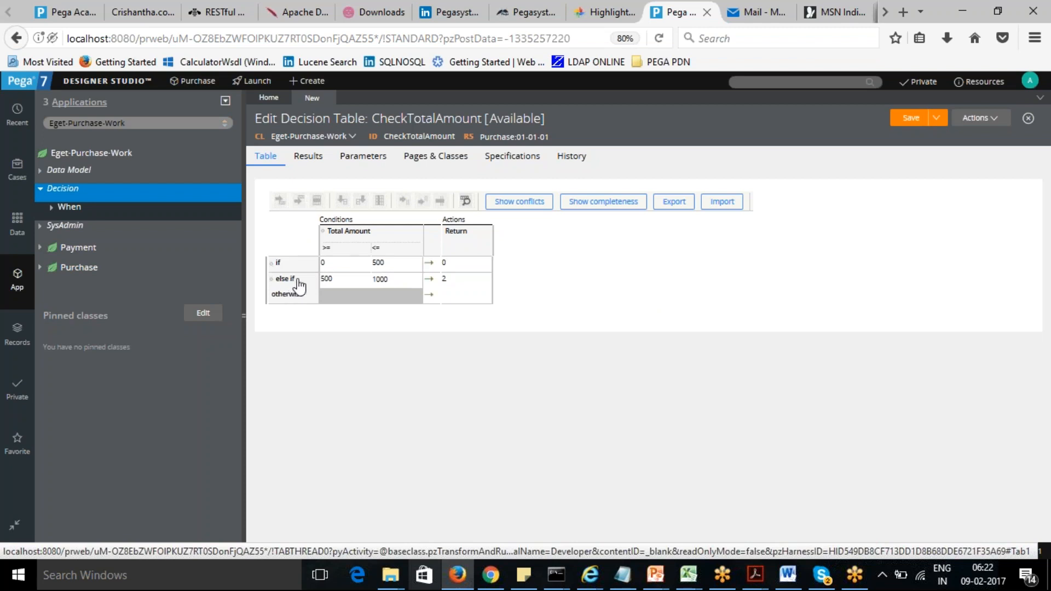
pyautogui.click(329, 281)
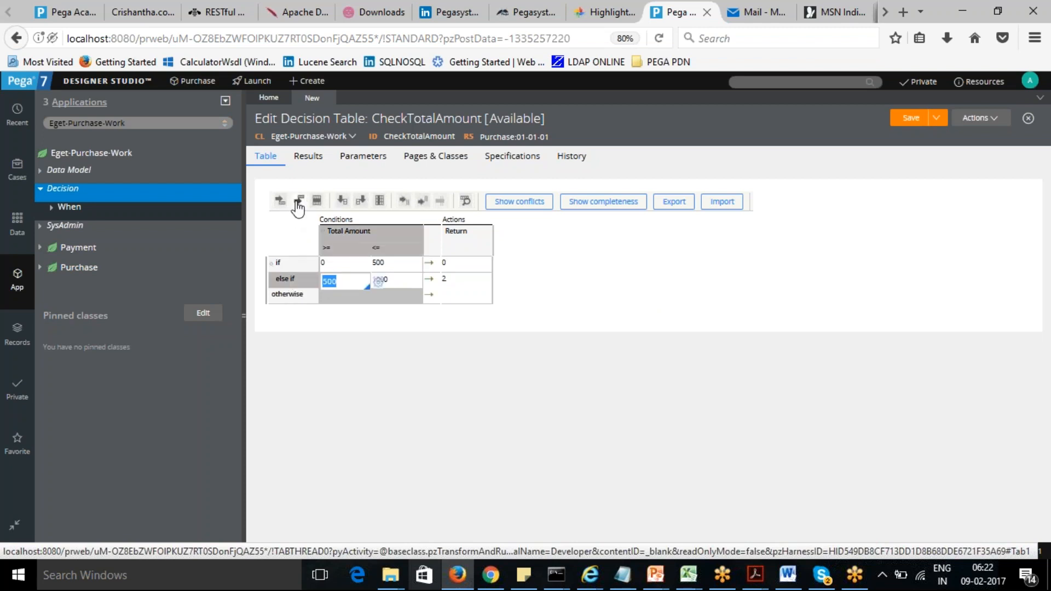
pyautogui.click(298, 200)
pyautogui.click(343, 297)
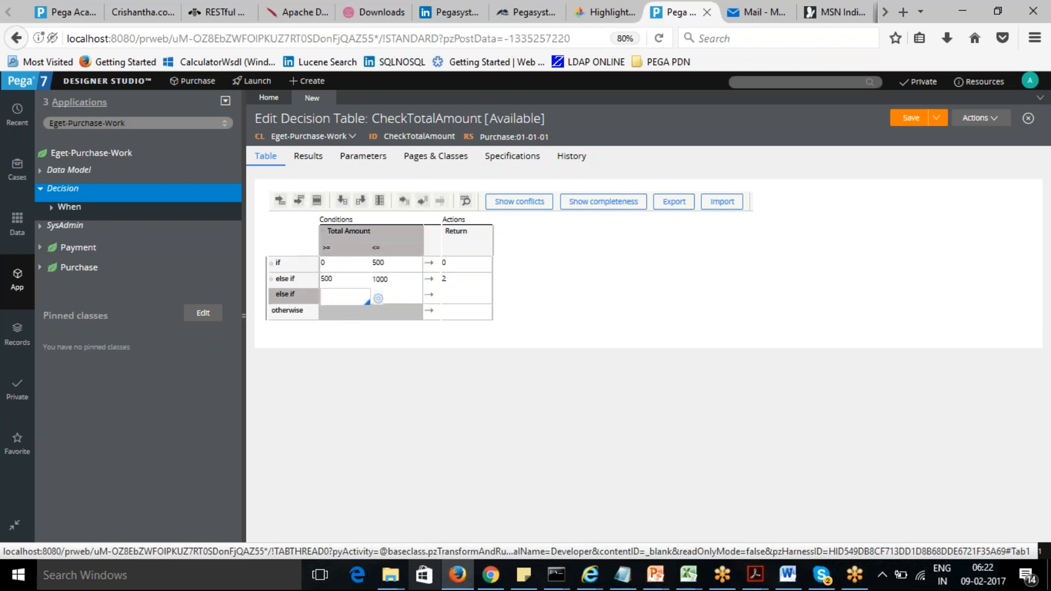
pyautogui.write('1001')
pyautogui.click(400, 298)
pyautogui.write('3000')
pyautogui.click(463, 297)
pyautogui.write('4')
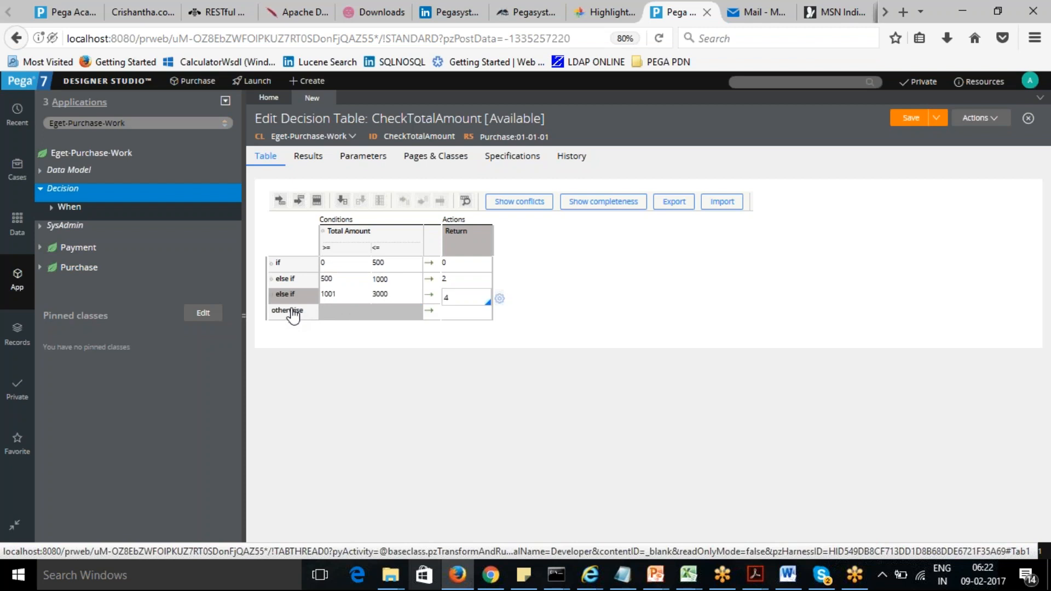
# Step: Add a final else-if row for Total Amount from 3001 with no upper limit and return value 6
pyautogui.click(298, 201)
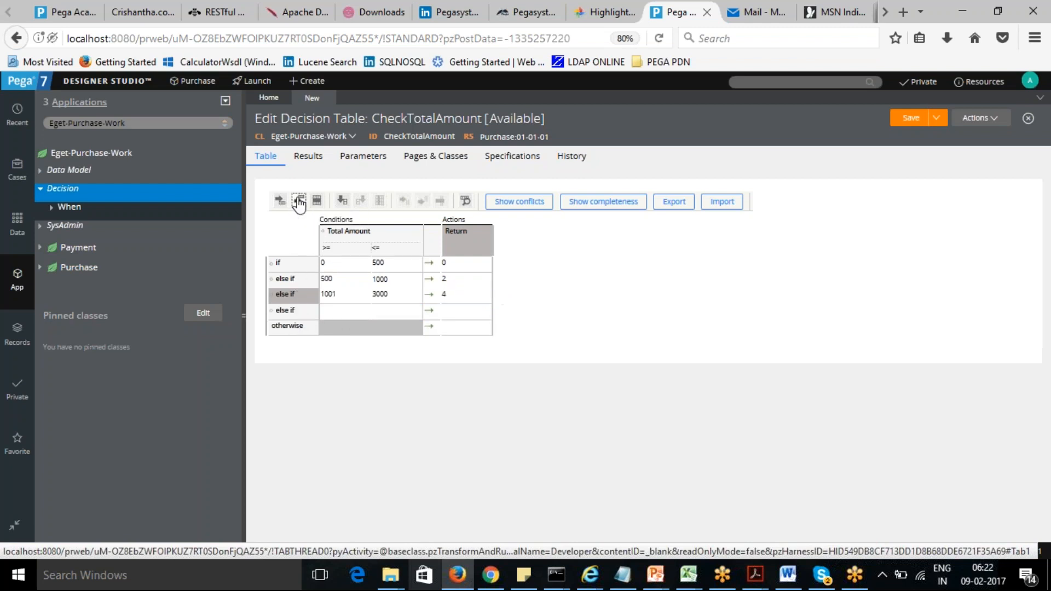
pyautogui.click(340, 313)
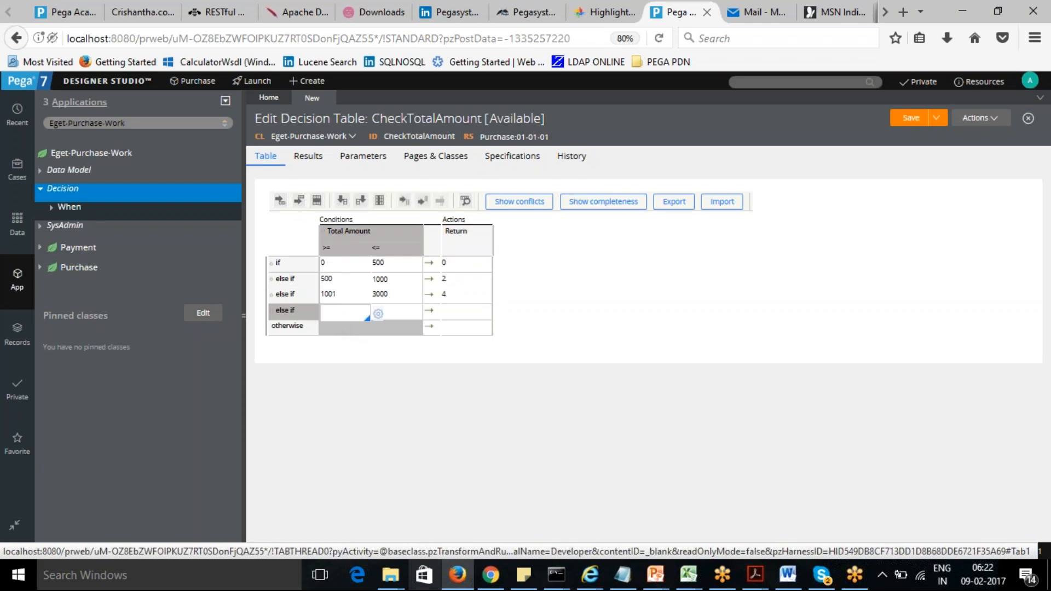
pyautogui.write('3001')
pyautogui.click(465, 312)
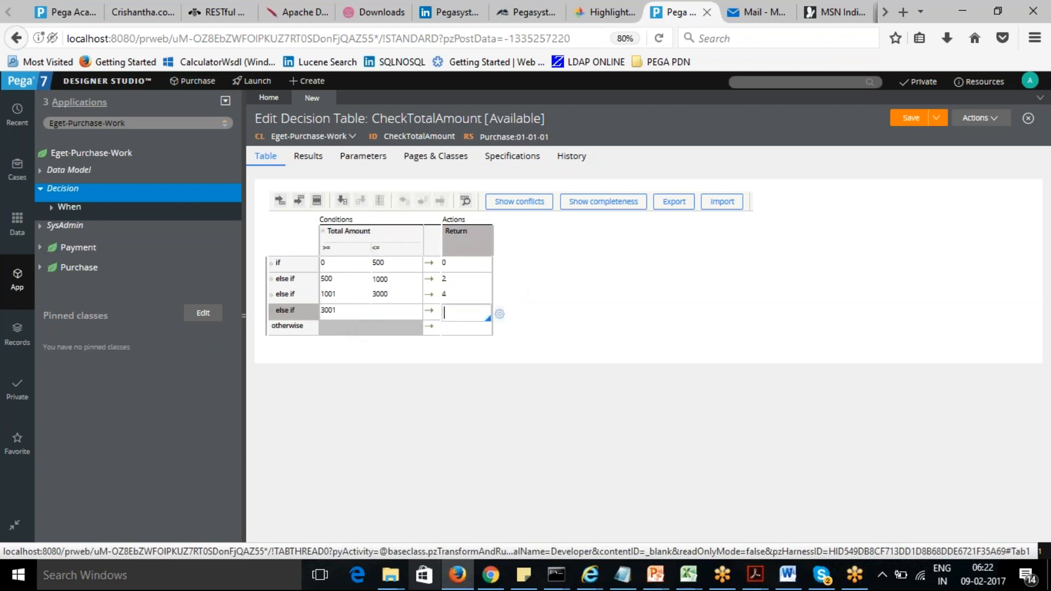
pyautogui.write('6')
pyautogui.click(529, 314)
# Step: Save the CheckTotalAmount decision table and check its rows for conflicts
pyautogui.click(912, 121)
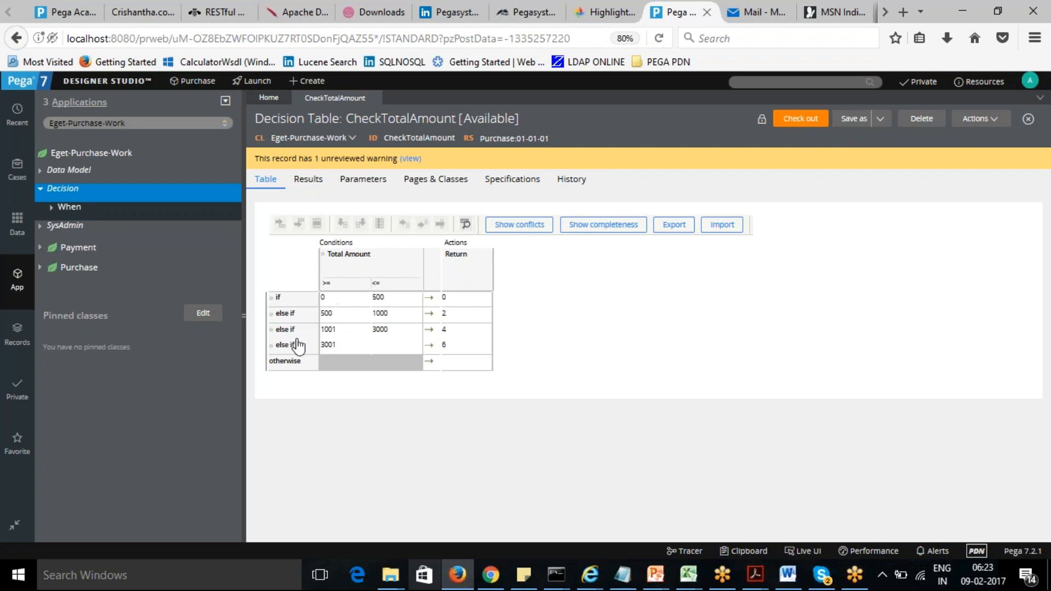
pyautogui.click(527, 231)
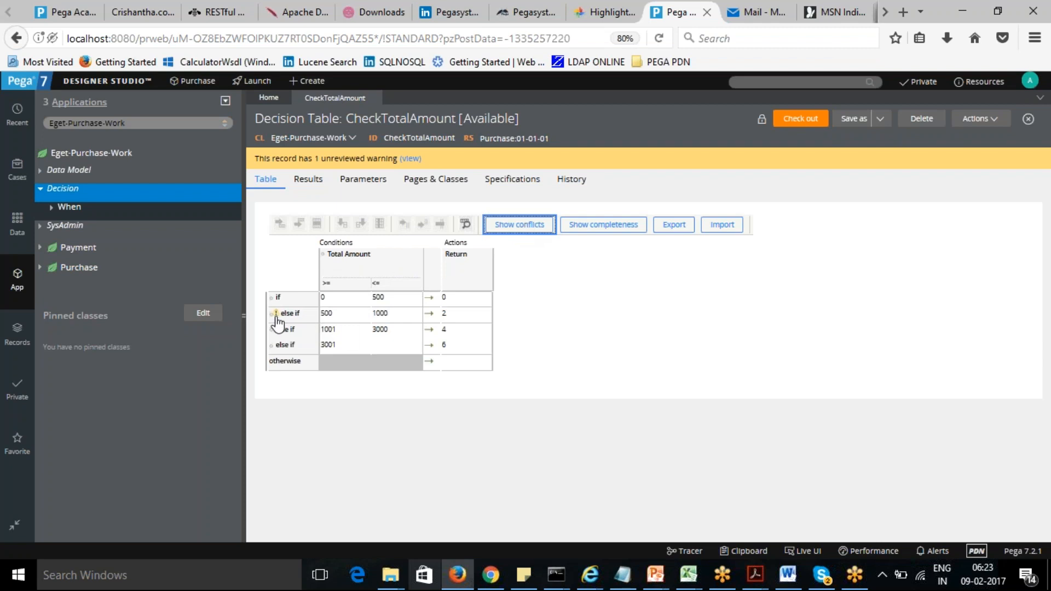
# Step: Check out the CheckTotalAmount decision table and set the otherwise row's return value to 0
pyautogui.moveTo(277, 320)
pyautogui.click(466, 365)
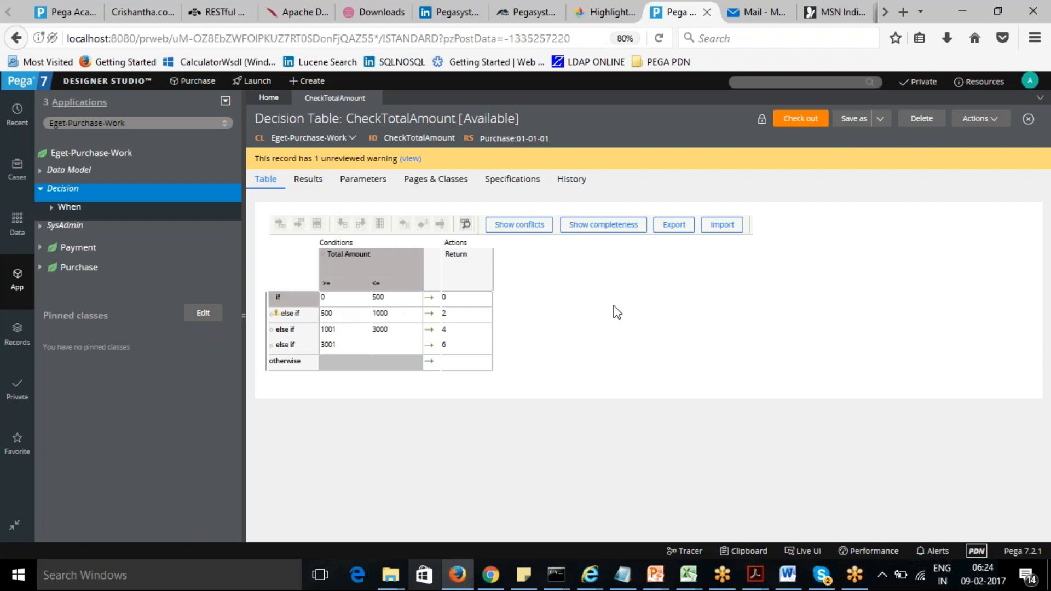
pyautogui.click(800, 124)
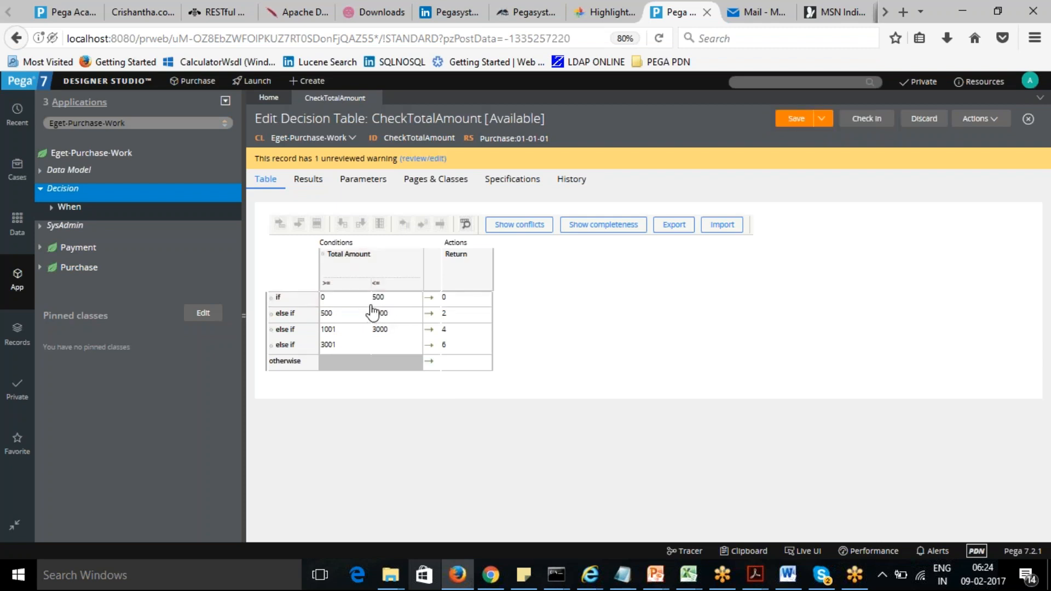
pyautogui.click(458, 363)
pyautogui.write('0')
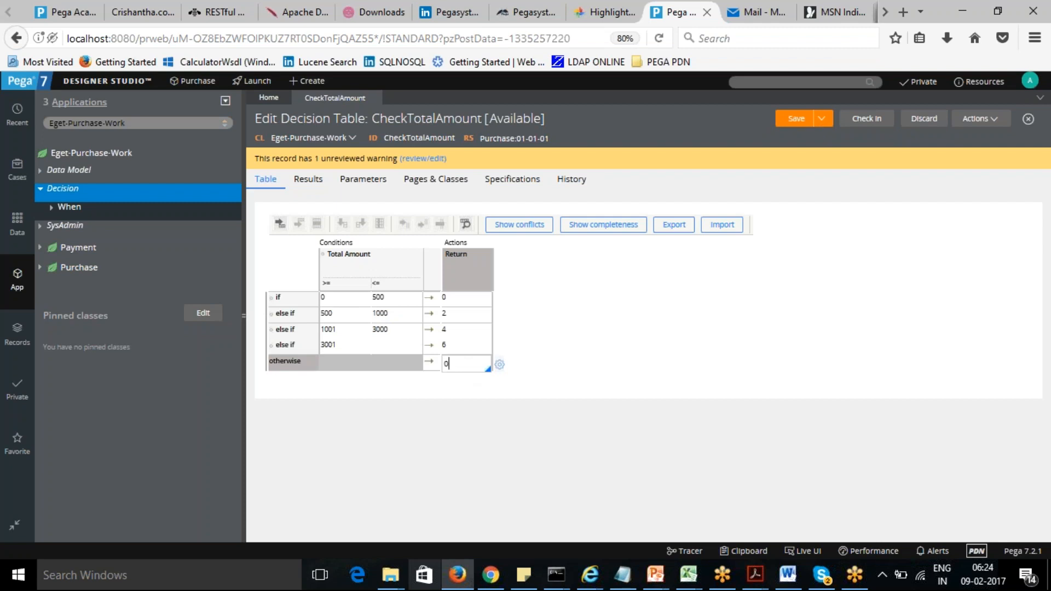
pyautogui.click(550, 350)
# Step: Set the second row's lower Total Amount limit to 501 and recheck the table for conflicts
pyautogui.click(330, 317)
pyautogui.press('BackSpace')
pyautogui.write('1')
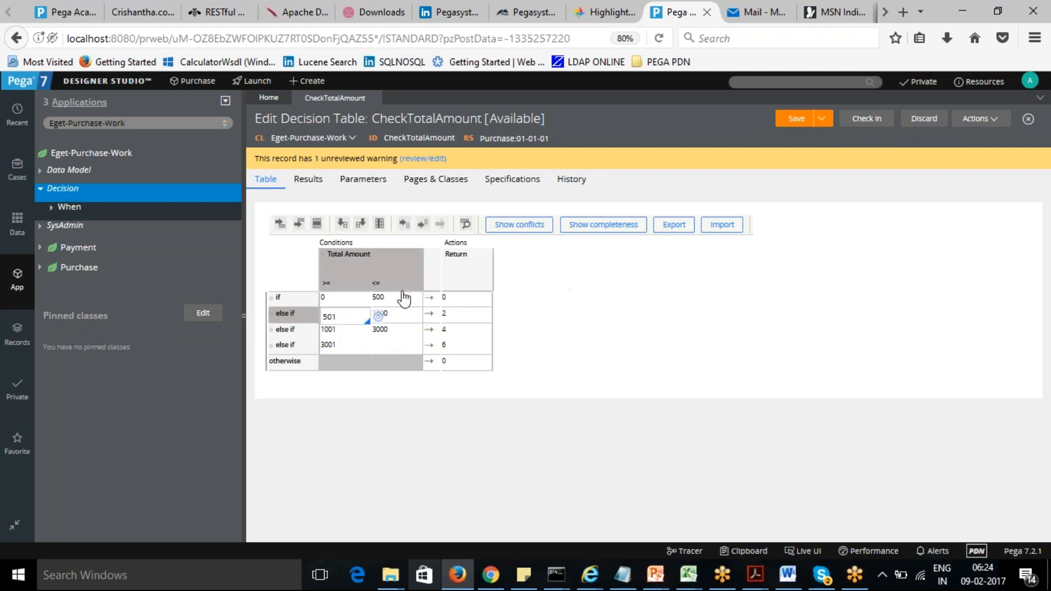
pyautogui.click(639, 289)
pyautogui.click(523, 226)
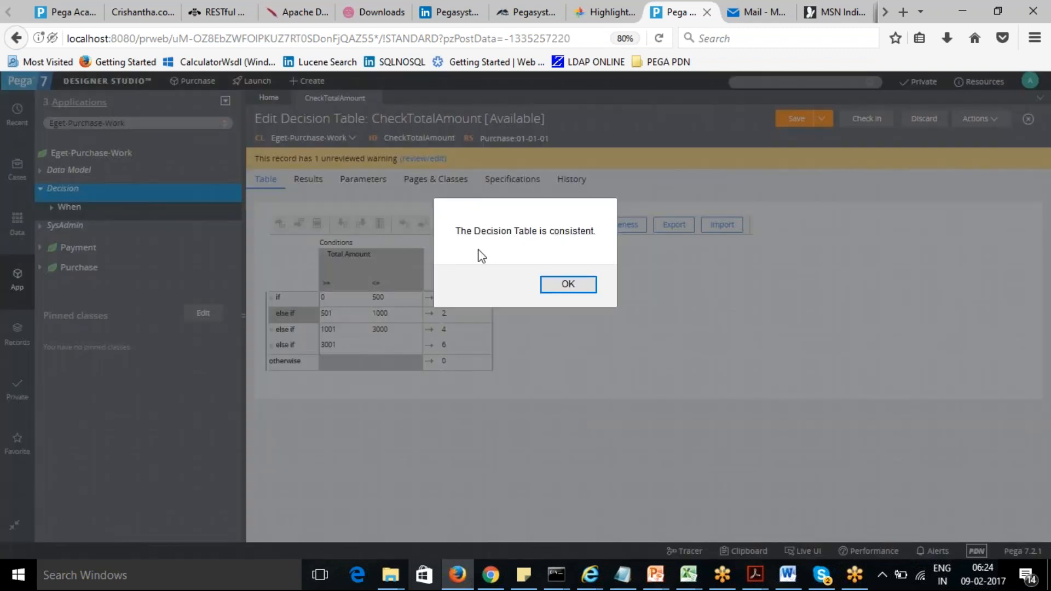
pyautogui.click(569, 286)
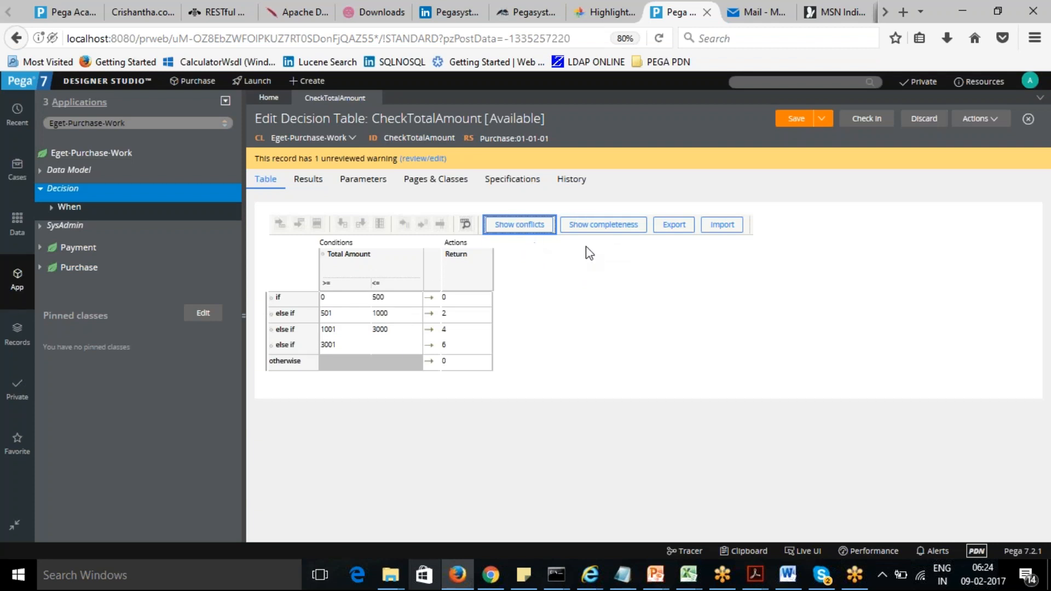
# Step: Check the table for completeness and delete the suggested else-if rows <0, <501, <1001 and <3001
pyautogui.click(600, 232)
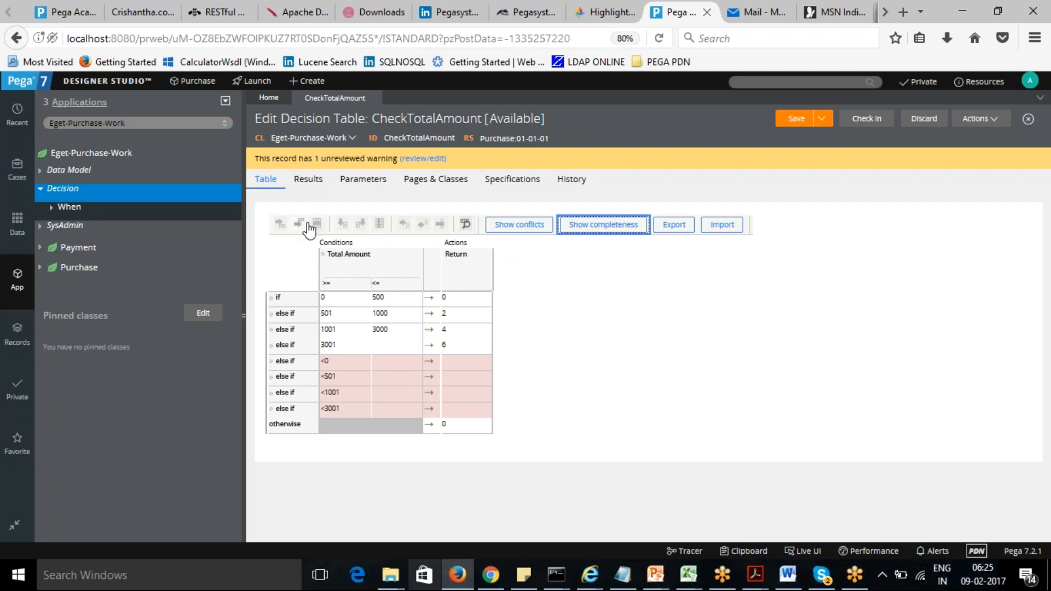
pyautogui.click(348, 362)
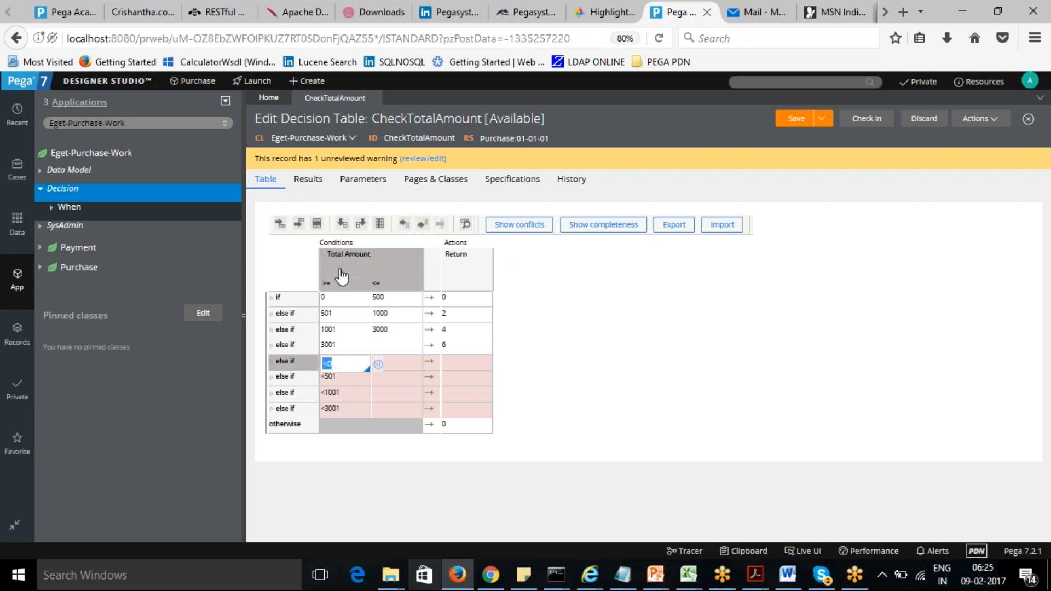
pyautogui.click(317, 224)
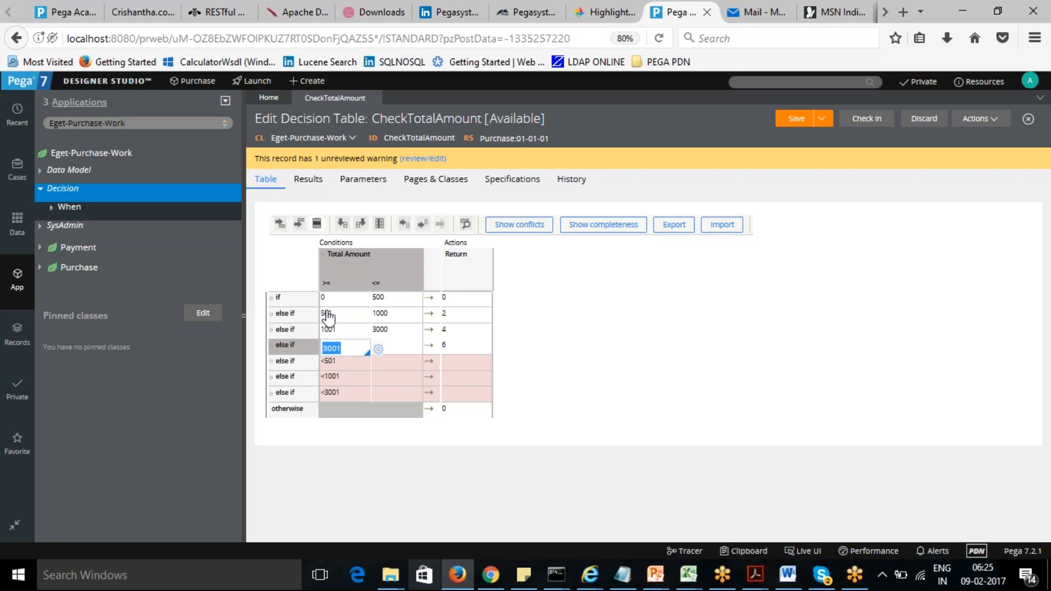
pyautogui.click(340, 393)
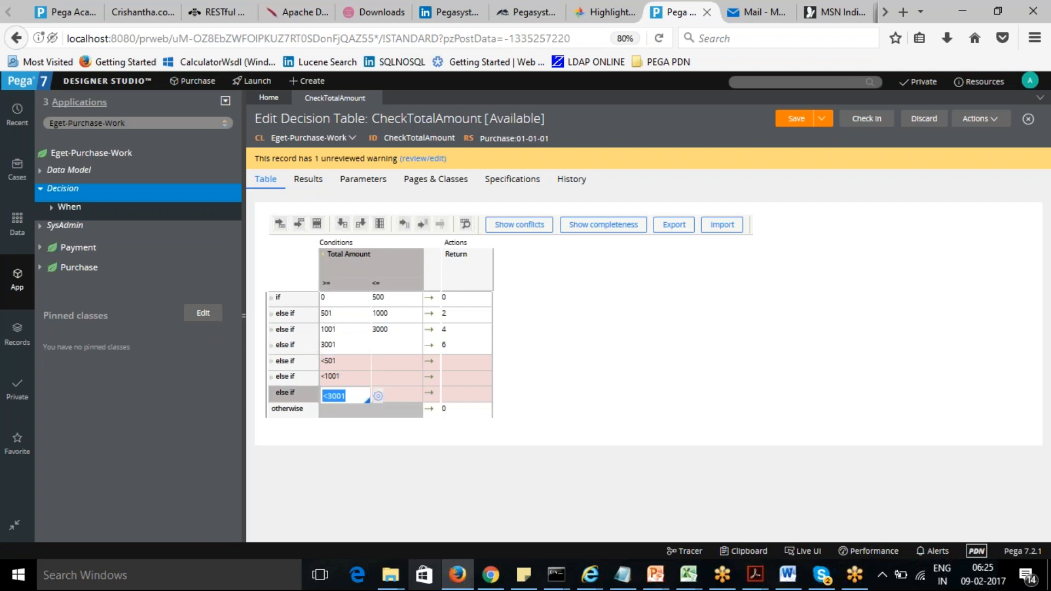
pyautogui.click(317, 224)
pyautogui.click(317, 224)
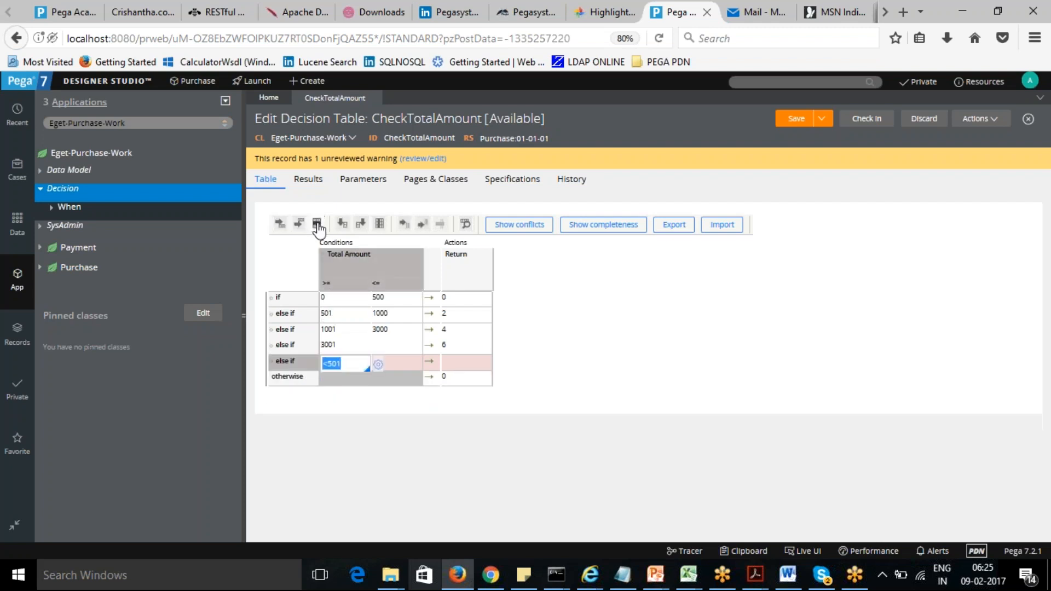
pyautogui.click(317, 223)
pyautogui.click(614, 361)
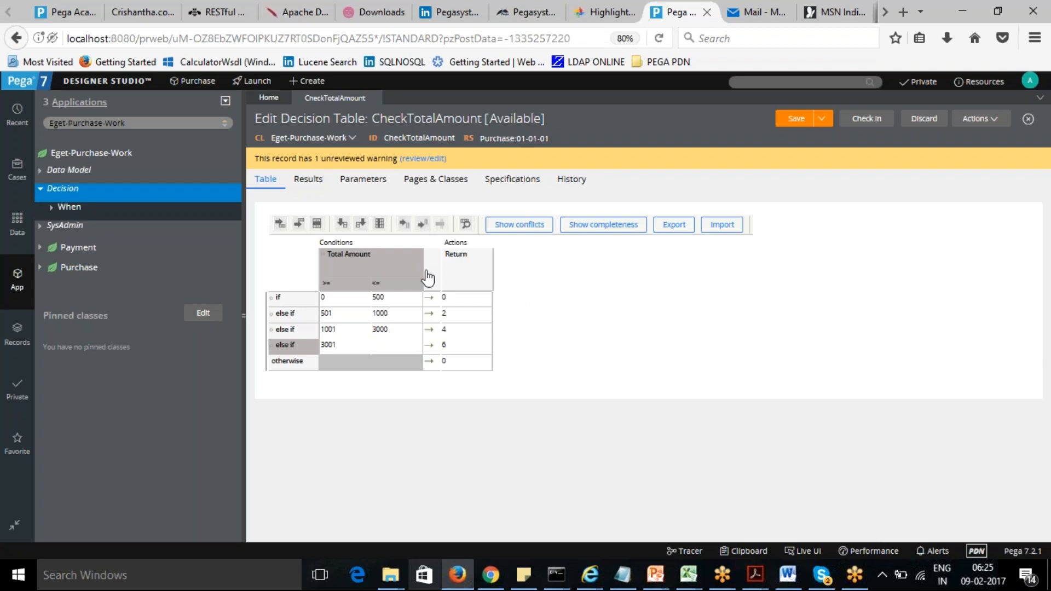
pyautogui.click(400, 300)
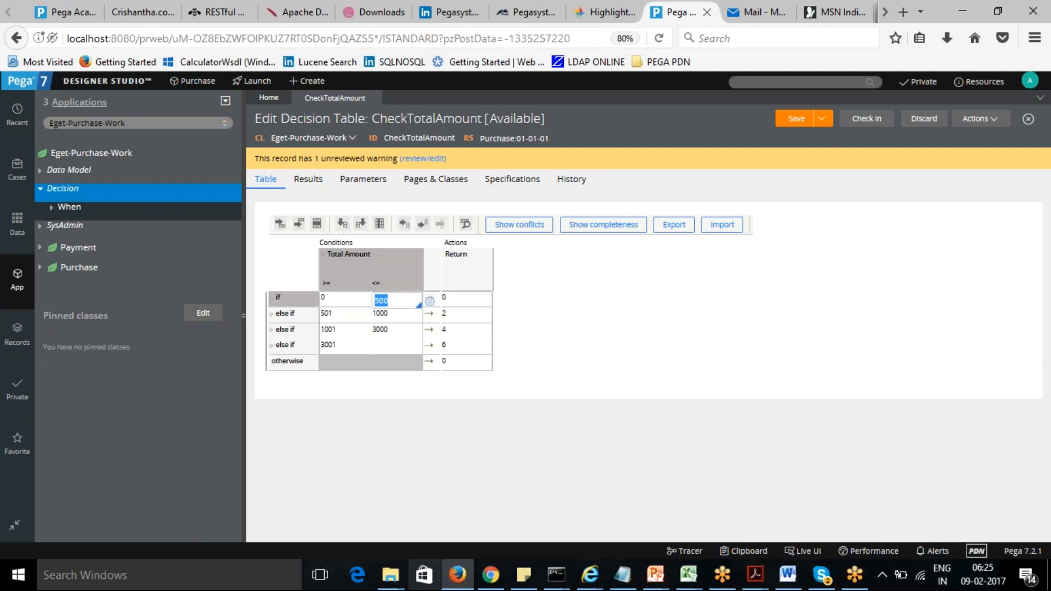
pyautogui.click(406, 267)
pyautogui.click(406, 270)
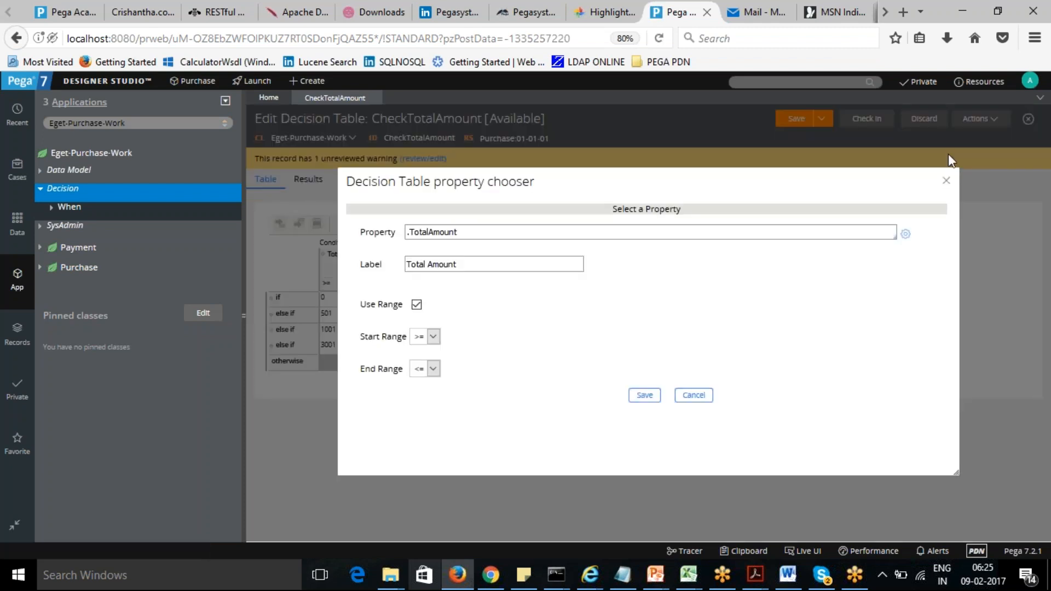
pyautogui.click(946, 185)
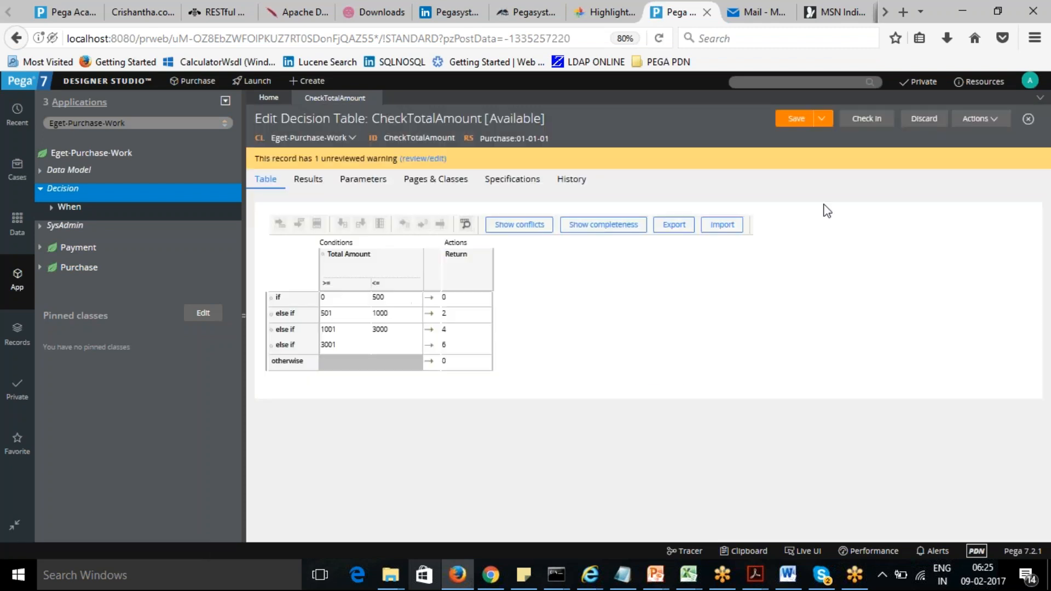
# Step: Insert a condition column after Total Amount for the property .TotalQuantity with the label Total Quantity
pyautogui.click(395, 304)
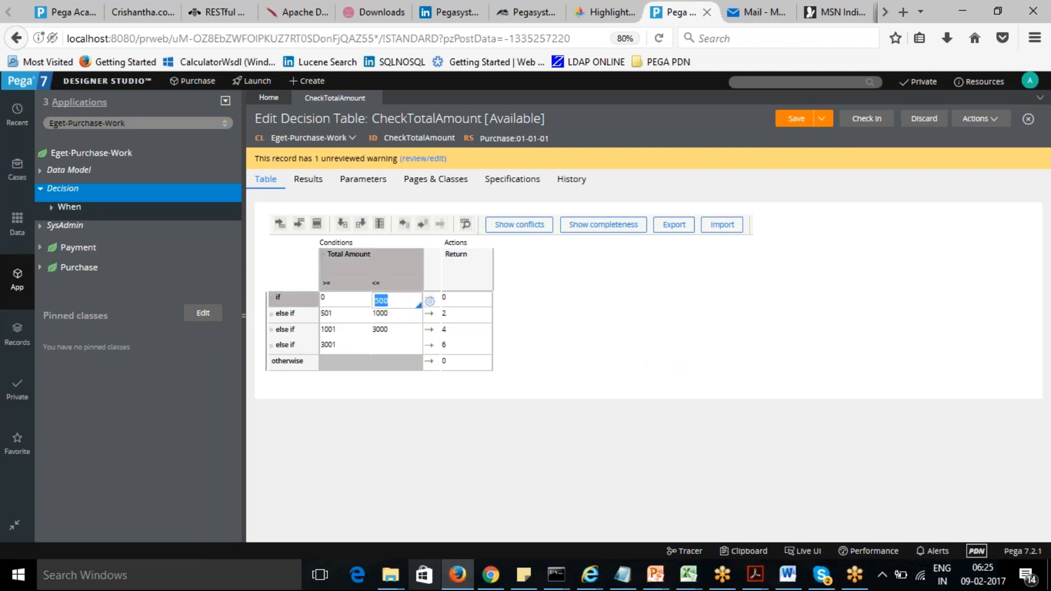
pyautogui.click(361, 225)
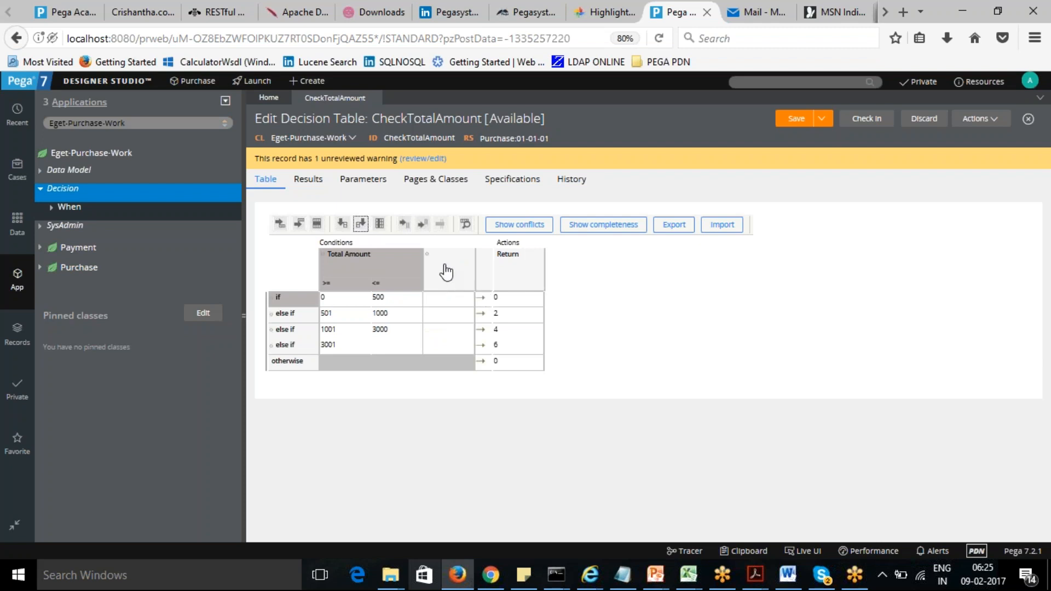
pyautogui.click(446, 272)
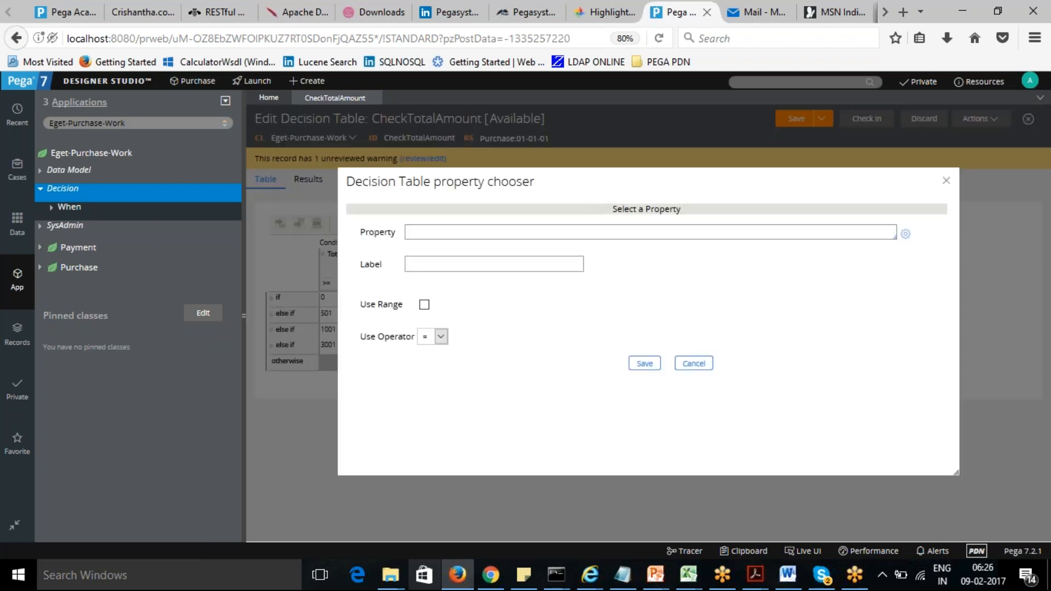
pyautogui.click(468, 230)
pyautogui.write('.')
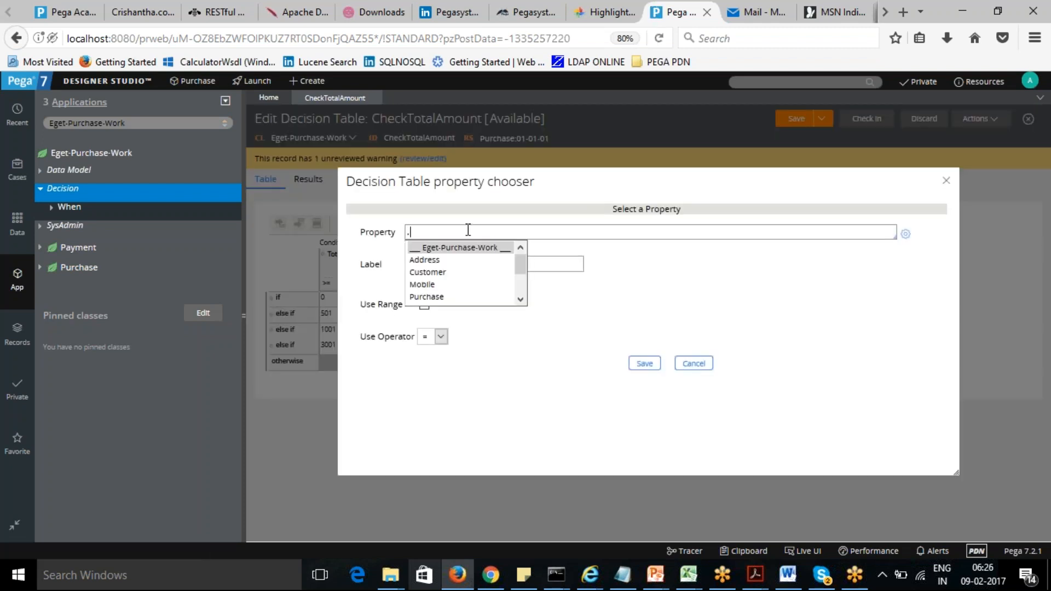
pyautogui.moveTo(519, 268); pyautogui.dragTo(522, 287)
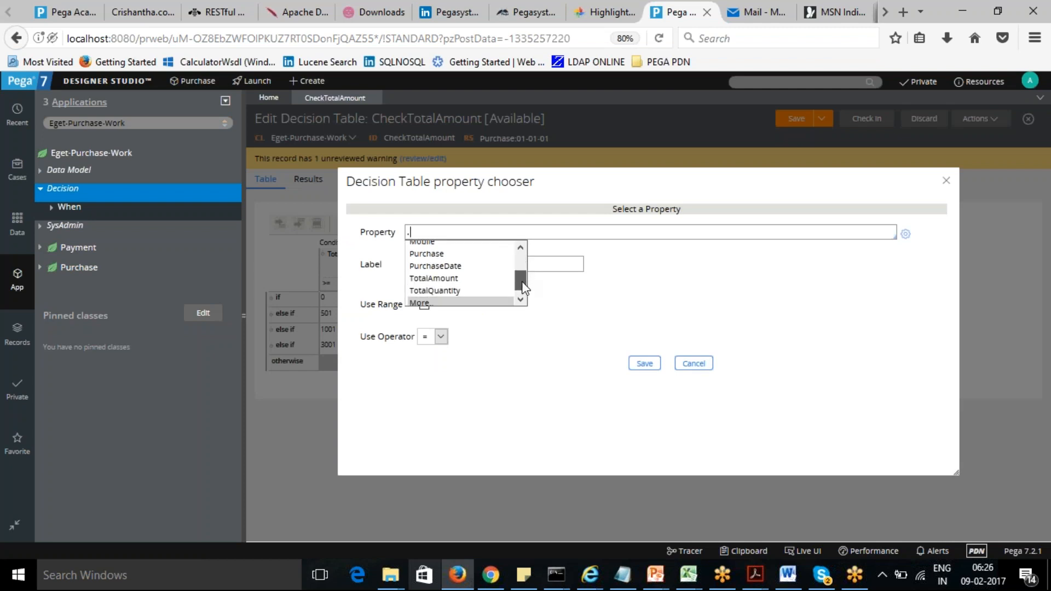
pyautogui.click(454, 290)
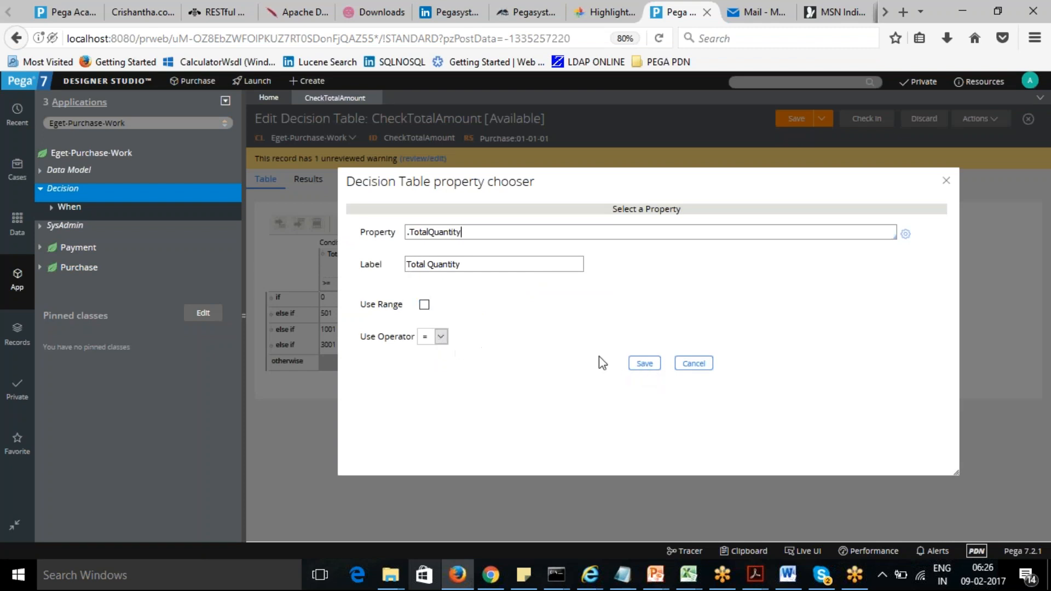
pyautogui.click(644, 364)
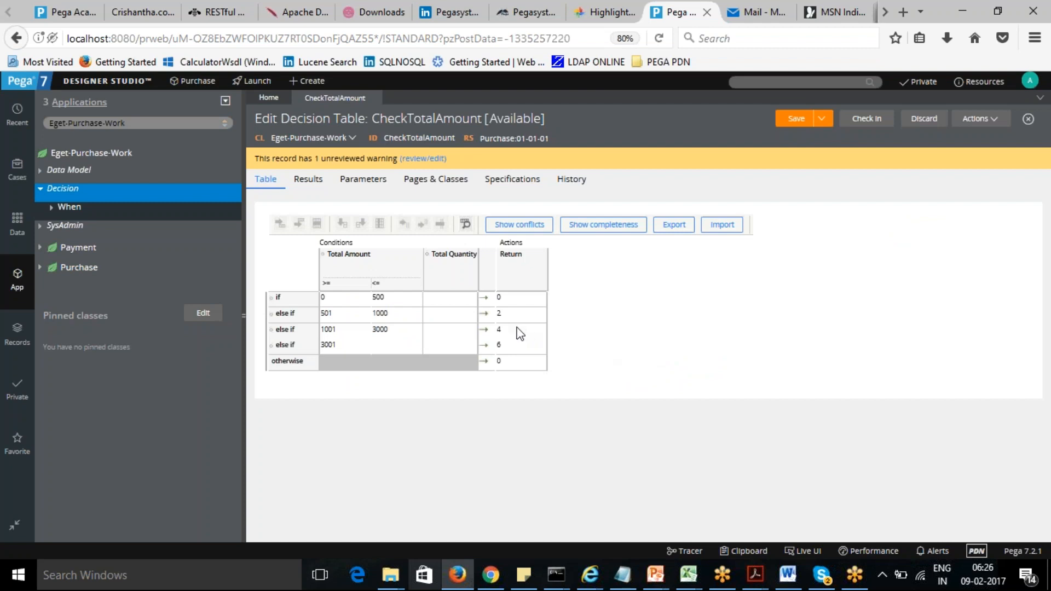
# Step: Set the Total Quantity condition column to use the > operator
pyautogui.click(455, 265)
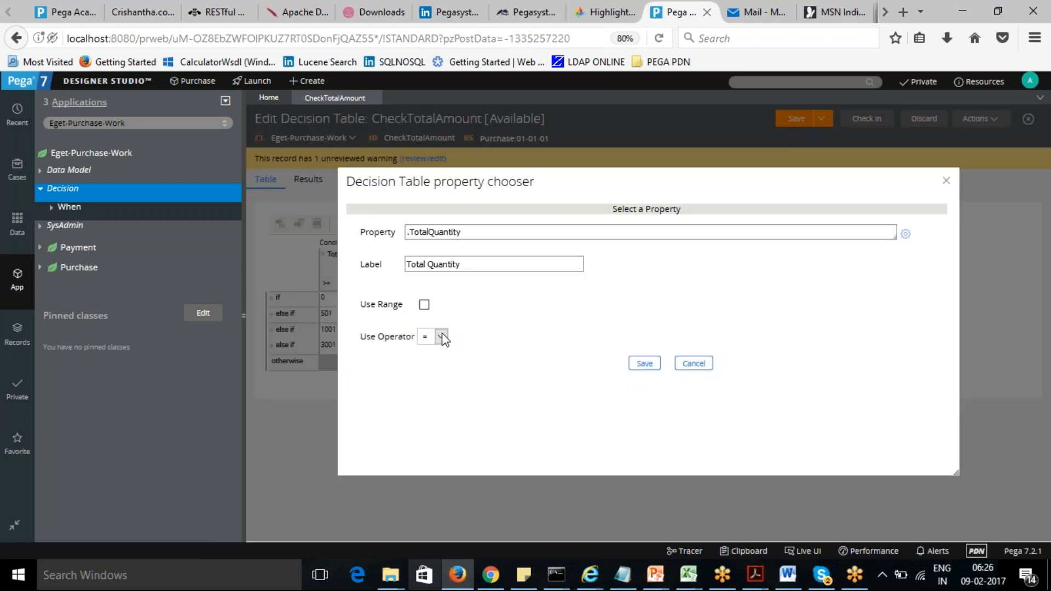
pyautogui.click(441, 337)
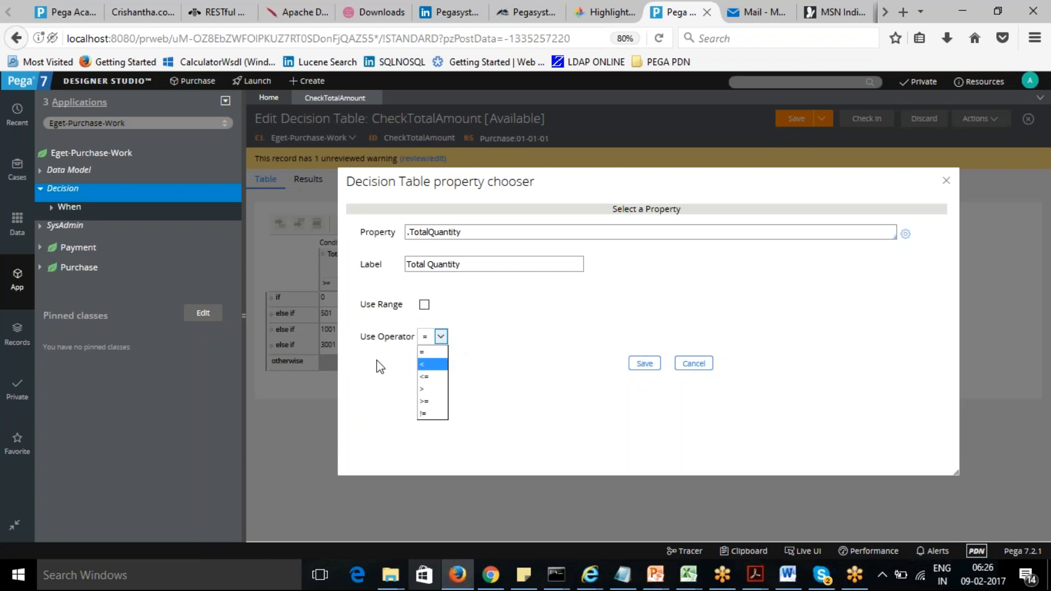
pyautogui.click(429, 389)
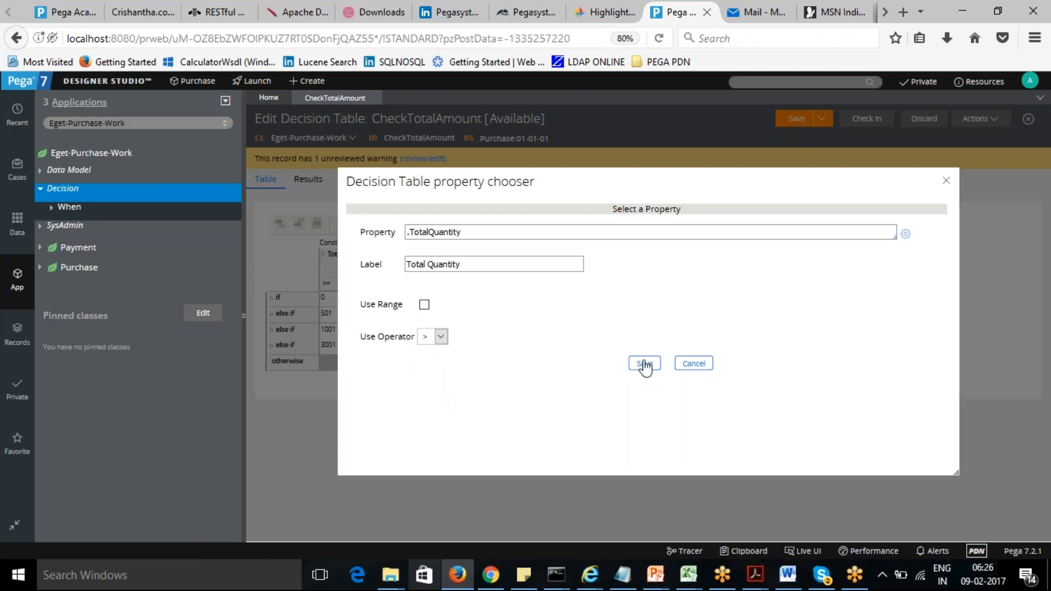
pyautogui.click(644, 363)
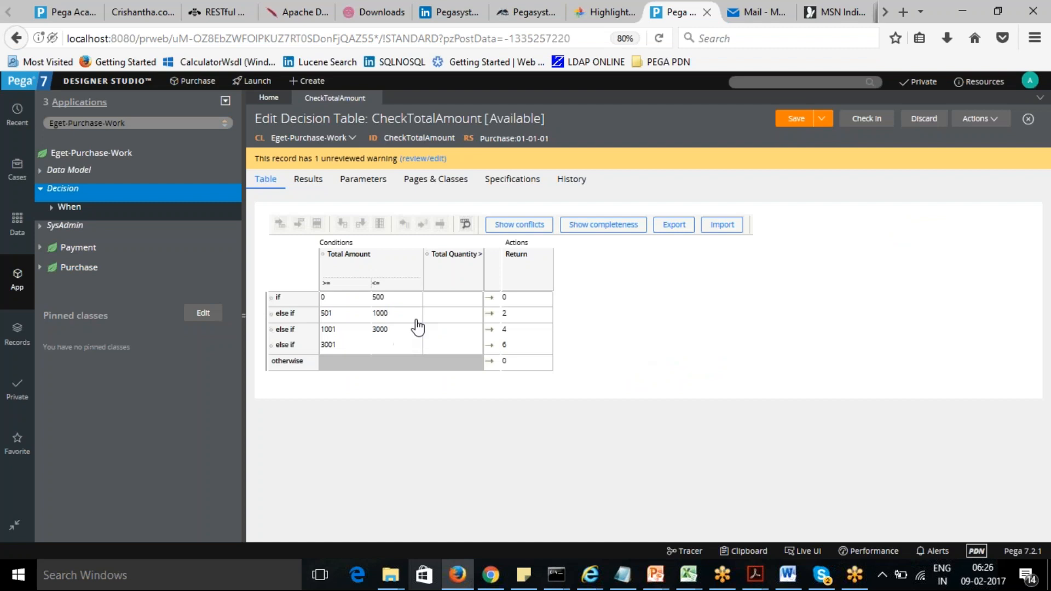
# Step: Enter 5 as the Total Quantity condition in the 501 to 1000 row
pyautogui.click(452, 301)
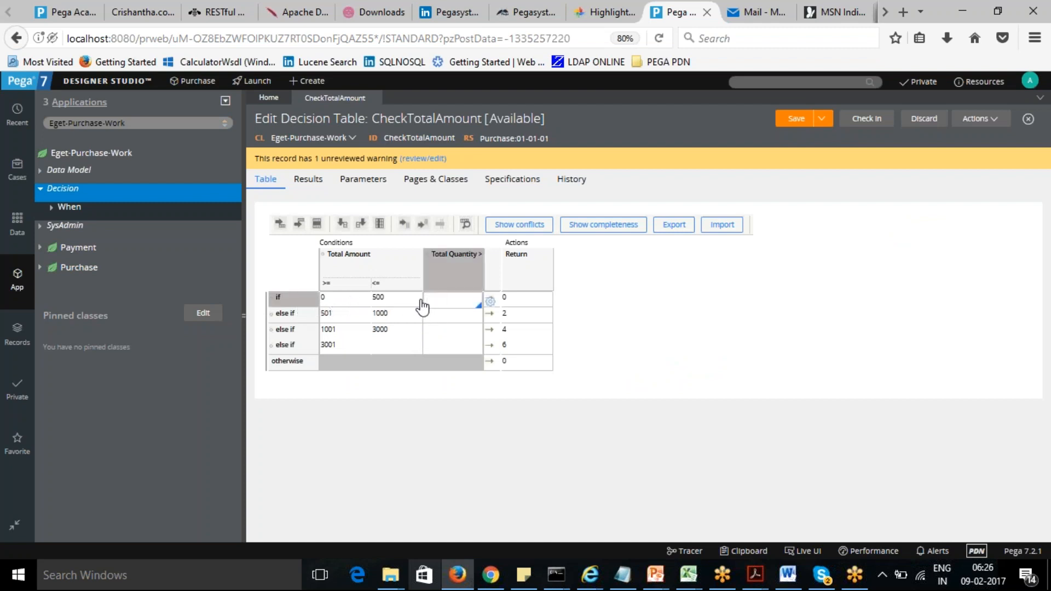
pyautogui.click(451, 314)
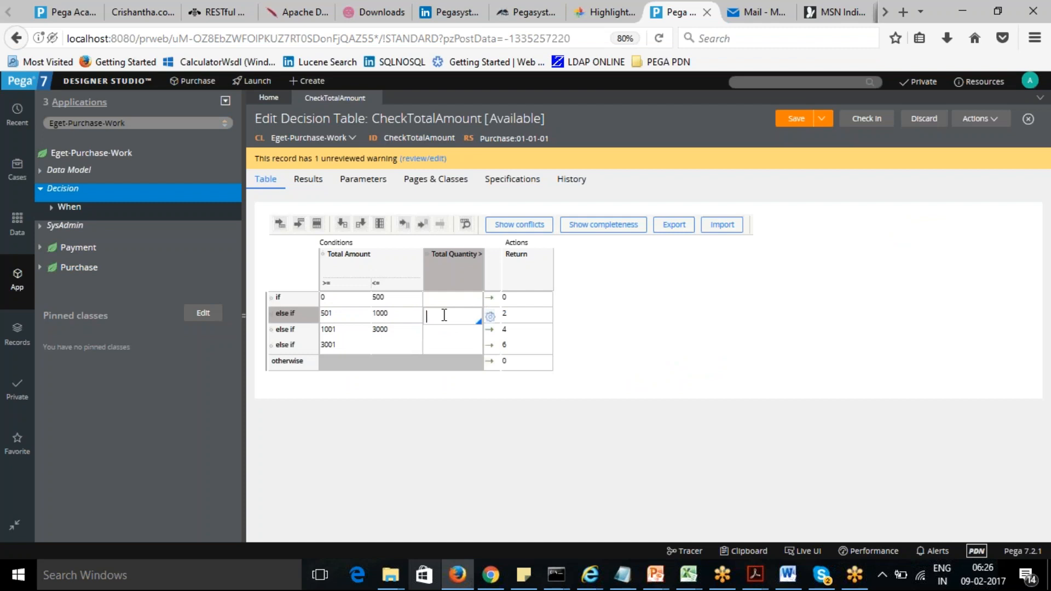
pyautogui.write('5')
pyautogui.click(586, 313)
# Step: Add an alternative Total Quantity value of 4 to the 501 to 1000 row, and remove it again
pyautogui.click(453, 320)
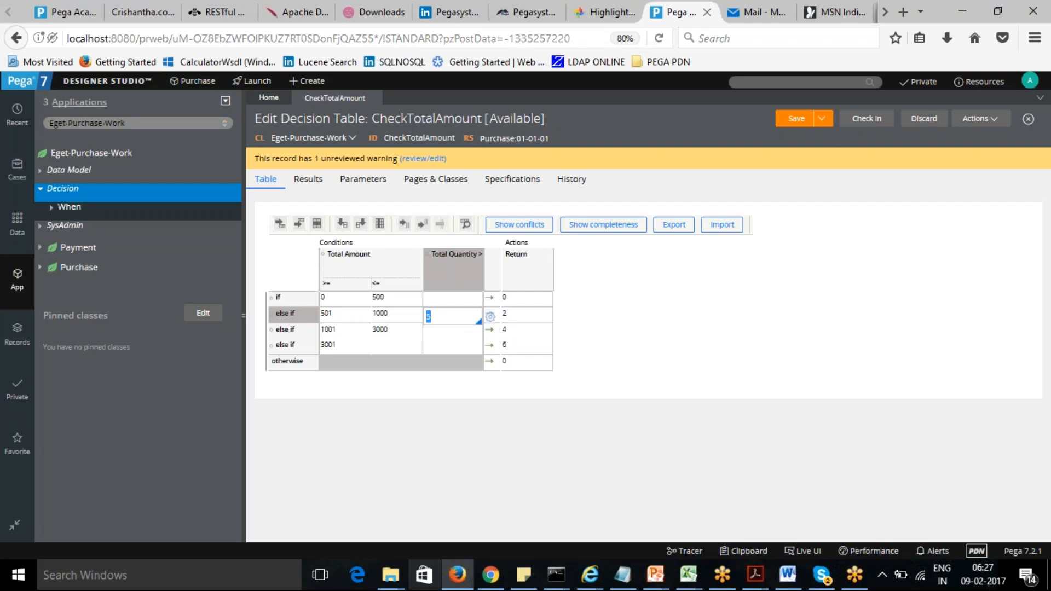
pyautogui.click(405, 232)
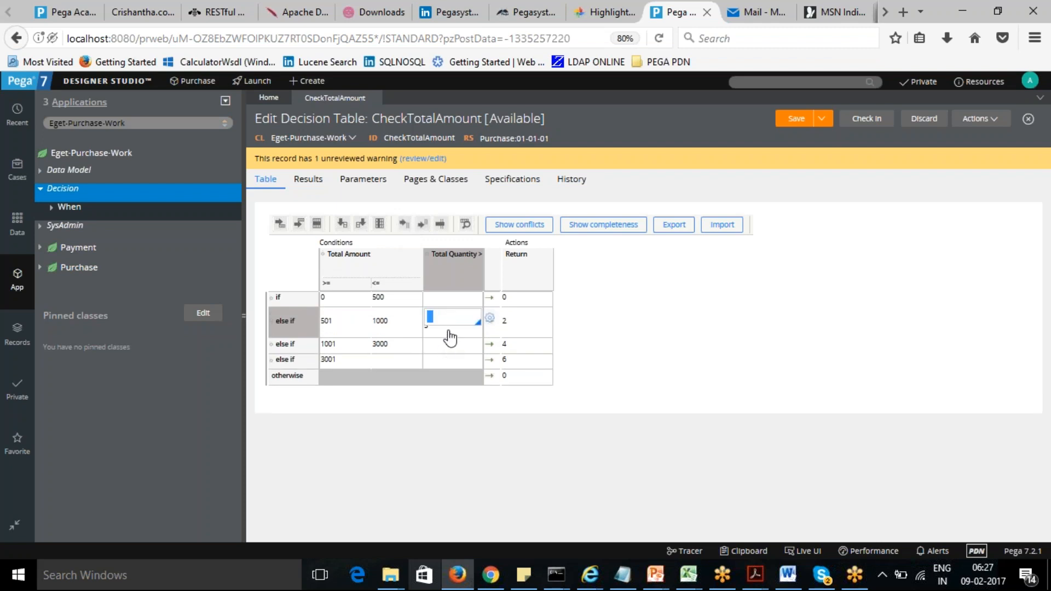
pyautogui.write('4')
pyautogui.click(595, 330)
pyautogui.click(436, 313)
pyautogui.click(440, 224)
pyautogui.click(640, 369)
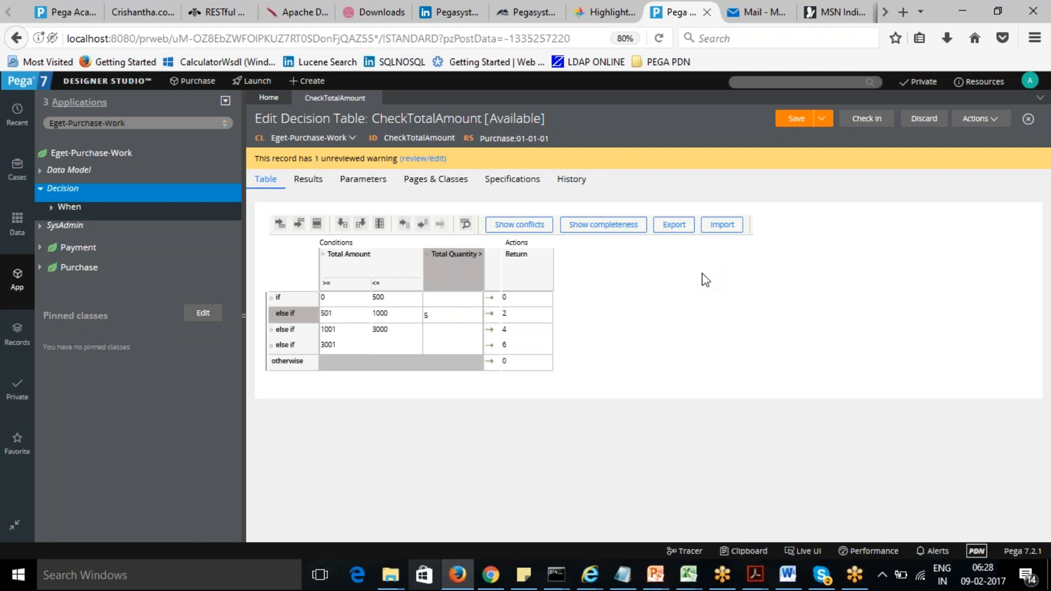
# Step: Save the decision table and test-run it with a TotalAmount of 1000
pyautogui.click(791, 119)
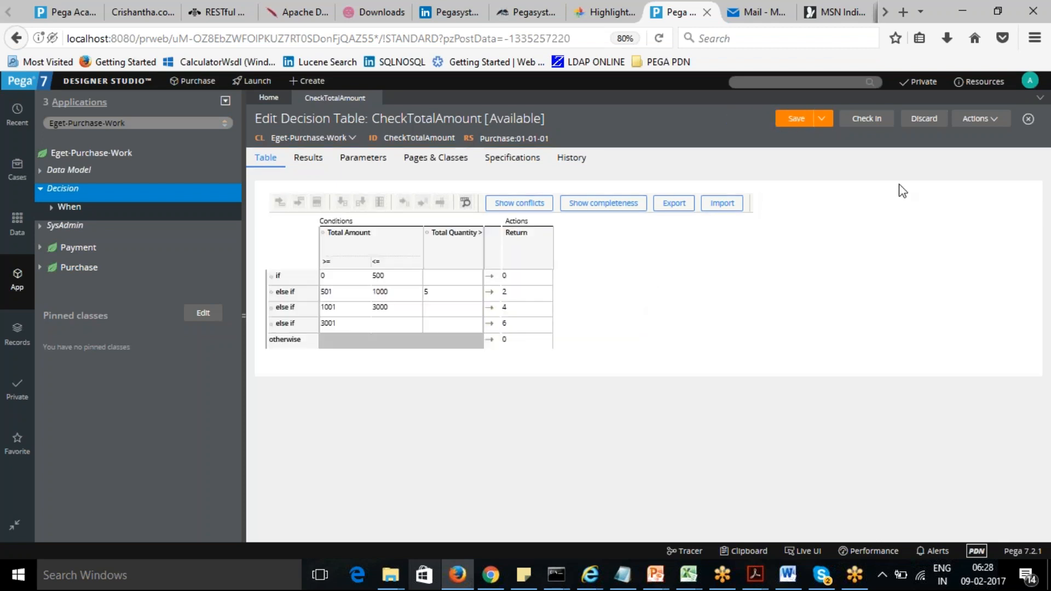
pyautogui.click(982, 119)
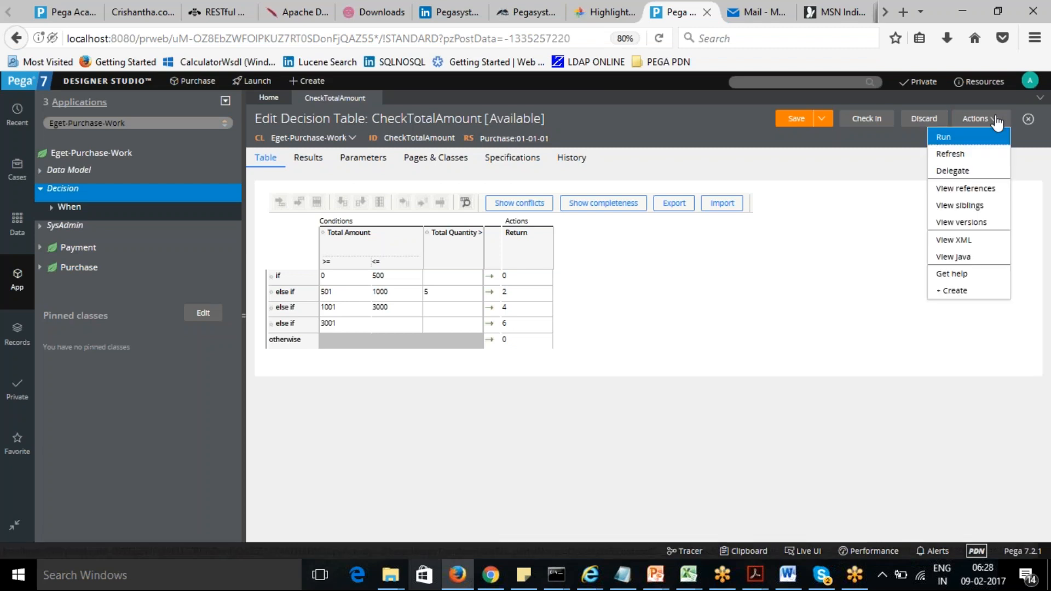
pyautogui.click(974, 139)
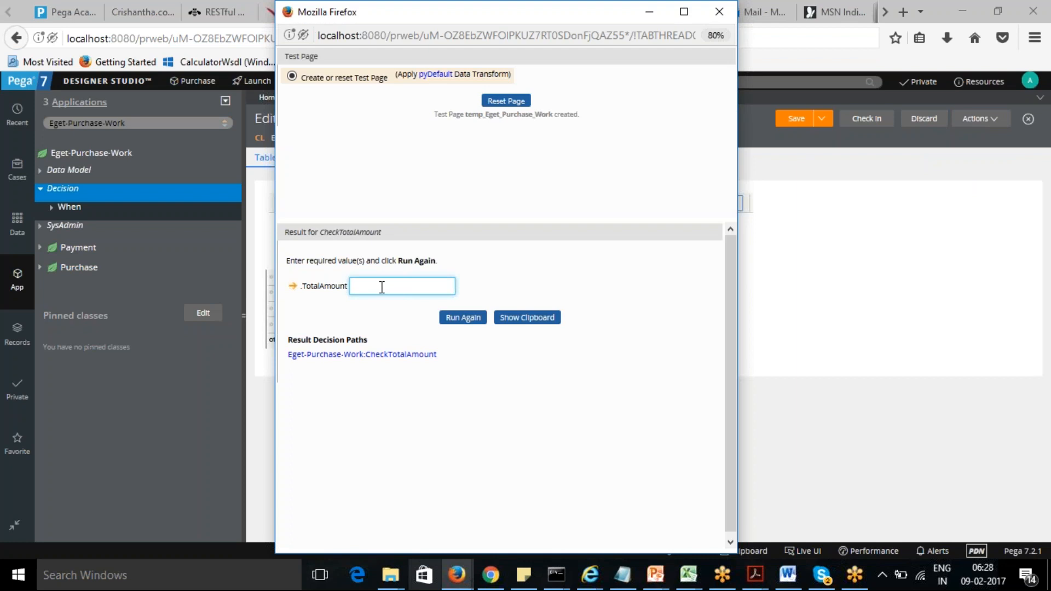
pyautogui.write('1000')
pyautogui.click(467, 318)
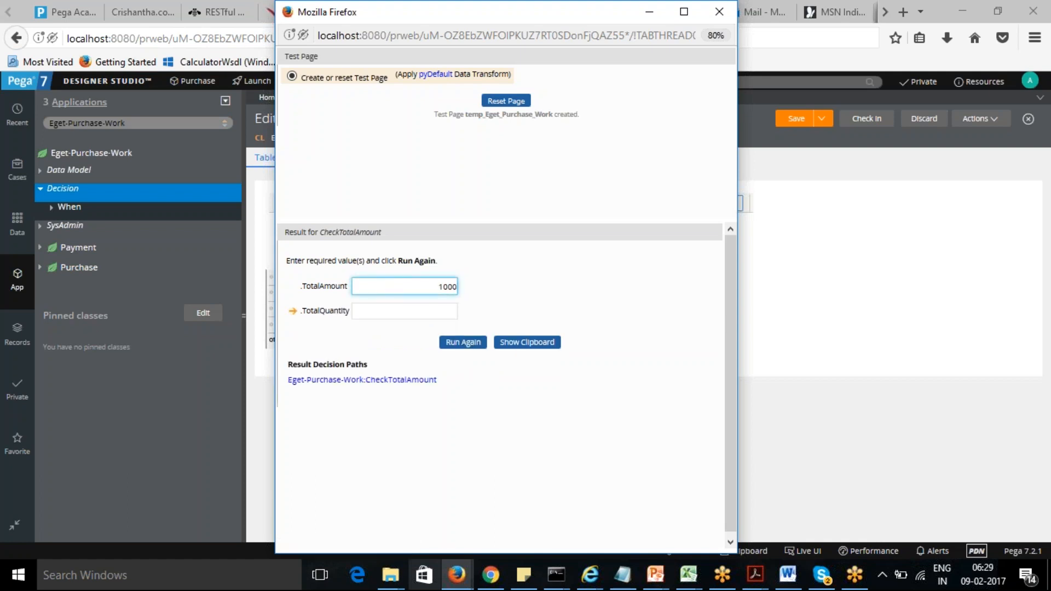
# Step: Test-run the decision table with a TotalAmount of 1000 and a TotalQuantity of 6, and check the returned value
pyautogui.click(437, 310)
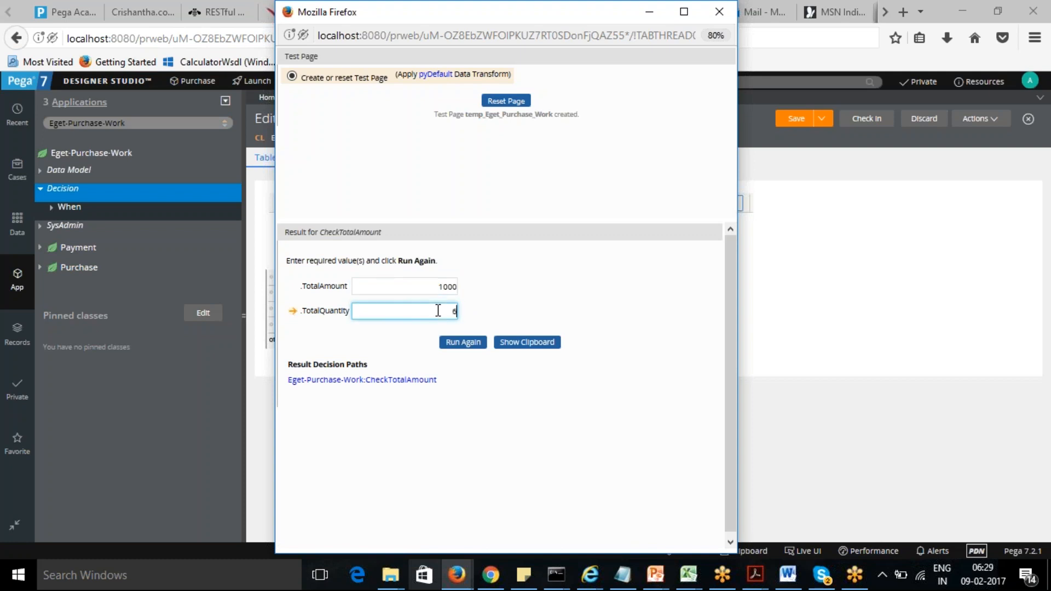
pyautogui.click(462, 343)
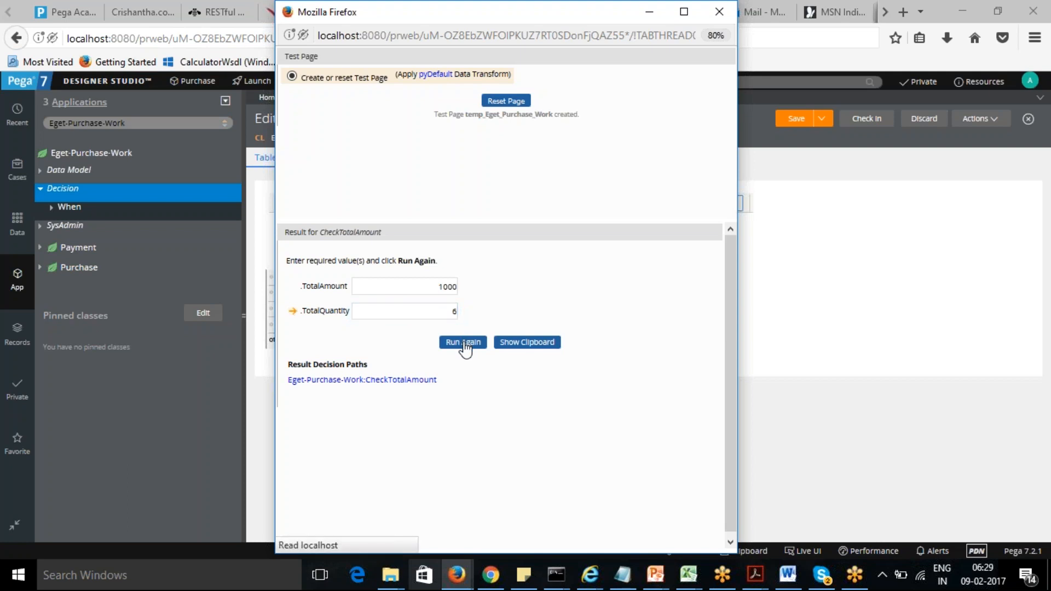
pyautogui.moveTo(311, 328); pyautogui.dragTo(322, 330)
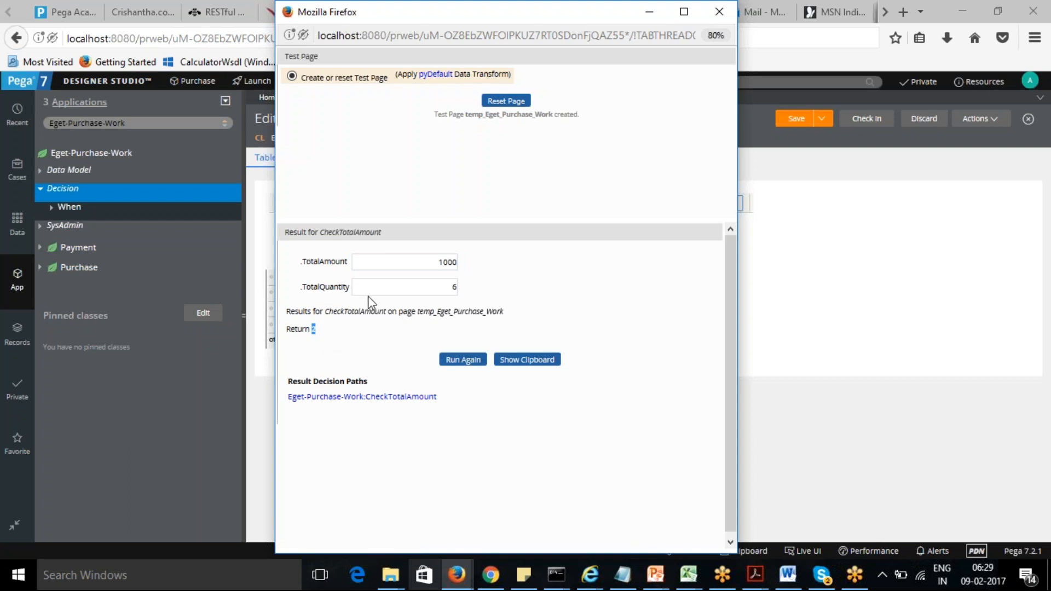
# Step: Run the test again with TotalQuantity set to 3 and check the returned value
pyautogui.moveTo(429, 283); pyautogui.dragTo(476, 282)
pyautogui.write('3')
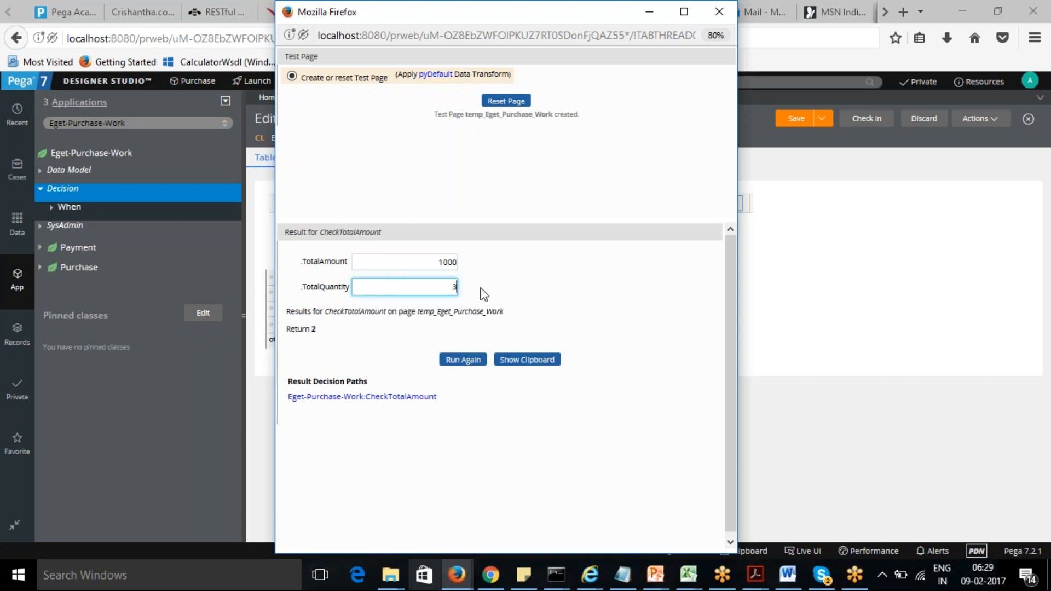
pyautogui.click(465, 362)
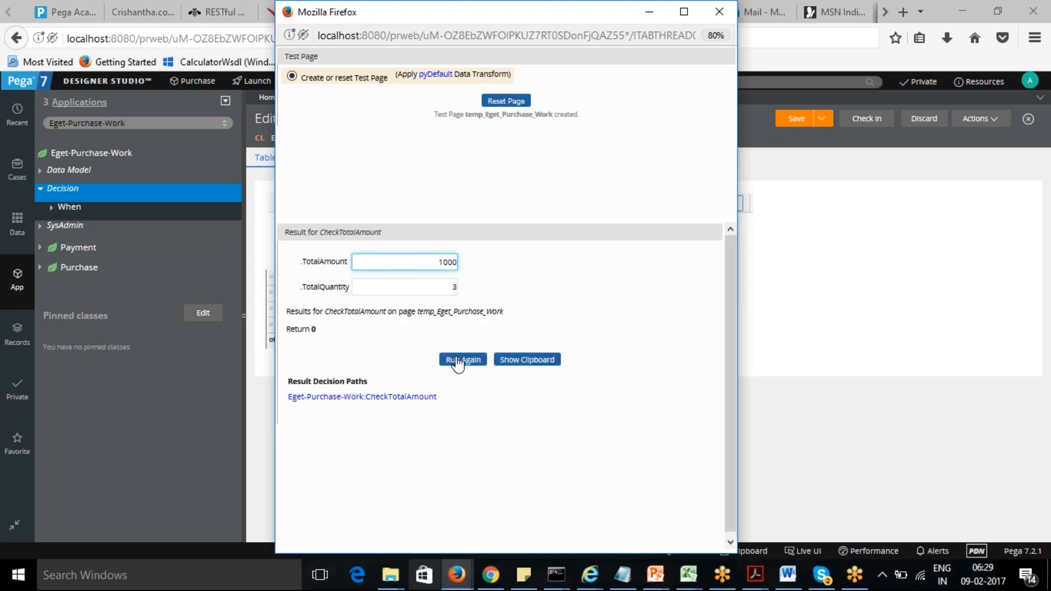
pyautogui.moveTo(287, 329); pyautogui.dragTo(325, 335)
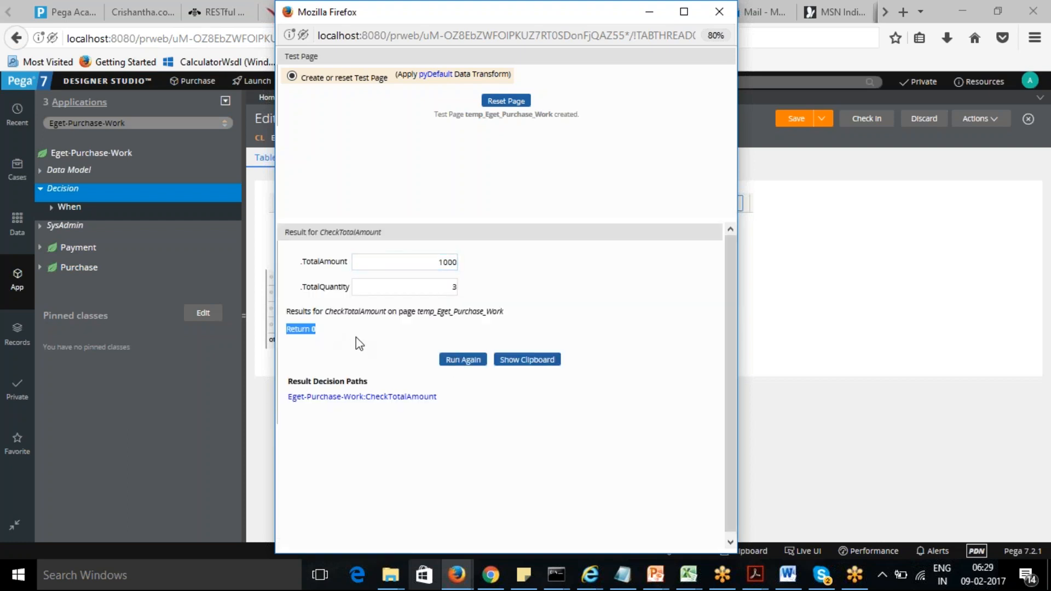
# Step: Run the test again with TotalAmount set to 3001, check the returned value, and close the test window
pyautogui.moveTo(435, 262); pyautogui.dragTo(476, 263)
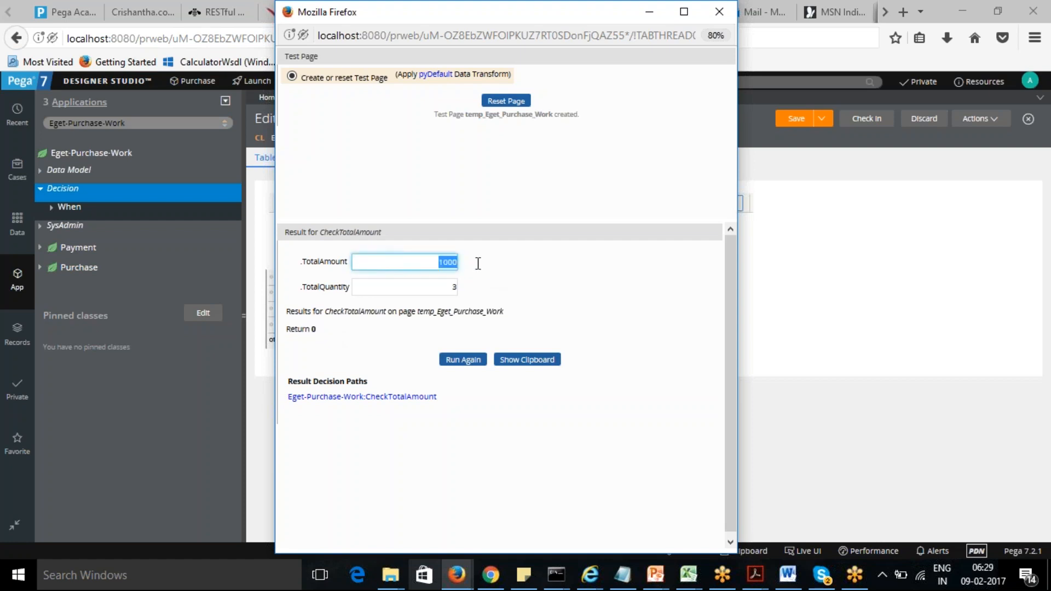
pyautogui.write('30')
pyautogui.press('BackSpace')
pyautogui.press('BackSpace')
pyautogui.click(460, 359)
pyautogui.moveTo(286, 329); pyautogui.dragTo(316, 329)
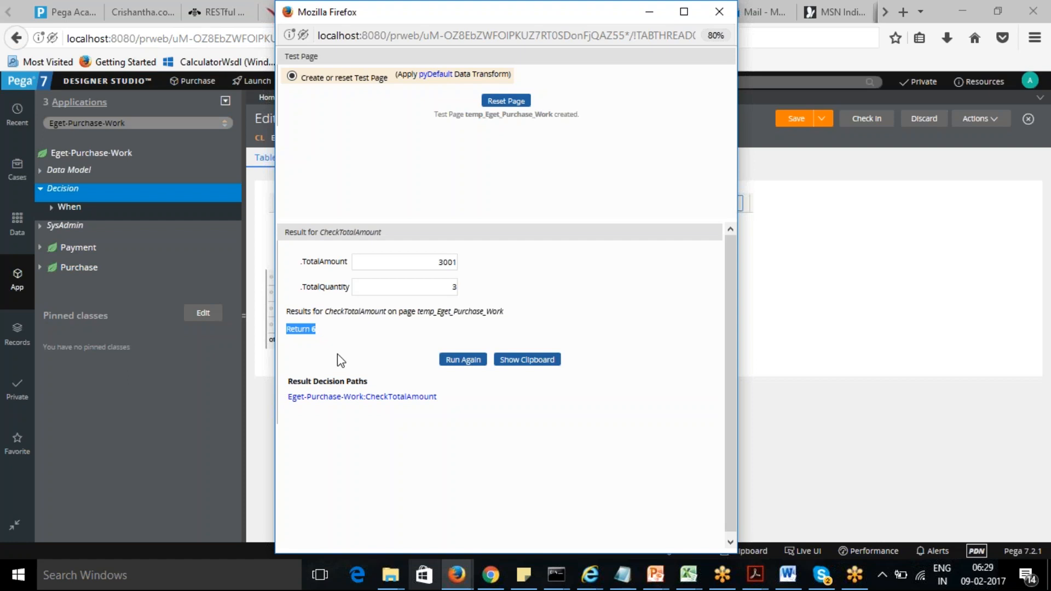
pyautogui.moveTo(500, 17); pyautogui.dragTo(494, 99)
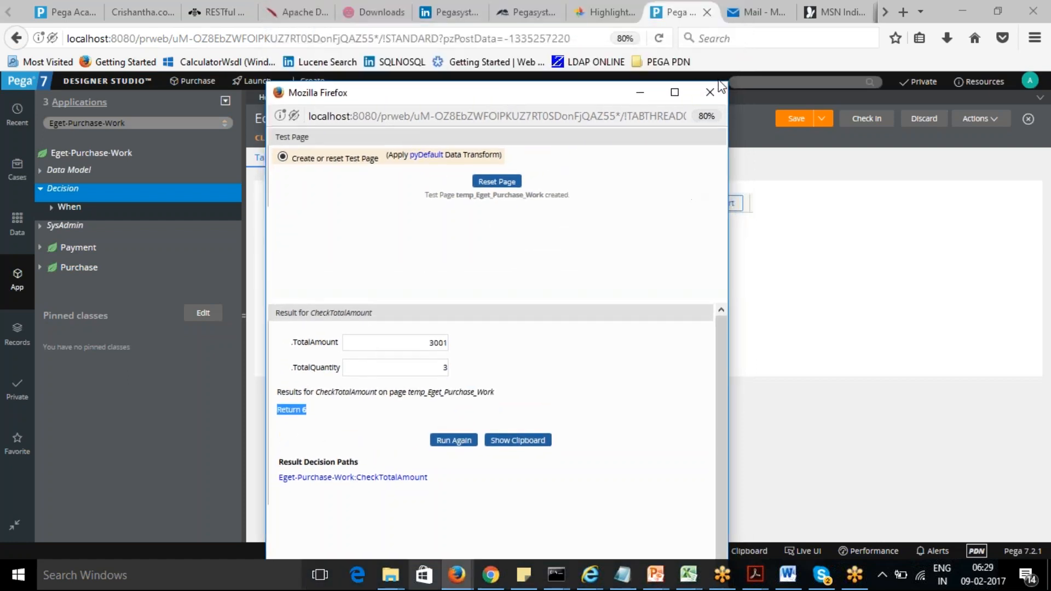
pyautogui.click(709, 92)
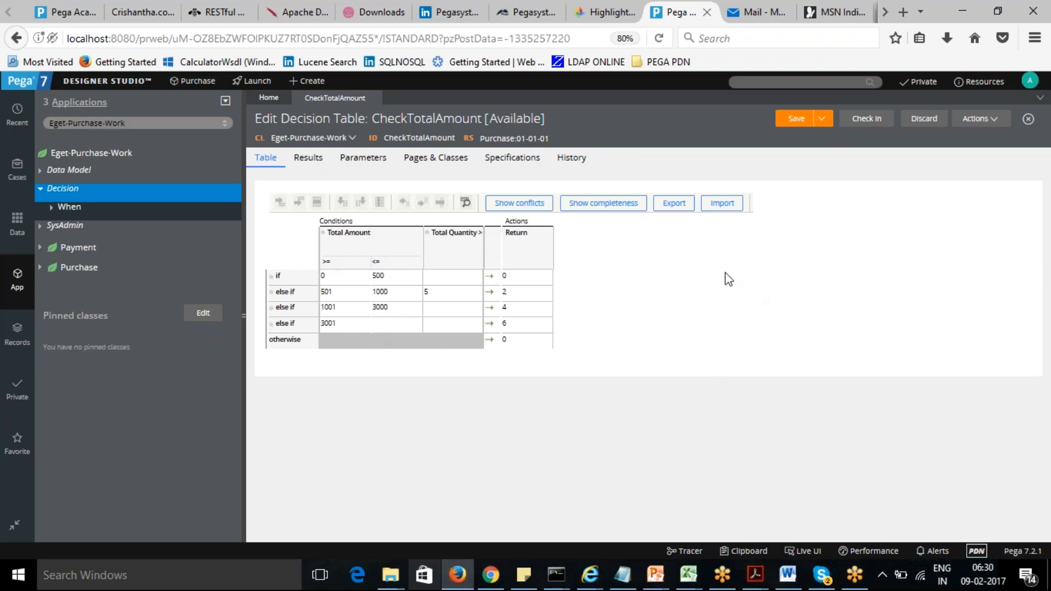
# Step: Export the decision table to Microsoft Excel and enter 5000 as the upper Total Amount limit of the 3001 row
pyautogui.click(674, 206)
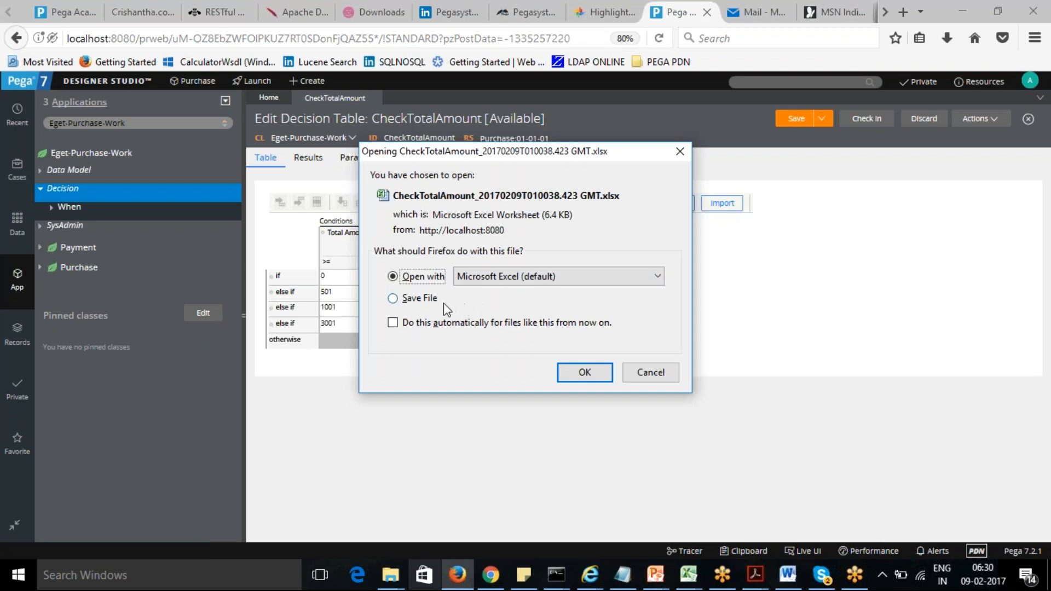
pyautogui.click(594, 373)
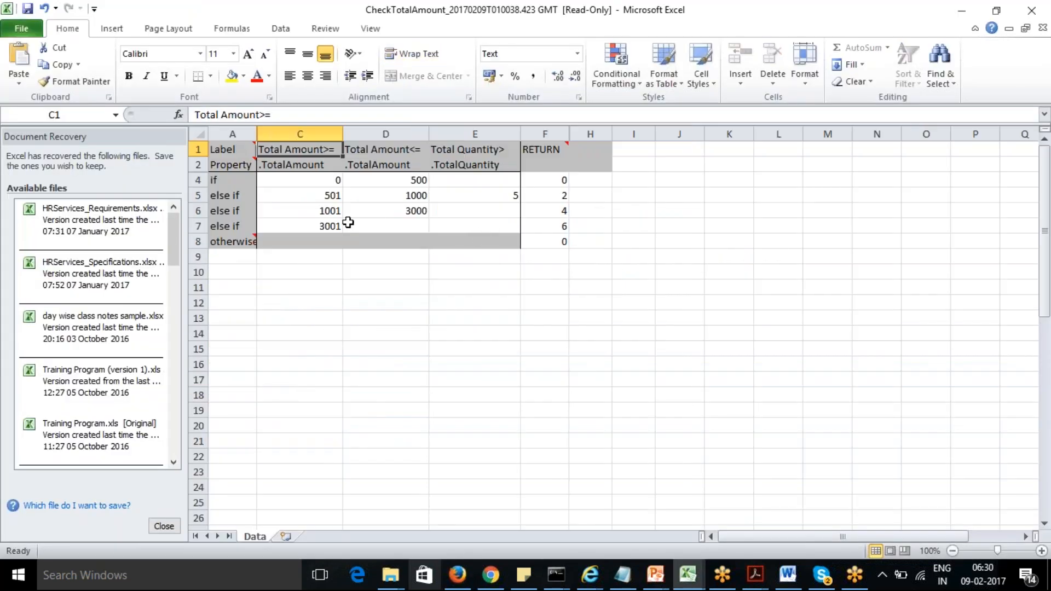
pyautogui.click(384, 225)
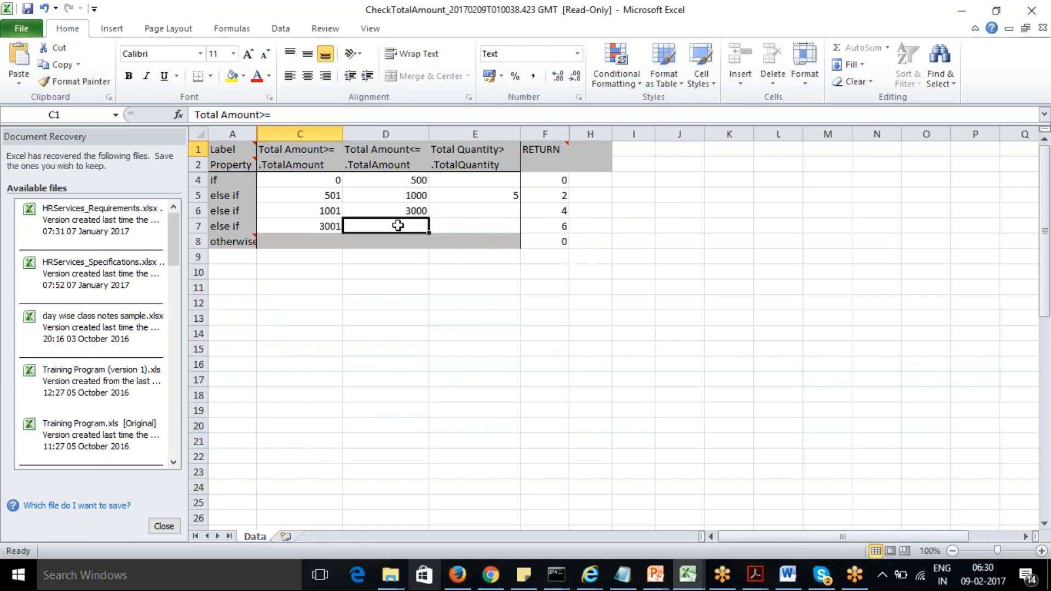
pyautogui.write('5000')
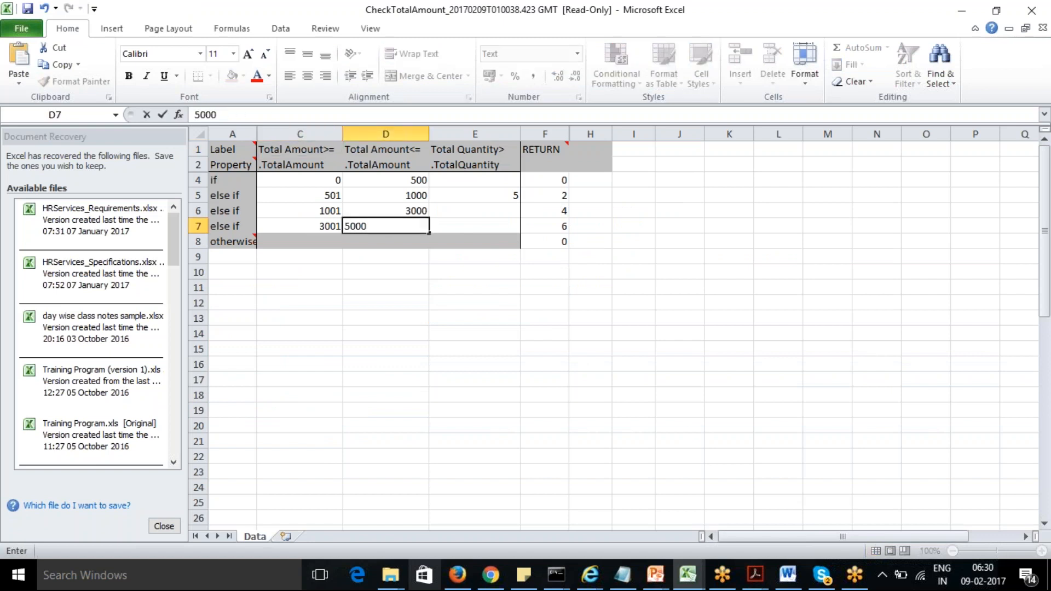
pyautogui.click(485, 276)
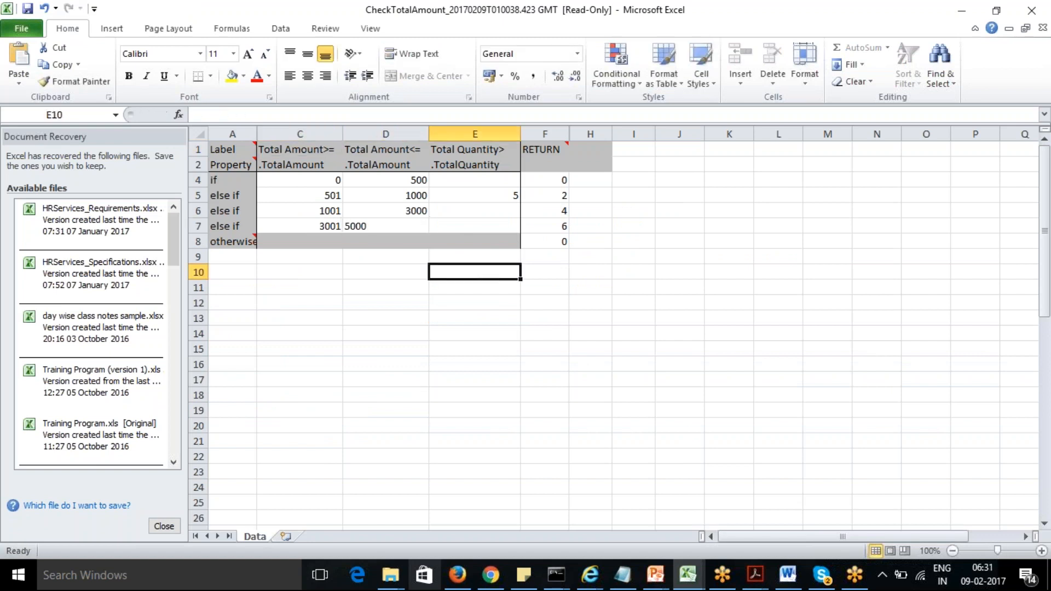
# Step: Insert a row above the last else-if row and move the 3001 to 5000 Total Amount range up into it
pyautogui.rightClick(198, 225)
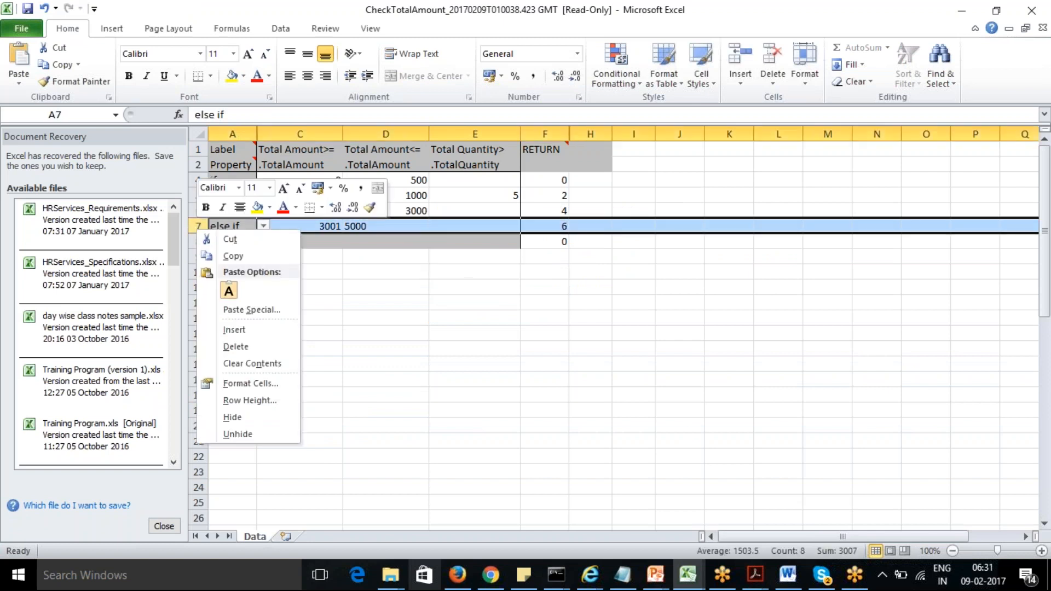
pyautogui.click(241, 330)
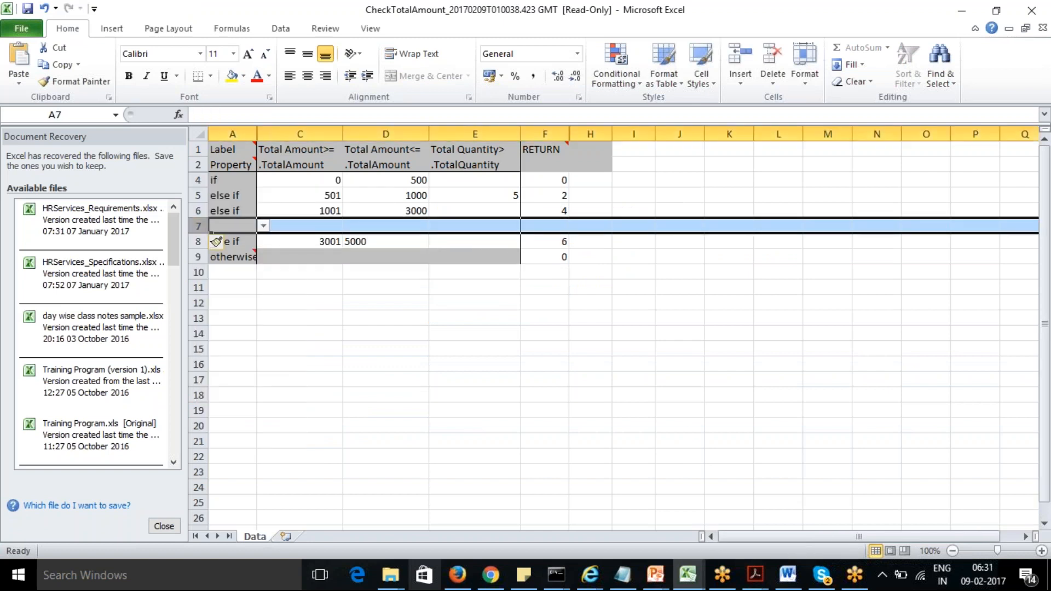
pyautogui.moveTo(298, 239); pyautogui.dragTo(325, 227)
pyautogui.click(320, 244)
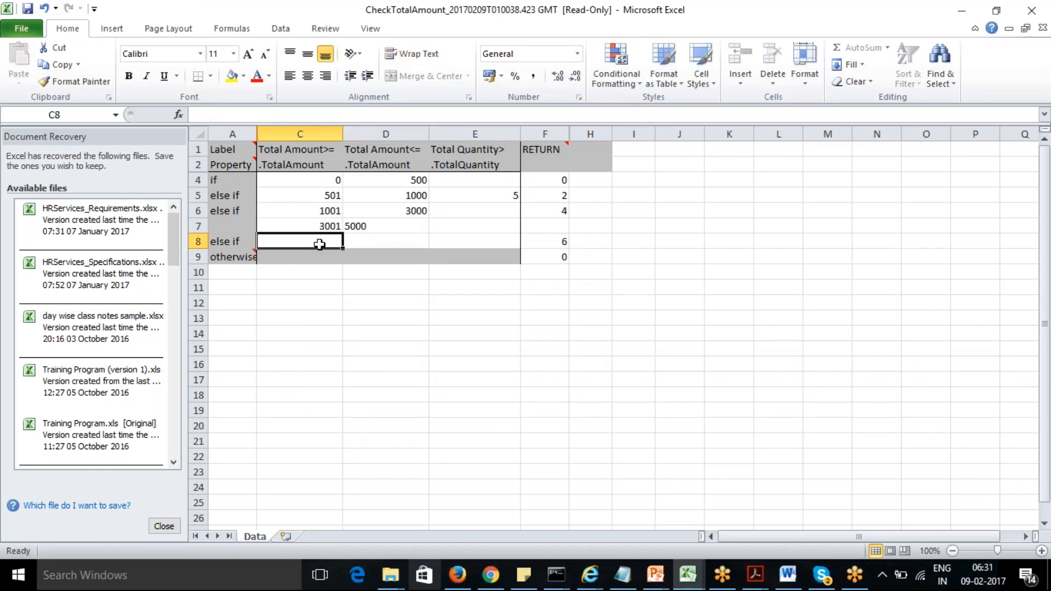
# Step: Enter a Total Amount range of 5001 to 10000 in row 8
pyautogui.write('5001')
pyautogui.press('Tab')
pyautogui.write('1000')
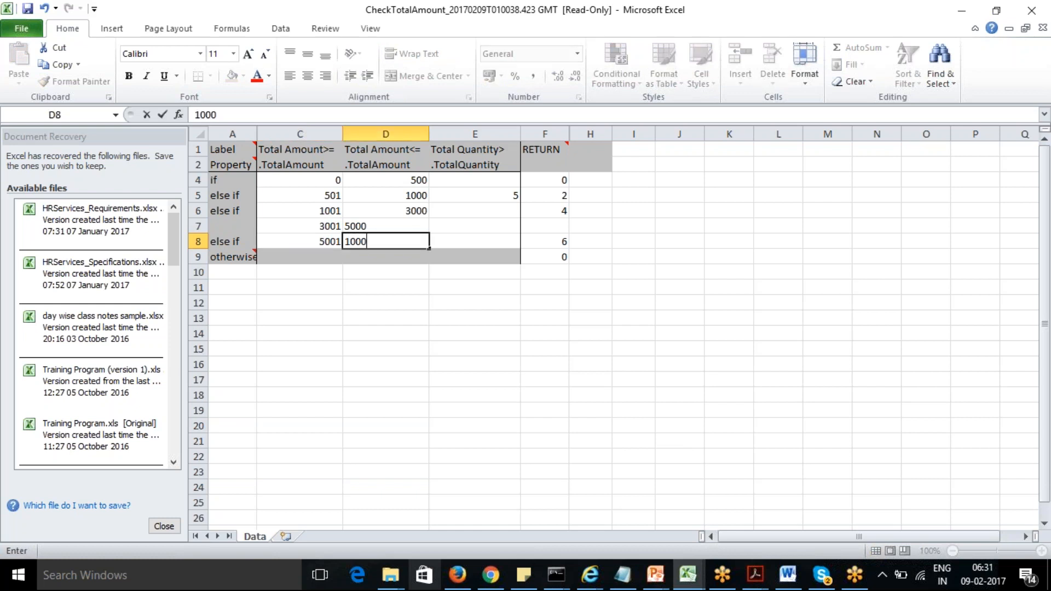
pyautogui.write('0')
# Step: Set the RETURN value to 6 for the 3001 to 5000 row and to 8 for the 5001 to 10000 row
pyautogui.click(546, 226)
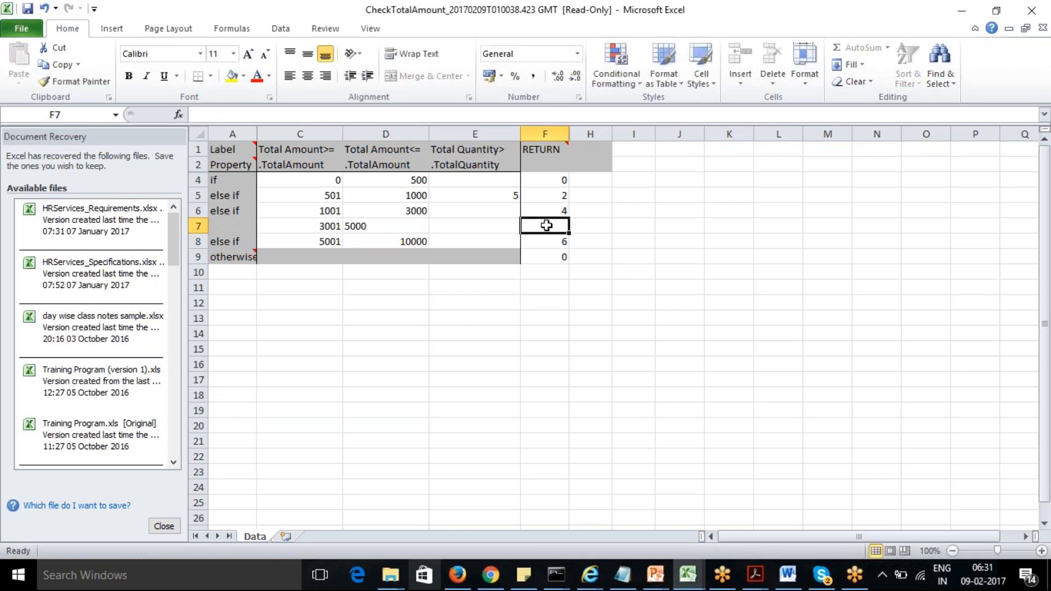
pyautogui.write('6')
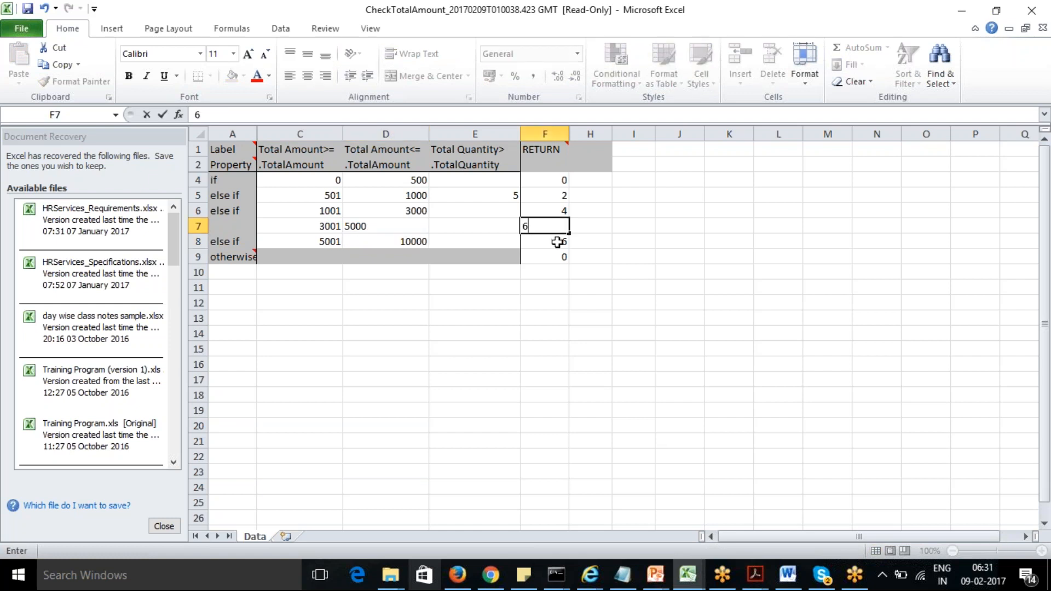
pyautogui.click(557, 241)
pyautogui.write('8')
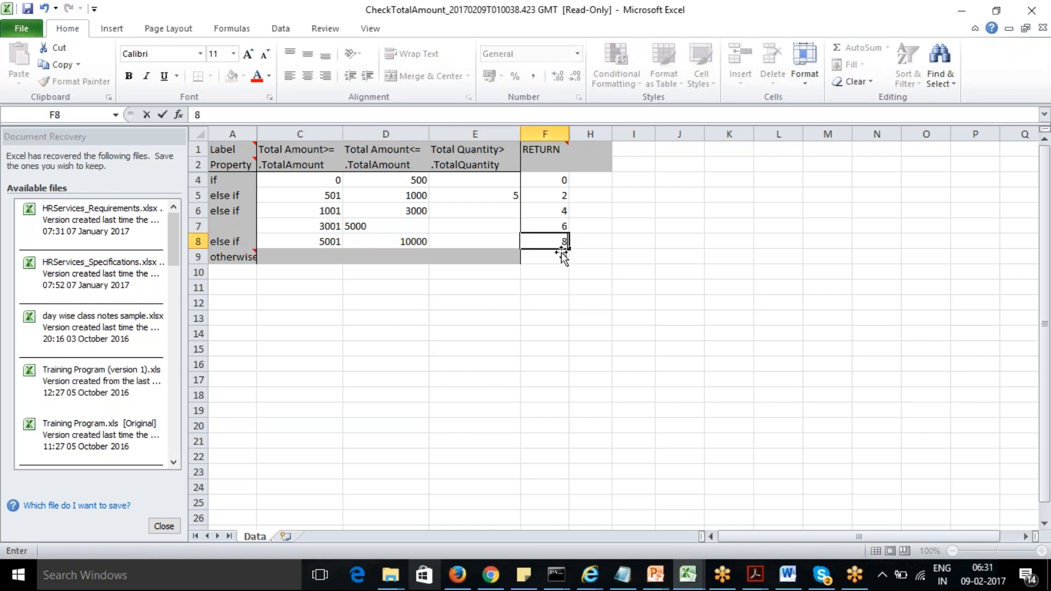
pyautogui.click(379, 336)
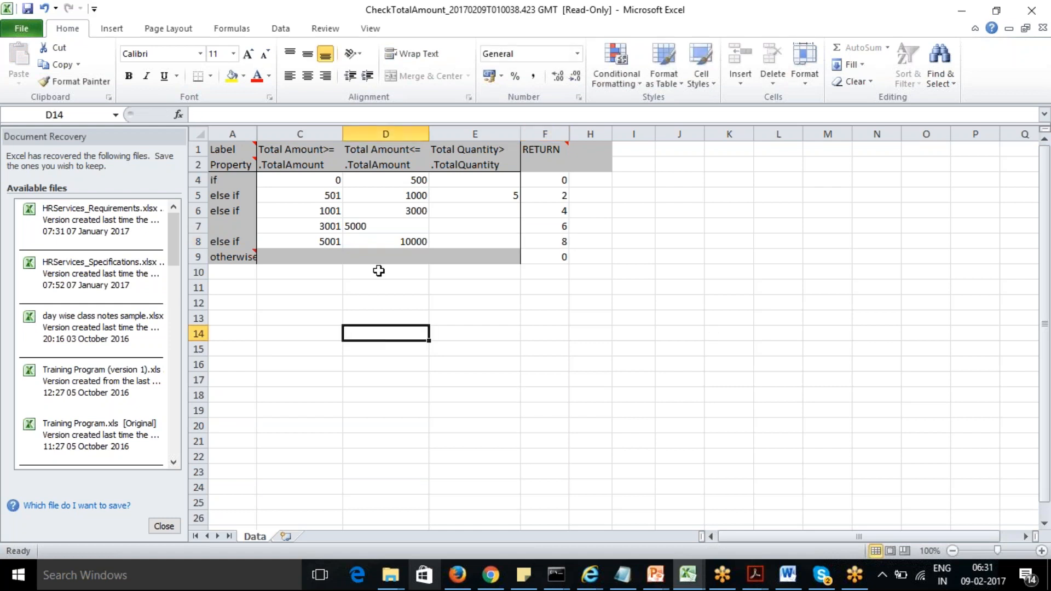
# Step: Save a copy of the read-only workbook in the Downloads folder under the suggested file name
pyautogui.click(27, 8)
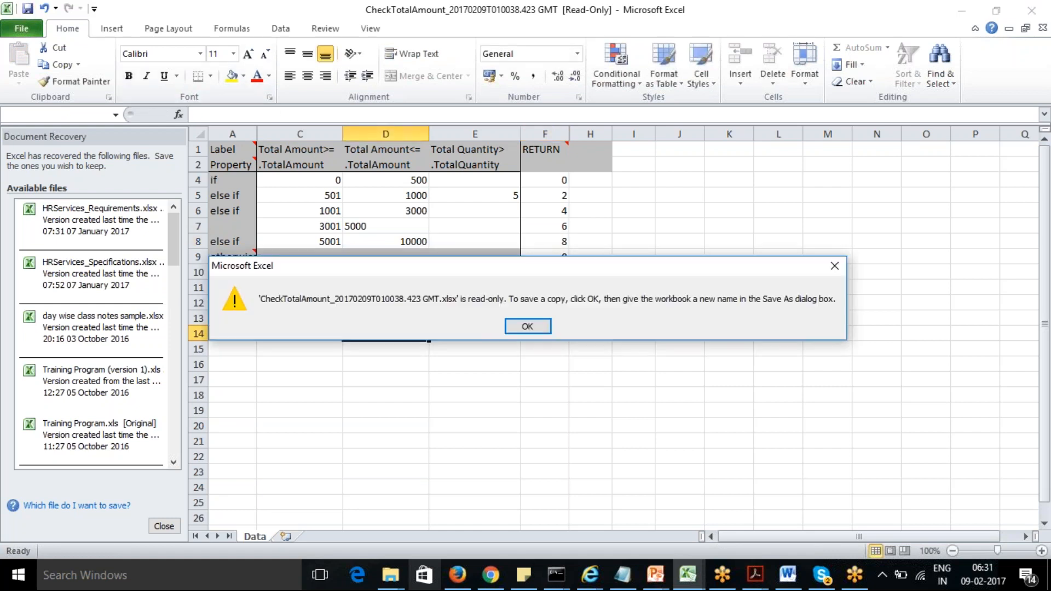
pyautogui.click(534, 326)
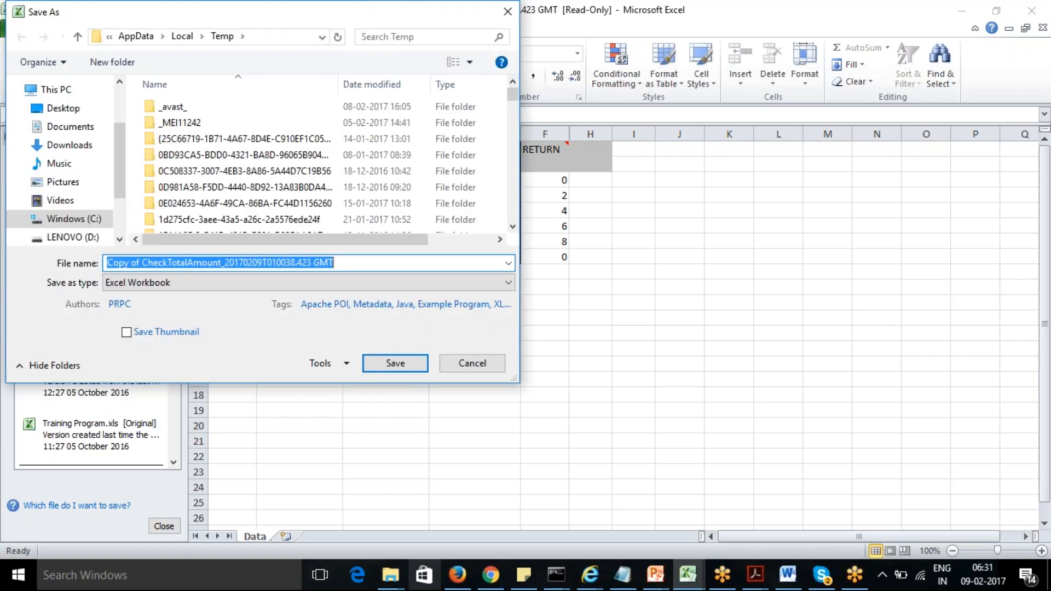
pyautogui.click(71, 146)
pyautogui.click(396, 368)
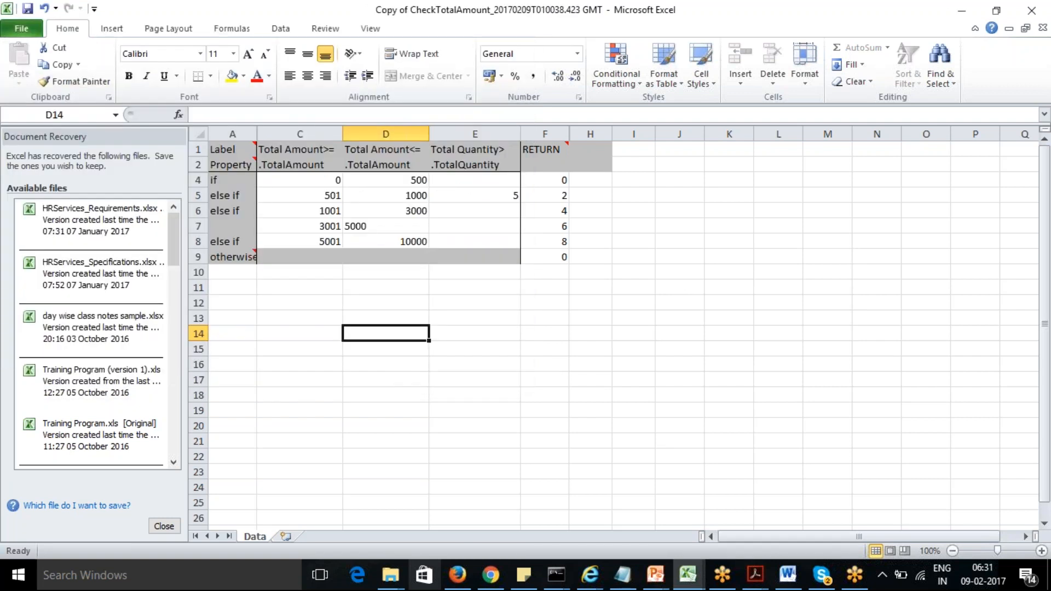
pyautogui.click(419, 397)
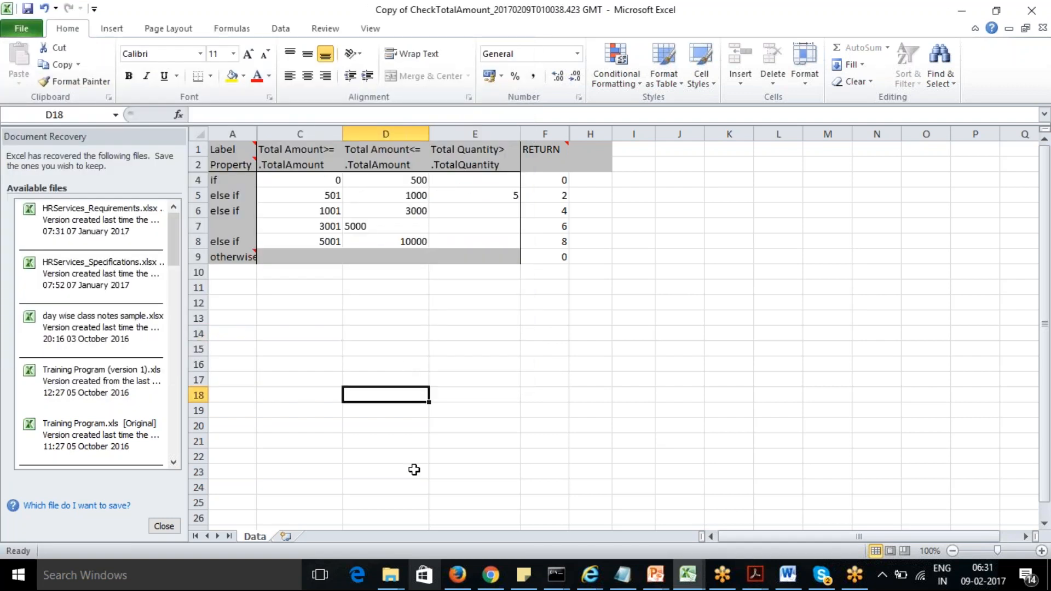
# Step: Switch back to Pega in Firefox and import the saved copy of the CheckTotalAmount workbook from Downloads into the decision table
pyautogui.click(467, 573)
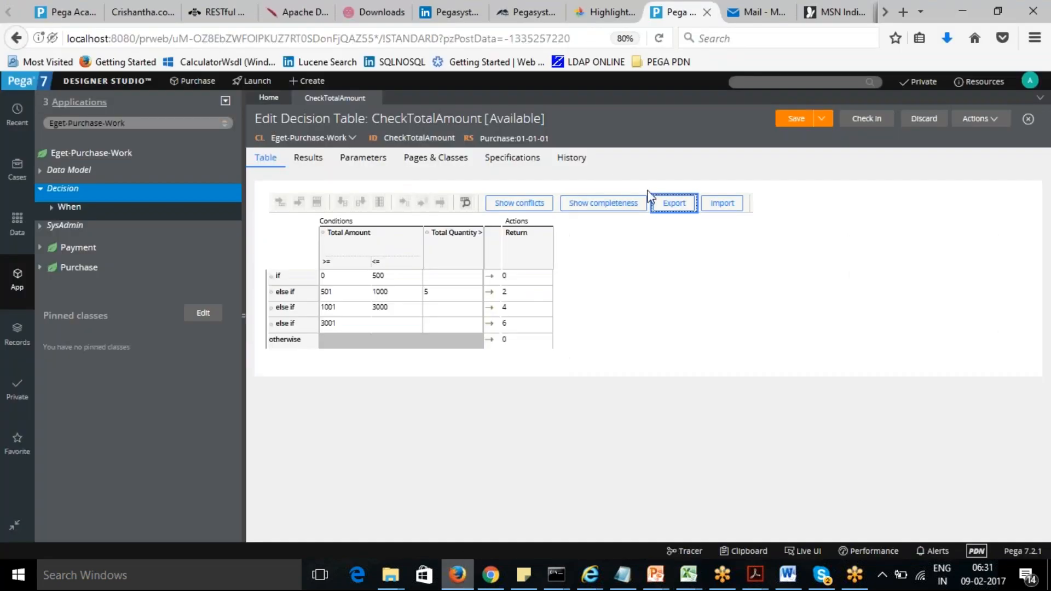
pyautogui.click(723, 206)
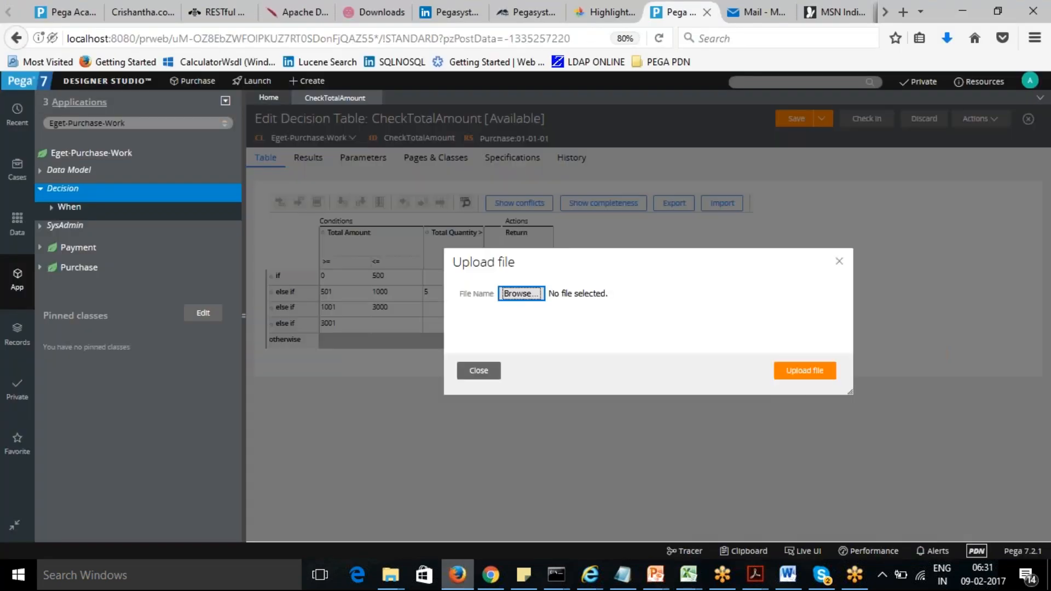
pyautogui.click(521, 295)
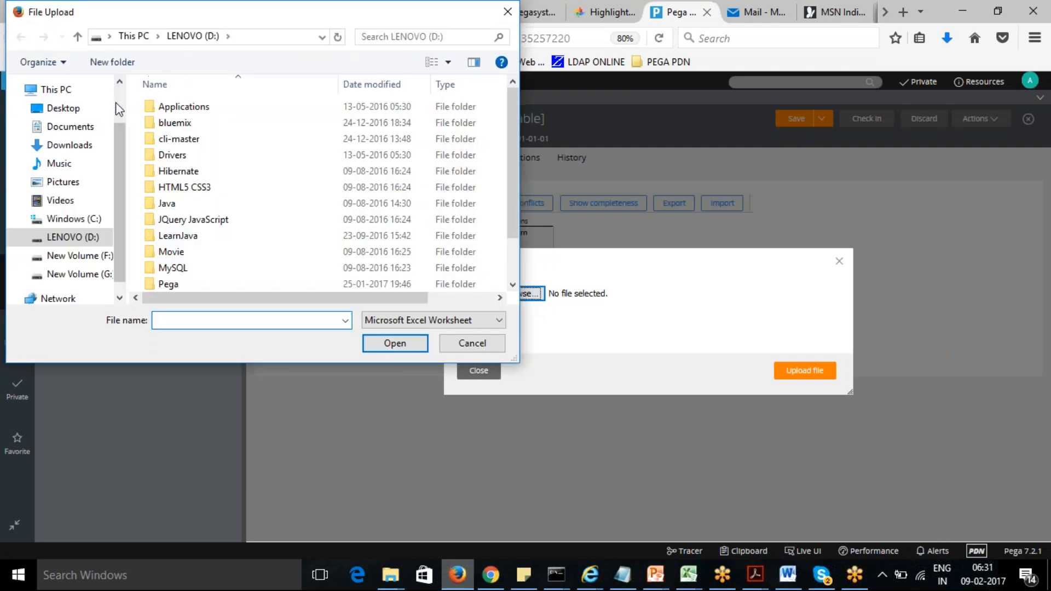
pyautogui.click(81, 145)
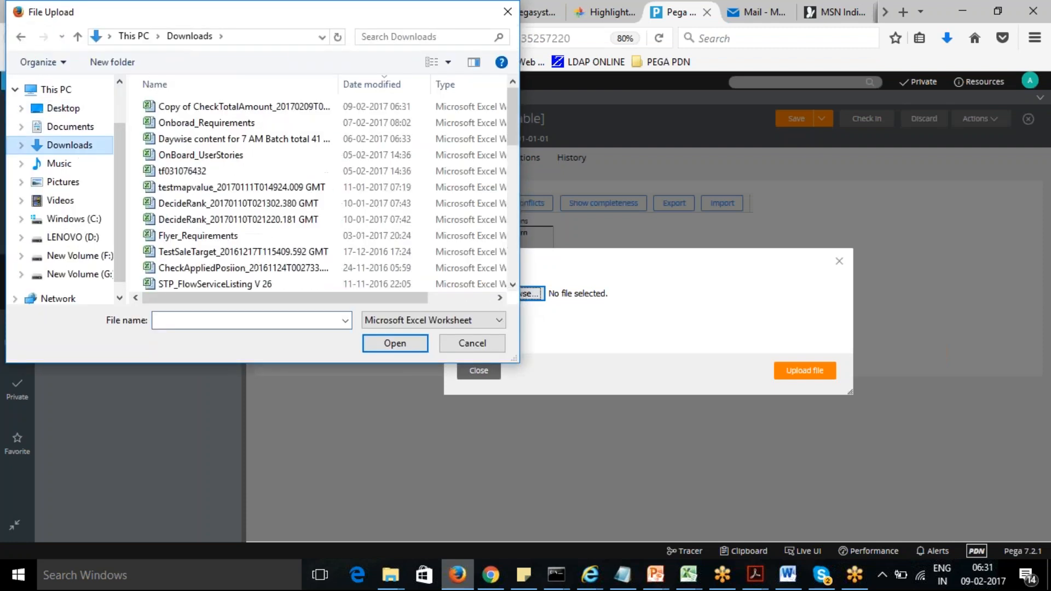
pyautogui.click(203, 108)
pyautogui.click(395, 344)
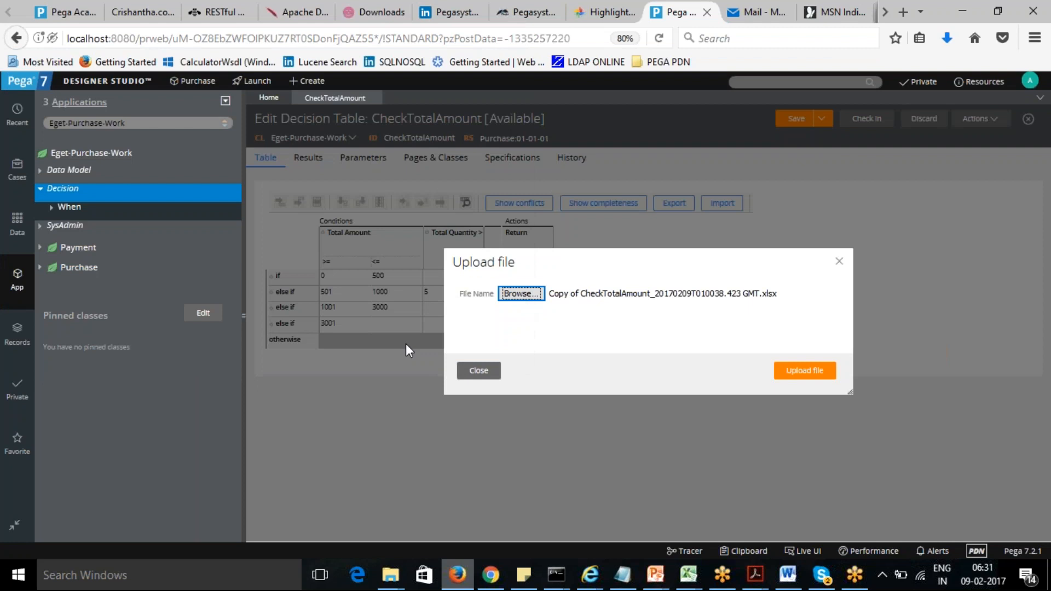
pyautogui.click(809, 371)
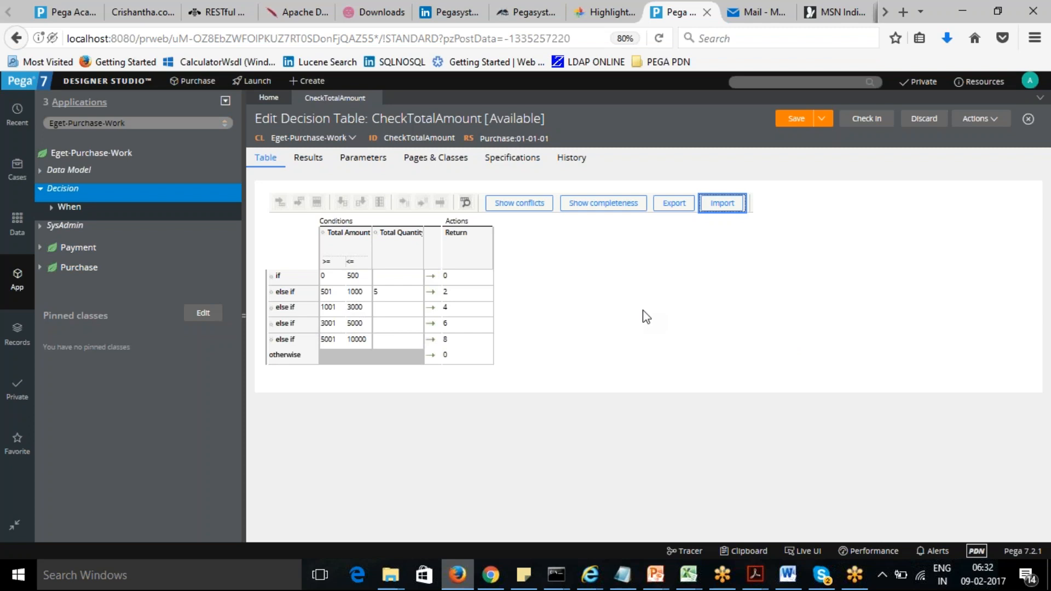
# Step: Open the help on decision tables and examine which rule types can reference them
pyautogui.click(996, 120)
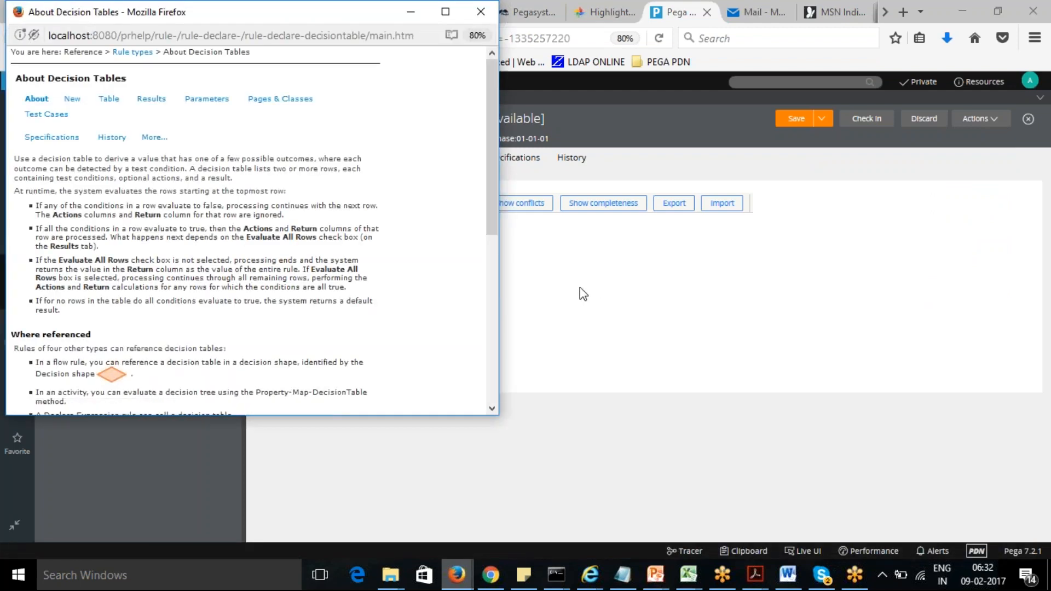
pyautogui.moveTo(492, 189); pyautogui.dragTo(492, 287)
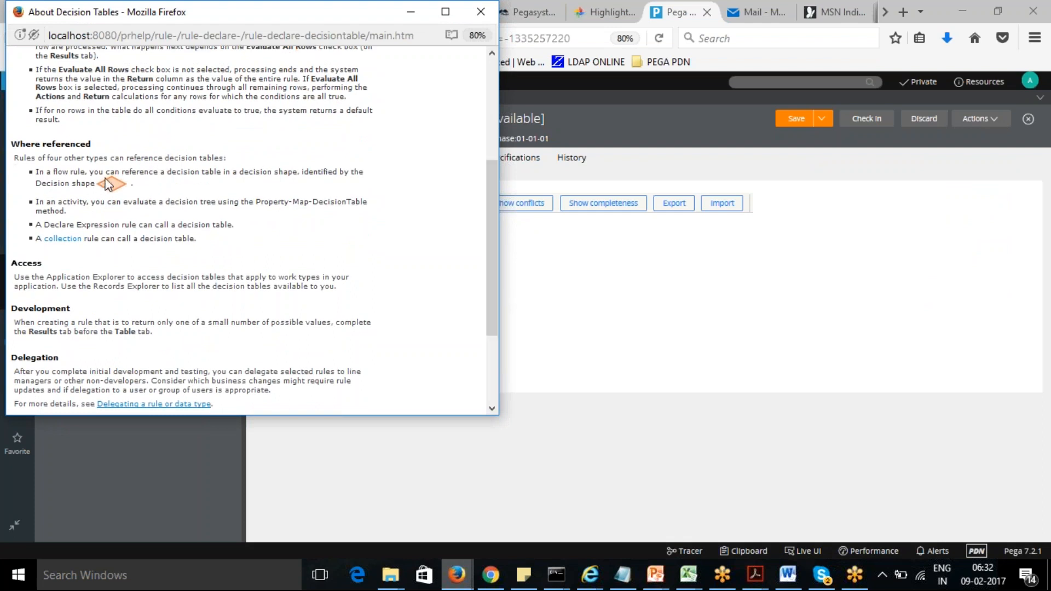
# Step: Examine the help's list of rule types that can reference decision tables, from flow decision shapes through to collection rules
pyautogui.moveTo(39, 171); pyautogui.dragTo(126, 189)
pyautogui.click(82, 223)
pyautogui.moveTo(36, 202); pyautogui.dragTo(169, 223)
pyautogui.click(91, 215)
pyautogui.click(209, 218)
pyautogui.moveTo(209, 238); pyautogui.dragTo(34, 172)
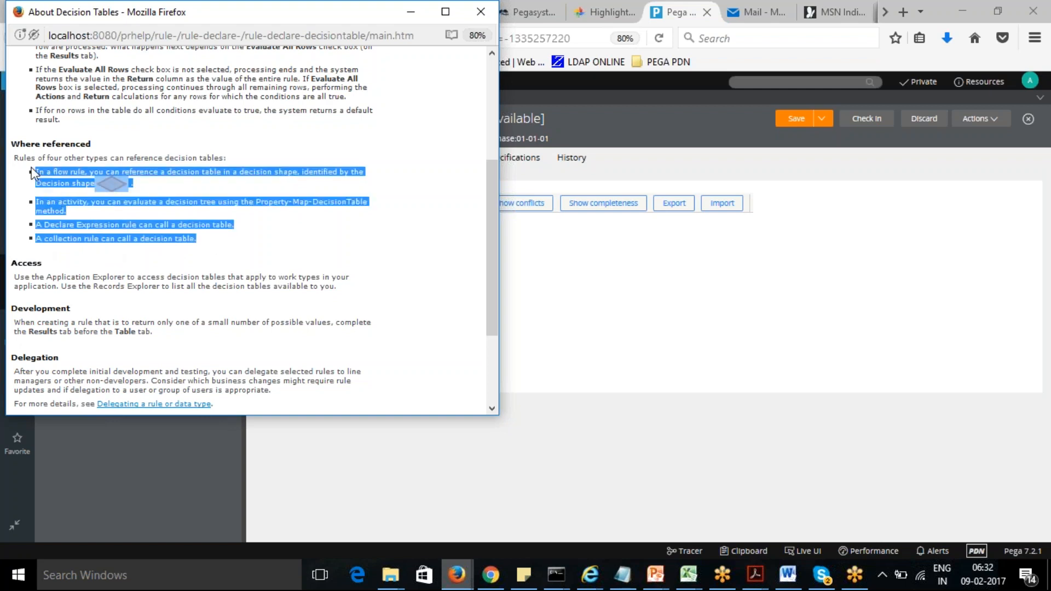
pyautogui.click(254, 248)
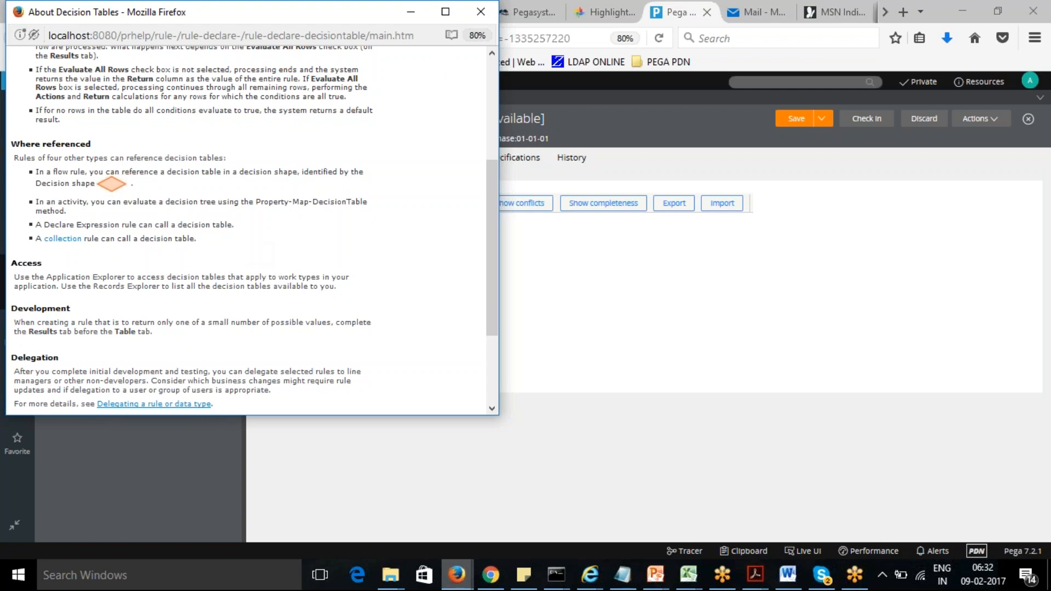
# Step: Minimize the decision table help window and save the CheckTotalAmount decision table
pyautogui.click(410, 12)
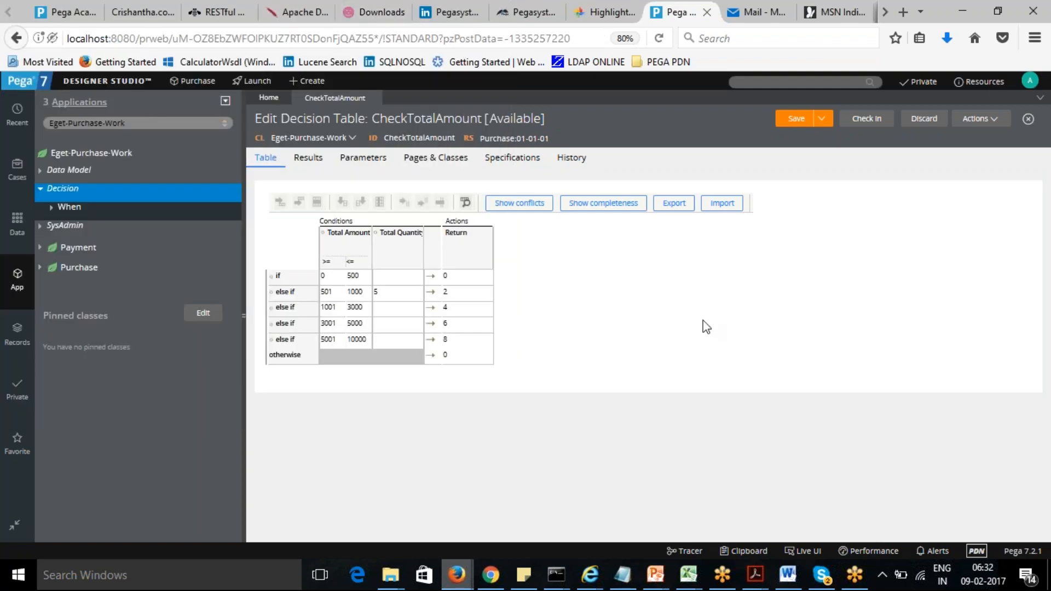
pyautogui.click(798, 117)
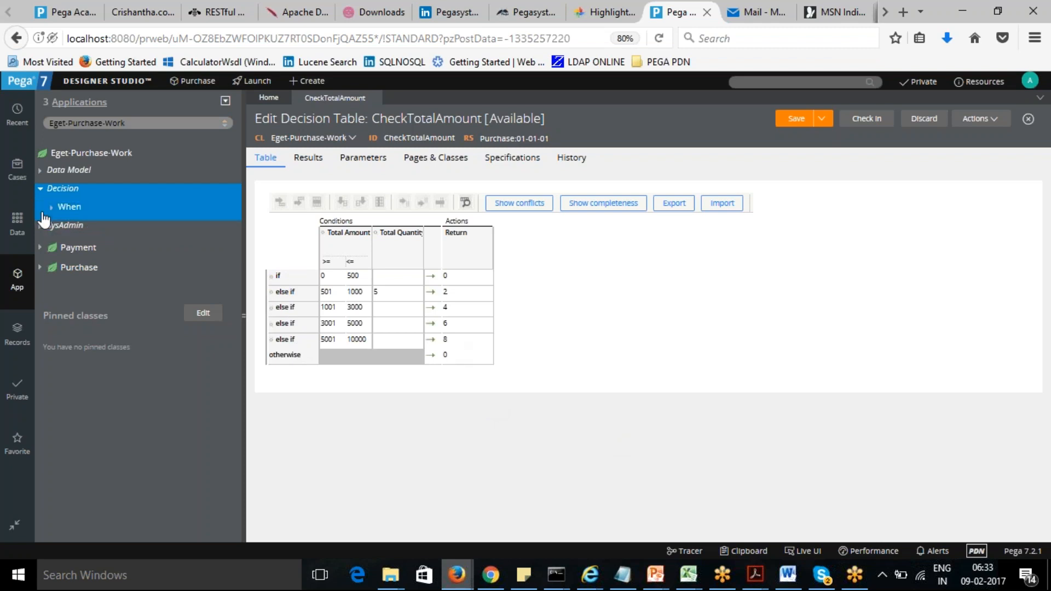
# Step: Create and open a decision tree labelled CheckCustomerType for the Eget-Purchase-Work class in ruleset Purchase 01-01-01
pyautogui.rightClick(66, 191)
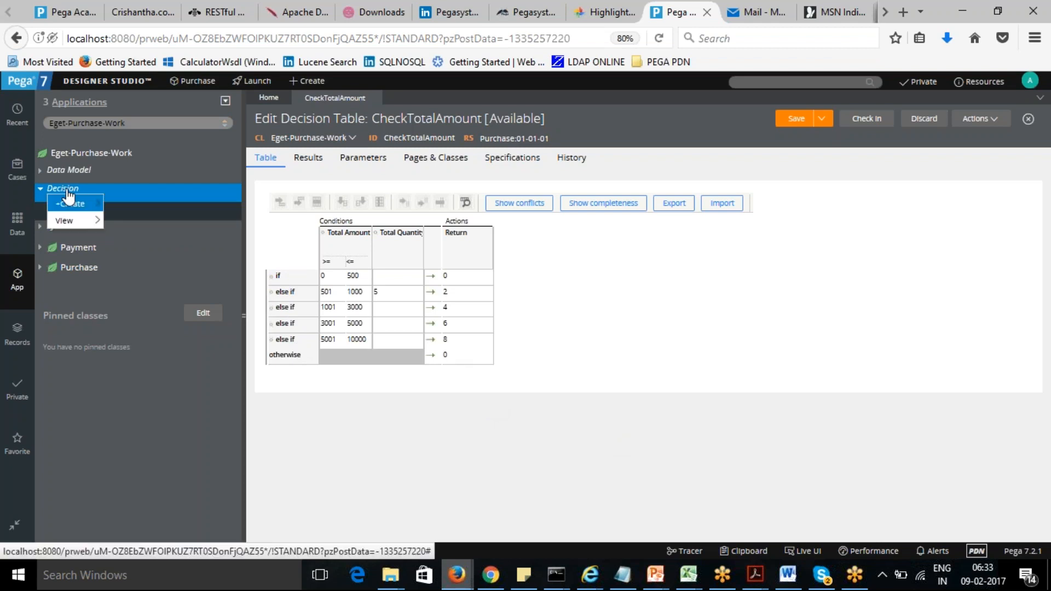
pyautogui.moveTo(74, 205)
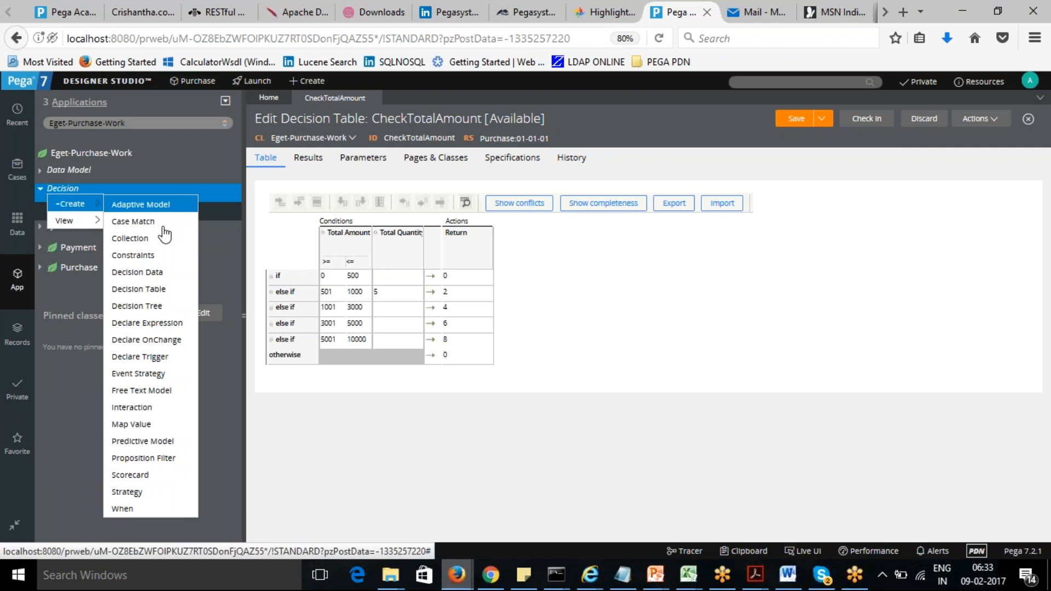
pyautogui.click(143, 306)
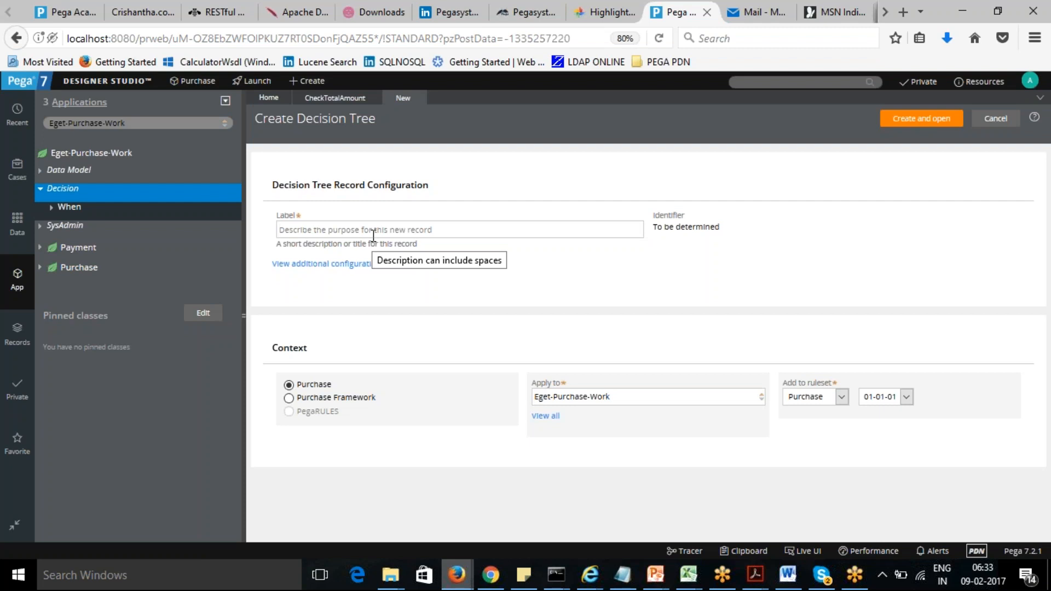
pyautogui.hotkey('alt', 'Tab')
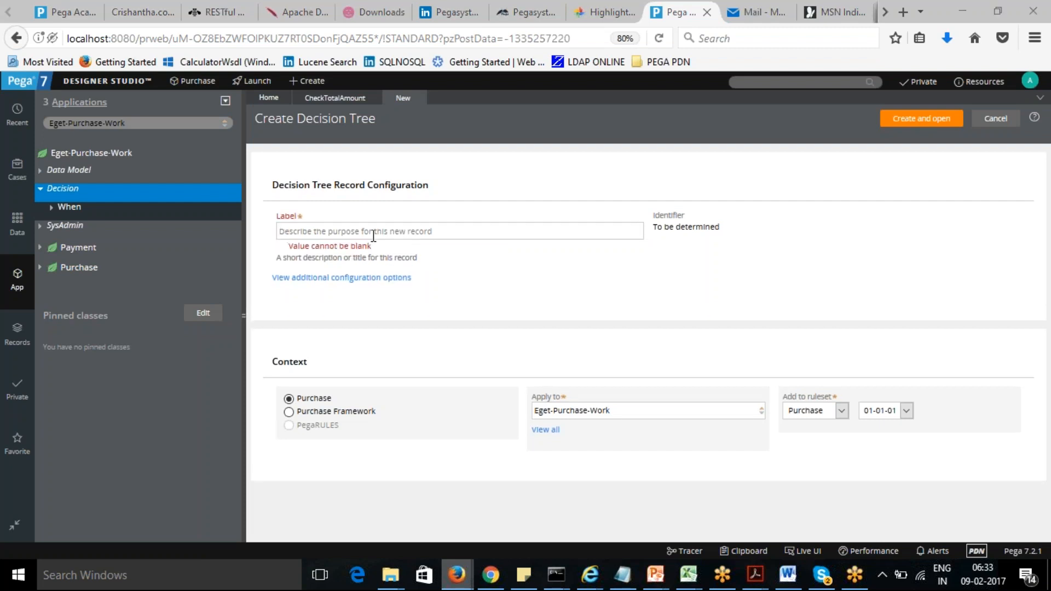
pyautogui.hotkey('alt', 'Tab')
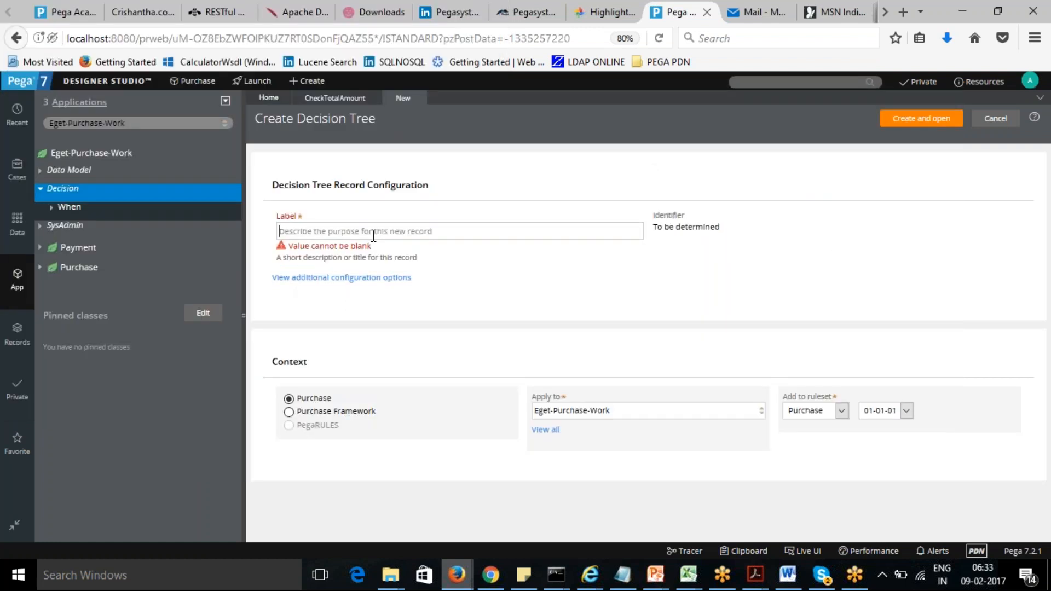
pyautogui.click(373, 235)
pyautogui.write('Check')
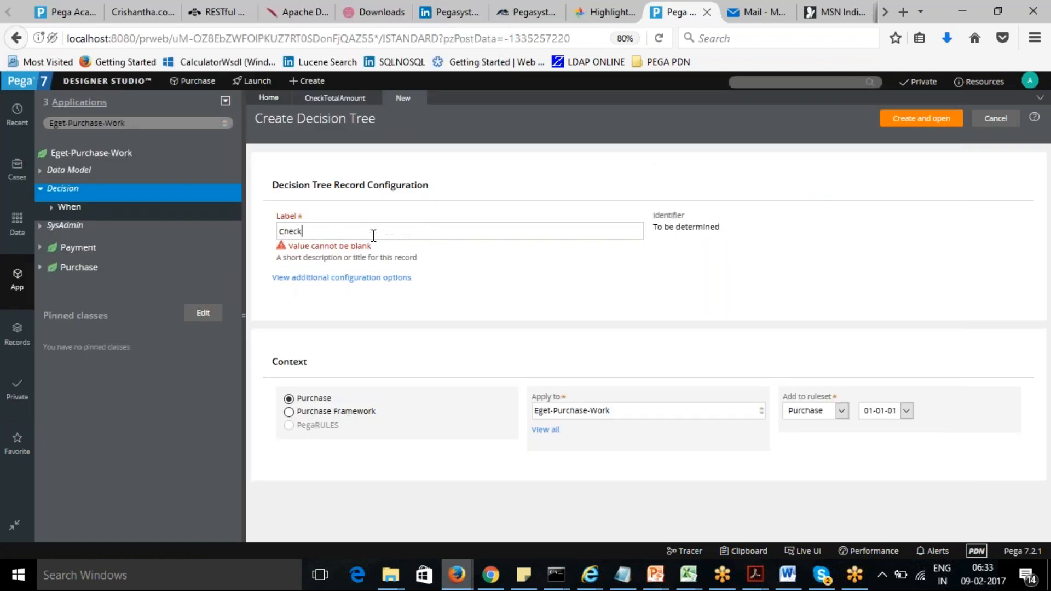
pyautogui.write('CustomerType')
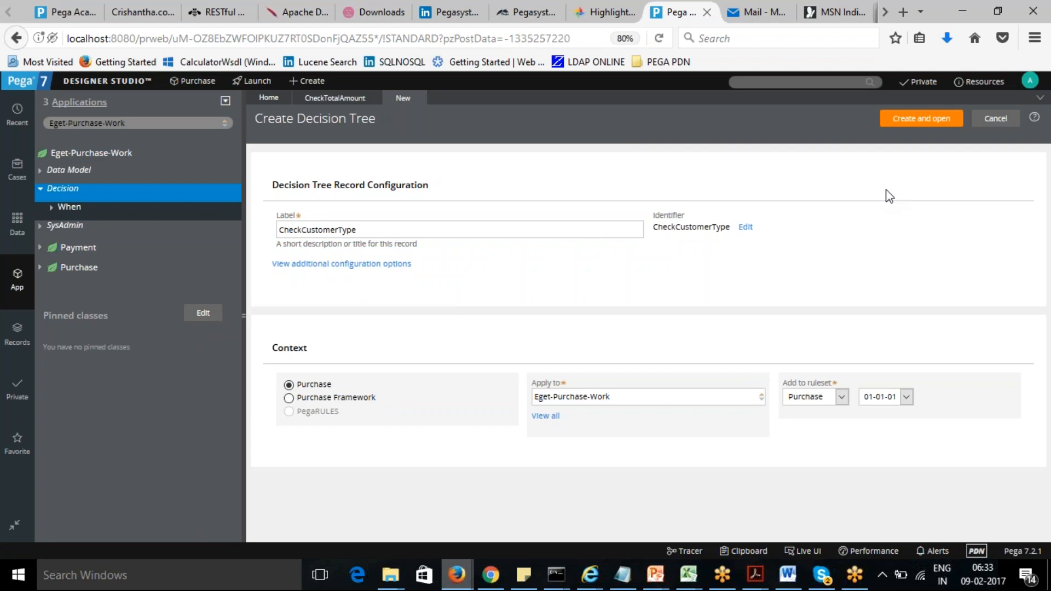
pyautogui.click(929, 120)
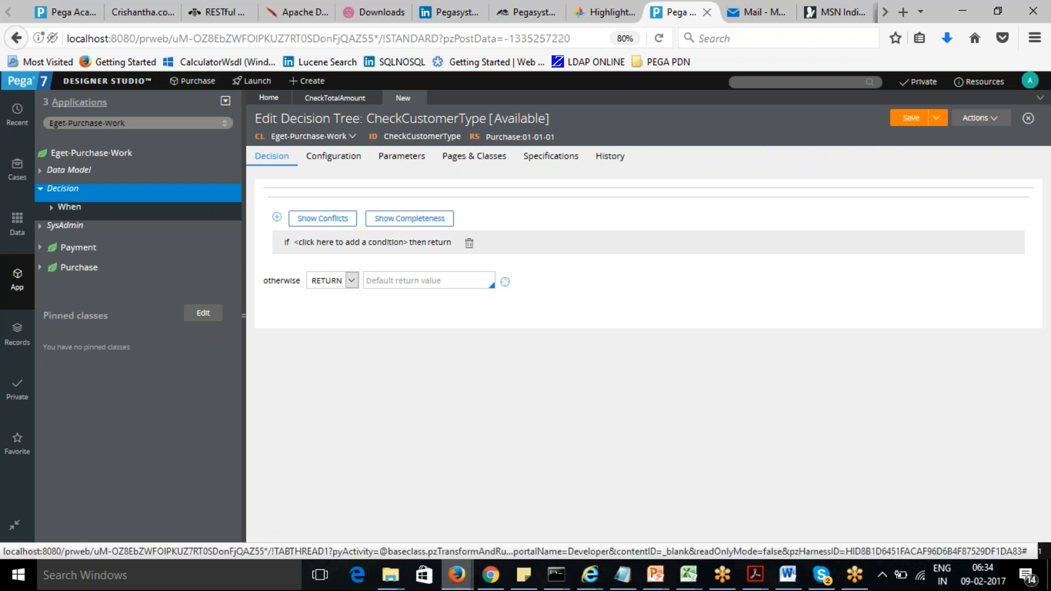
# Step: Base the decision tree's first condition on the property .Customer.CustomerType
pyautogui.click(346, 242)
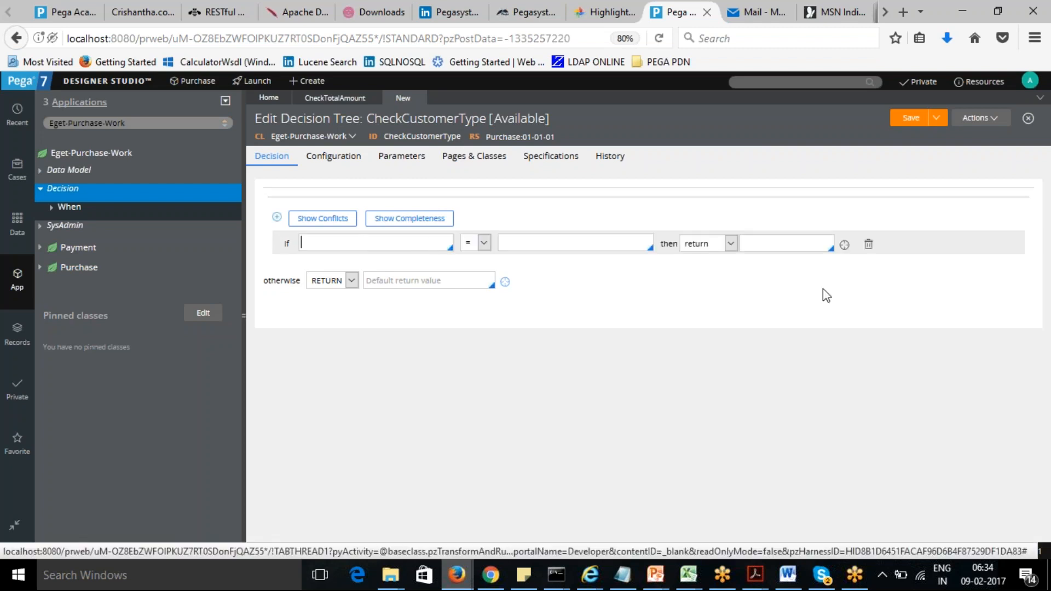
pyautogui.write('.')
pyautogui.click(323, 285)
pyautogui.write('.')
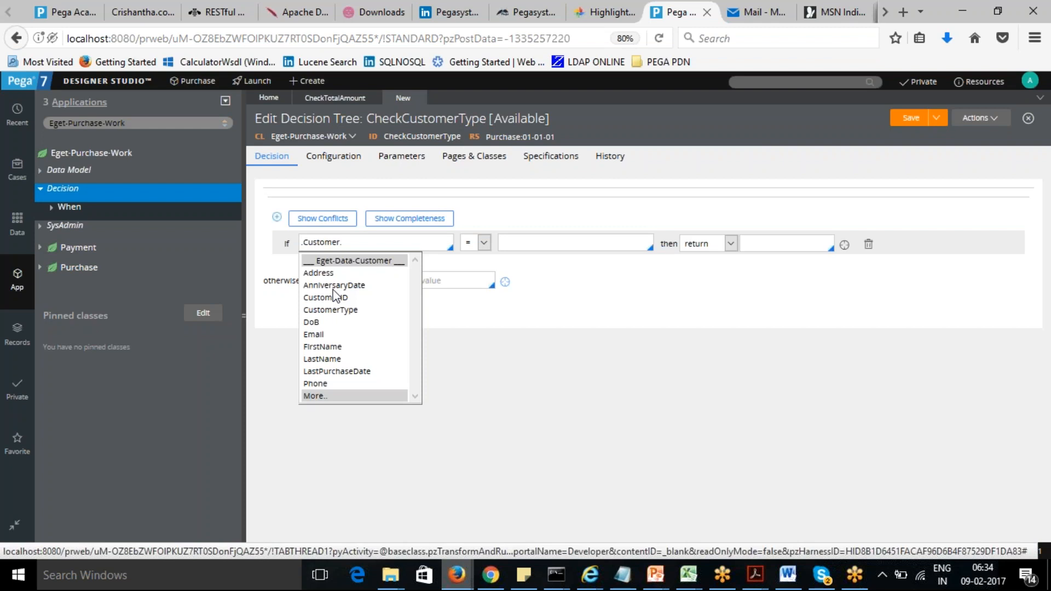
pyautogui.click(340, 310)
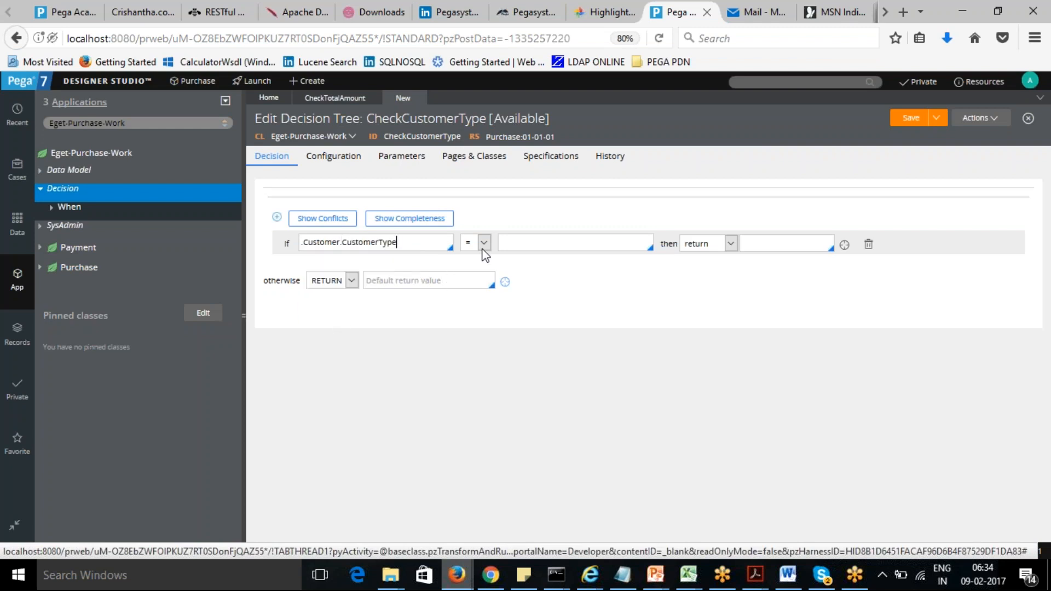
# Step: Complete the first condition so that a customer type equal to "Gold" returns 10
pyautogui.click(530, 242)
pyautogui.write('"Gold"')
pyautogui.press('Tab')
pyautogui.click(768, 243)
pyautogui.write('10')
pyautogui.click(776, 288)
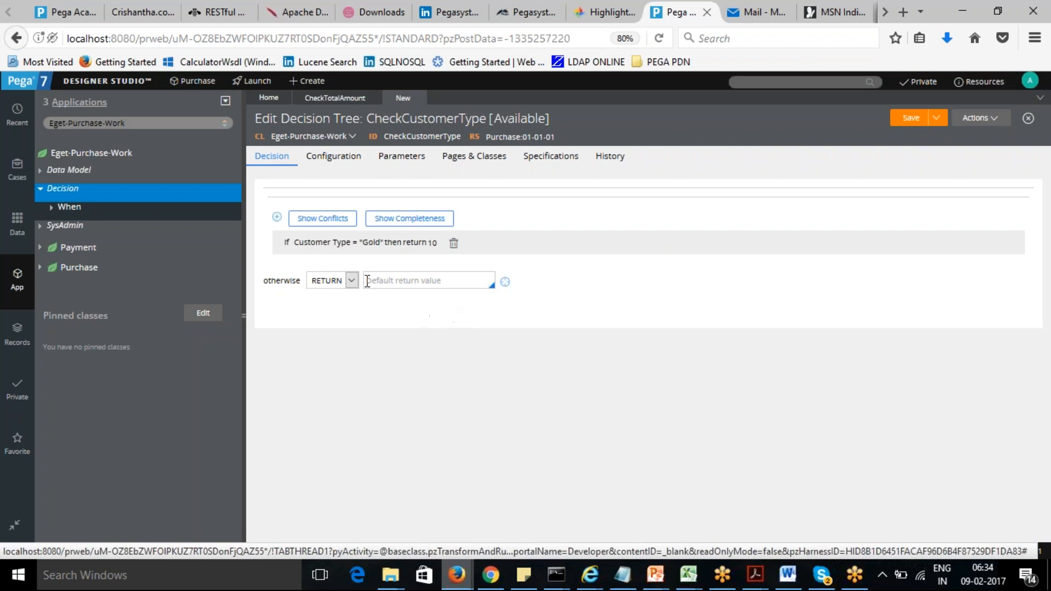
pyautogui.click(362, 242)
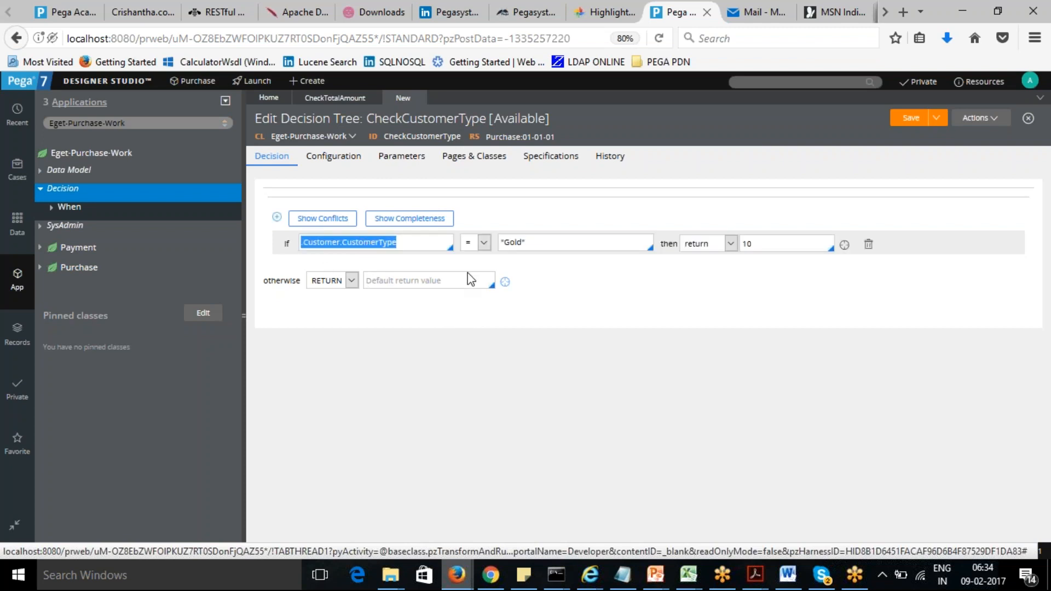
pyautogui.click(659, 315)
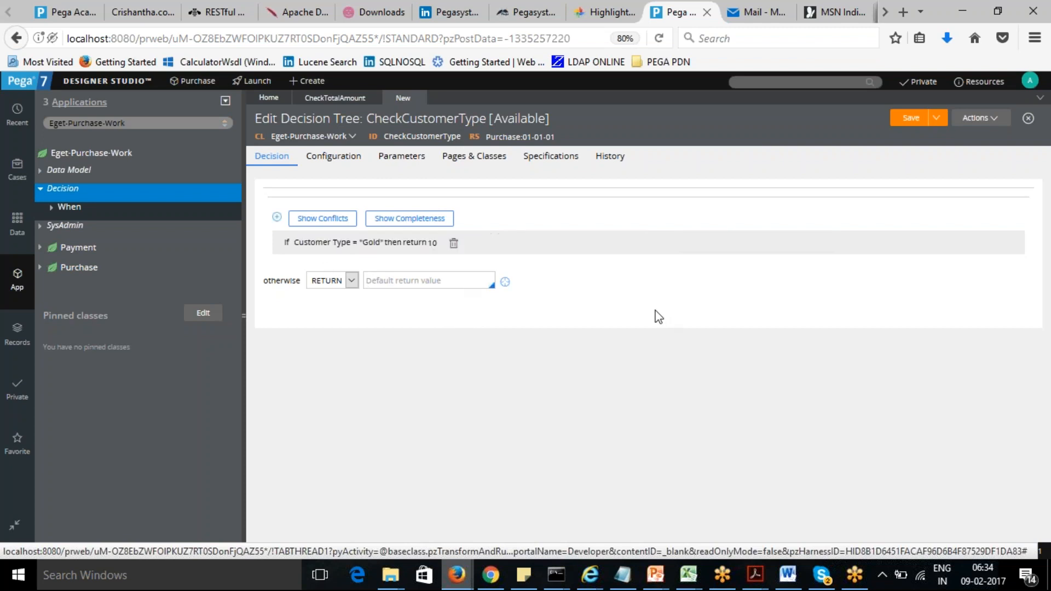
# Step: Add a second condition row to the decision tree and base it on .Customer.CustomerType
pyautogui.click(277, 217)
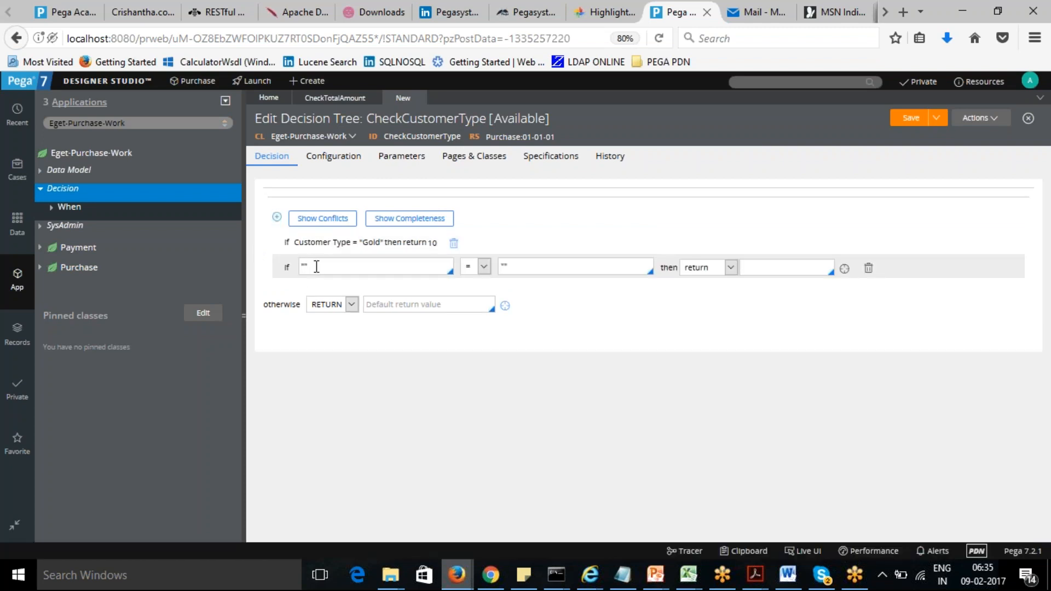
pyautogui.click(319, 268)
pyautogui.press('BackSpace')
pyautogui.press('BackSpace')
pyautogui.write('.')
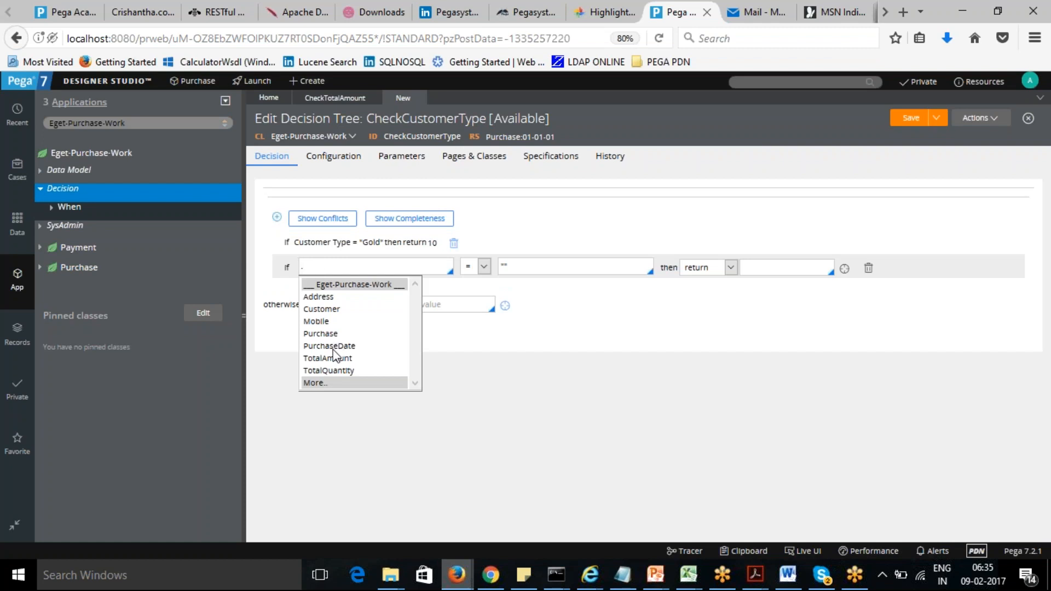
pyautogui.click(323, 309)
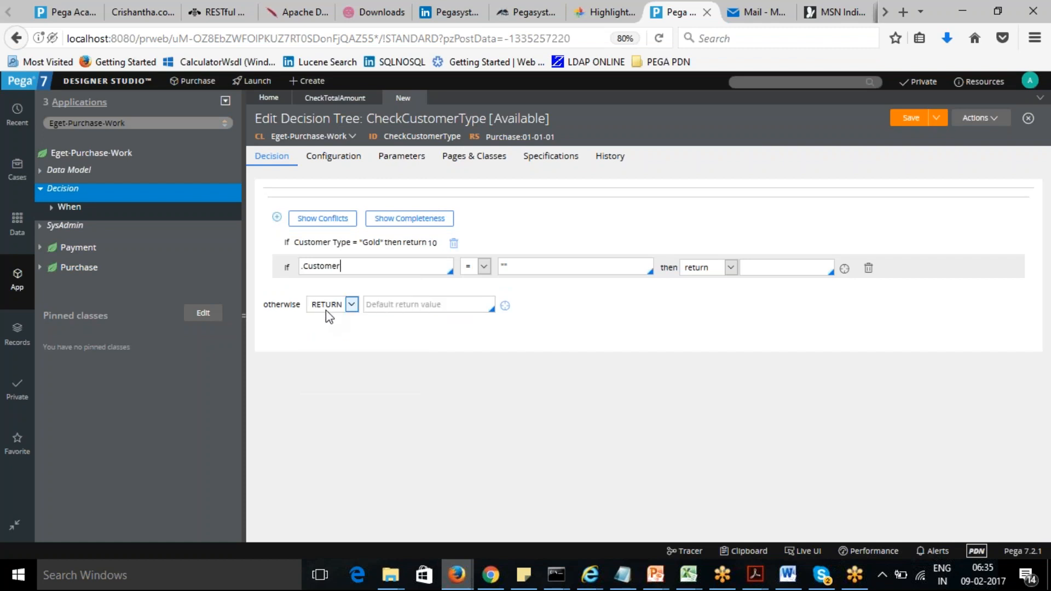
pyautogui.write('.')
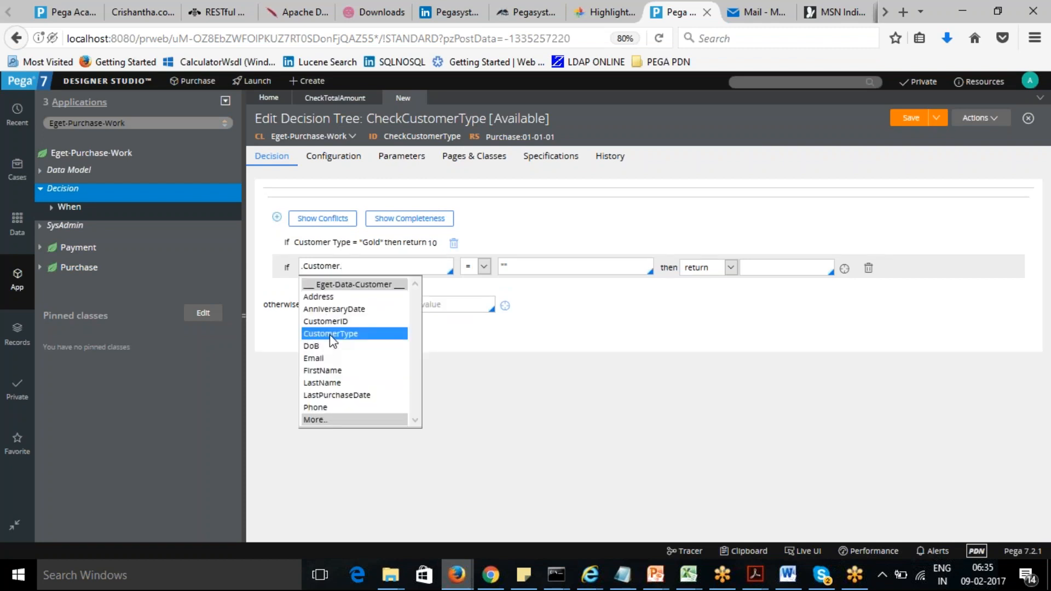
pyautogui.click(329, 334)
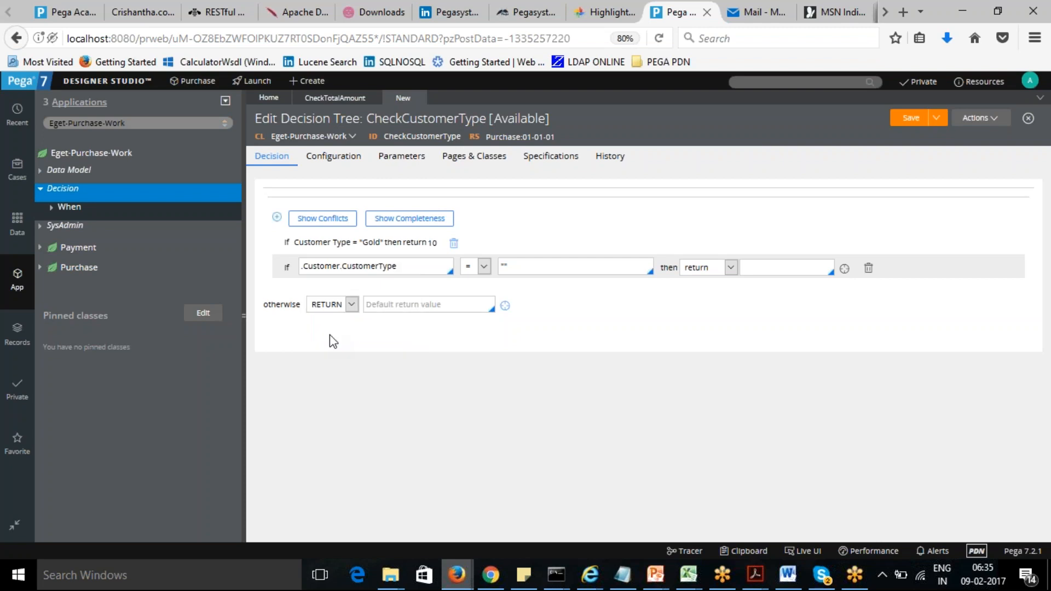
# Step: Make the second condition return 5 for a customer type equal to "Silver" and set the tree's otherwise return value to 0
pyautogui.press('Tab')
pyautogui.click(485, 267)
pyautogui.click(484, 267)
pyautogui.click(517, 267)
pyautogui.press('BackSpace')
pyautogui.press('BackSpace')
pyautogui.write('"Silver"')
pyautogui.click(789, 269)
pyautogui.write('5')
pyautogui.click(648, 308)
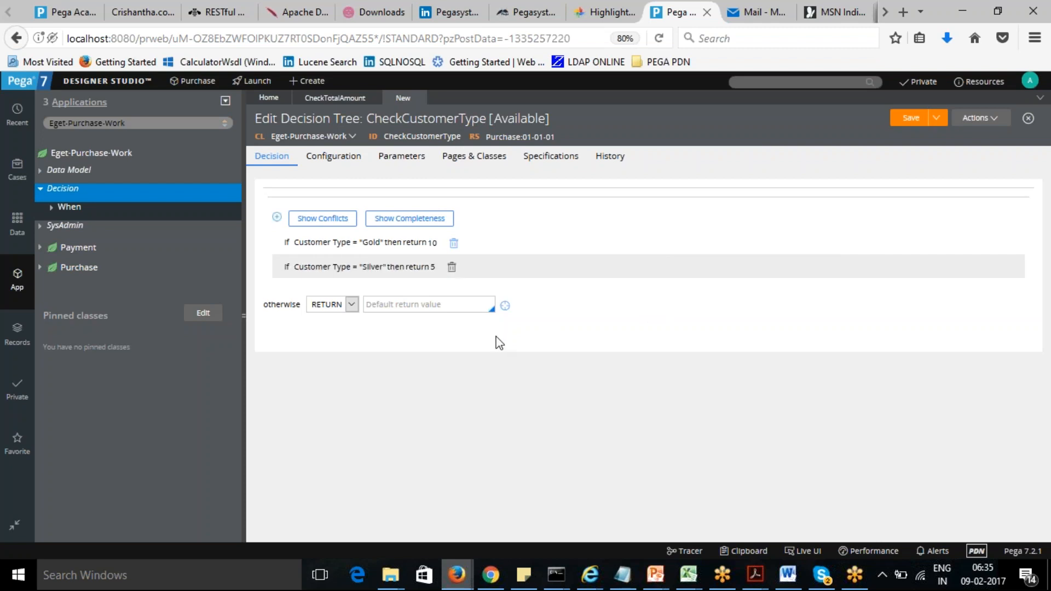
pyautogui.click(394, 303)
pyautogui.write('0')
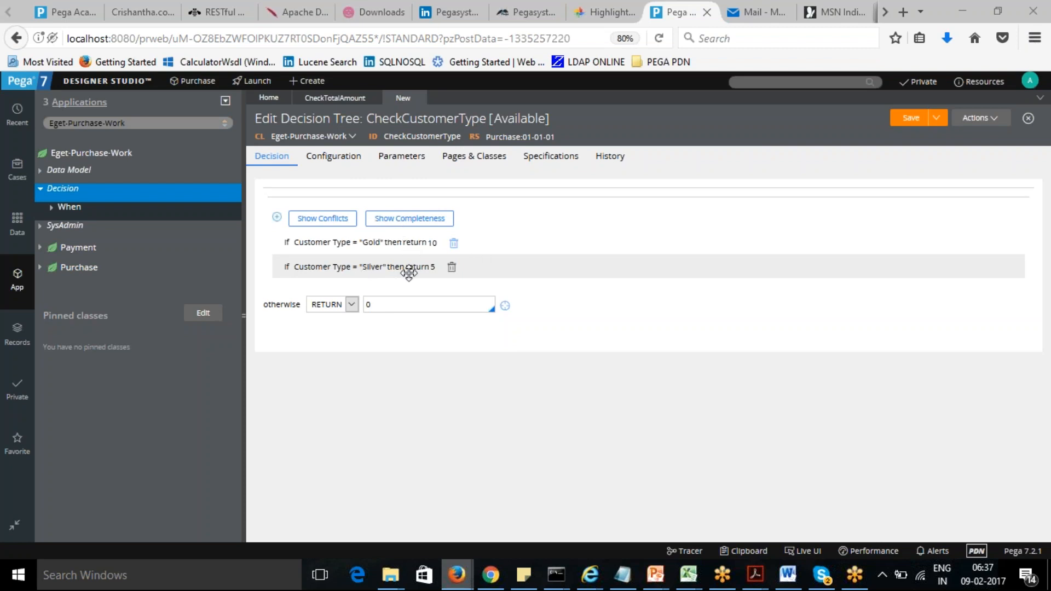
# Step: Change the action of the "Gold" condition from return to continue so it takes a nested condition
pyautogui.click(401, 243)
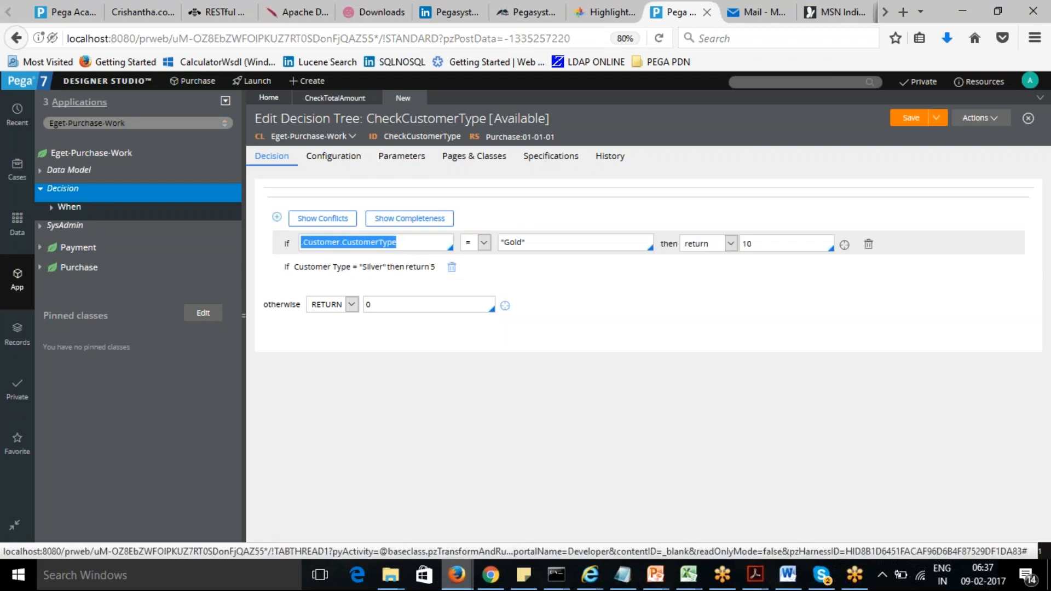
pyautogui.click(730, 243)
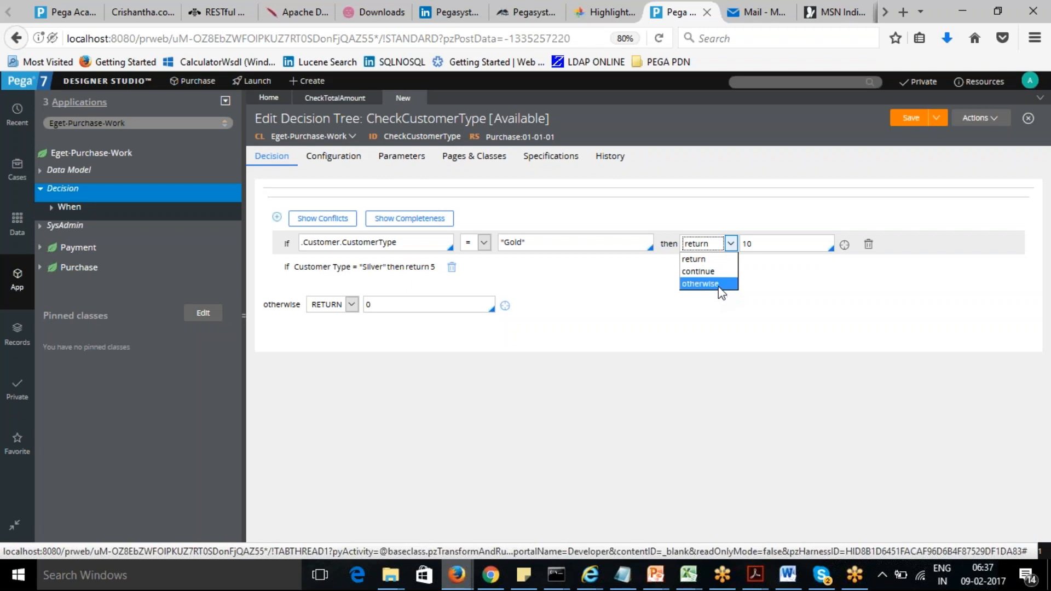
pyautogui.click(712, 259)
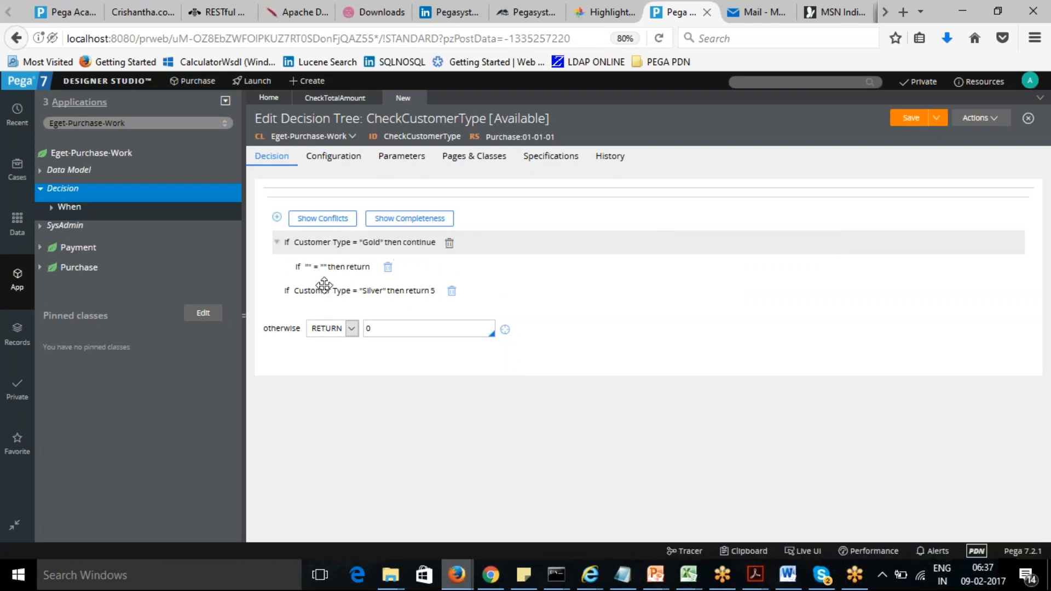
# Step: Define the nested condition under "Gold" as .TotalAmount > 3000 with a return value of 10
pyautogui.click(318, 267)
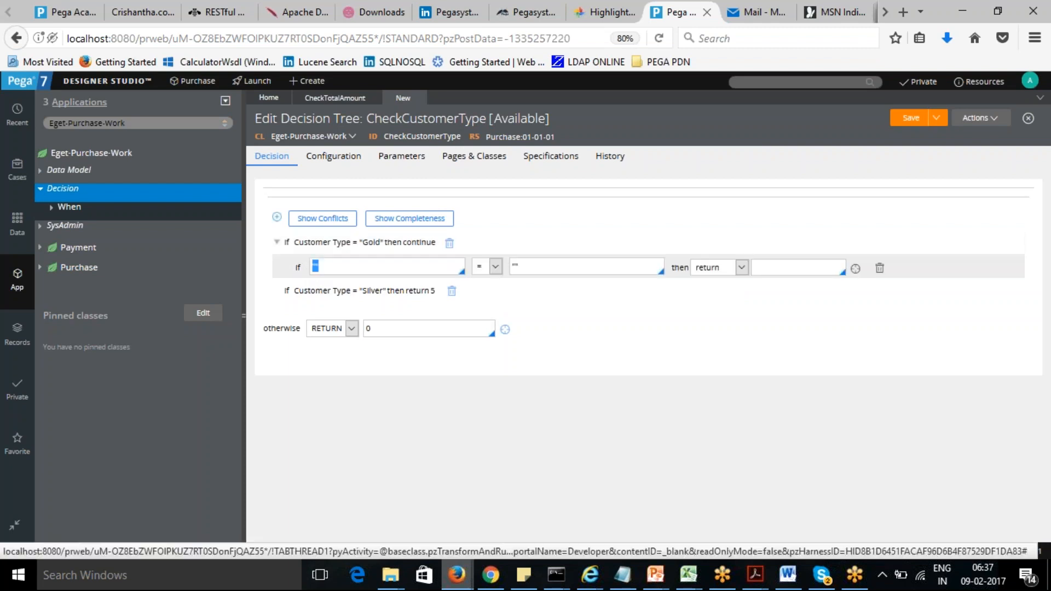
pyautogui.write('.')
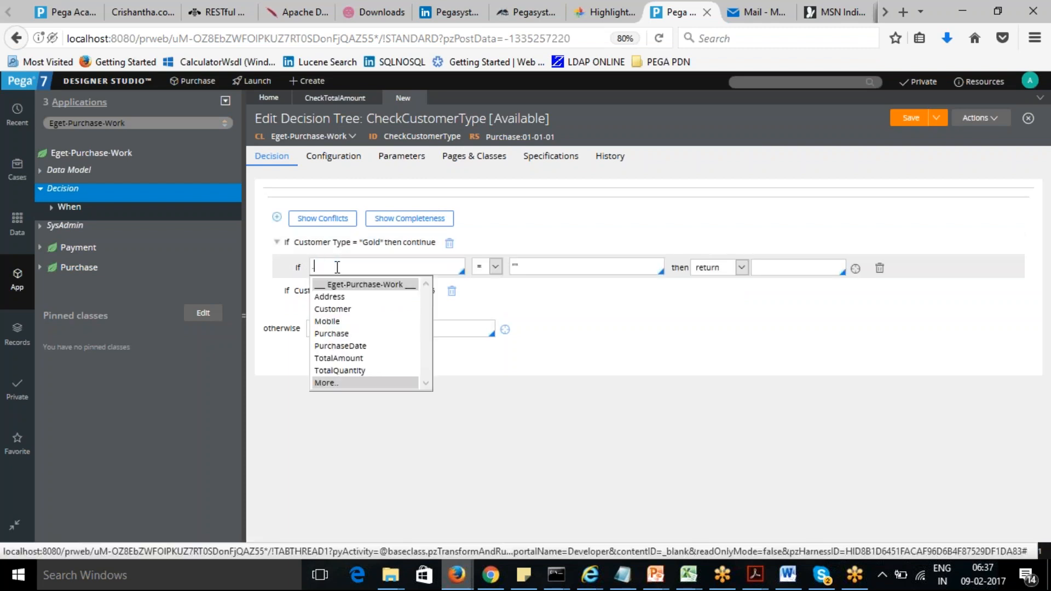
pyautogui.click(353, 360)
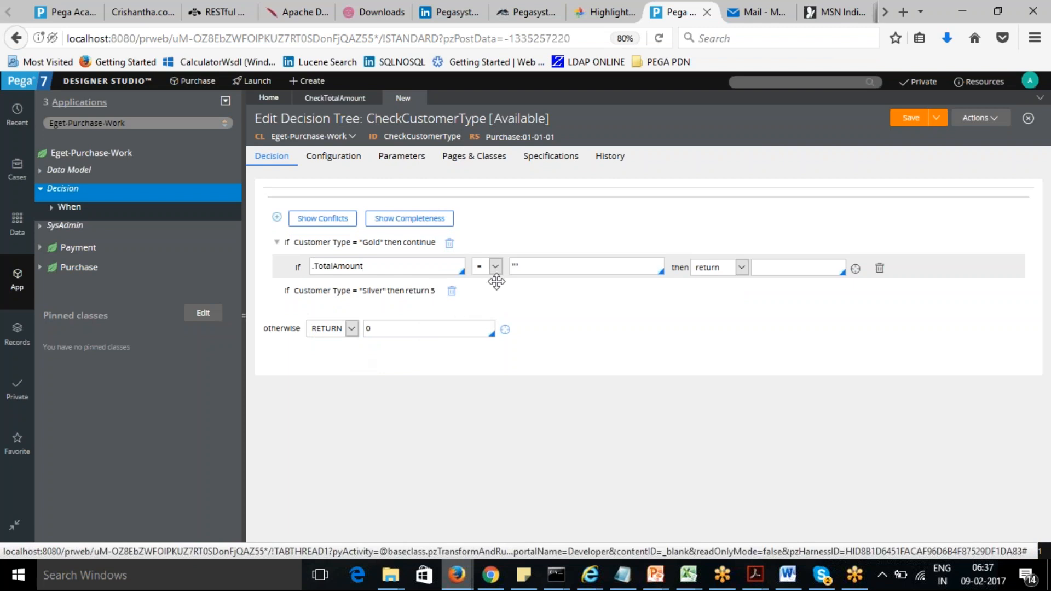
pyautogui.click(524, 269)
pyautogui.press('BackSpace')
pyautogui.press('BackSpace')
pyautogui.click(496, 268)
pyautogui.click(488, 294)
pyautogui.click(541, 270)
pyautogui.write('3000')
pyautogui.click(773, 266)
pyautogui.write('10')
# Step: Change the nested row's action under "Gold" to otherwise and try to delete that row
pyautogui.click(741, 268)
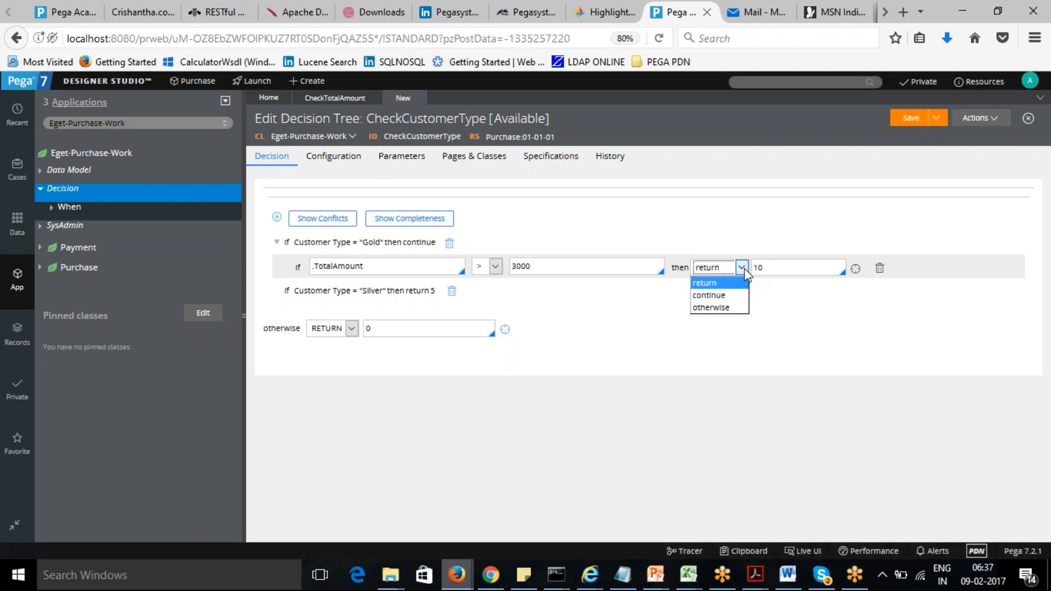
pyautogui.click(723, 308)
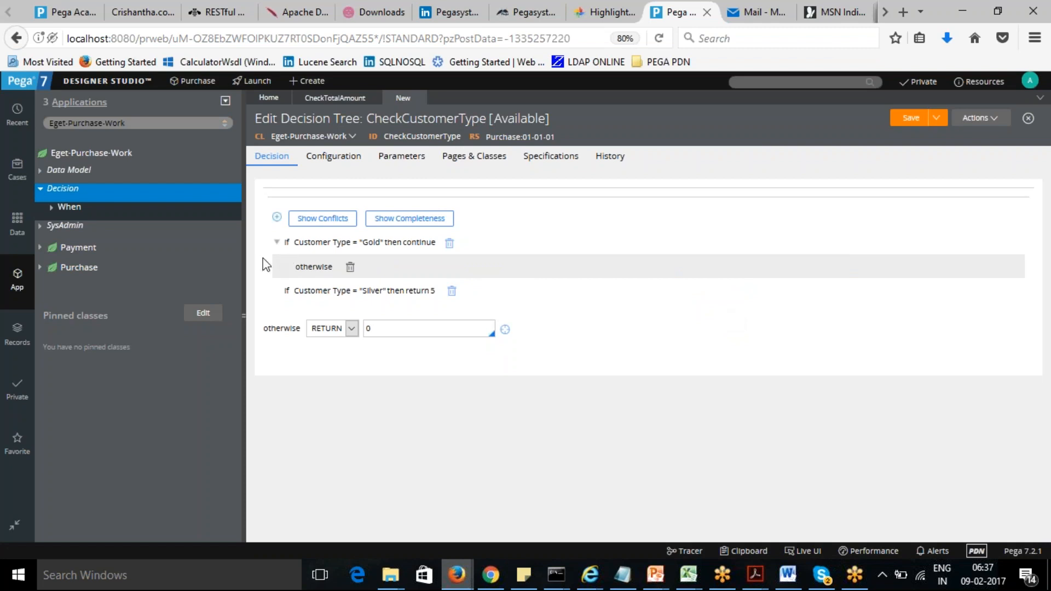
pyautogui.click(351, 268)
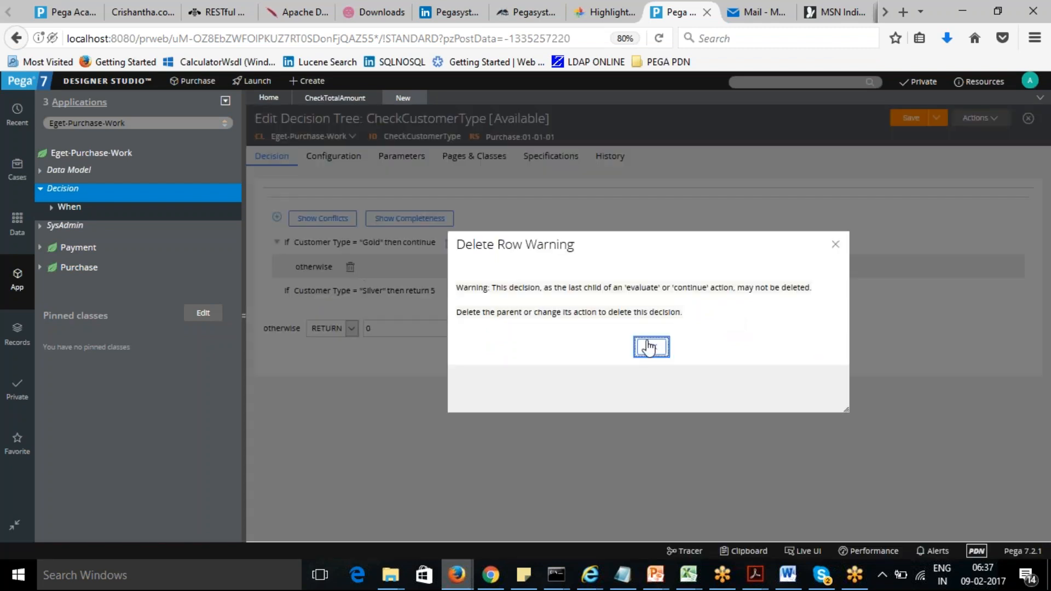
pyautogui.click(835, 244)
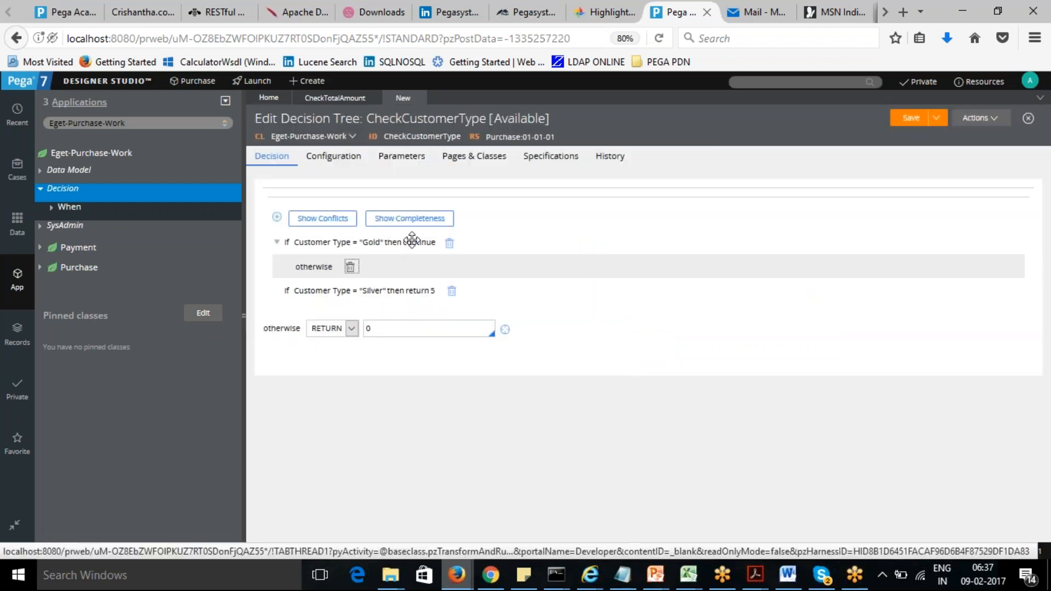
# Step: Change the nested row under "Gold" from otherwise back to a condition with the return action
pyautogui.click(311, 267)
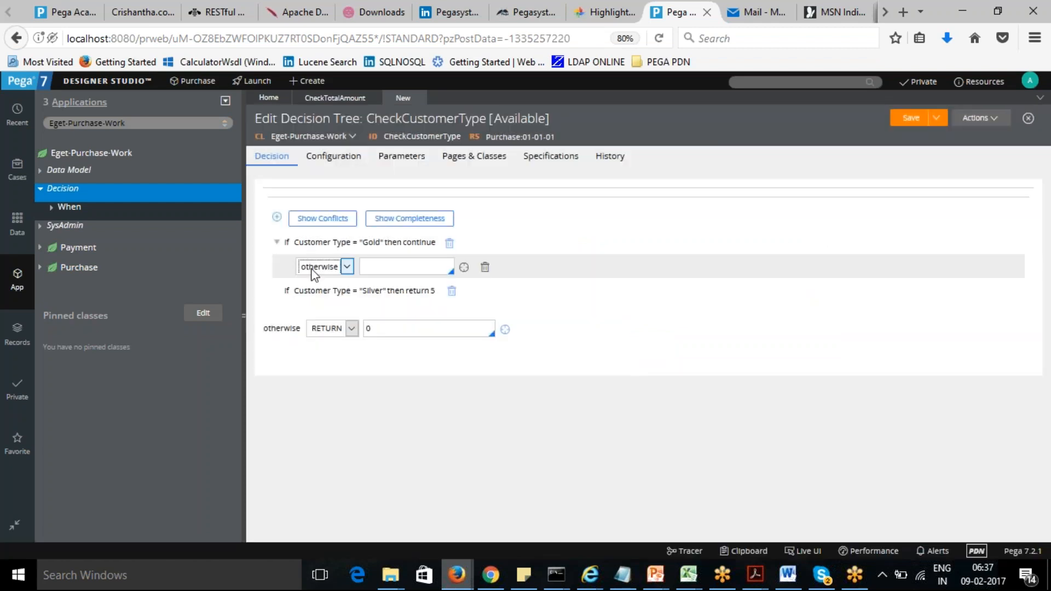
pyautogui.click(348, 263)
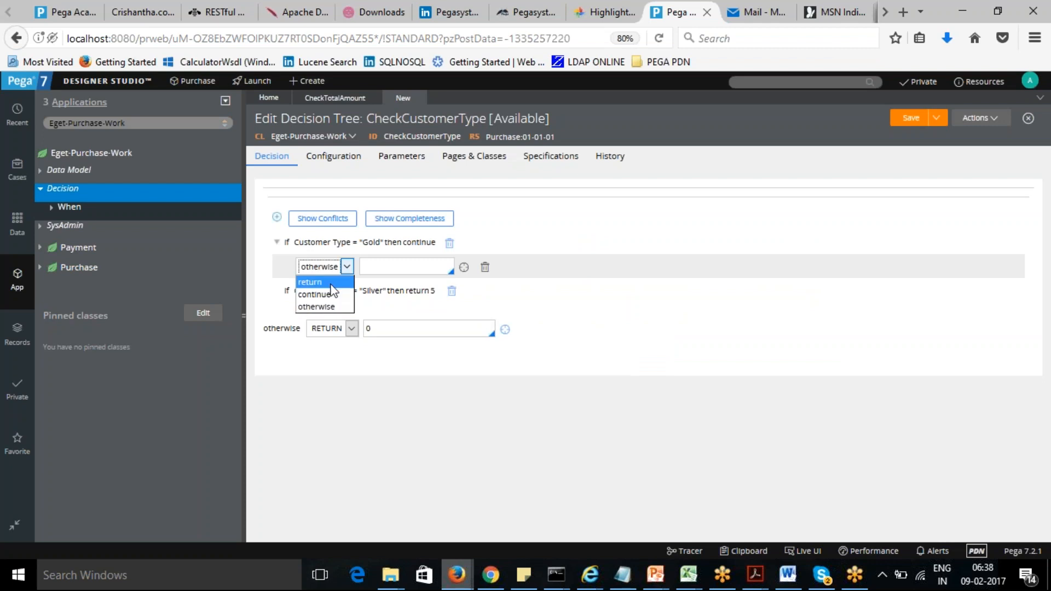
pyautogui.click(309, 281)
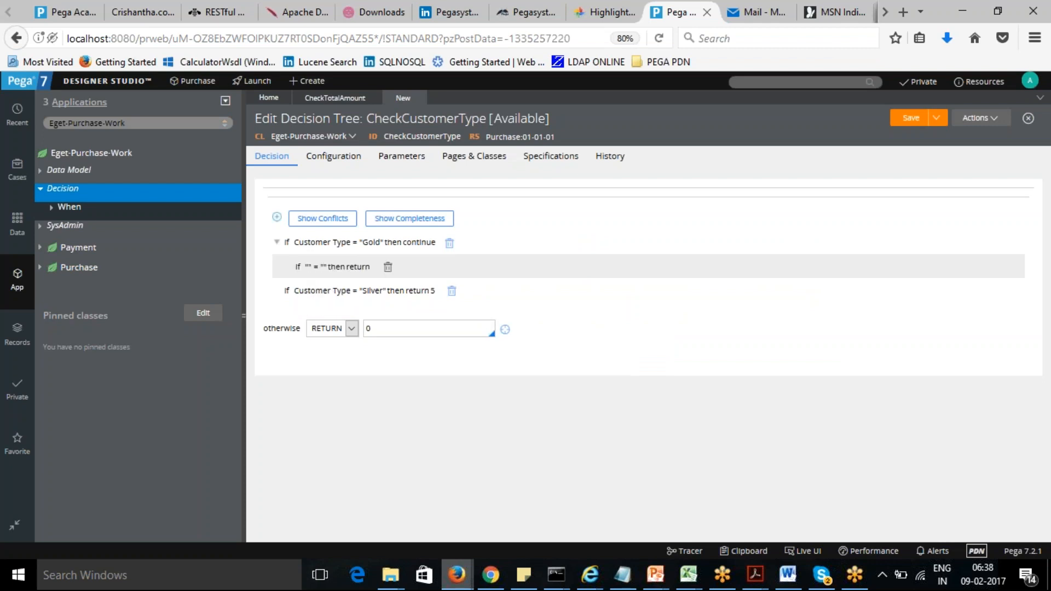
# Step: Set the property compared in the nested condition under "Gold" to .TotalAmount
pyautogui.click(332, 266)
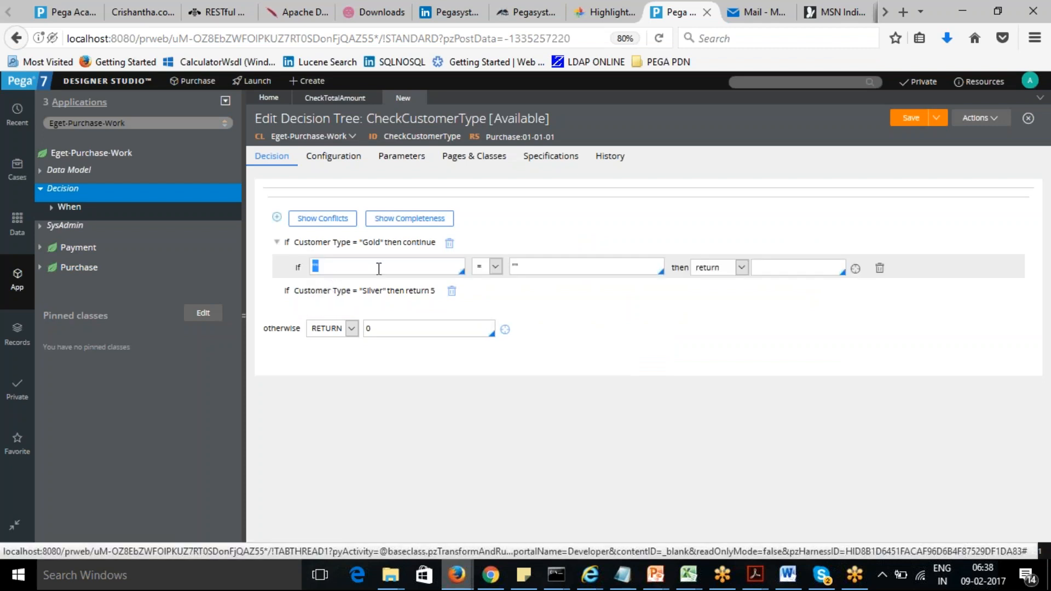
pyautogui.write('.')
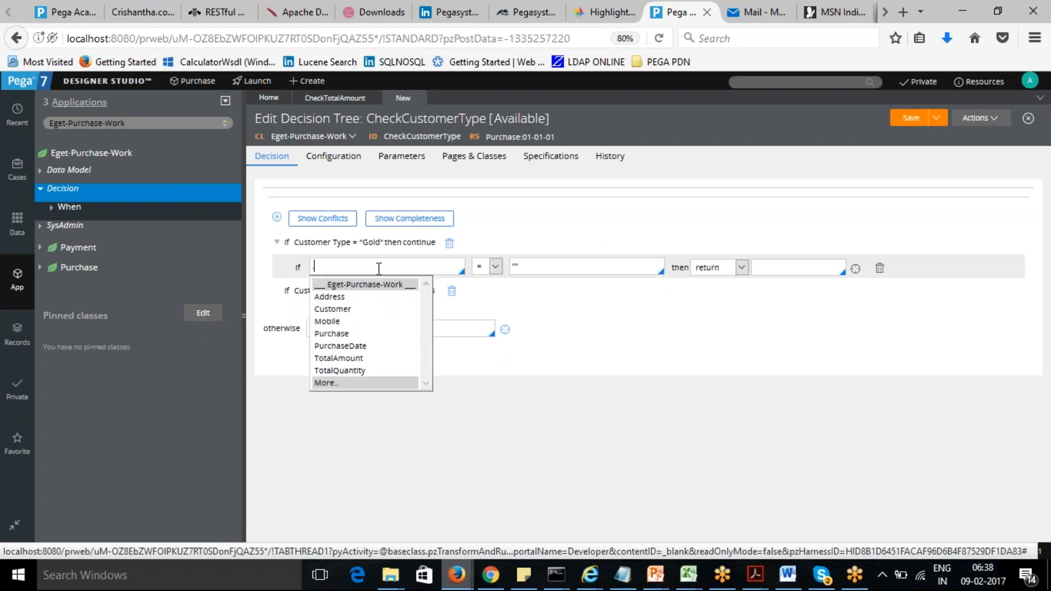
pyautogui.click(347, 370)
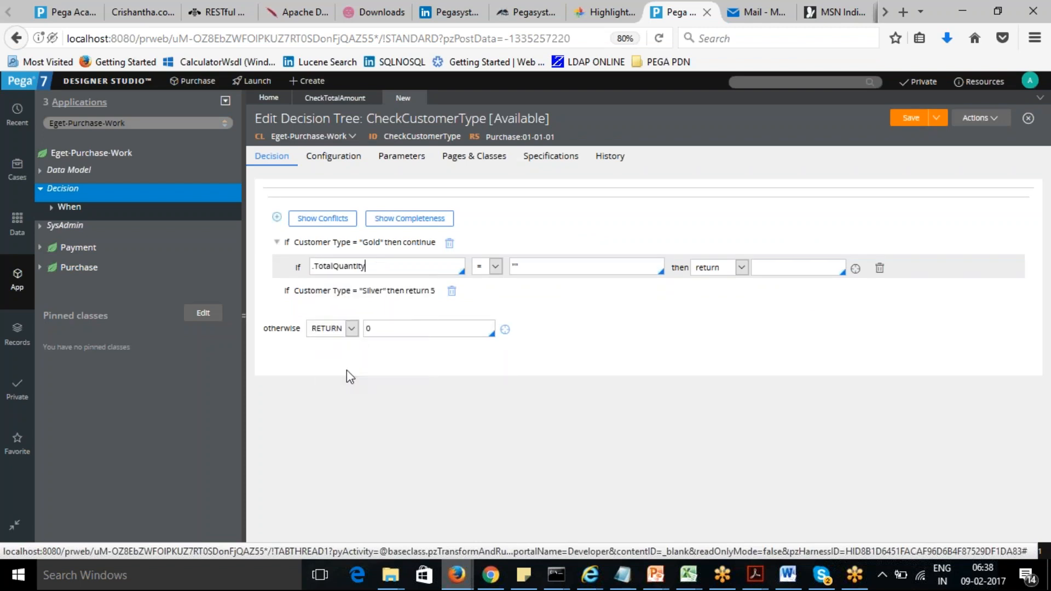
pyautogui.press('BackSpace')
pyautogui.press('BackSpace')
pyautogui.press('BackSpace')
pyautogui.press('BackSpace')
pyautogui.press('BackSpace')
pyautogui.press('BackSpace')
pyautogui.press('BackSpace')
pyautogui.press('BackSpace')
pyautogui.write('Amount')
# Step: Make the nested condition test for a value > 3000 and return 10
pyautogui.click(495, 267)
pyautogui.click(486, 295)
pyautogui.press('Tab')
pyautogui.write('3000')
pyautogui.click(779, 269)
pyautogui.write('10')
pyautogui.click(720, 311)
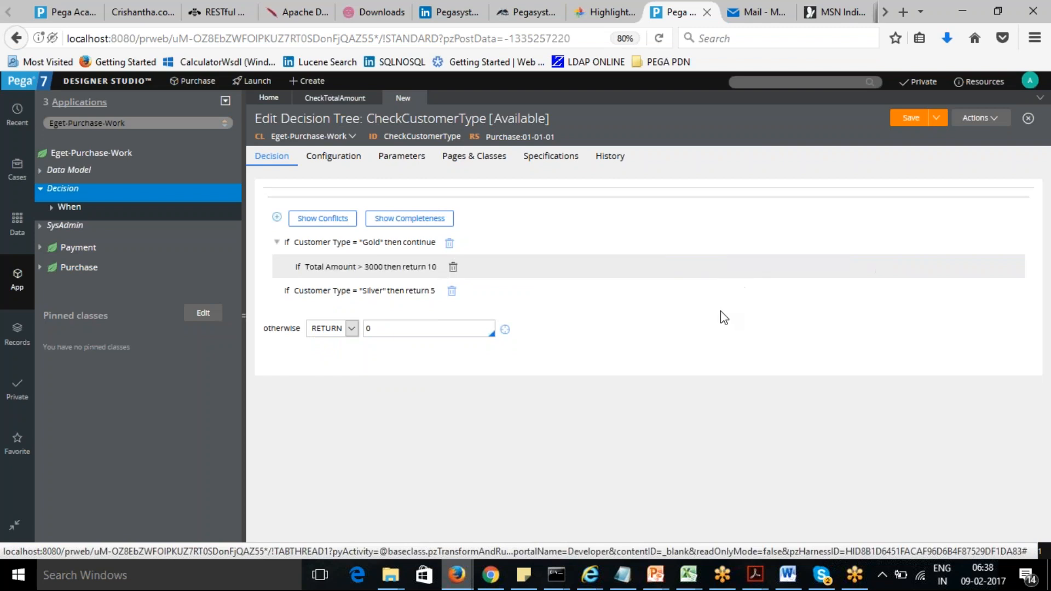
# Step: Add a second nested condition under "Gold" that compares the .TotalAmount property
pyautogui.click(355, 263)
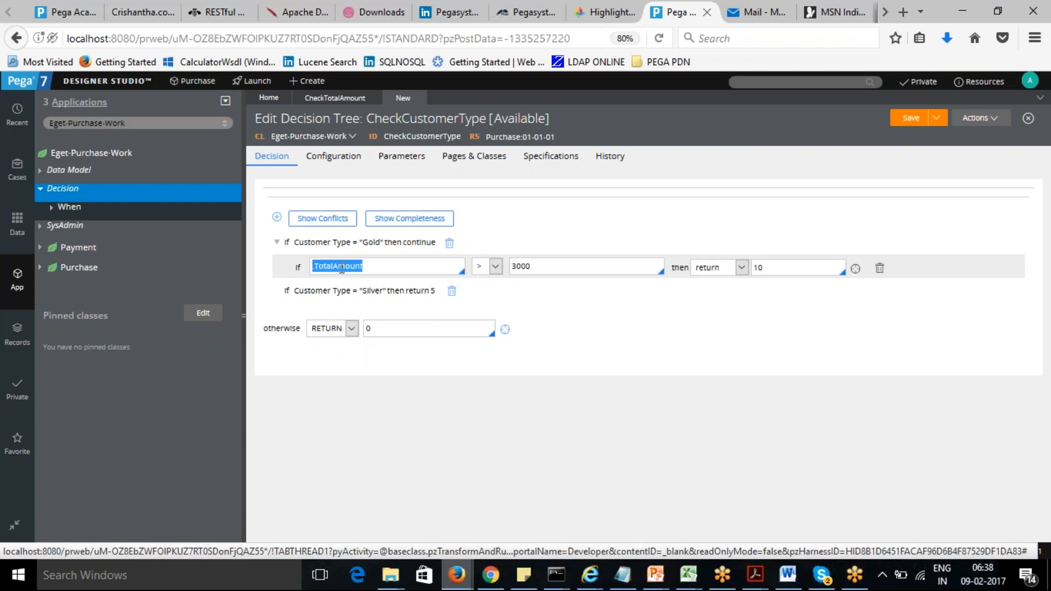
pyautogui.click(276, 217)
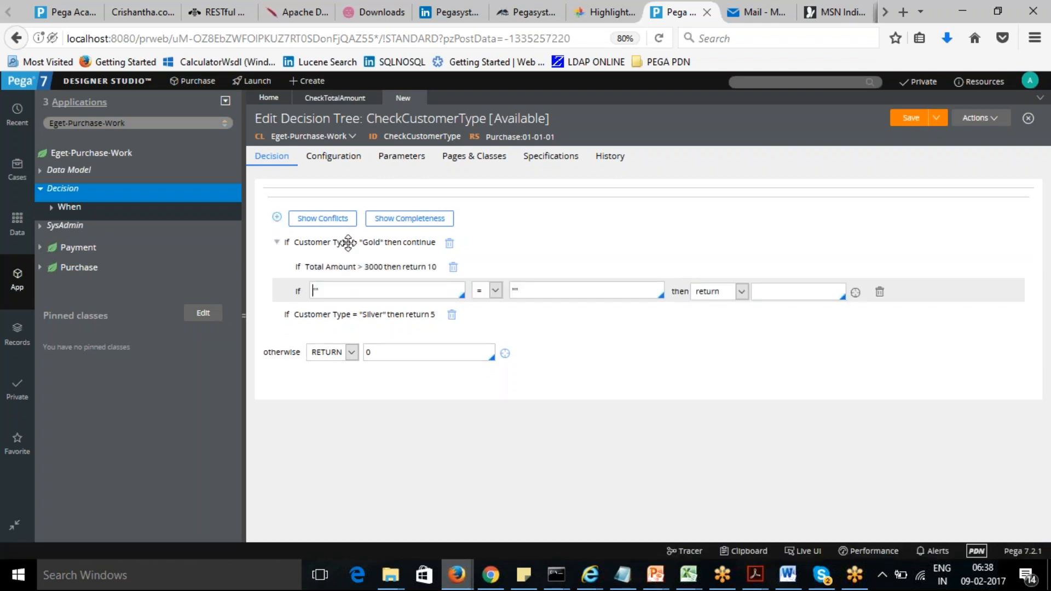
pyautogui.click(343, 290)
pyautogui.press('BackSpace')
pyautogui.press('BackSpace')
pyautogui.write('Total')
pyautogui.press('BackSpace')
pyautogui.press('BackSpace')
pyautogui.press('BackSpace')
pyautogui.press('BackSpace')
pyautogui.press('BackSpace')
pyautogui.write('.')
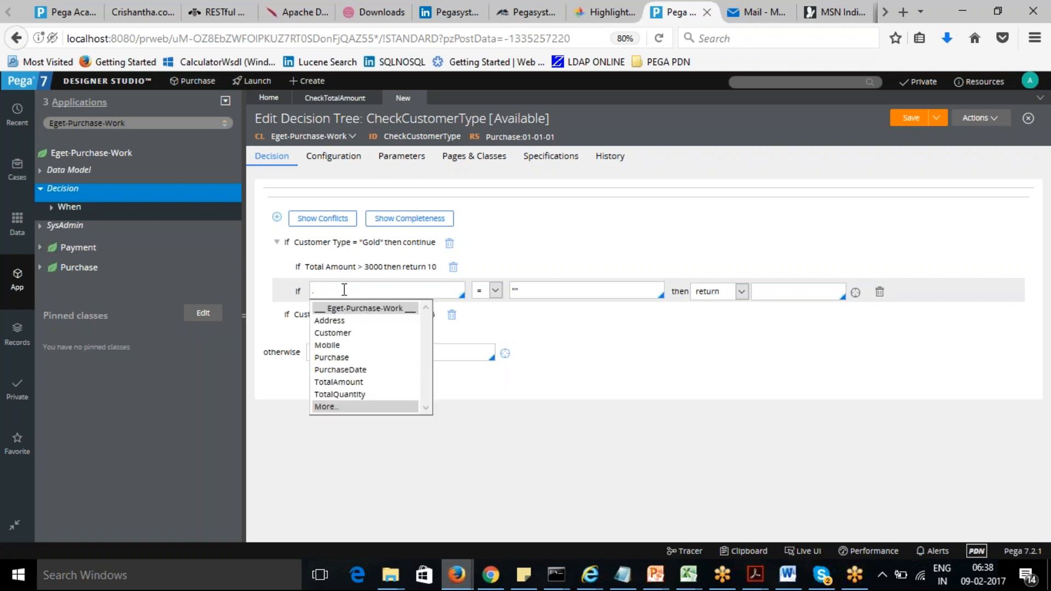
pyautogui.click(339, 381)
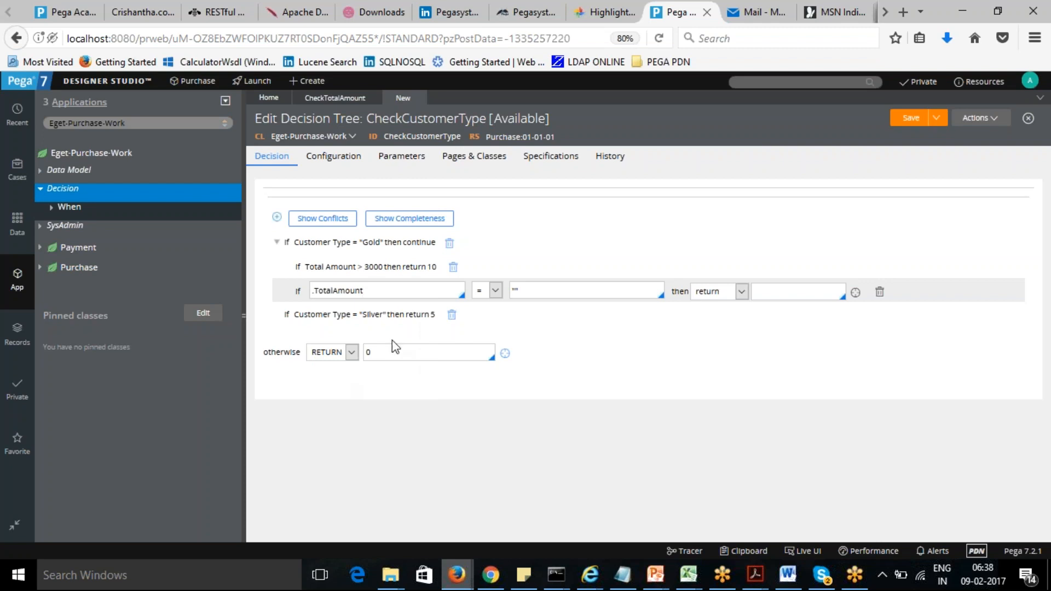
pyautogui.click(471, 314)
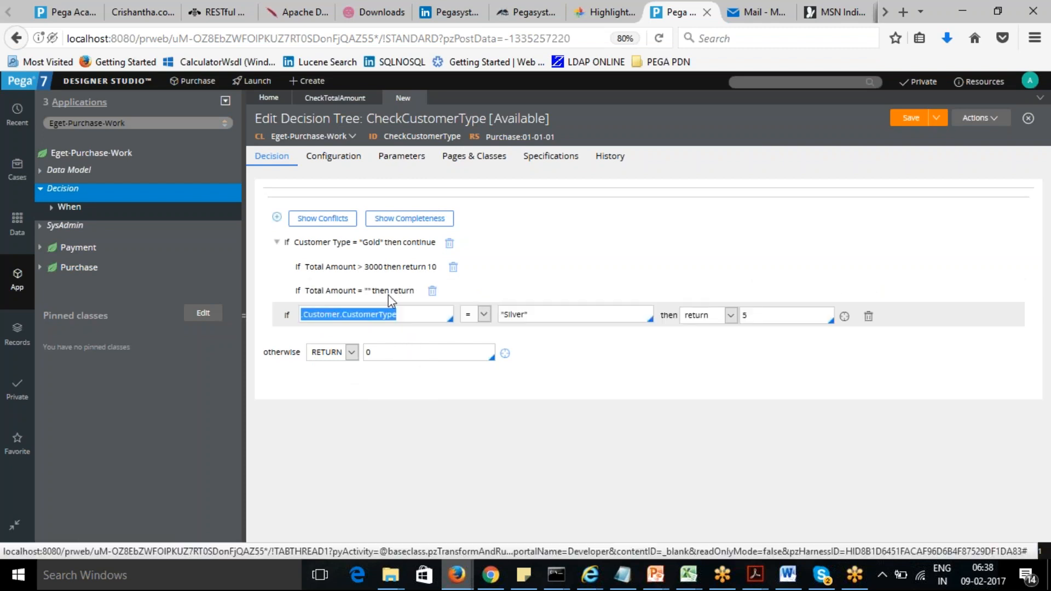
pyautogui.click(376, 293)
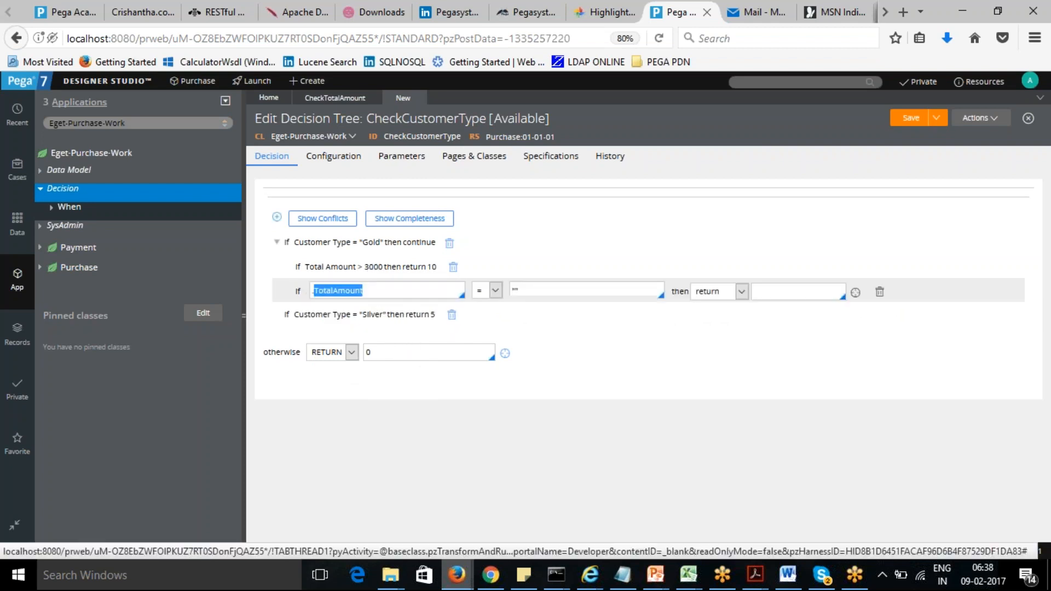
# Step: Make the second nested condition test for a value < 3000 and return 8
pyautogui.click(496, 291)
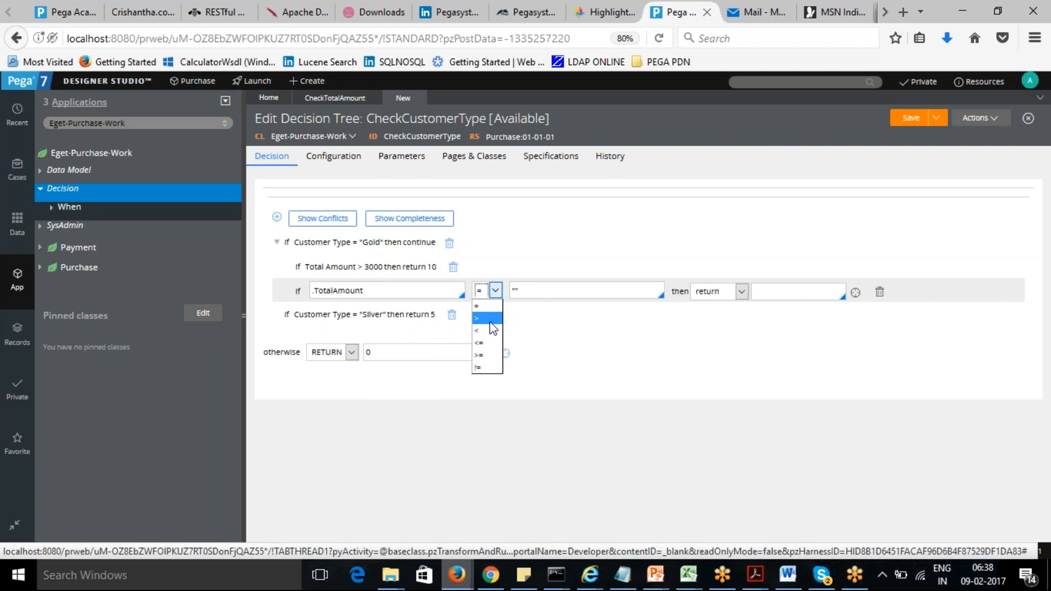
pyautogui.click(487, 331)
pyautogui.press('Tab')
pyautogui.write('3000')
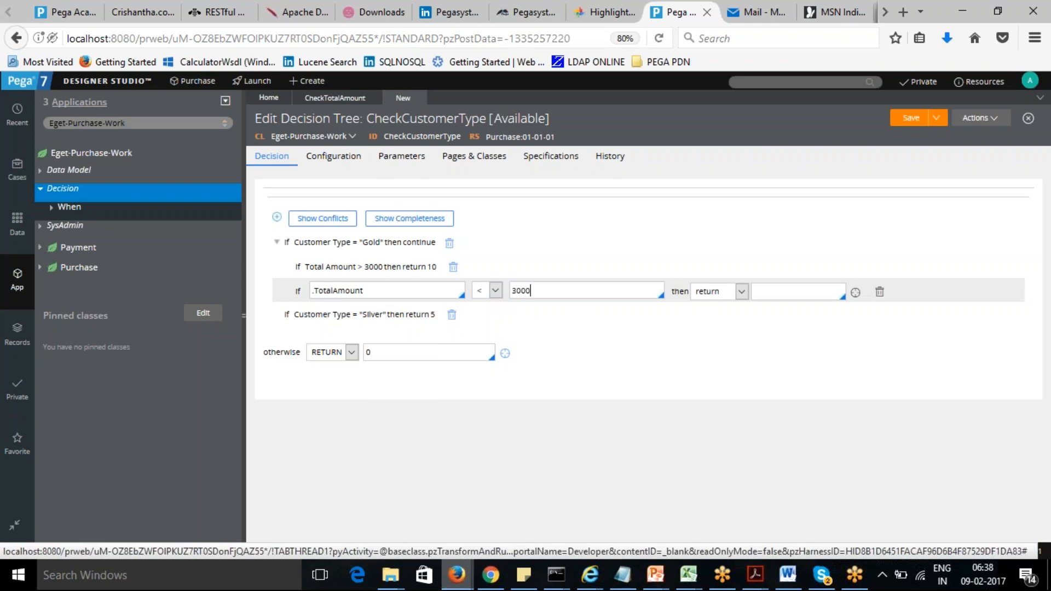
pyautogui.click(798, 292)
pyautogui.write('8')
pyautogui.click(799, 349)
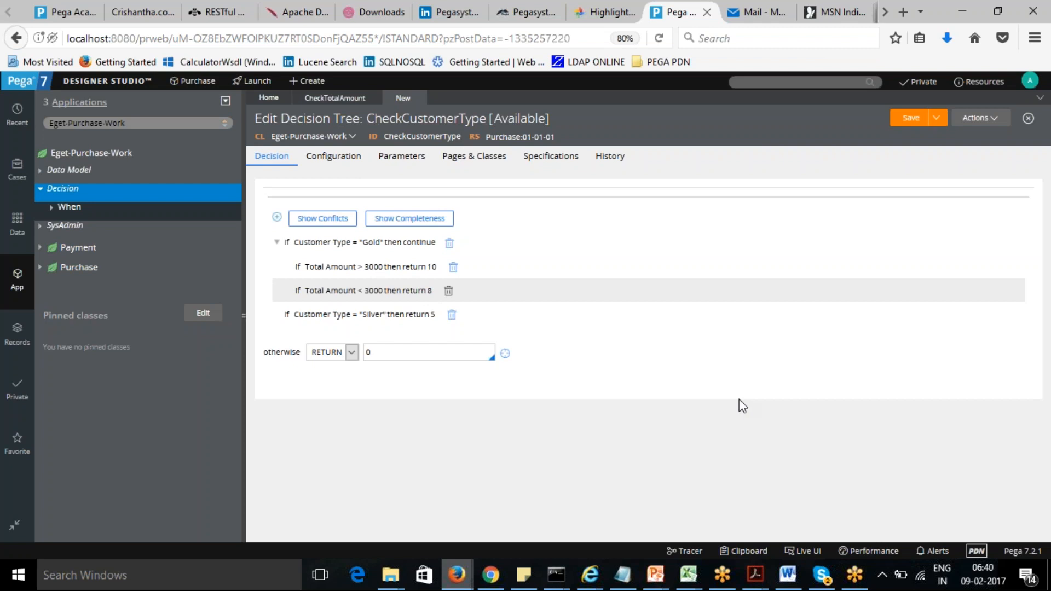
# Step: Save the CheckCustomerType decision tree and run it with the customer type Platinum
pyautogui.click(908, 121)
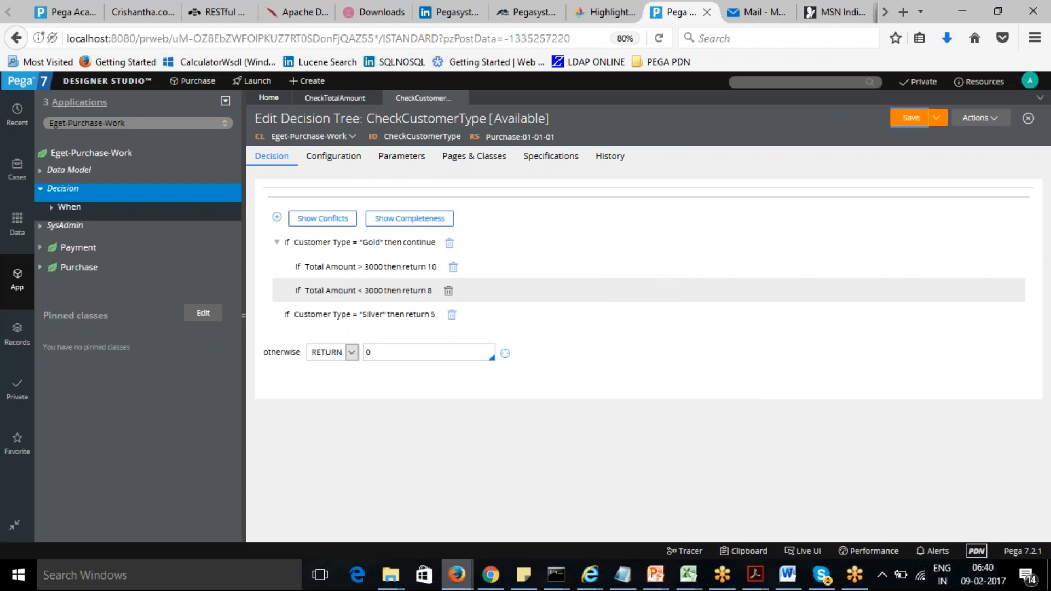
pyautogui.click(996, 125)
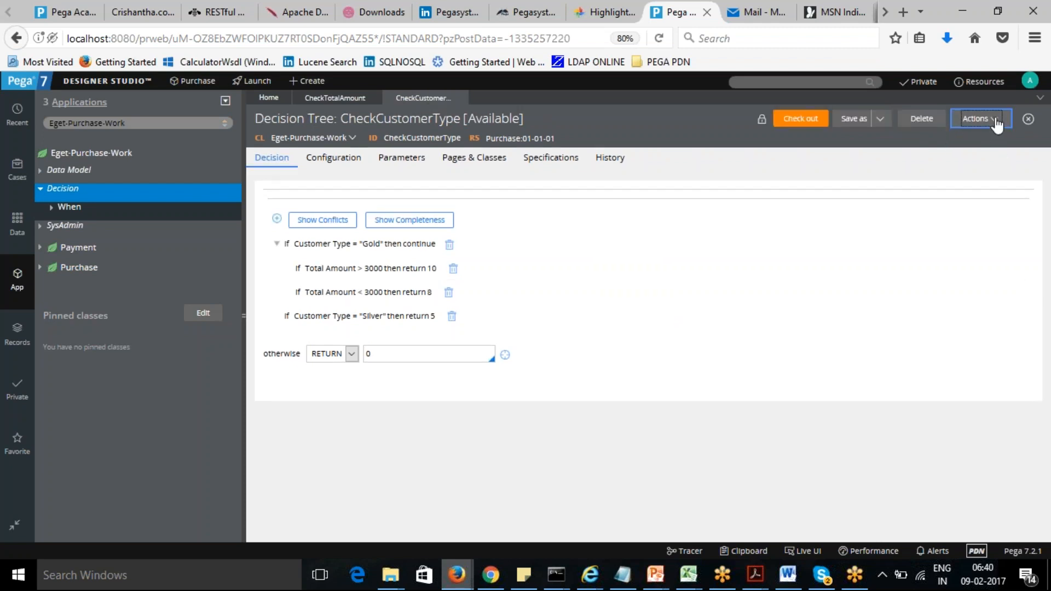
pyautogui.click(968, 139)
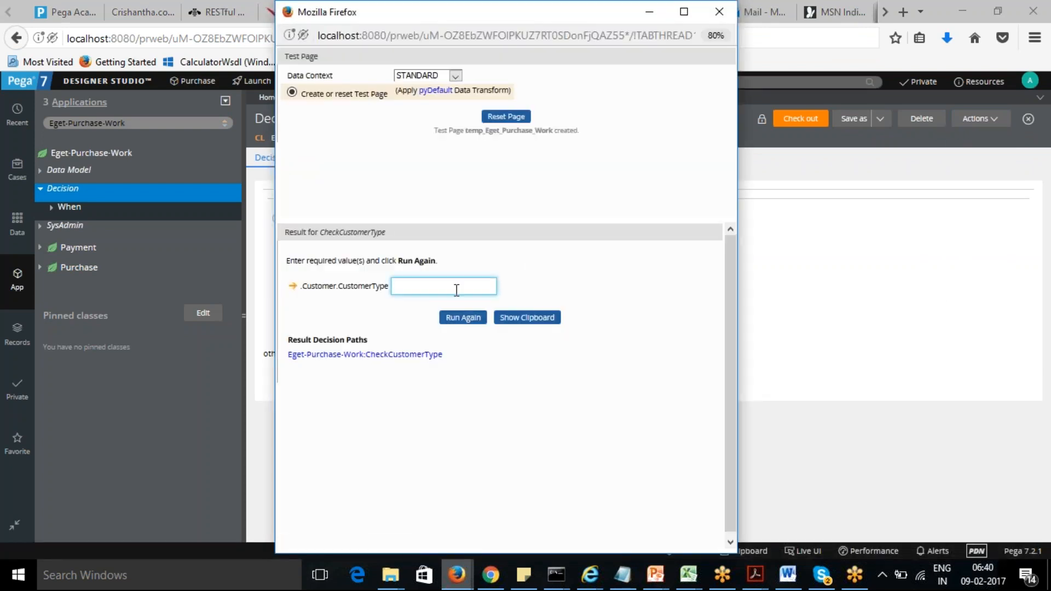
pyautogui.write('Platinum')
pyautogui.click(466, 319)
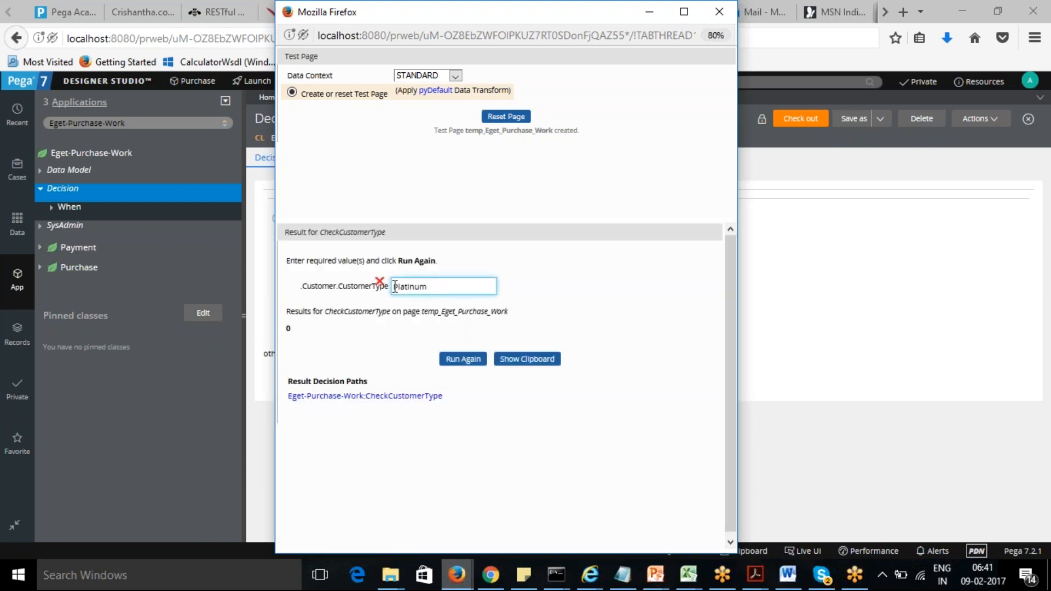
# Step: Run the decision tree again with customer type Gold and total amount 3000, and check the returned result
pyautogui.doubleClick(440, 286)
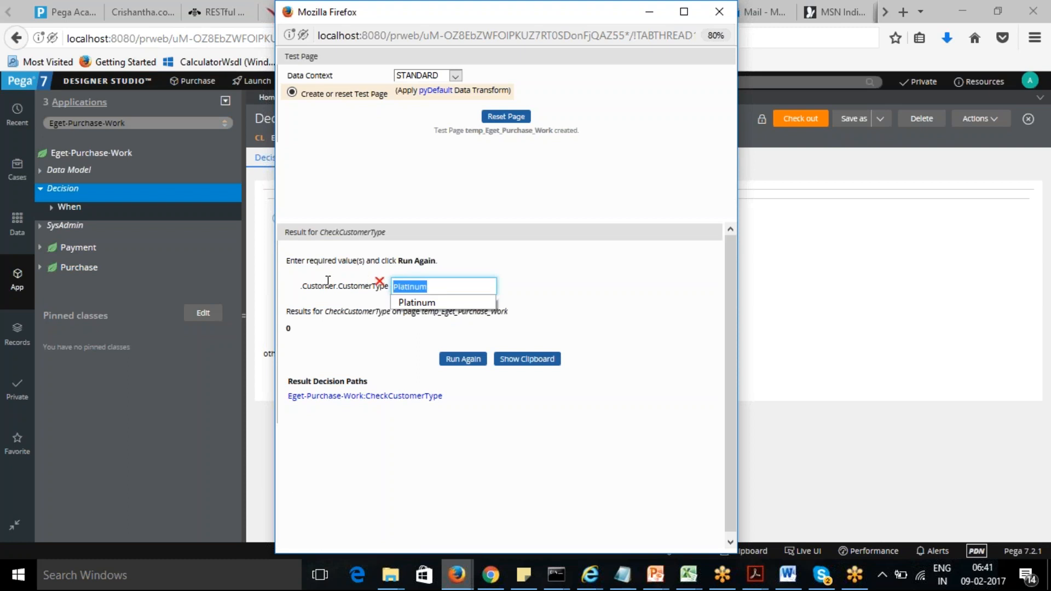
pyautogui.write('Gold')
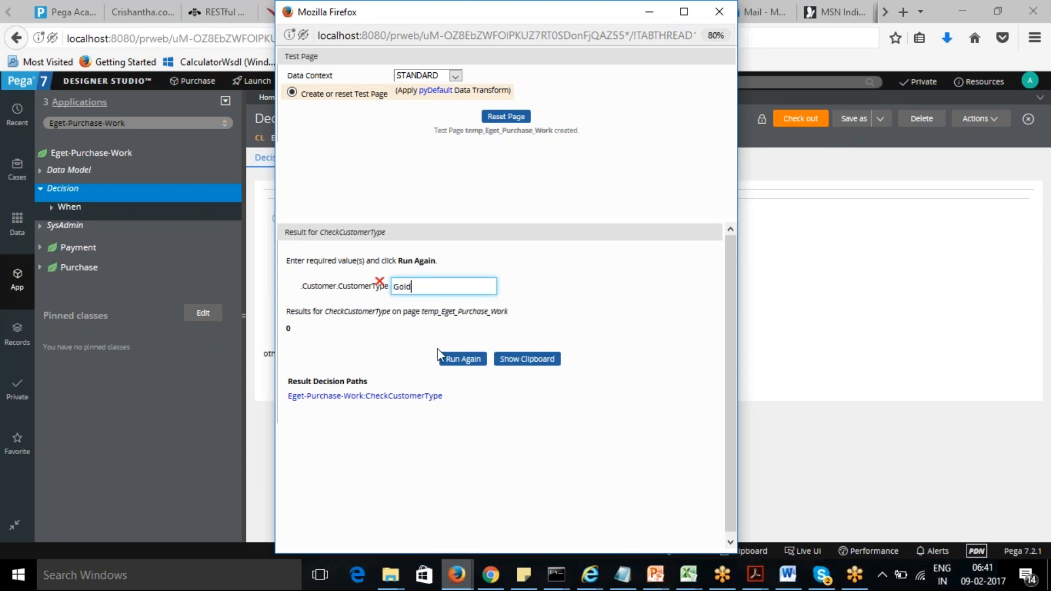
pyautogui.click(462, 360)
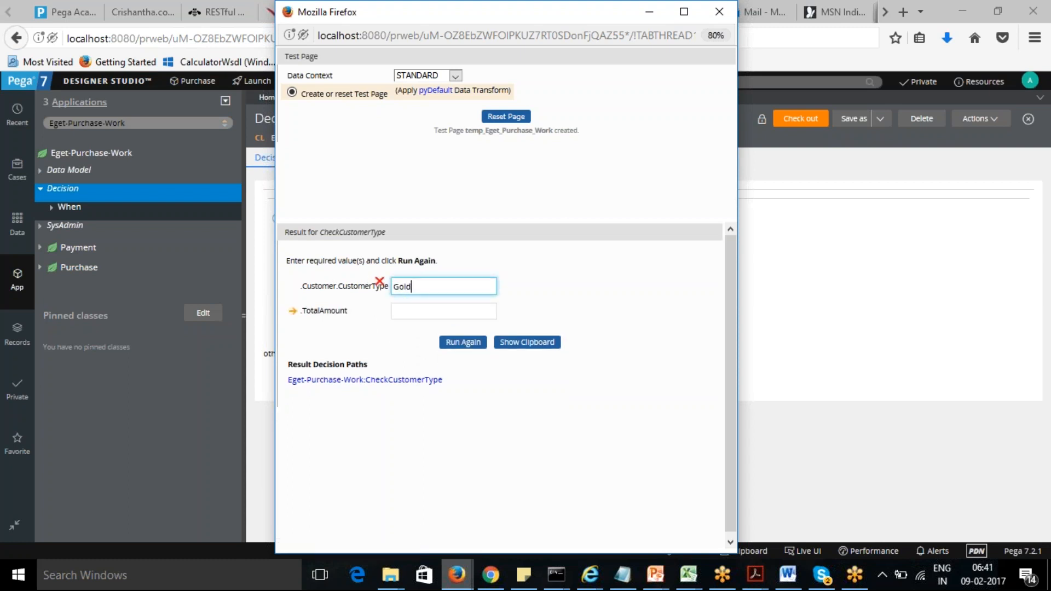
pyautogui.click(413, 313)
pyautogui.write('3')
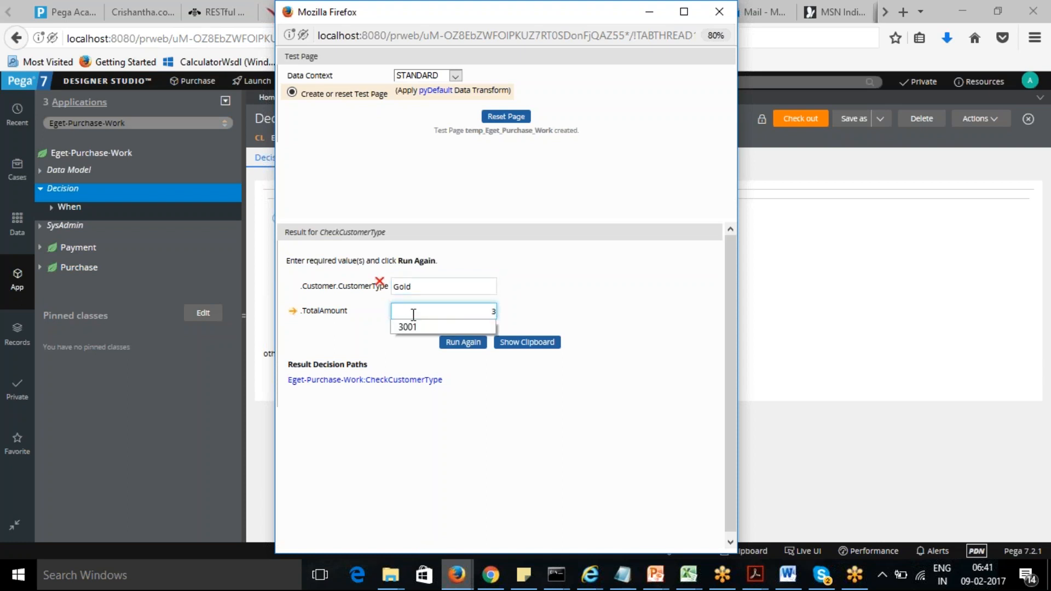
pyautogui.write('000')
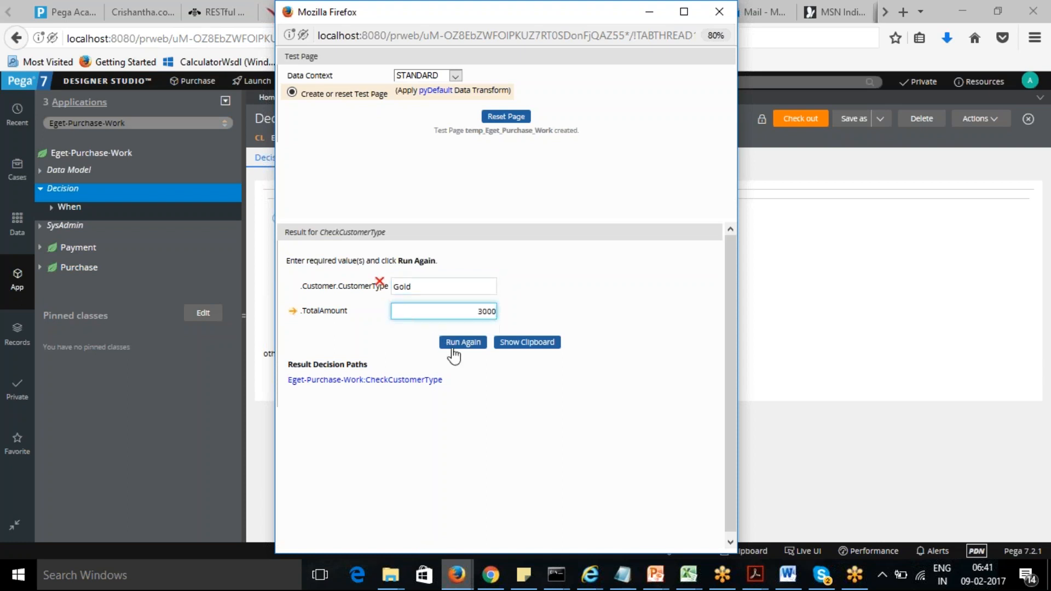
pyautogui.click(467, 343)
pyautogui.click(446, 286)
pyautogui.doubleClick(288, 353)
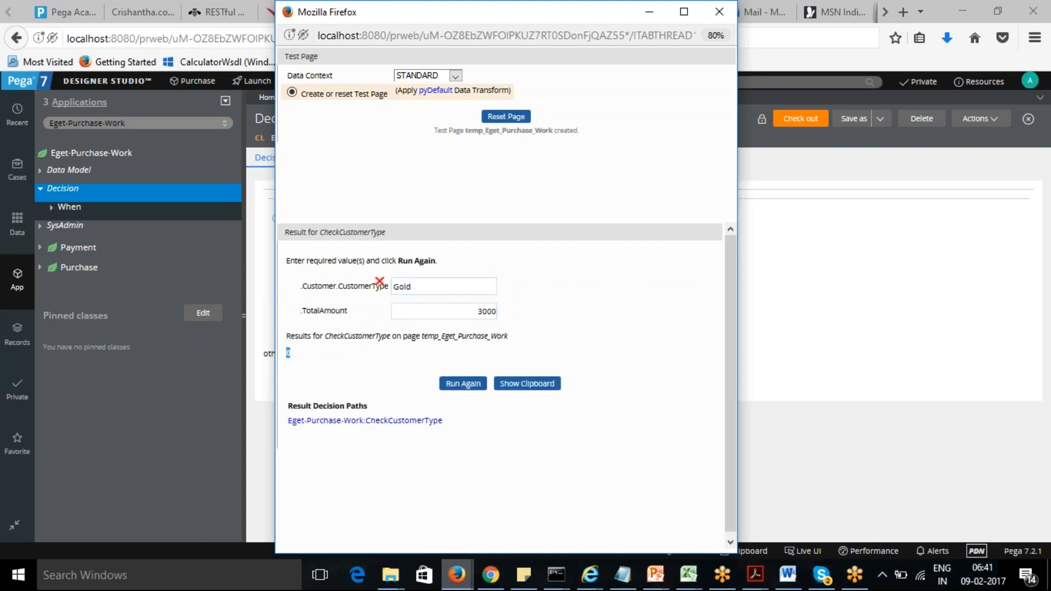
pyautogui.moveTo(460, 310); pyautogui.dragTo(517, 308)
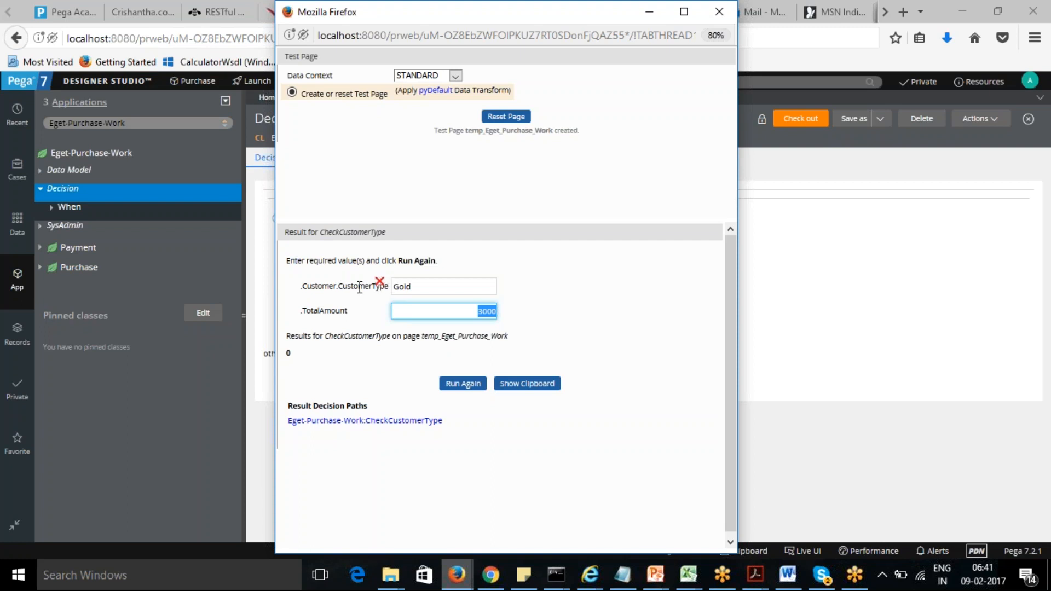
# Step: Search the application's rules for CustomerType using the name copied from the test page, and open that property
pyautogui.moveTo(338, 286); pyautogui.dragTo(387, 288)
pyautogui.hotkey('ctrl', 'c')
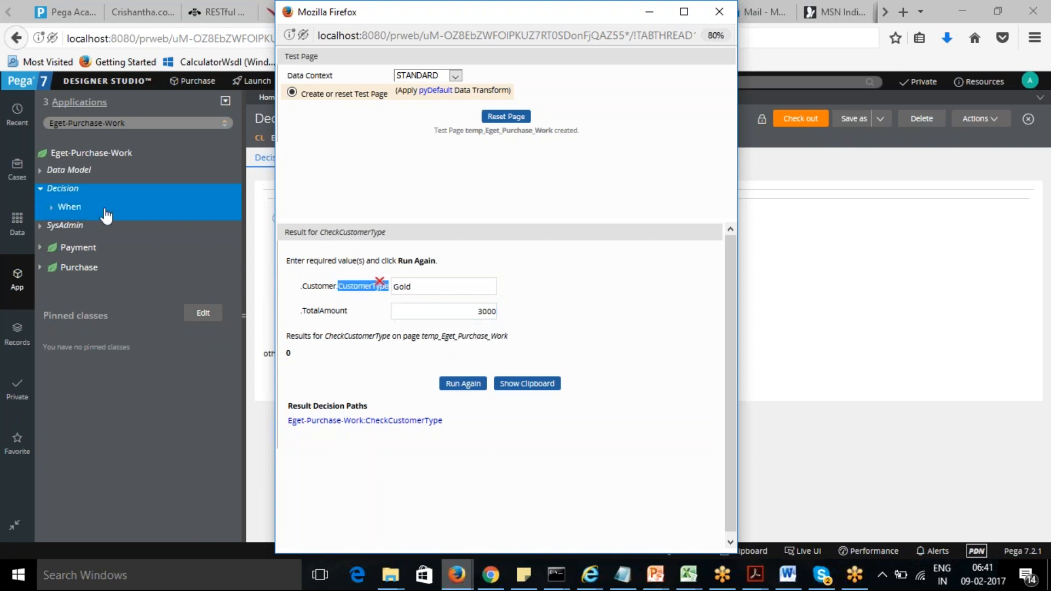
pyautogui.click(974, 329)
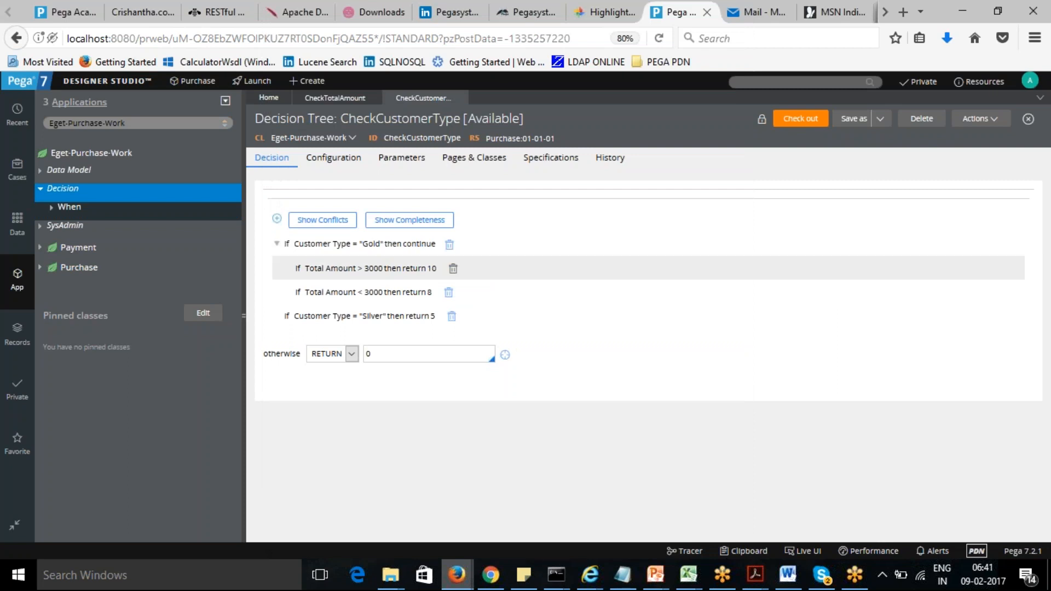
pyautogui.click(781, 82)
pyautogui.hotkey('ctrl', 'v')
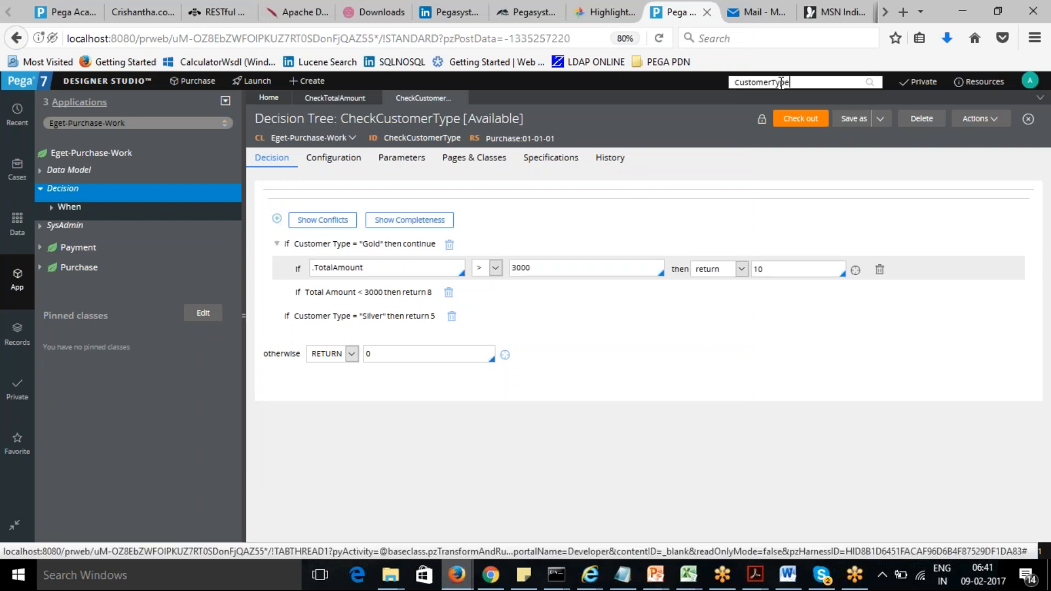
pyautogui.press('Return')
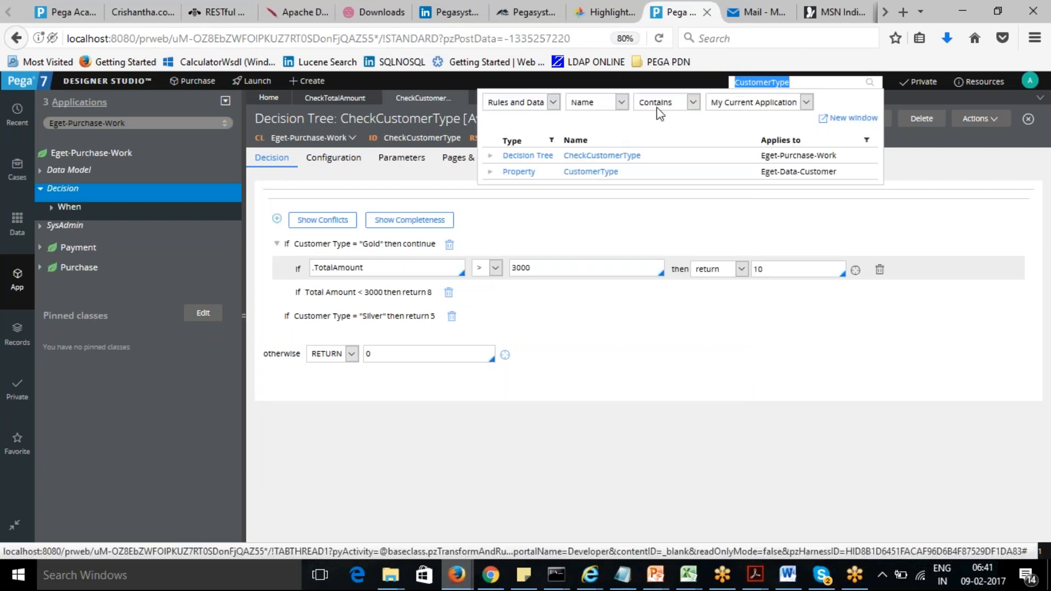
pyautogui.click(602, 172)
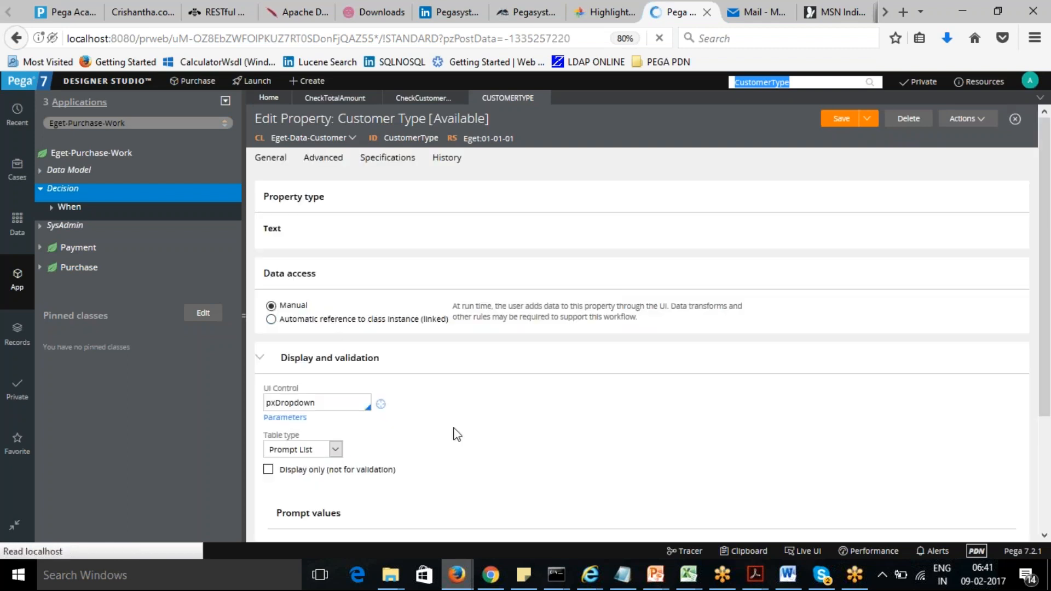
# Step: Replace the three standard prompt-list values with Gold, Platinum and Silver, and add a fourth row with the standard value Guest
pyautogui.scroll(-5, 1046, 211)
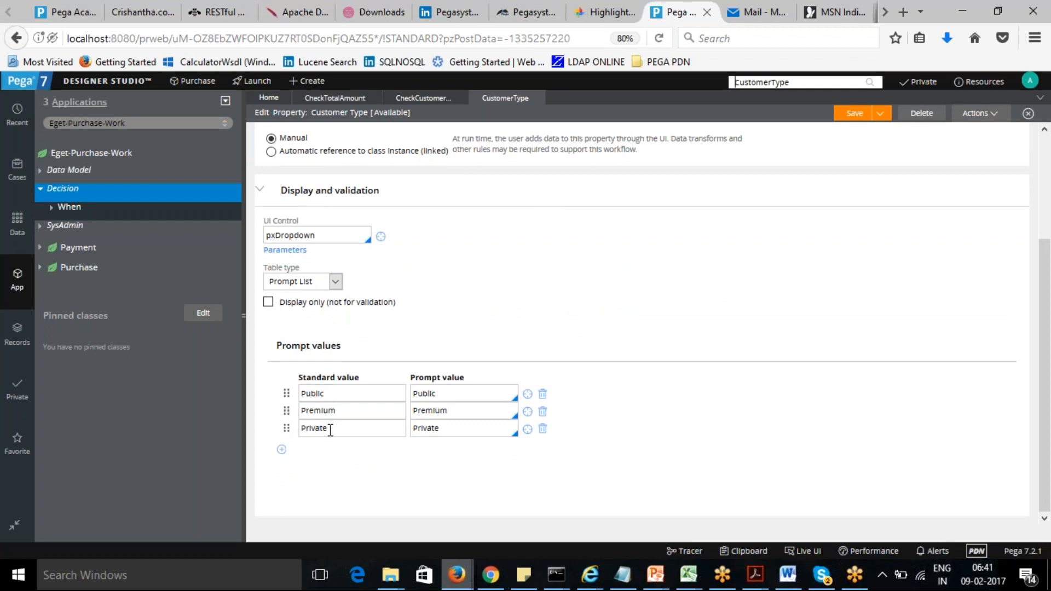
pyautogui.moveTo(332, 396); pyautogui.dragTo(284, 396)
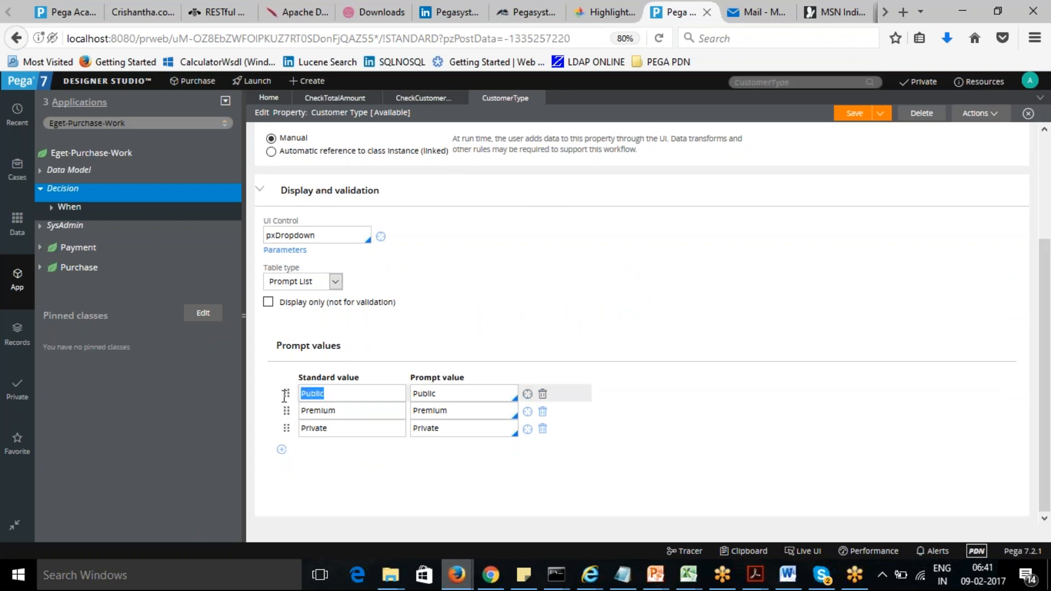
pyautogui.write('Gold')
pyautogui.moveTo(340, 413); pyautogui.dragTo(292, 417)
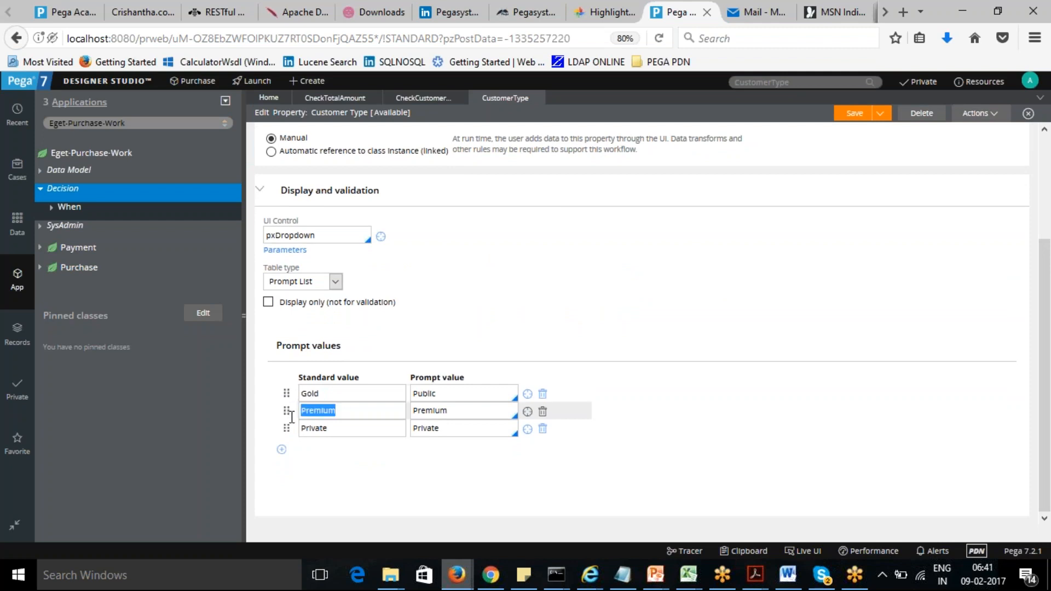
pyautogui.write('Platinum')
pyautogui.moveTo(335, 430); pyautogui.dragTo(263, 429)
pyautogui.write('Sli')
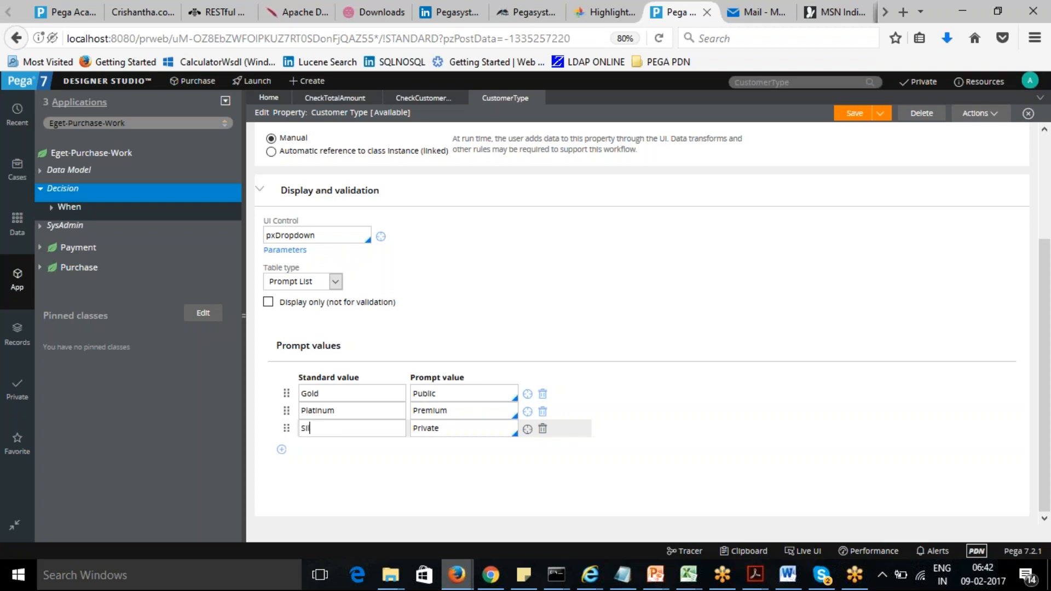
pyautogui.write('ver')
pyautogui.click(281, 450)
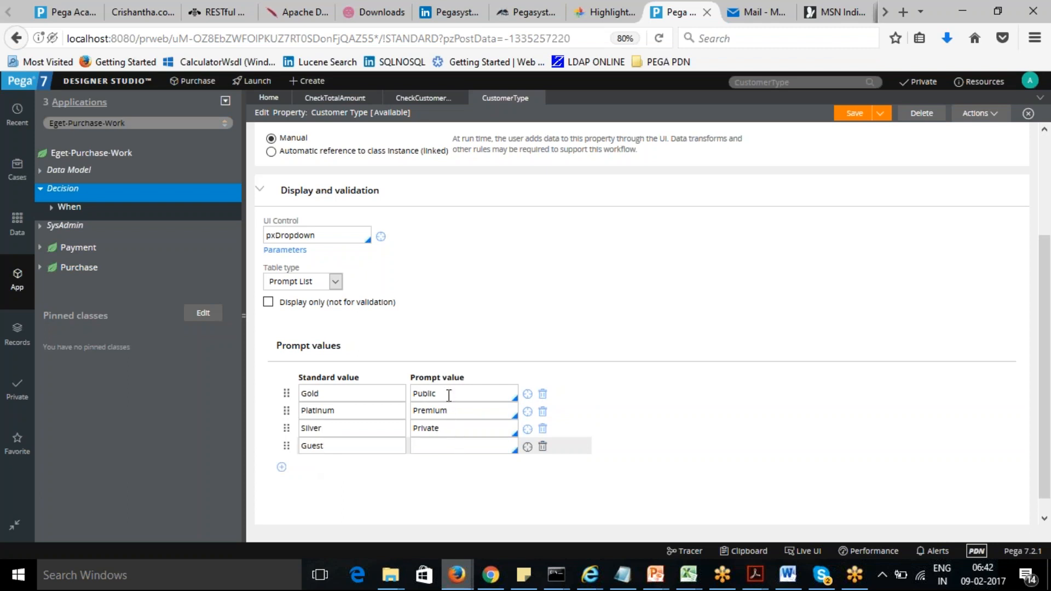
# Step: Set the prompt values to Gold, Platinum, Silver and Guest to match their standard values, and save the CustomerType property
pyautogui.moveTo(330, 392); pyautogui.dragTo(283, 395)
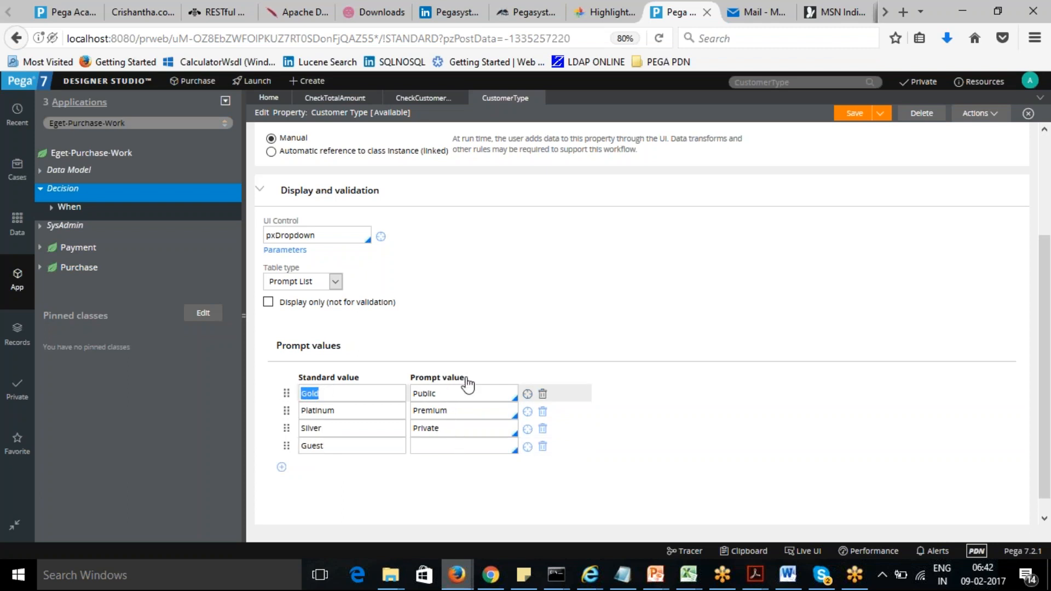
pyautogui.press('Tab')
pyautogui.write('Gold')
pyautogui.moveTo(359, 410); pyautogui.dragTo(283, 412)
pyautogui.hotkey('ctrl', 'c')
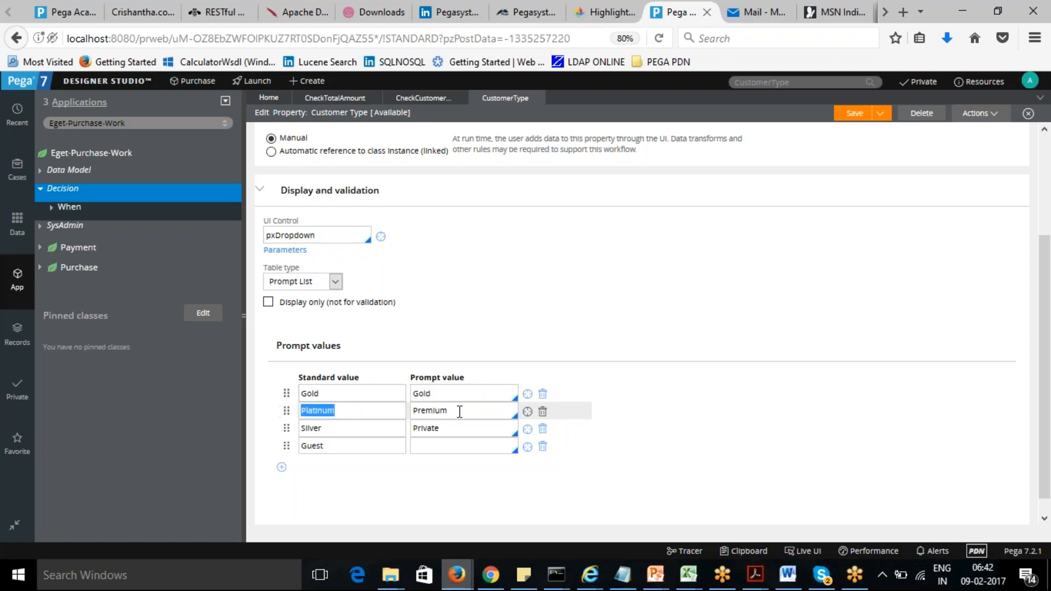
pyautogui.doubleClick(460, 411)
pyautogui.hotkey('ctrl', 'v')
pyautogui.moveTo(330, 425); pyautogui.dragTo(281, 427)
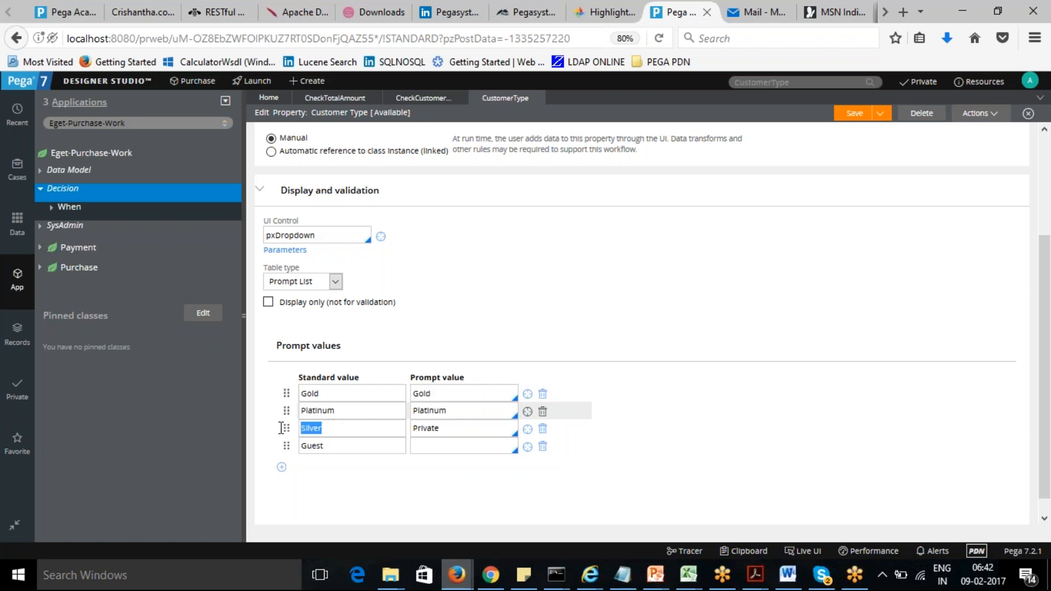
pyautogui.moveTo(454, 433); pyautogui.dragTo(386, 434)
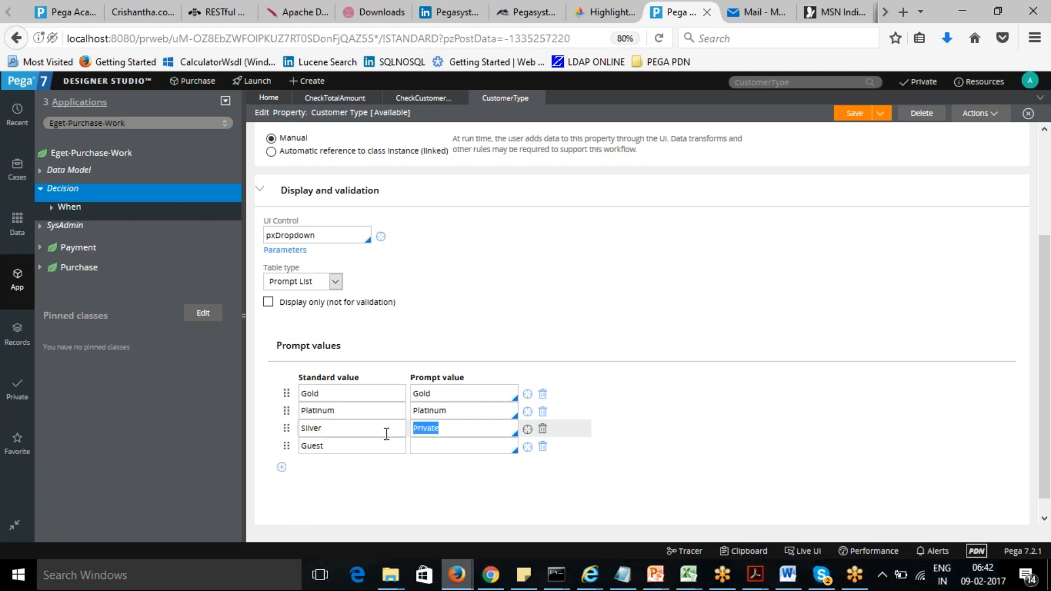
pyautogui.hotkey('ctrl', 'v')
pyautogui.click(432, 448)
pyautogui.write('Guest')
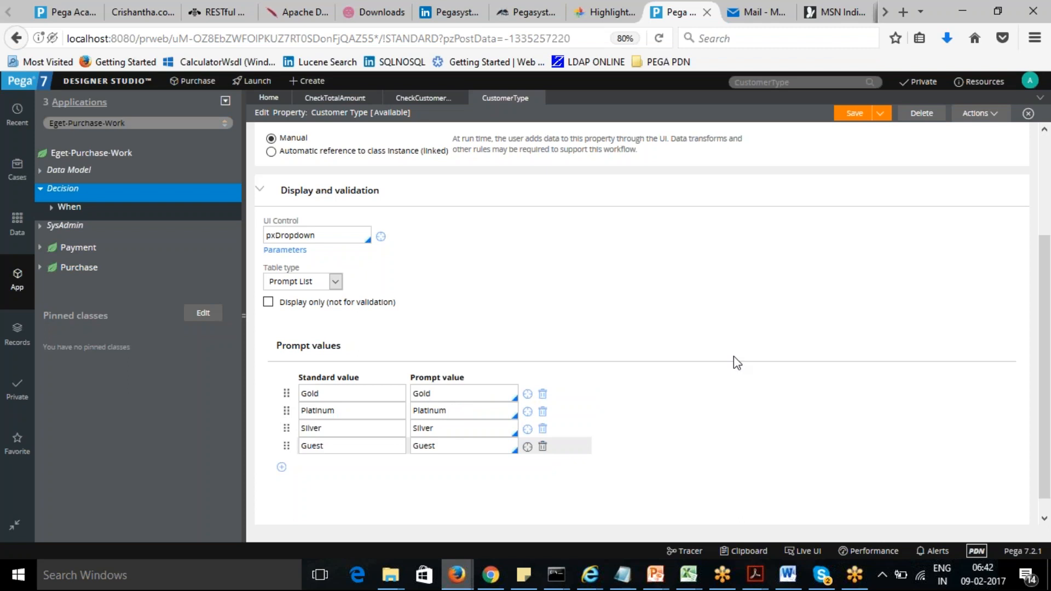
pyautogui.click(857, 112)
# Step: Return to the open test page, rerun the decision tree with customer type Gold and total amount 3000, and close the test page
pyautogui.hotkey('alt', 'Tab')
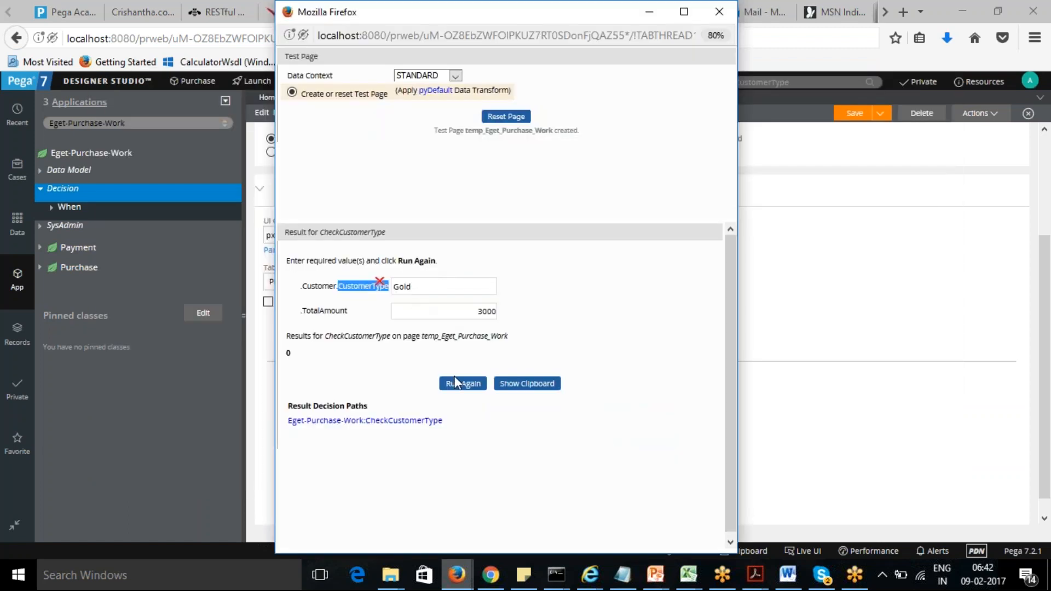
pyautogui.click(455, 381)
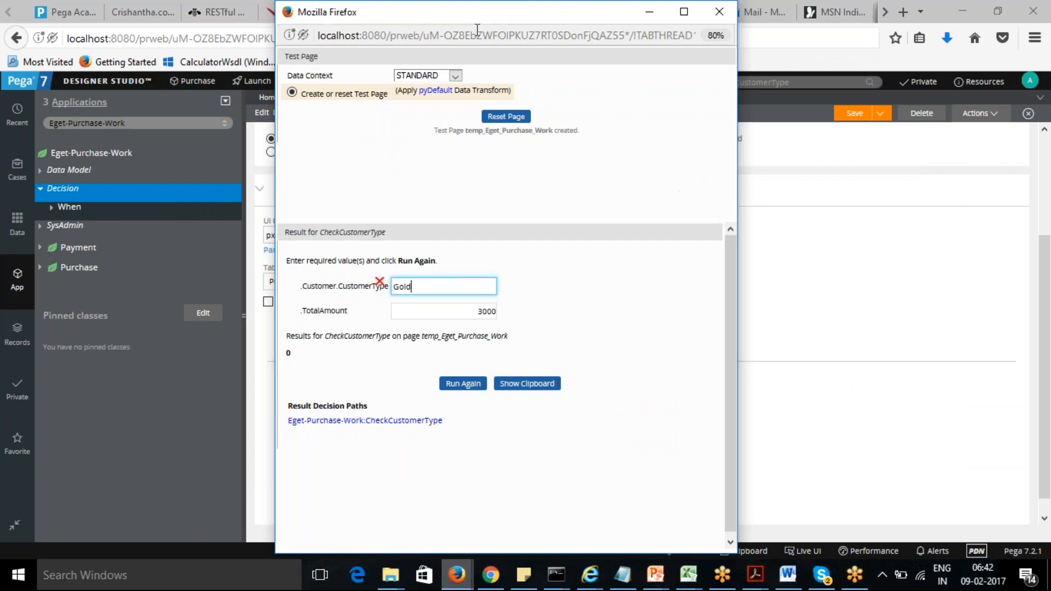
pyautogui.moveTo(477, 14); pyautogui.dragTo(466, 81)
pyautogui.click(704, 73)
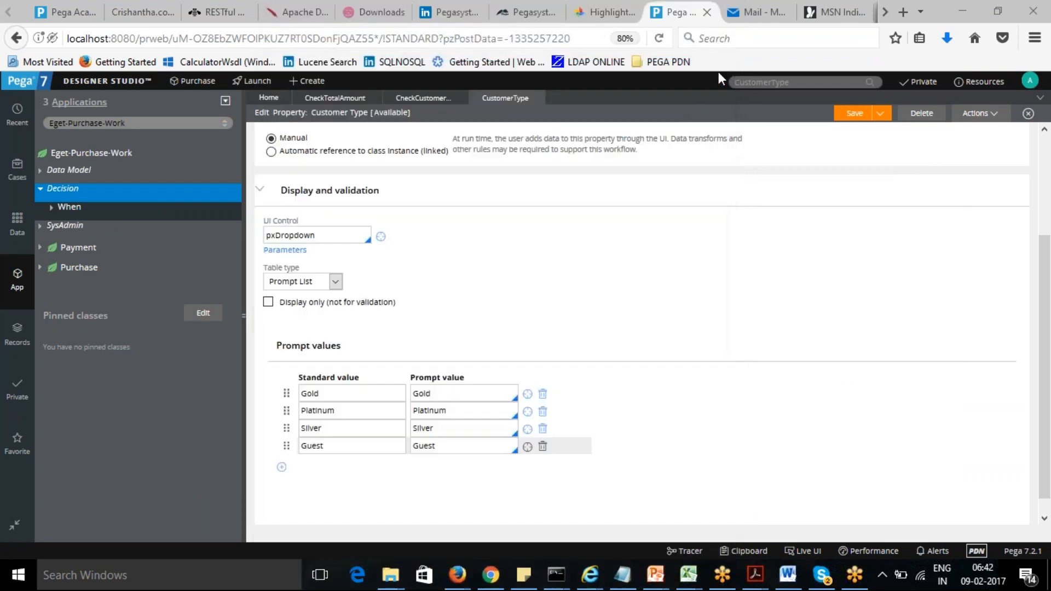
# Step: Save the CustomerType property again, run the CheckCustomerType decision tree with Gold and 3000, and read the error on the customer type
pyautogui.click(848, 117)
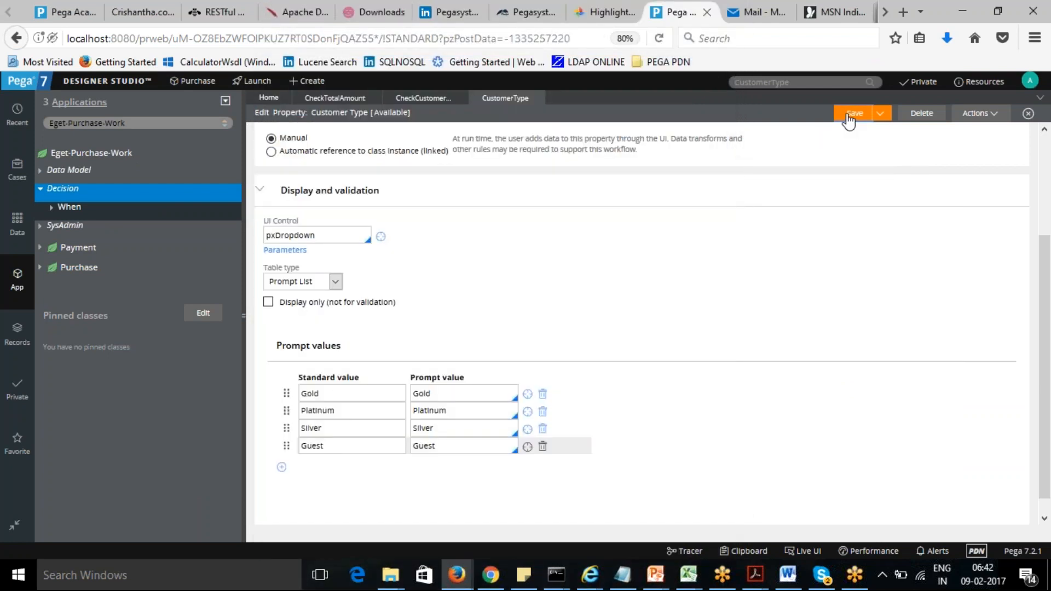
pyautogui.click(416, 98)
pyautogui.click(991, 120)
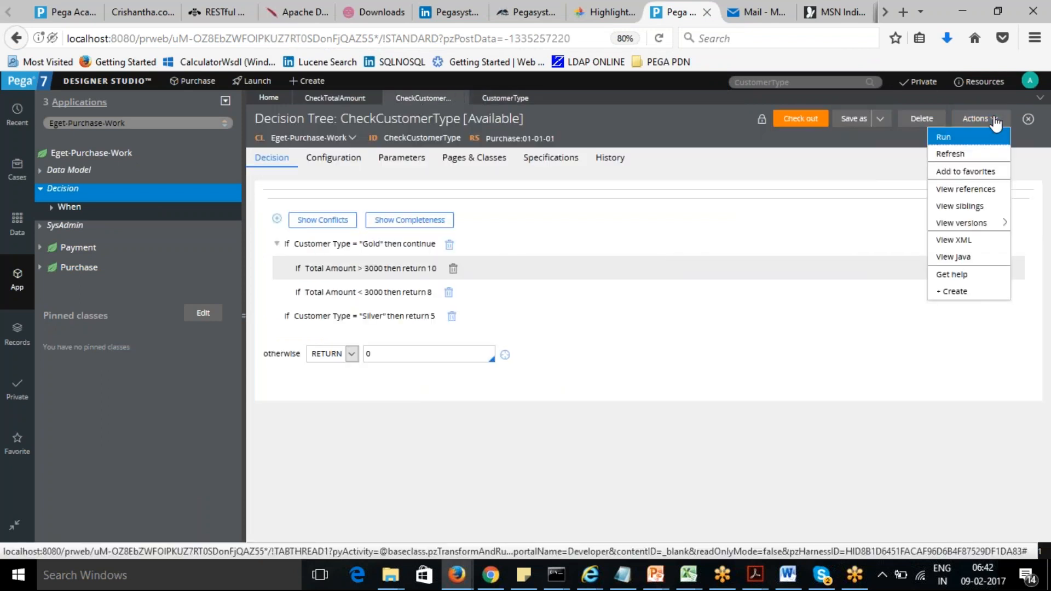
pyautogui.click(968, 140)
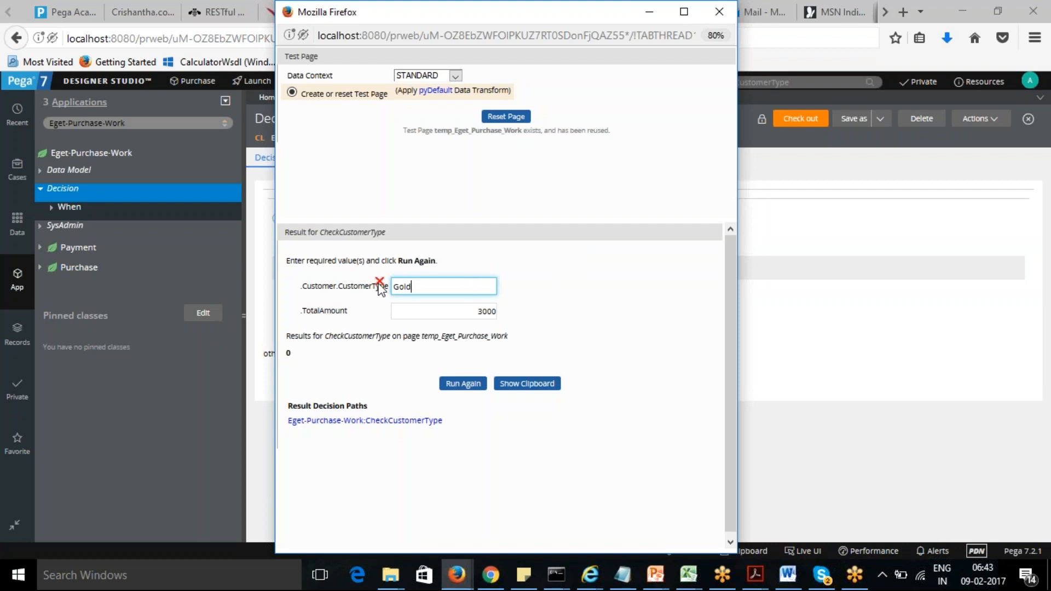
pyautogui.moveTo(380, 284)
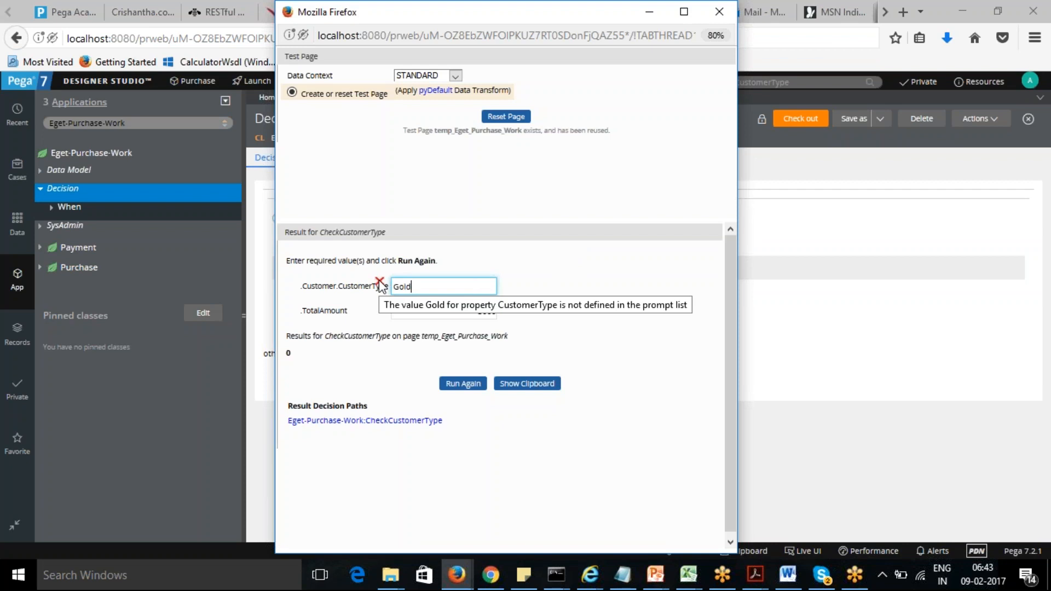
pyautogui.click(465, 385)
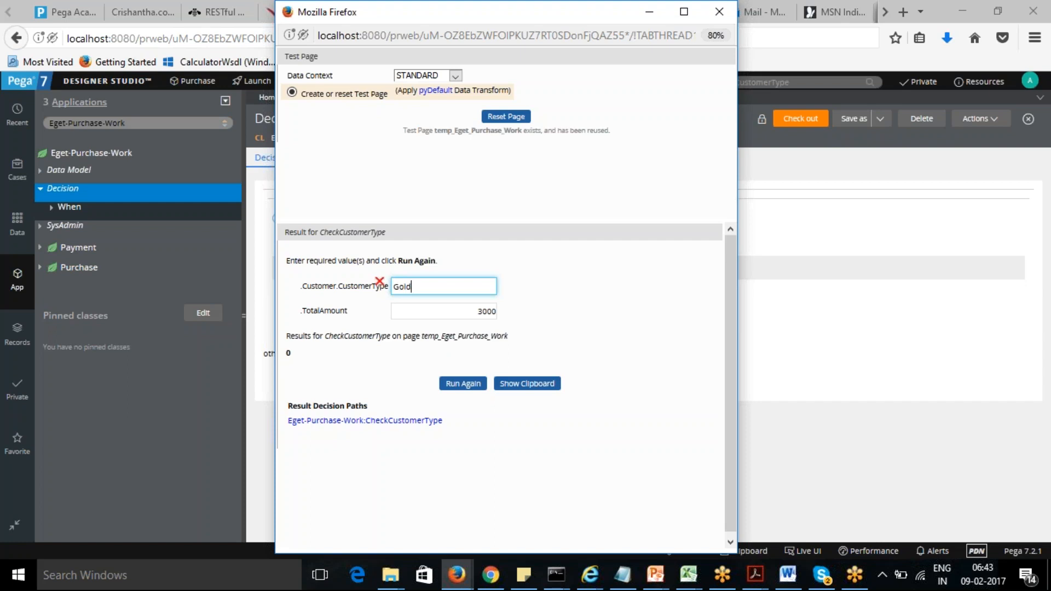
# Step: Leave the test page, return to the CustomerType property rule and save it once more
pyautogui.click(881, 320)
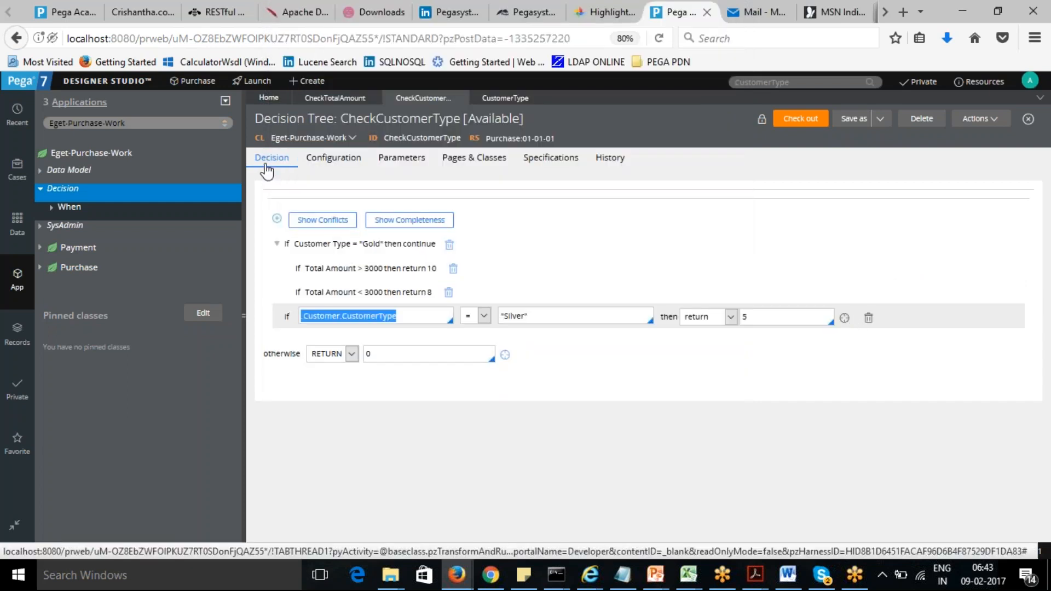
pyautogui.click(505, 98)
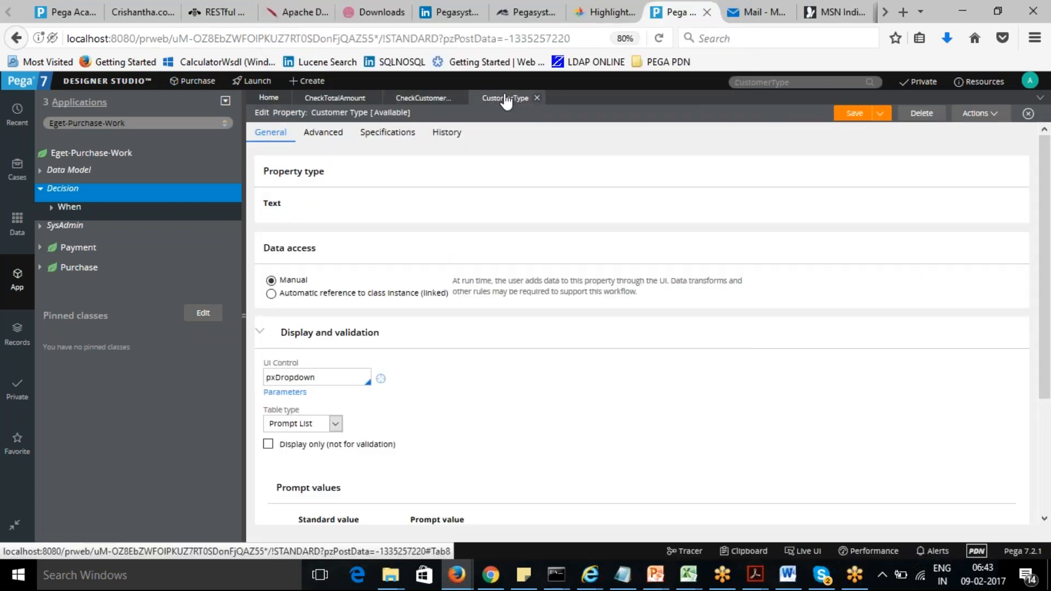
pyautogui.moveTo(1046, 186); pyautogui.dragTo(1043, 149)
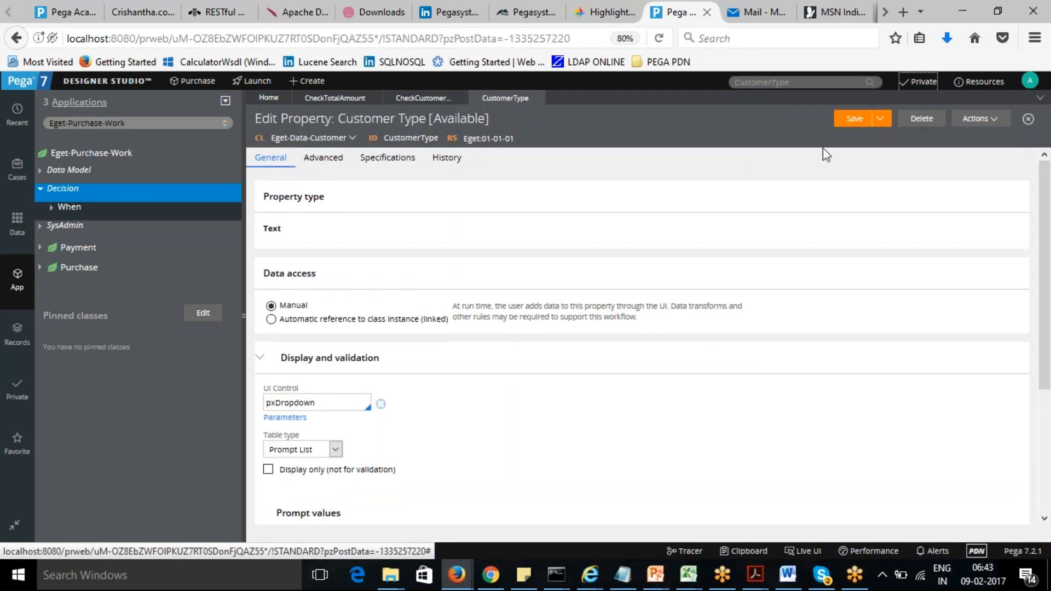
pyautogui.click(852, 120)
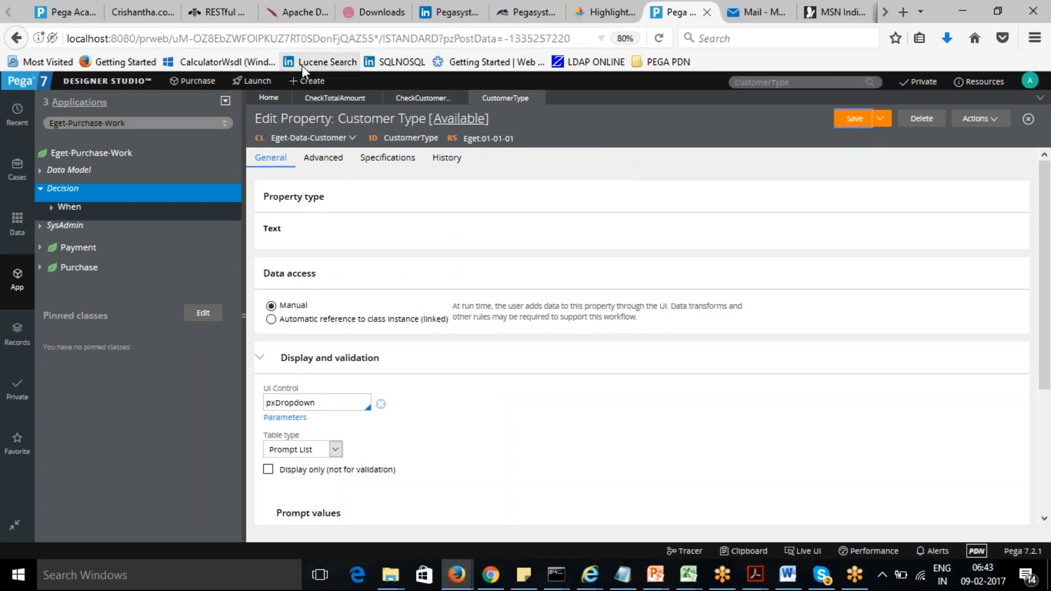
# Step: Check out the CheckCustomerType decision tree and save the checked-out version
pyautogui.click(411, 100)
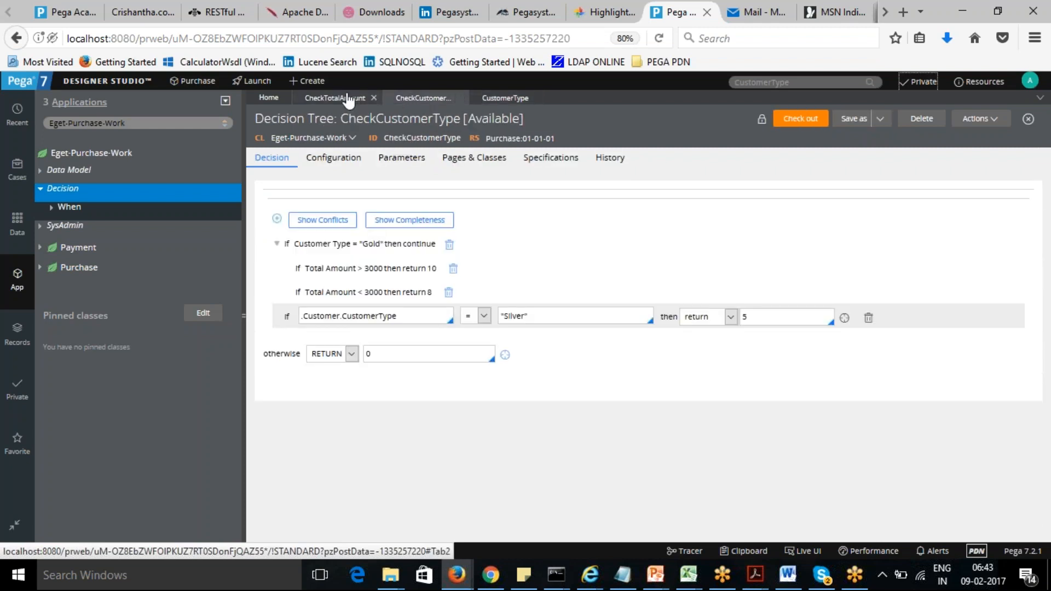
pyautogui.click(801, 119)
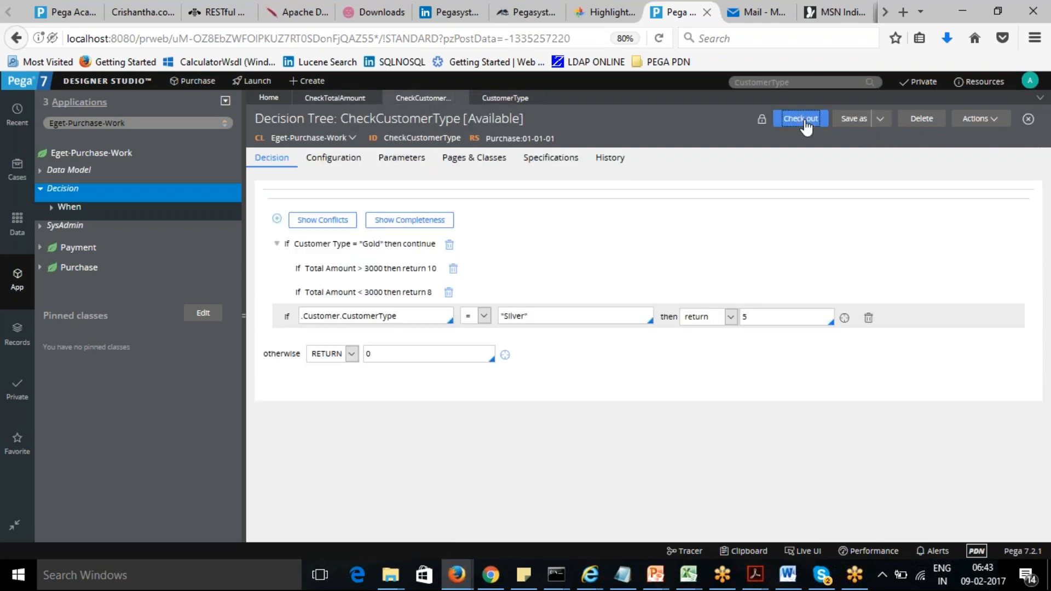
pyautogui.click(792, 121)
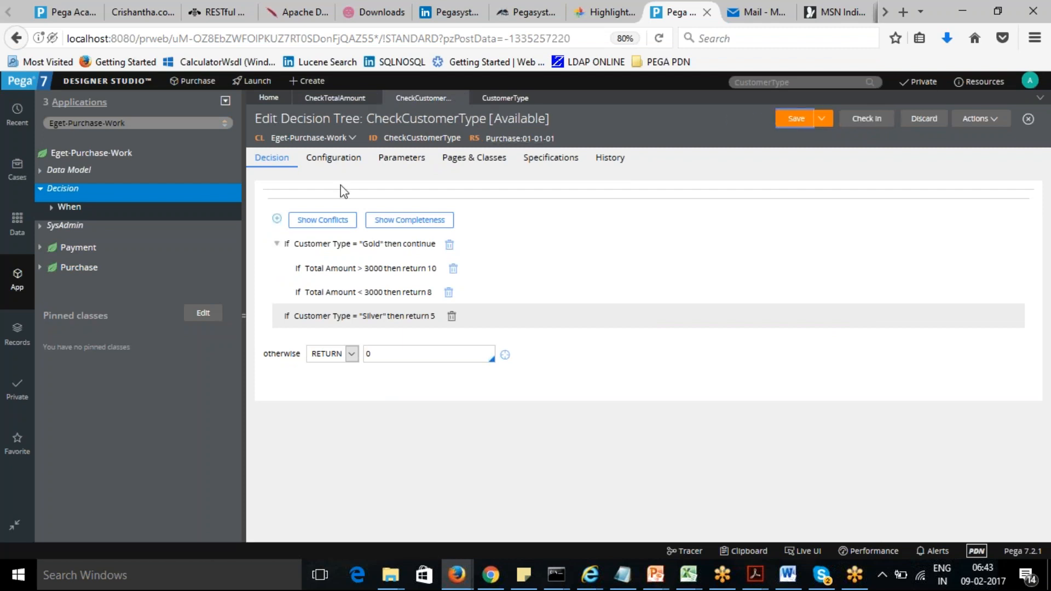
pyautogui.click(794, 120)
# Step: Run the checked-out decision tree and examine the customer type error and result on the test page
pyautogui.click(995, 120)
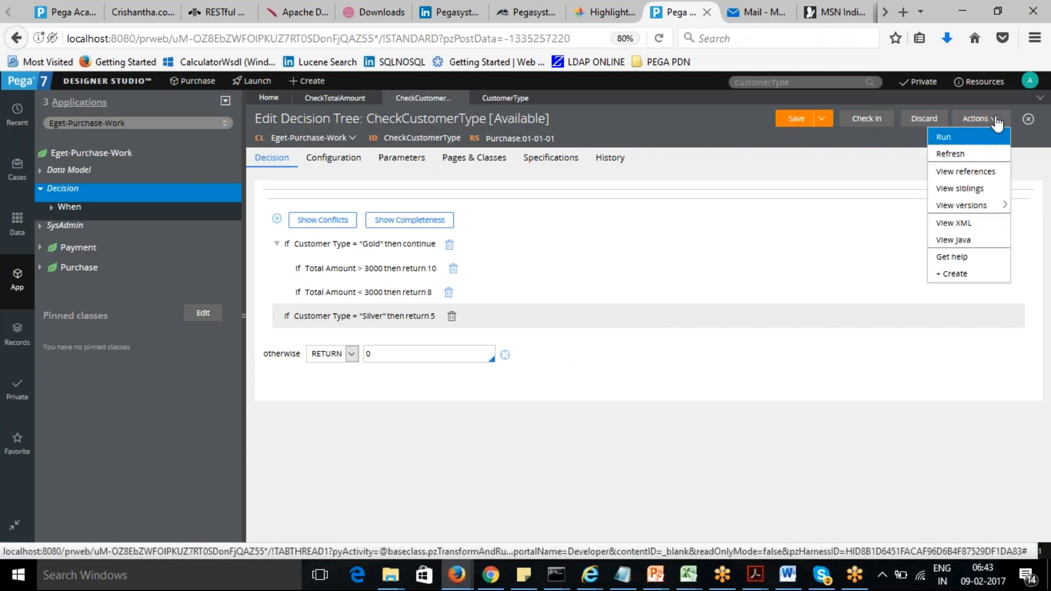
pyautogui.click(966, 138)
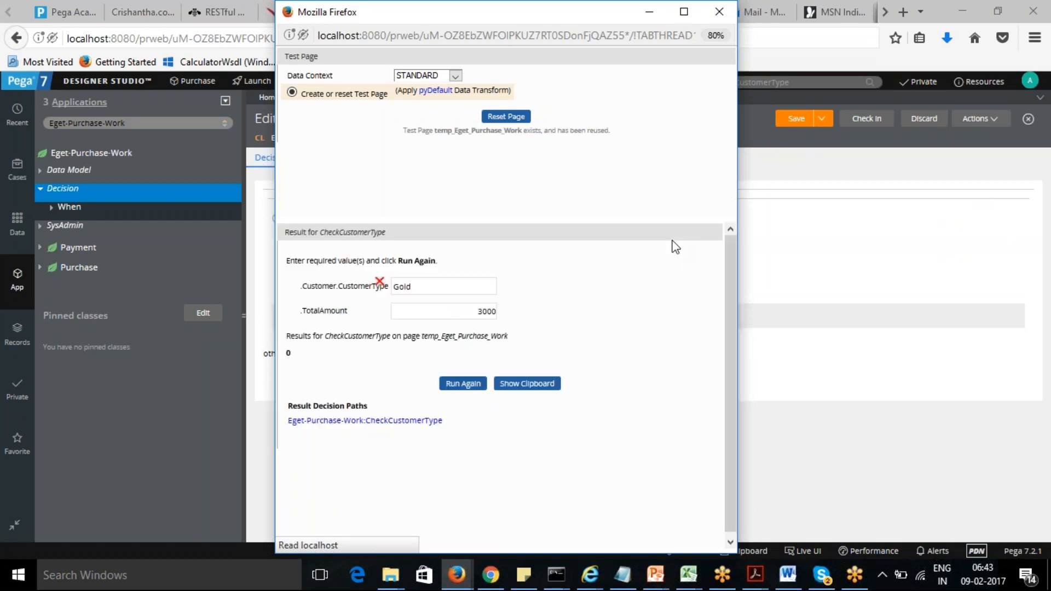
pyautogui.click(381, 285)
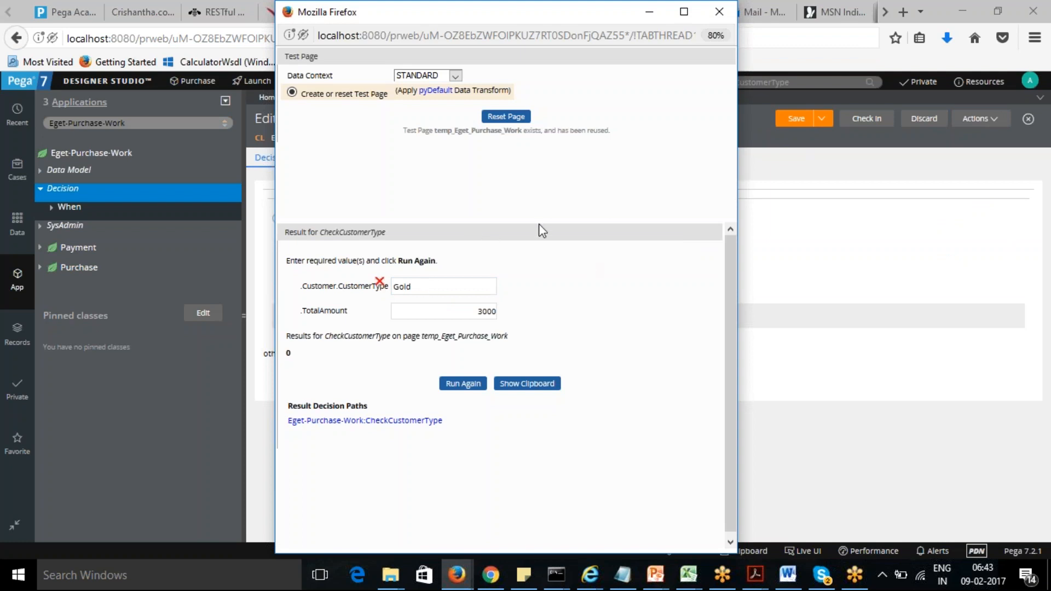
pyautogui.moveTo(377, 22); pyautogui.dragTo(261, 27)
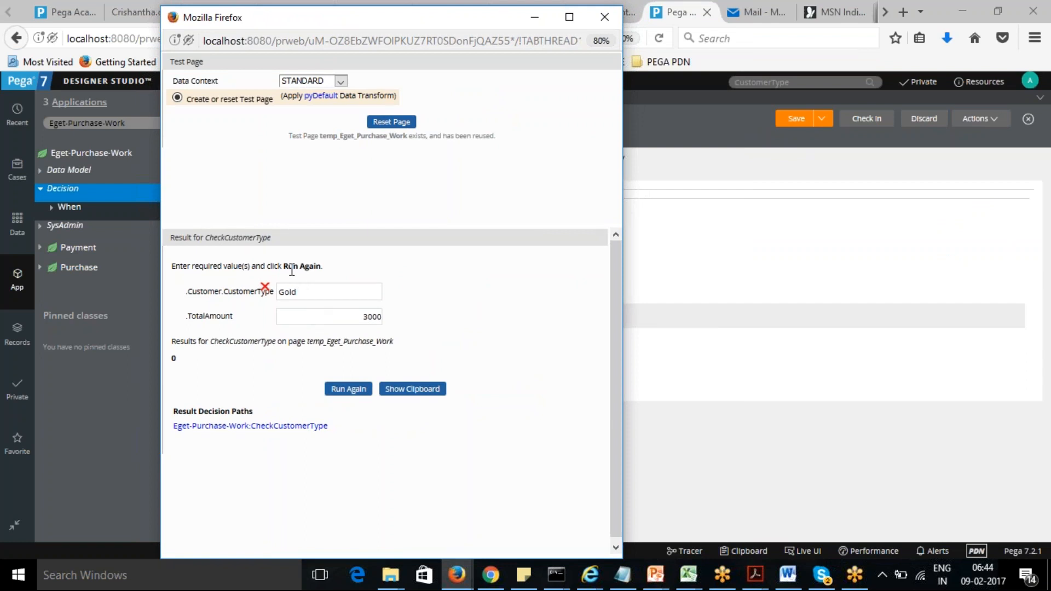
# Step: Reset the test page and run the decision tree with customer type Gold
pyautogui.click(394, 123)
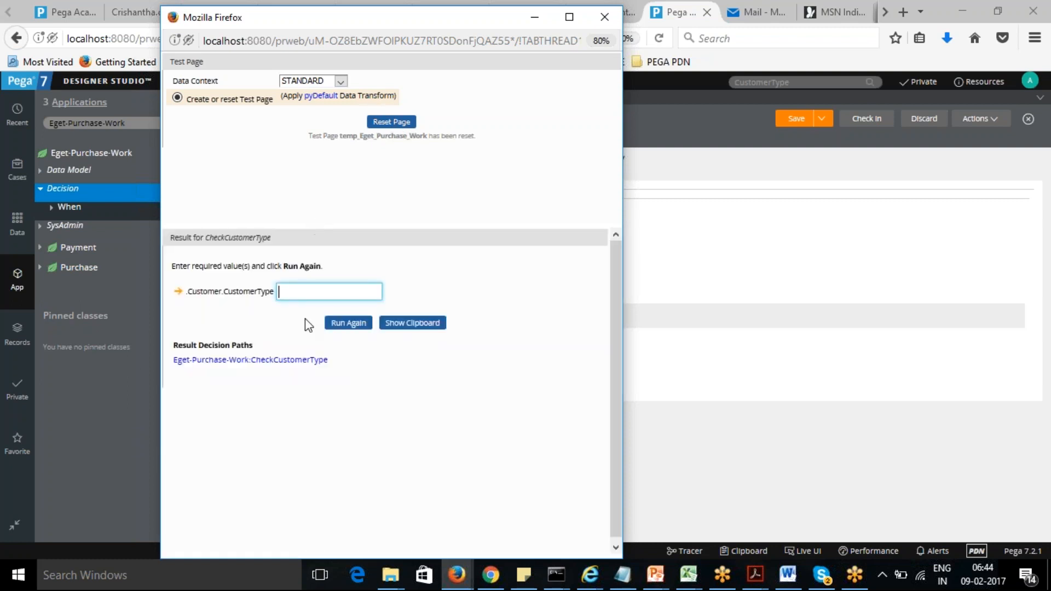
pyautogui.write('G')
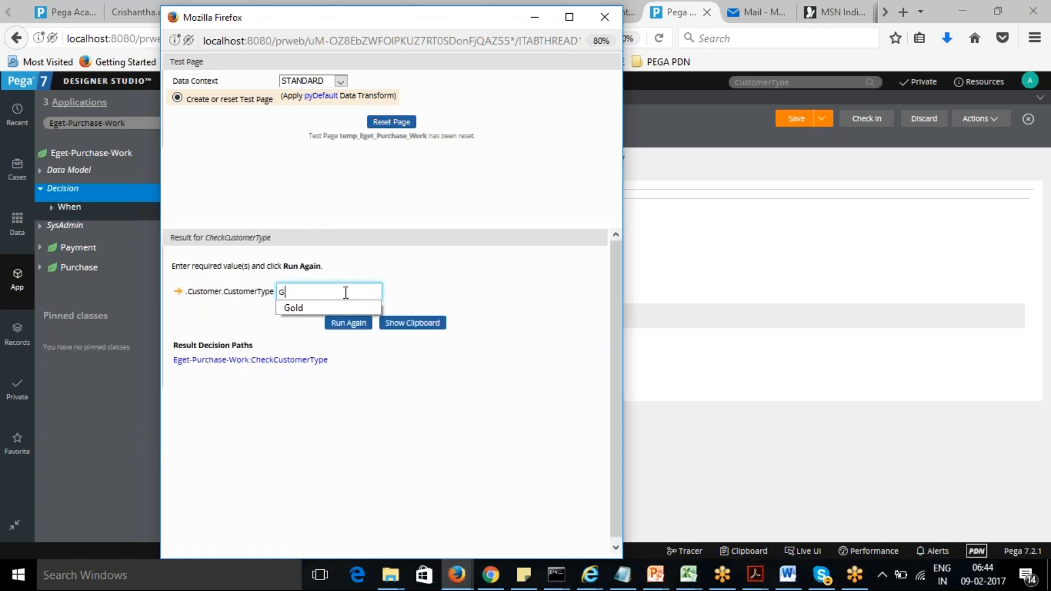
pyautogui.write('old')
pyautogui.click(427, 302)
pyautogui.click(361, 324)
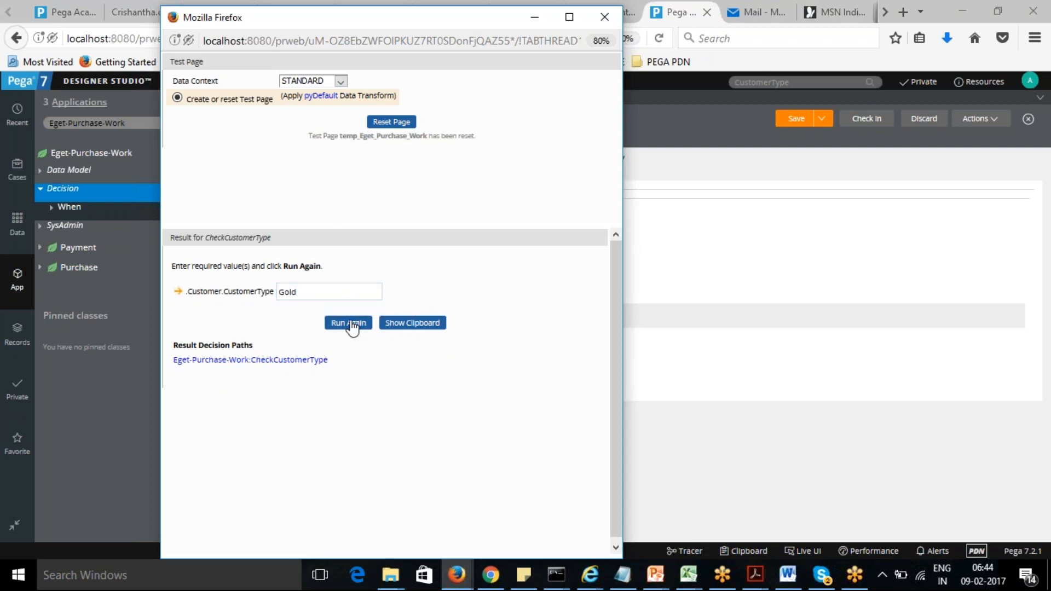
# Step: Enter a total amount of 1000 for the Gold customer and run the decision tree again
pyautogui.click(324, 316)
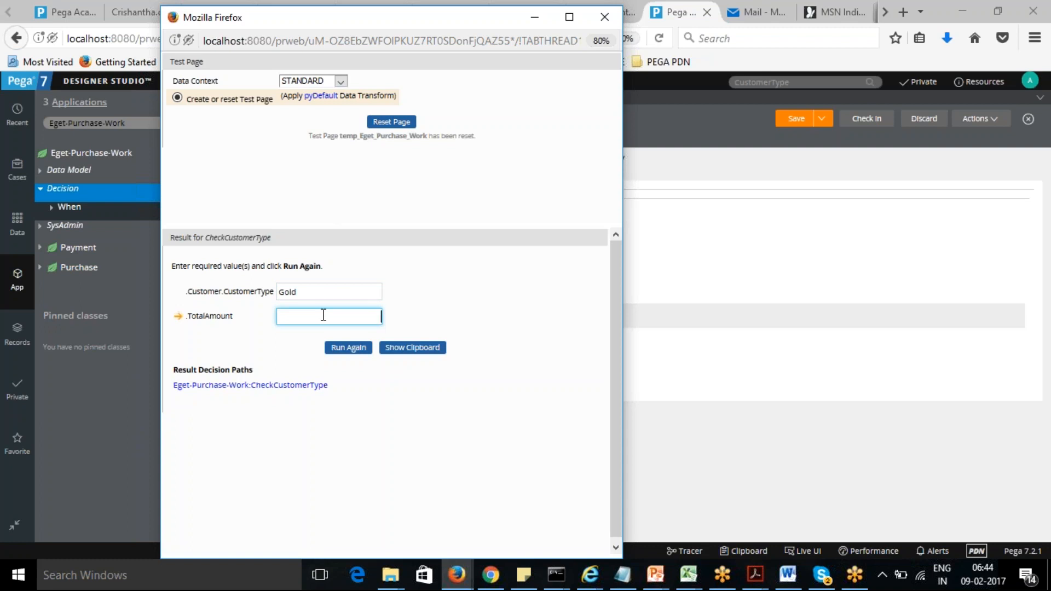
pyautogui.write('1000')
pyautogui.click(517, 298)
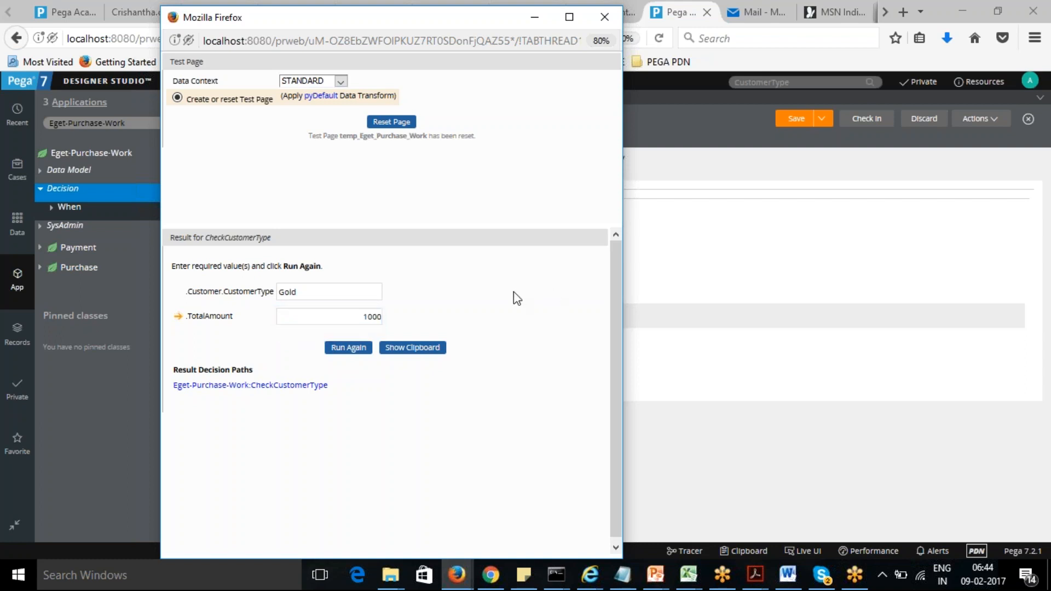
pyautogui.click(351, 351)
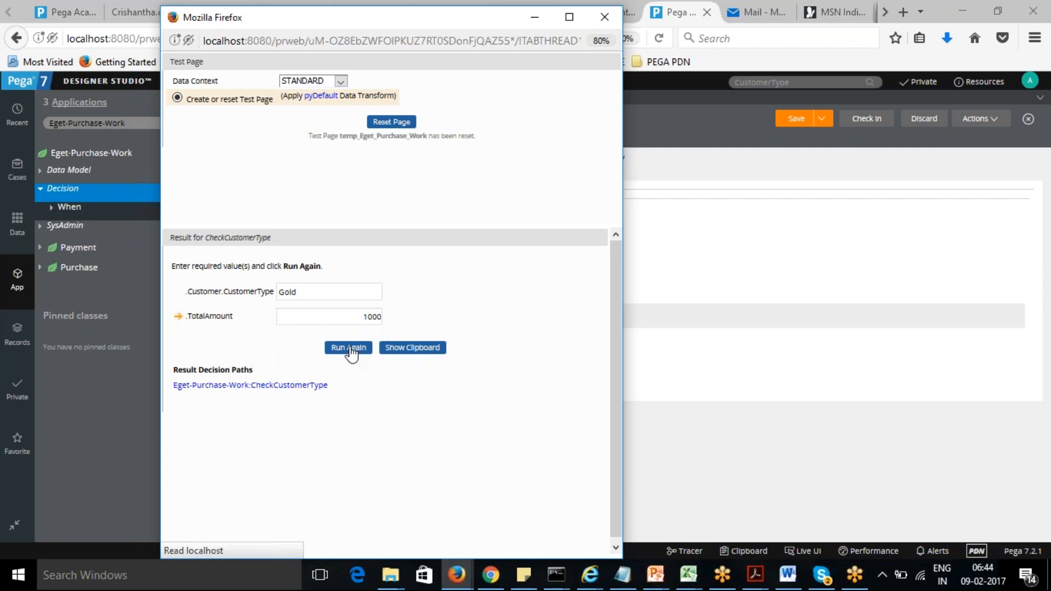
# Step: Run the decision tree for customer type Silver, check the returned result, and close the test window
pyautogui.doubleClick(172, 359)
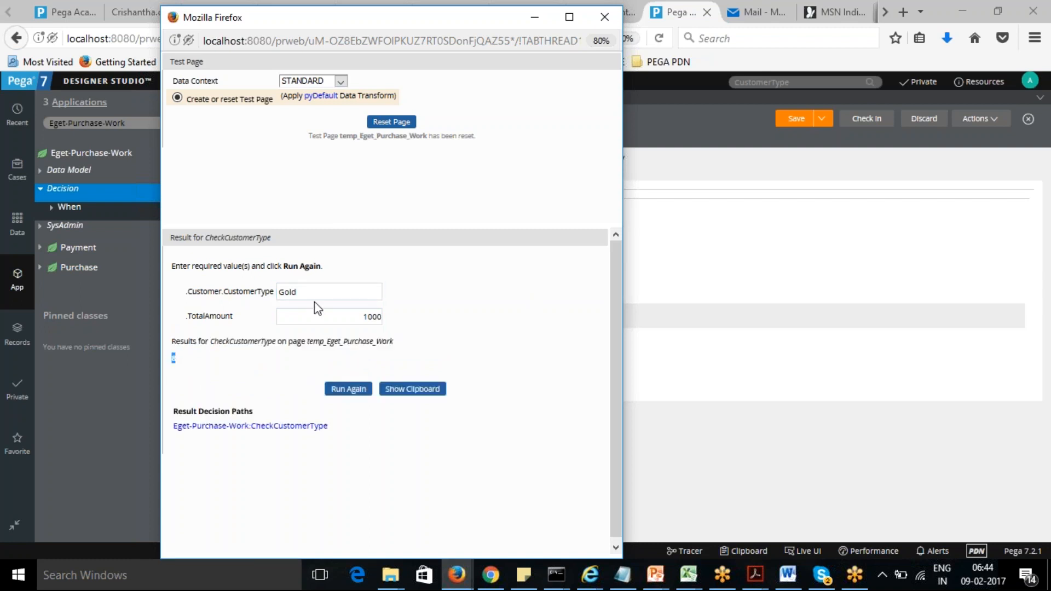
pyautogui.moveTo(328, 293); pyautogui.dragTo(246, 287)
pyautogui.write('Silver')
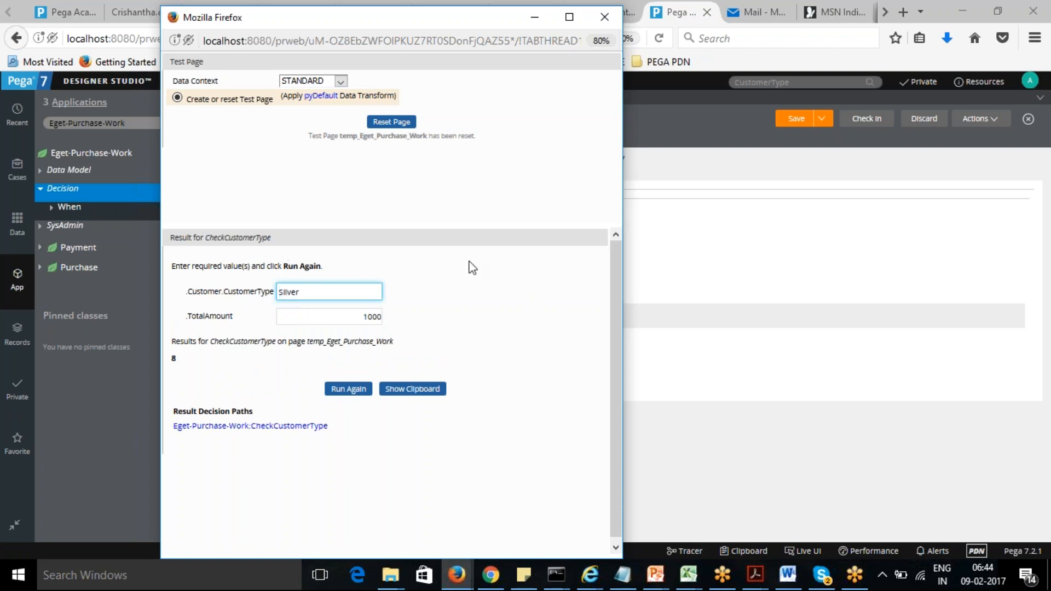
pyautogui.click(458, 289)
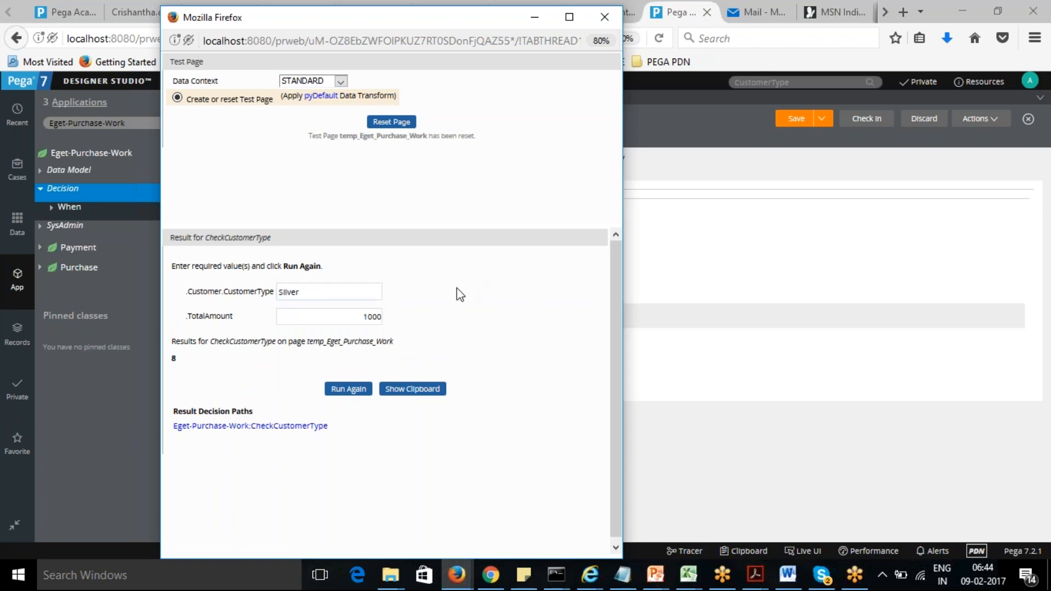
pyautogui.click(348, 390)
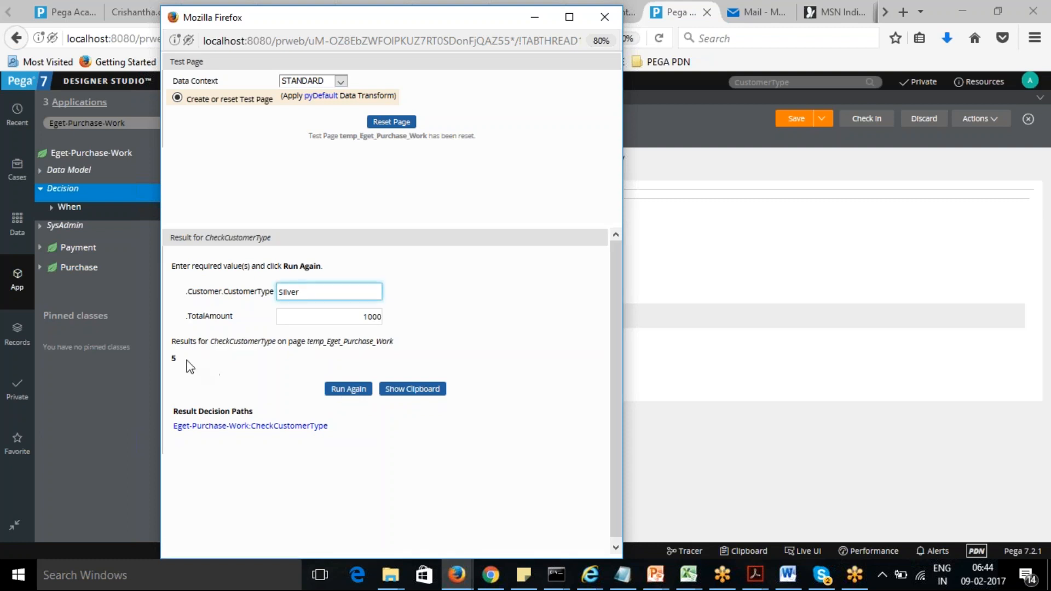
pyautogui.doubleClick(173, 358)
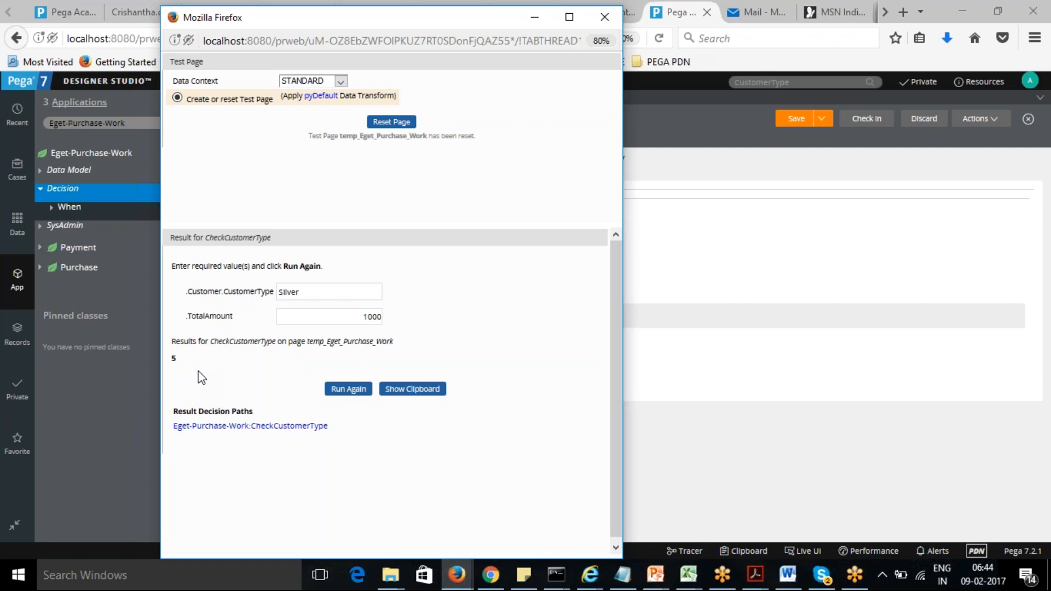
pyautogui.moveTo(421, 17); pyautogui.dragTo(413, 48)
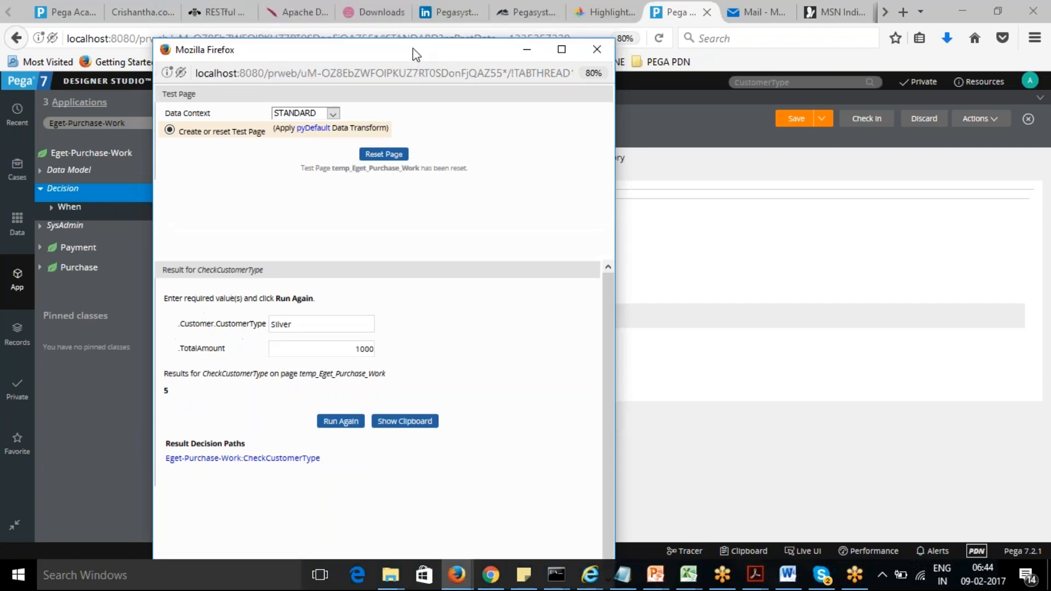
pyautogui.click(596, 49)
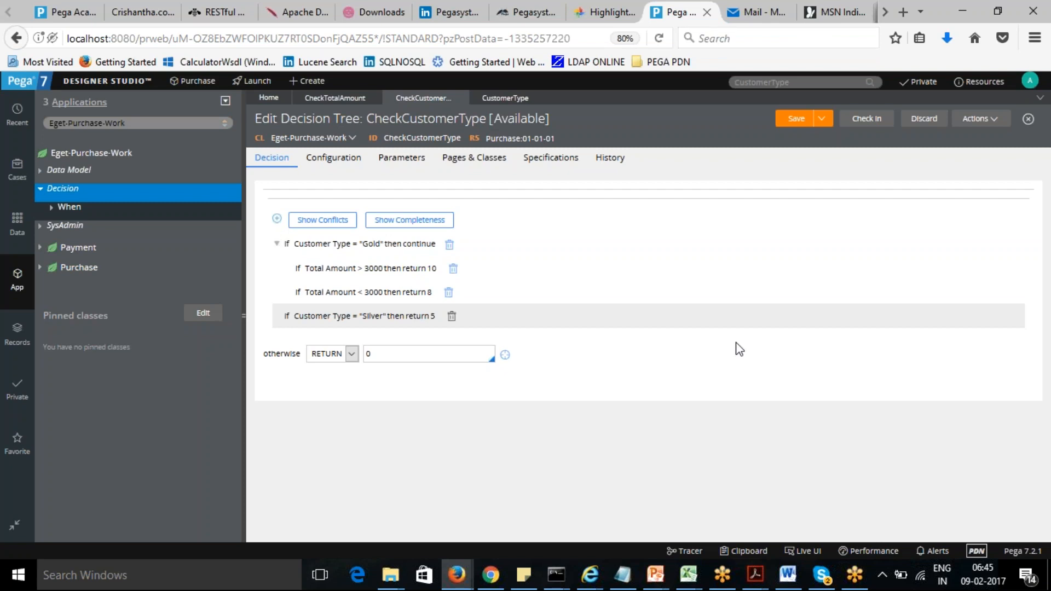
# Step: Change the action of the Total Amount > 3000 condition under Gold to continue
pyautogui.click(397, 269)
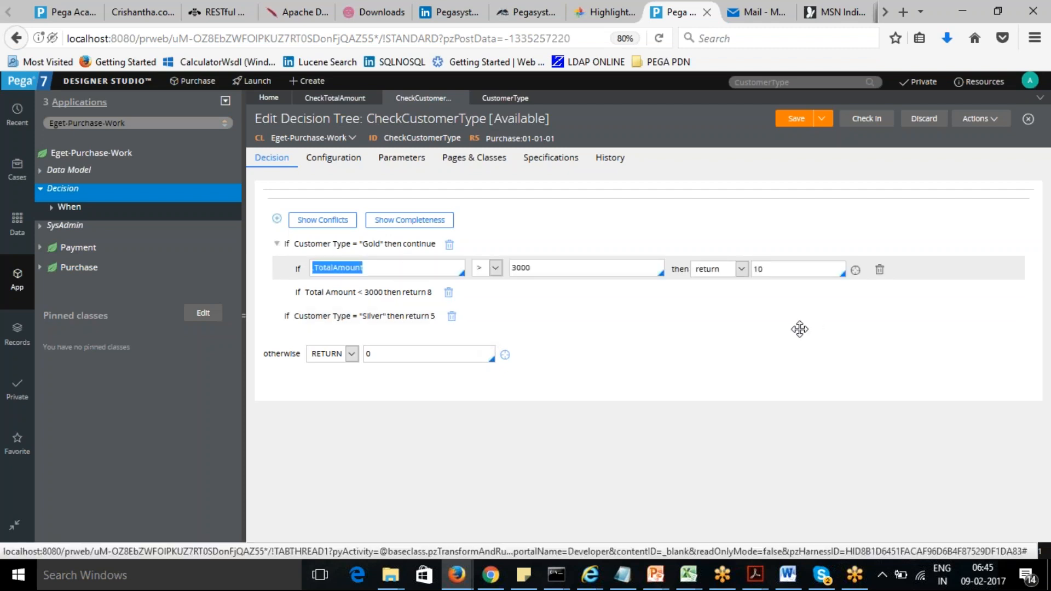
pyautogui.click(1024, 37)
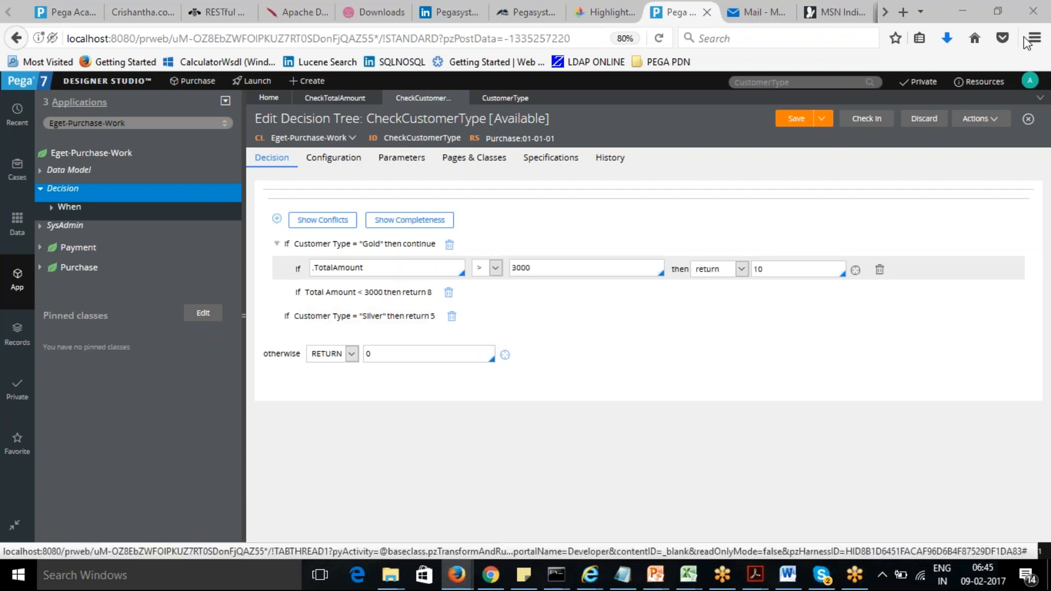
pyautogui.click(741, 268)
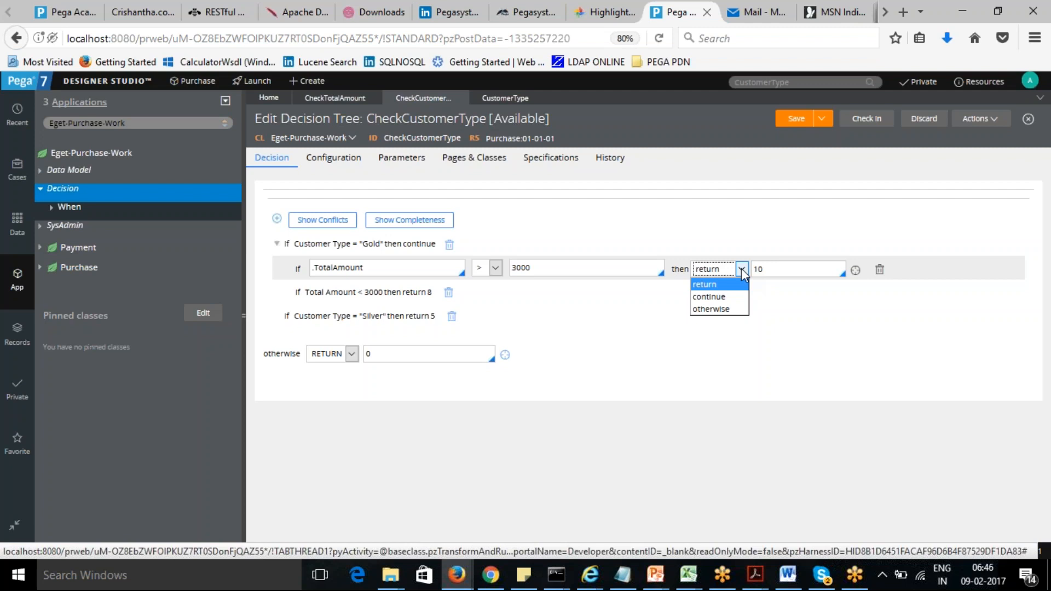
pyautogui.click(726, 299)
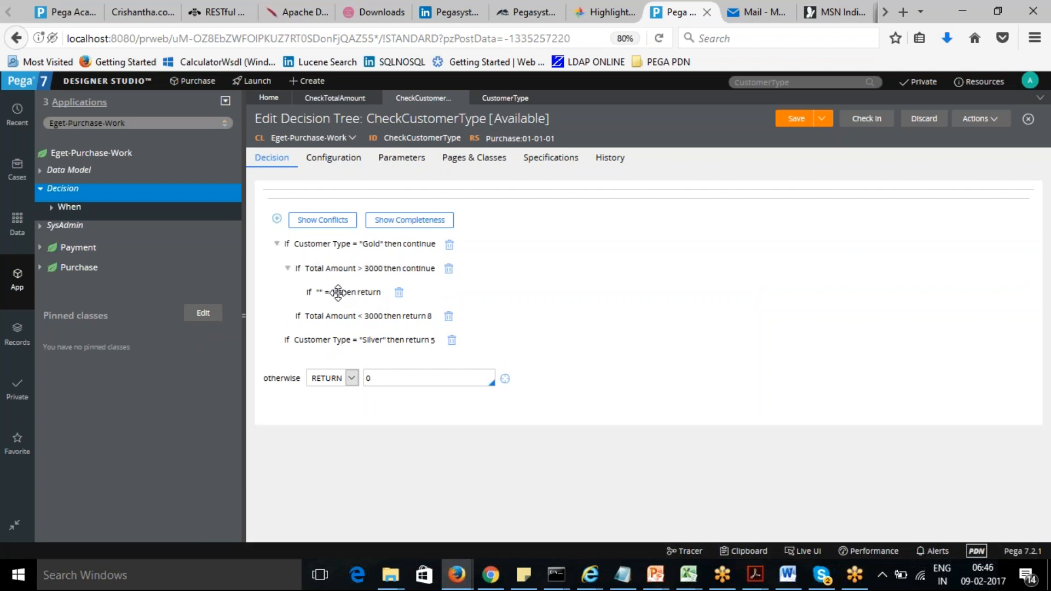
# Step: Define the blank condition nested under Total Amount > 3000 as .TotalQuantity greater than 5, returning 10
pyautogui.click(315, 292)
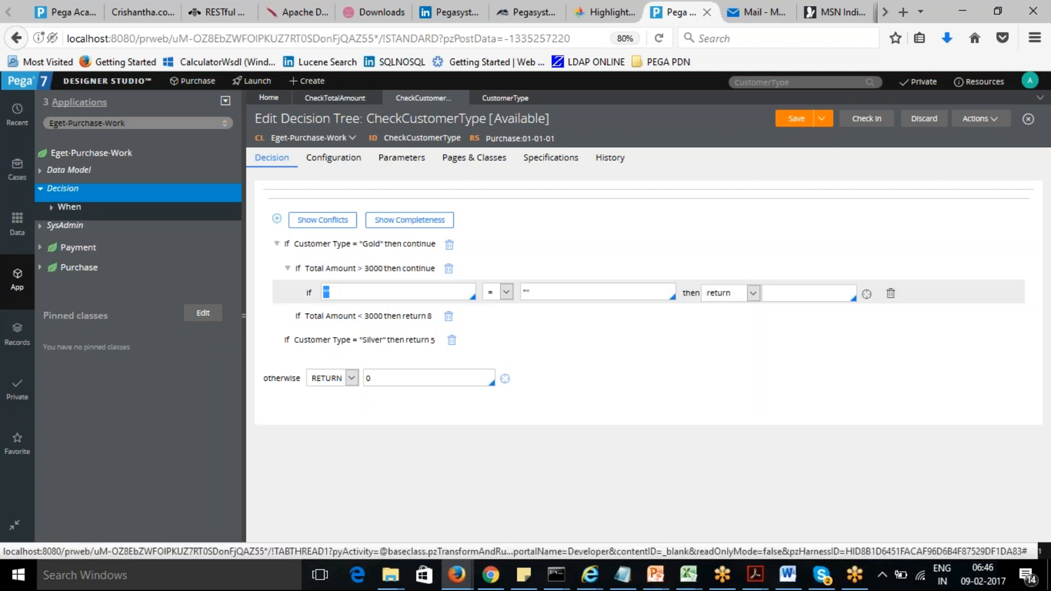
pyautogui.write('.')
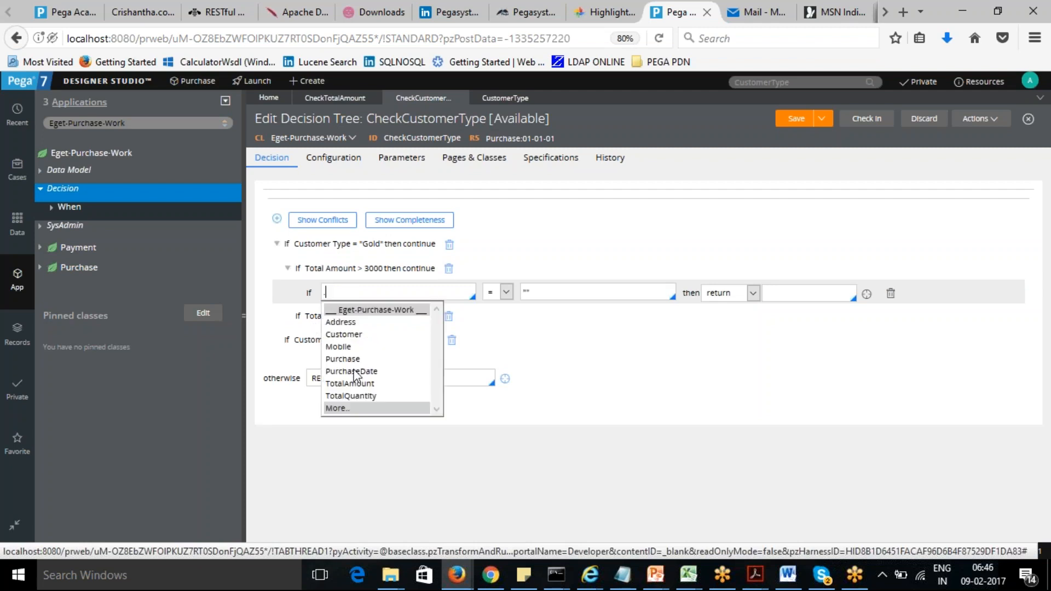
pyautogui.click(353, 396)
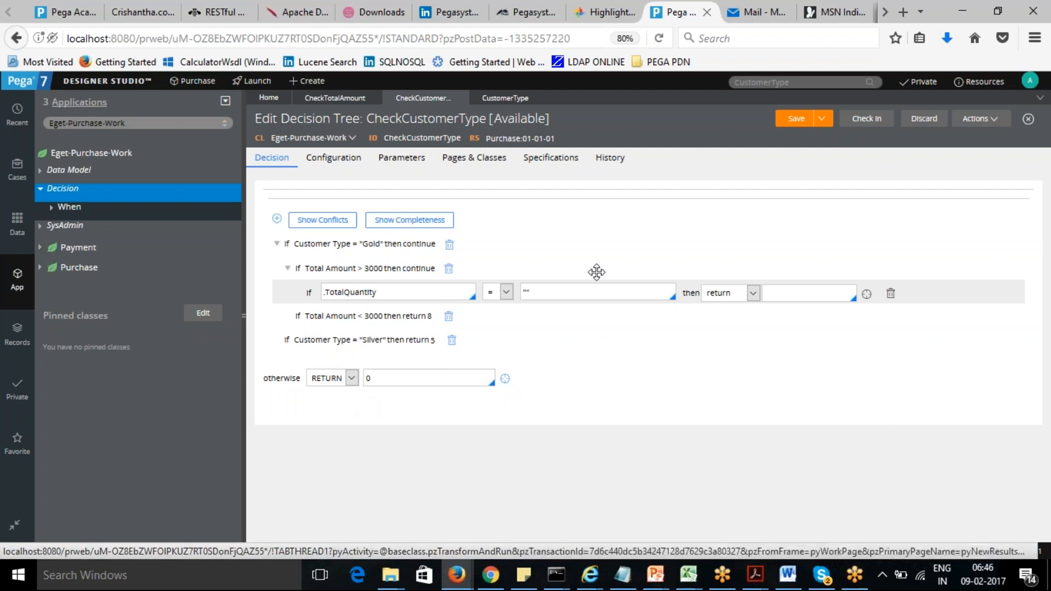
pyautogui.click(571, 289)
pyautogui.moveTo(570, 289); pyautogui.dragTo(507, 291)
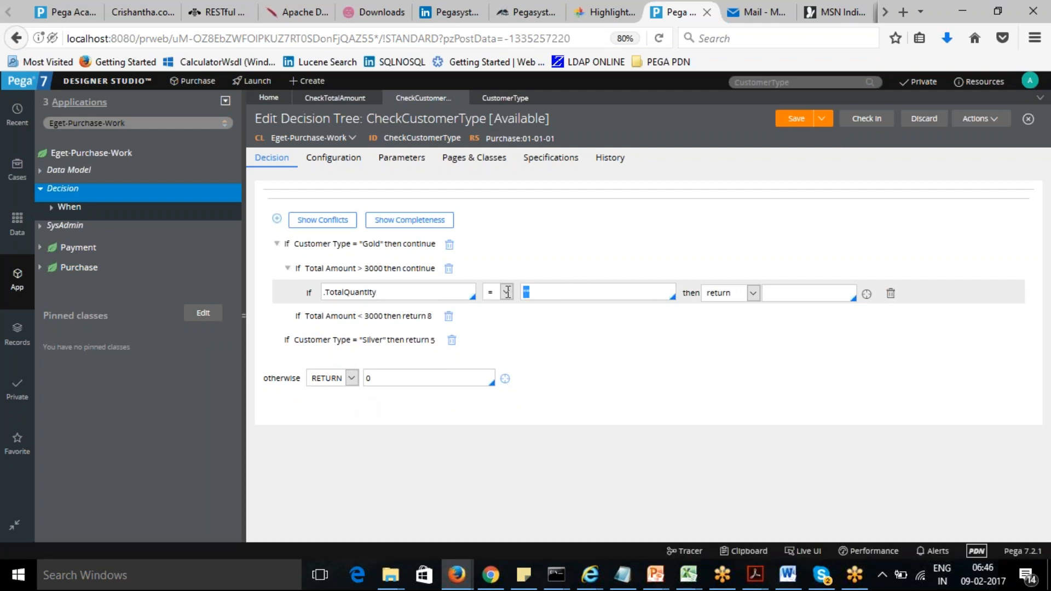
pyautogui.click(507, 292)
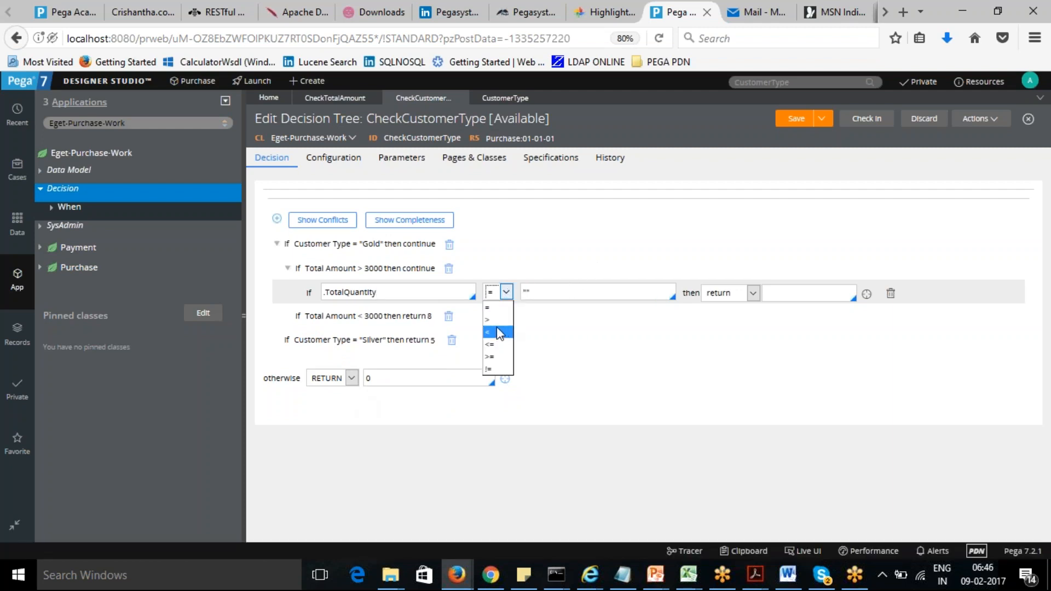
pyautogui.click(498, 323)
pyautogui.write('5')
pyautogui.click(786, 290)
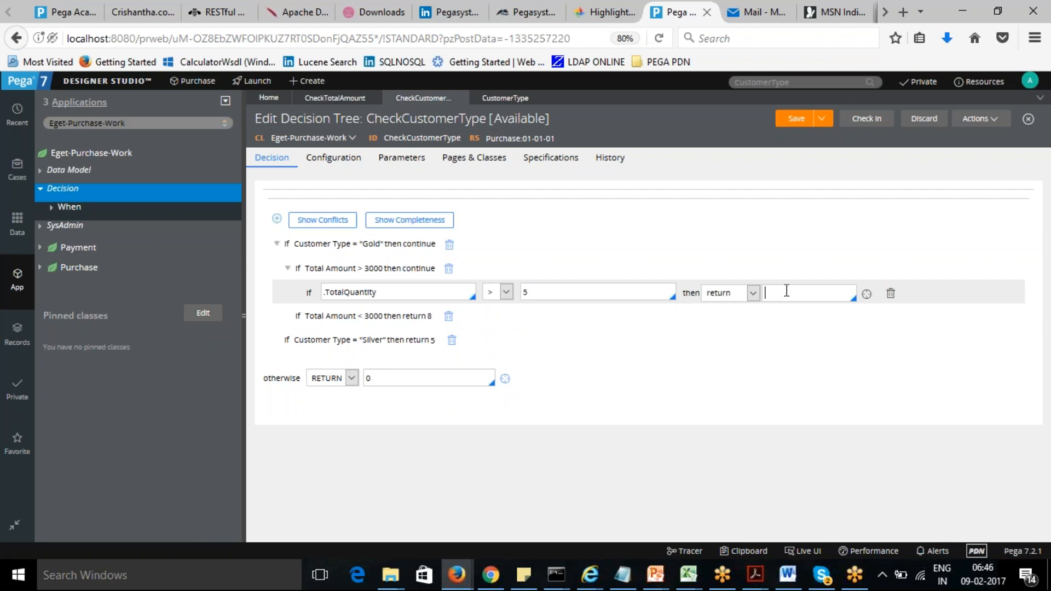
pyautogui.write('10')
pyautogui.click(753, 333)
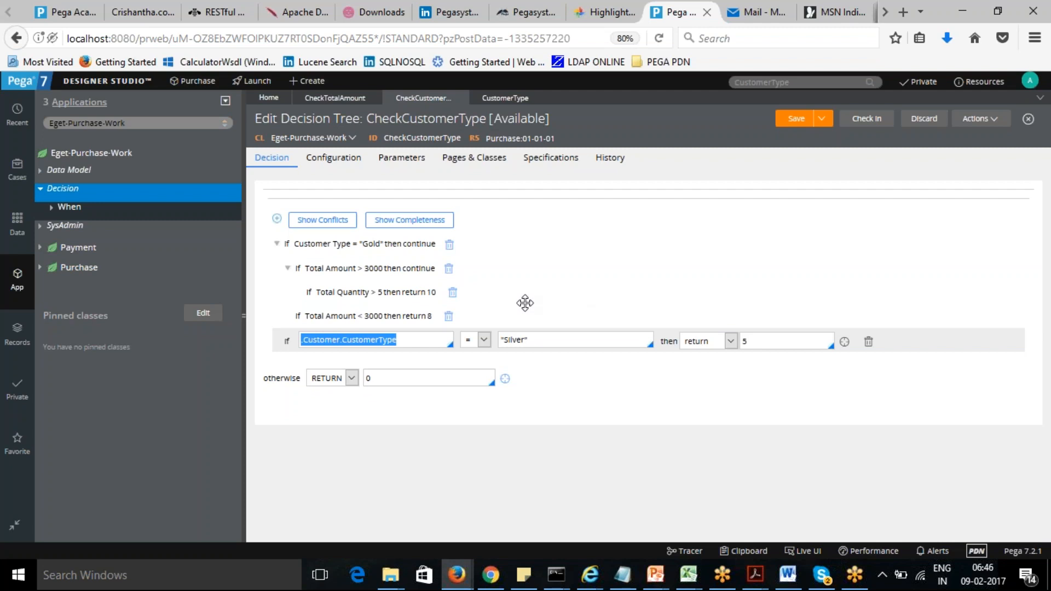
# Step: Add a sibling condition below the Total Quantity > 5 row and set its property to .TotalQuantity
pyautogui.click(395, 298)
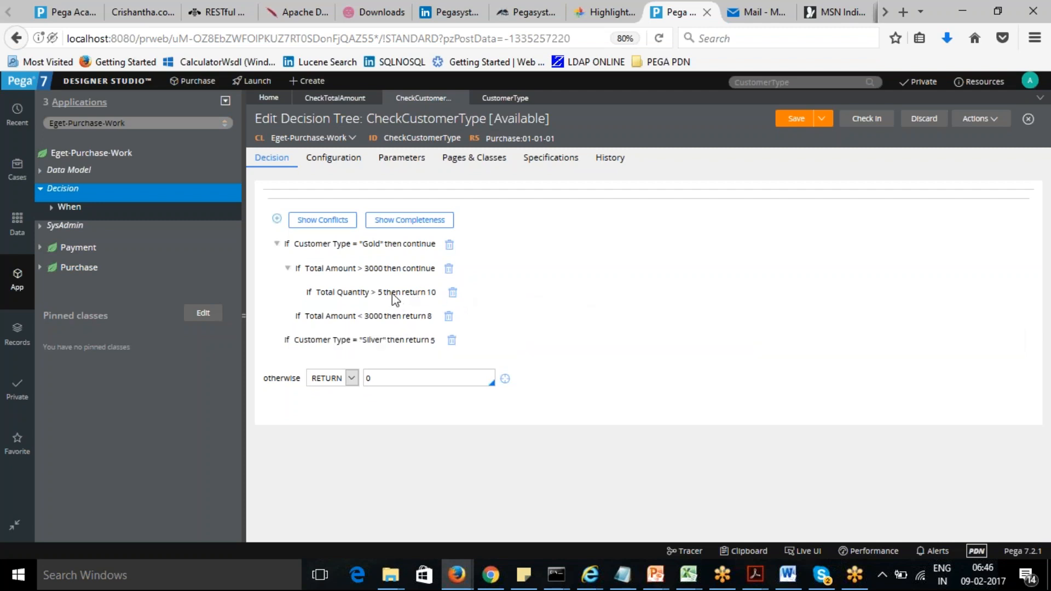
pyautogui.click(277, 219)
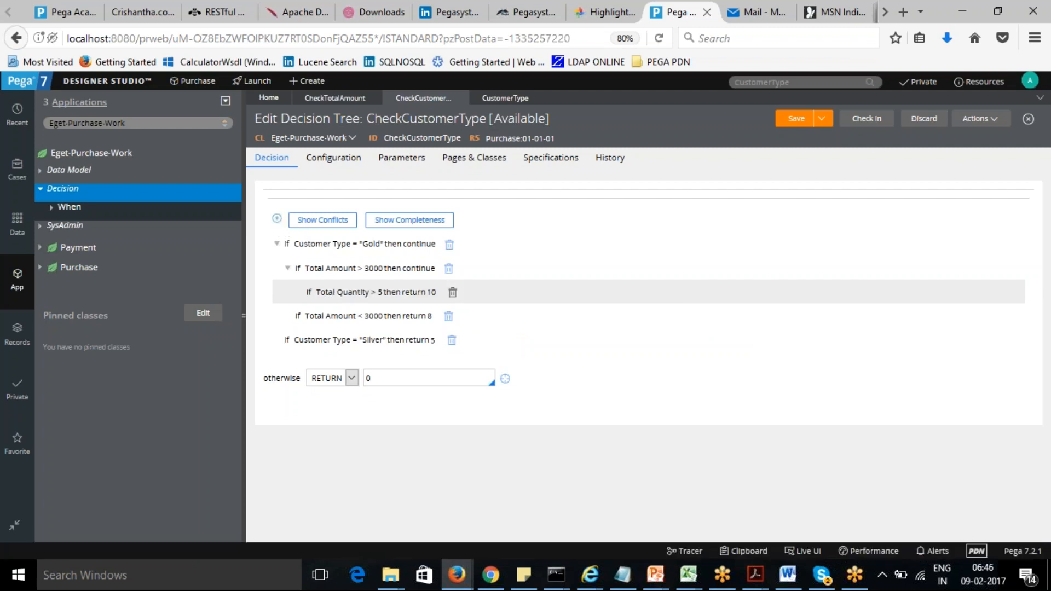
pyautogui.click(329, 293)
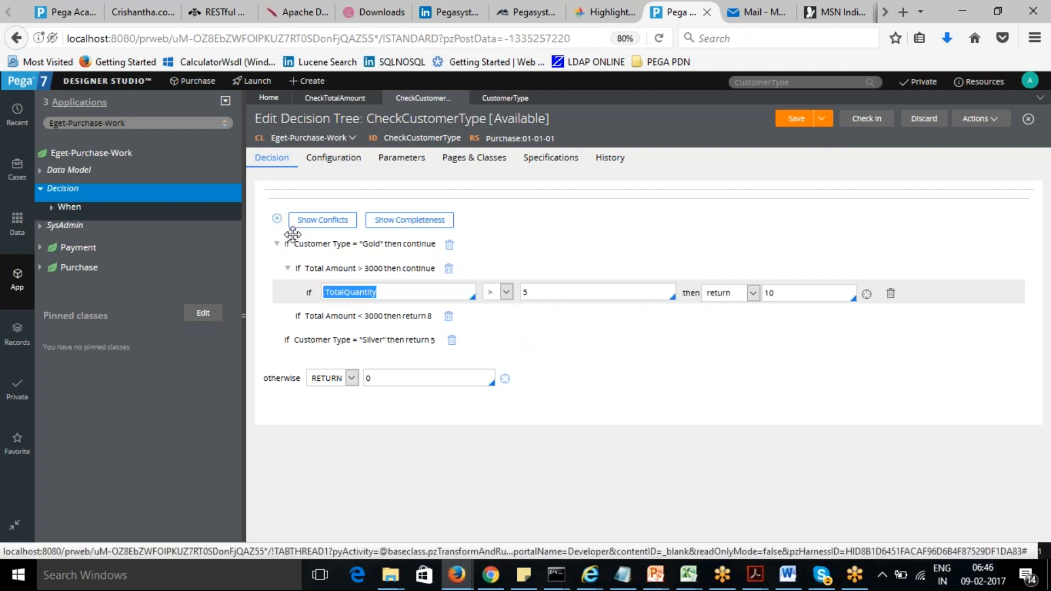
pyautogui.click(277, 219)
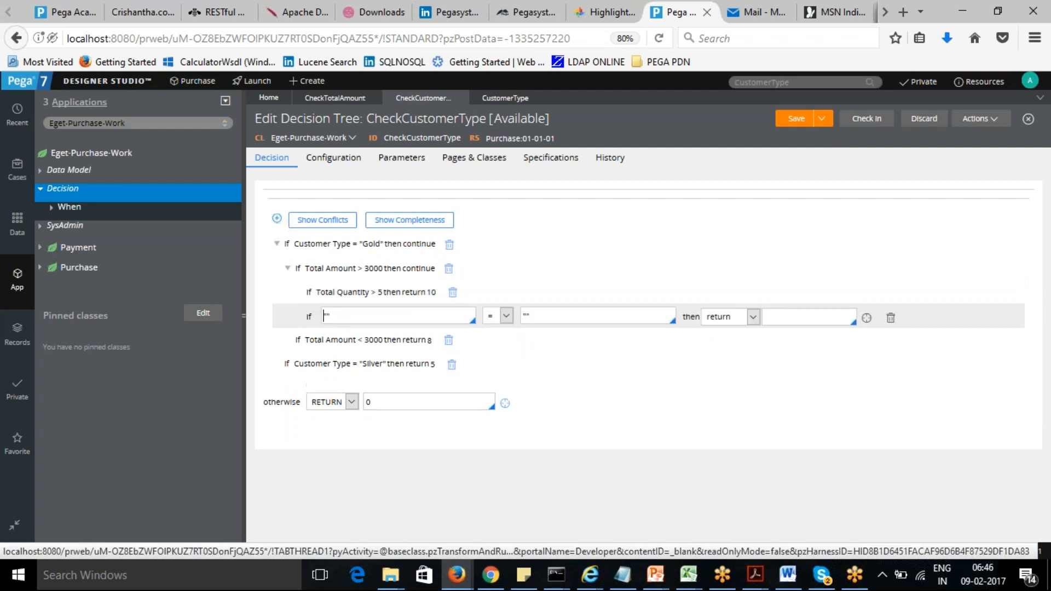
pyautogui.click(355, 318)
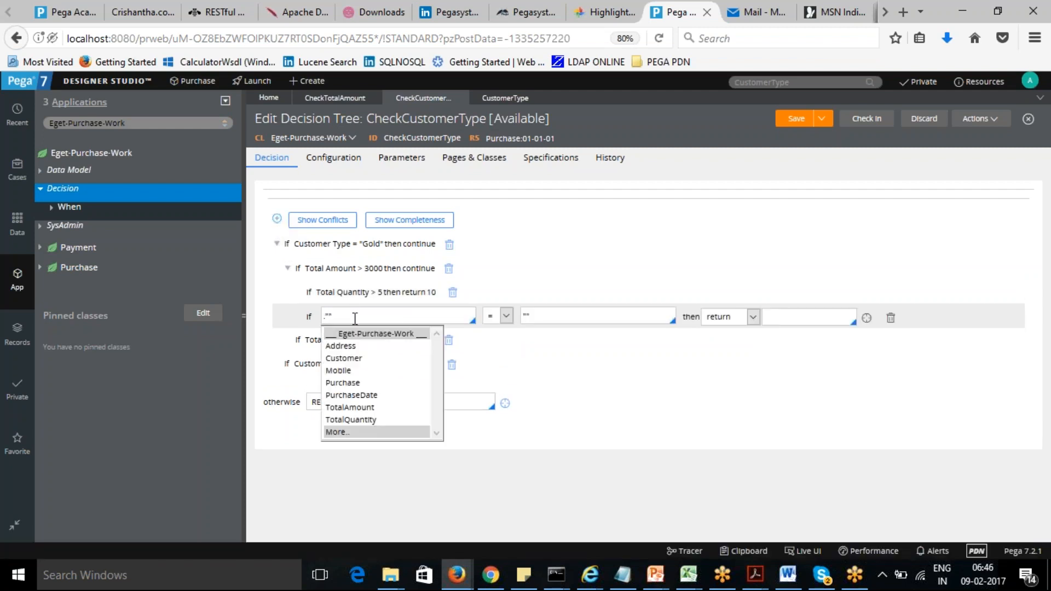
pyautogui.click(359, 420)
pyautogui.press('BackSpace')
pyautogui.press('BackSpace')
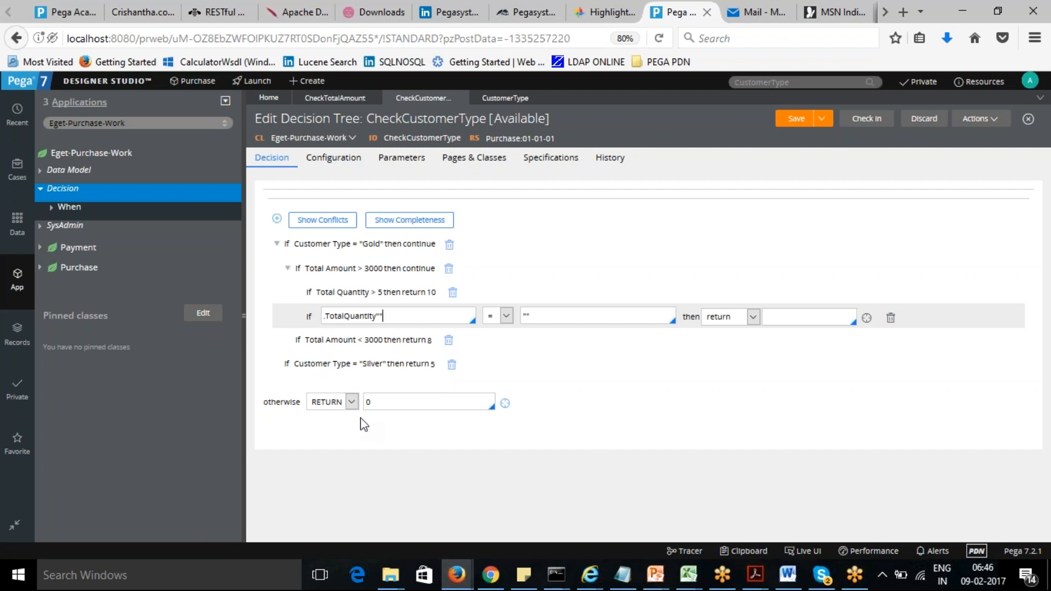
# Step: Complete the new Total Quantity condition with the operator <, comparison value 5 and return value 9
pyautogui.click(506, 316)
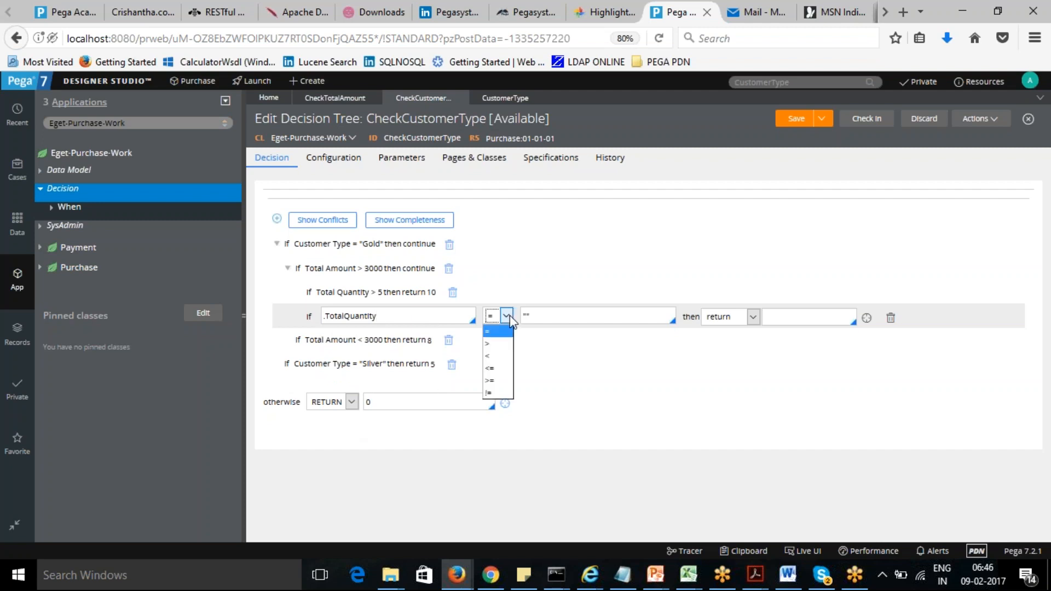
pyautogui.click(498, 357)
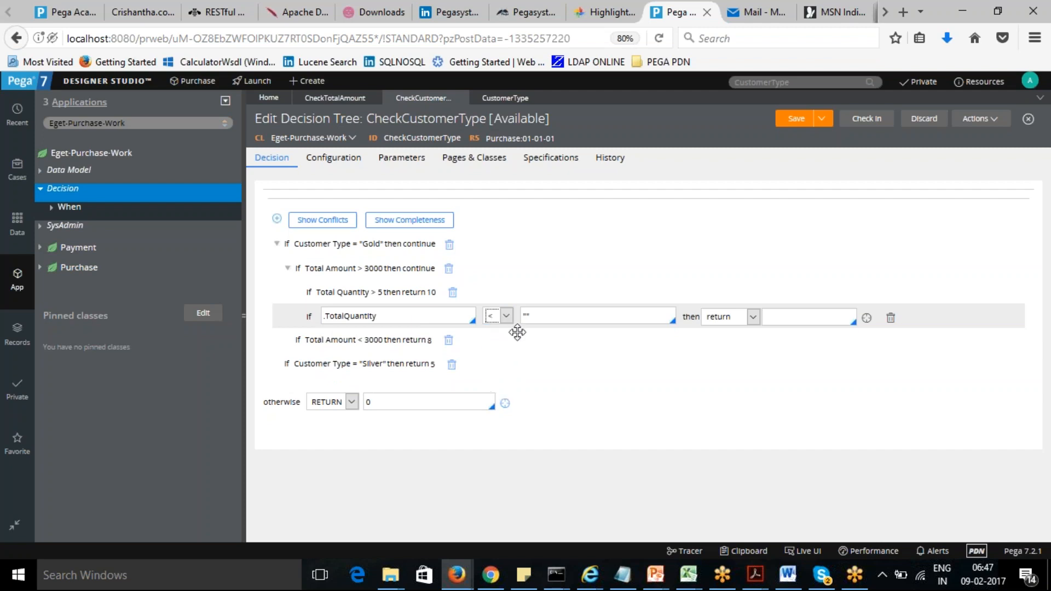
pyautogui.doubleClick(537, 316)
pyautogui.write('5')
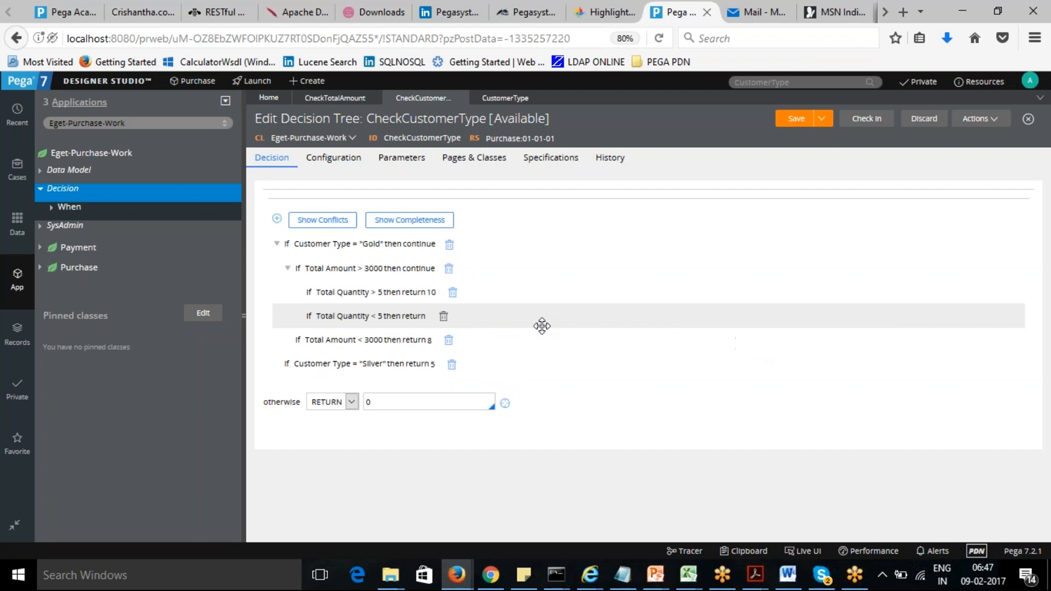
pyautogui.doubleClick(353, 317)
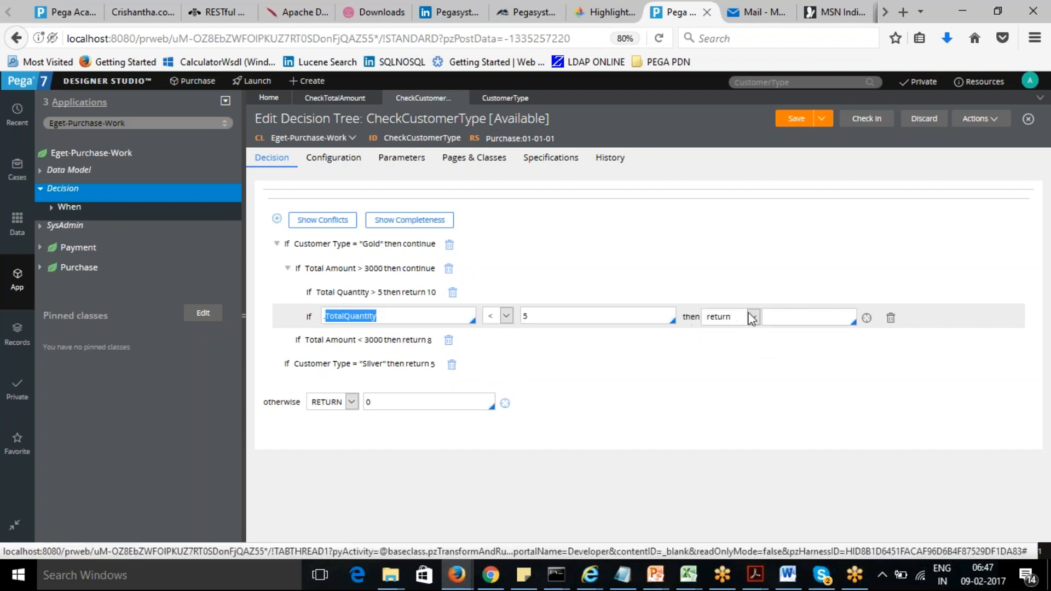
pyautogui.click(782, 315)
pyautogui.write('9')
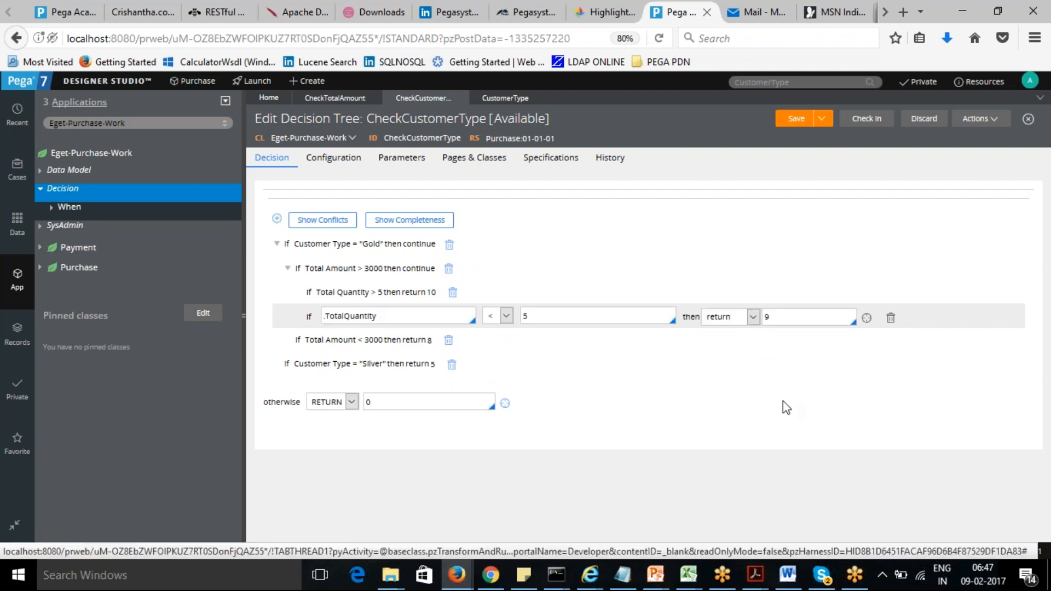
pyautogui.click(736, 181)
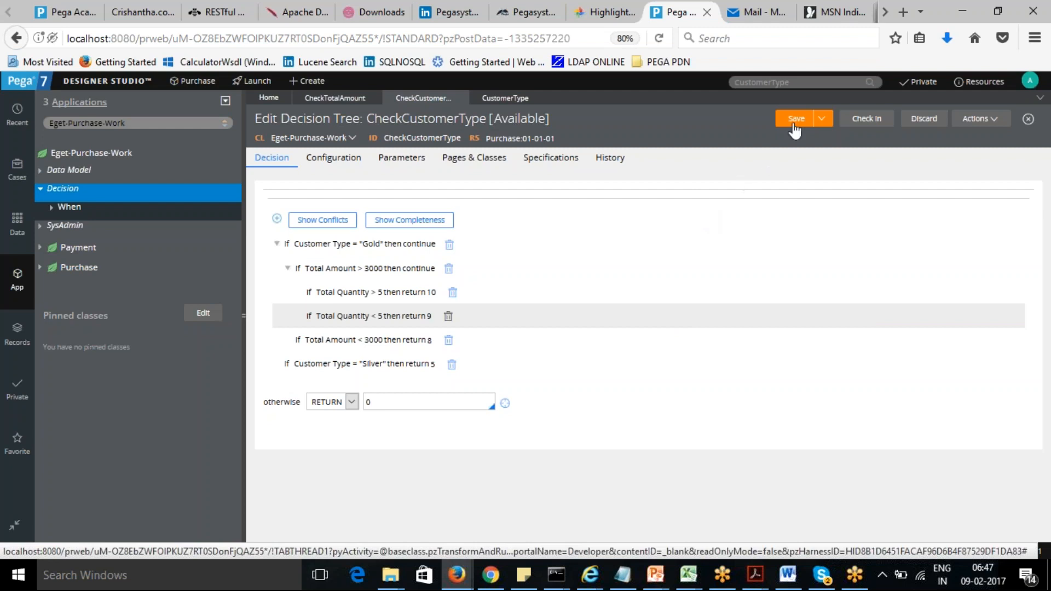
# Step: Save the CheckCustomerType decision tree with the nested quantity conditions
pyautogui.click(795, 120)
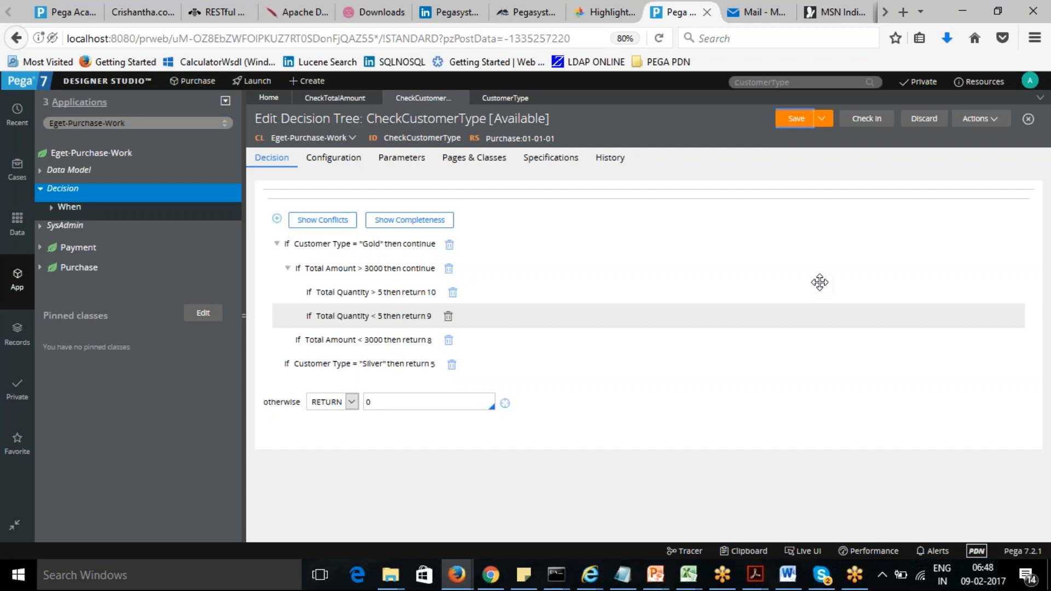
pyautogui.click(794, 122)
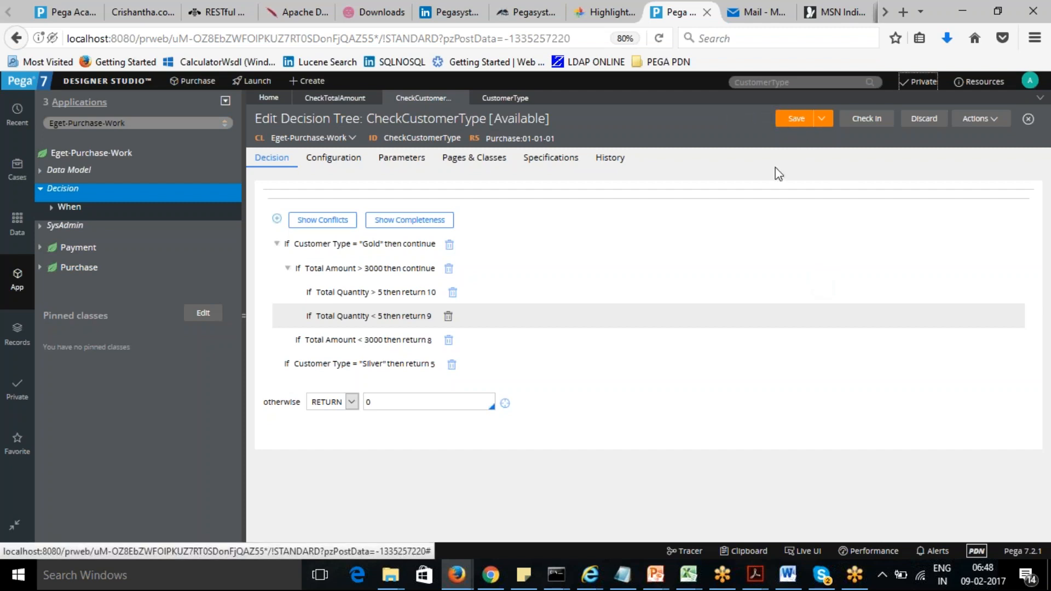
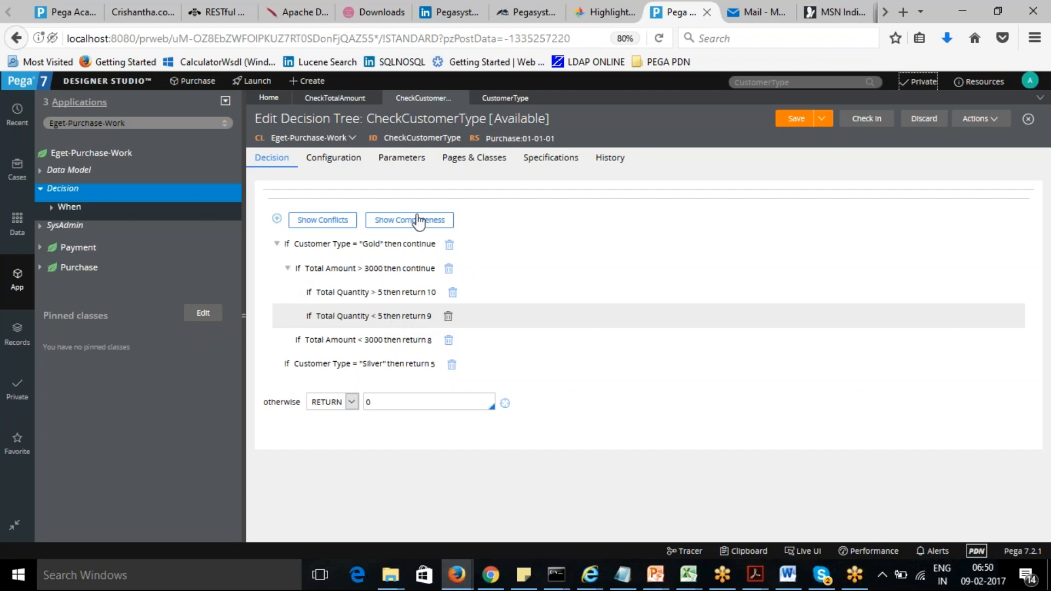
pyautogui.click(796, 119)
# Step: Expand the Data Model of Eget-Purchase-Work to list its properties
pyautogui.click(41, 170)
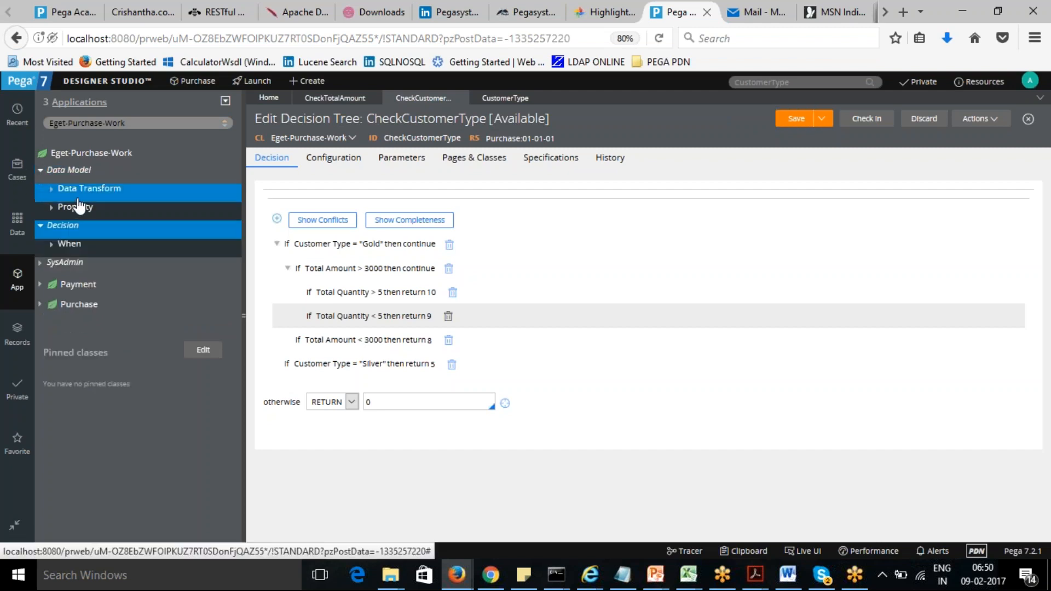
pyautogui.click(52, 208)
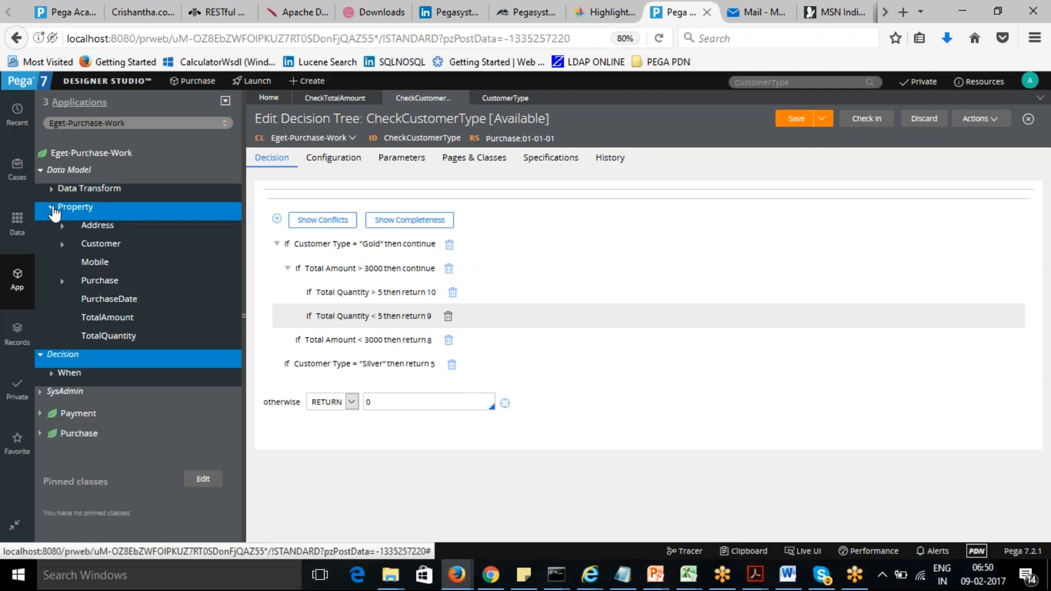
# Step: Open the property creation form for Eget-Purchase-Work and add a field named Role with type Picklist
pyautogui.rightClick(85, 216)
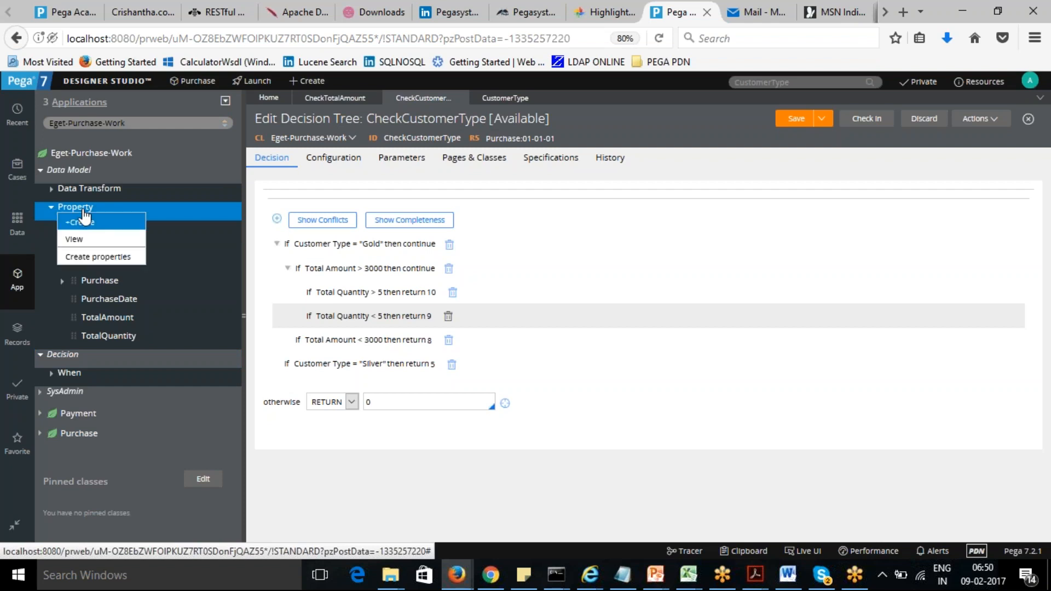
pyautogui.click(93, 257)
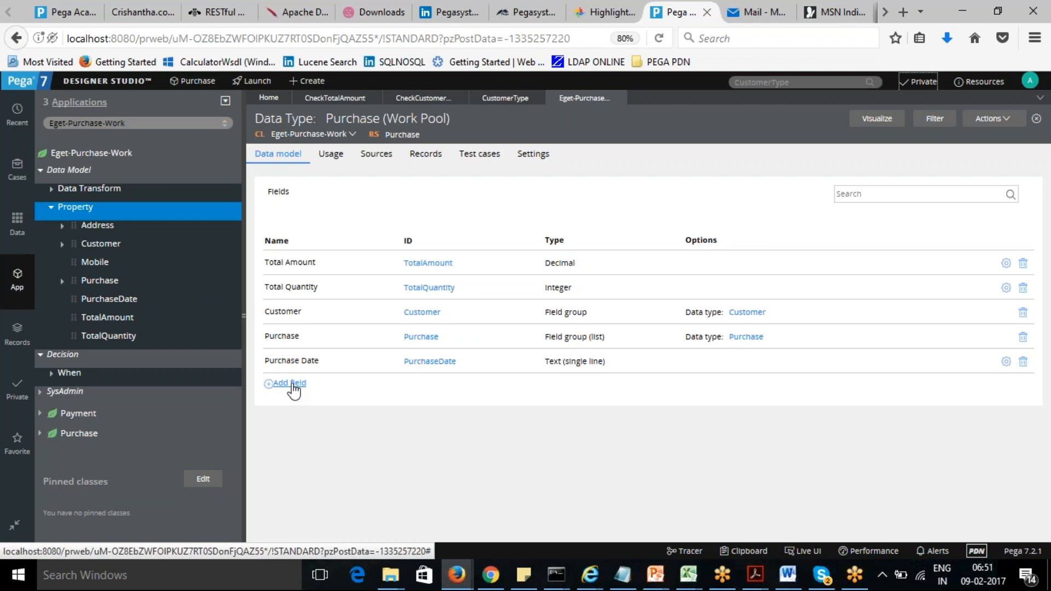
pyautogui.click(285, 390)
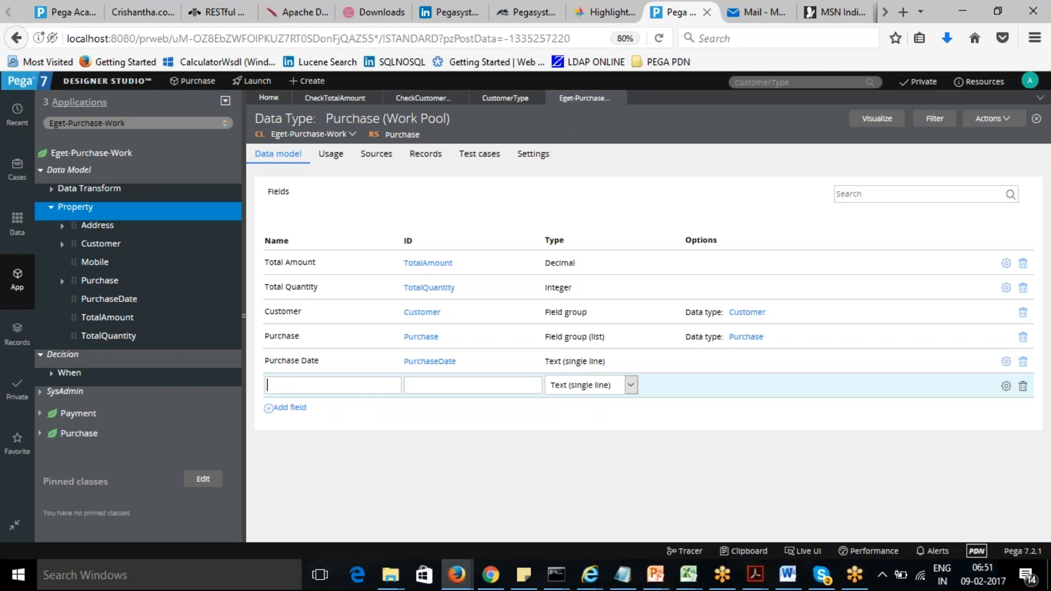
pyautogui.write('Role')
pyautogui.click(517, 387)
pyautogui.click(630, 385)
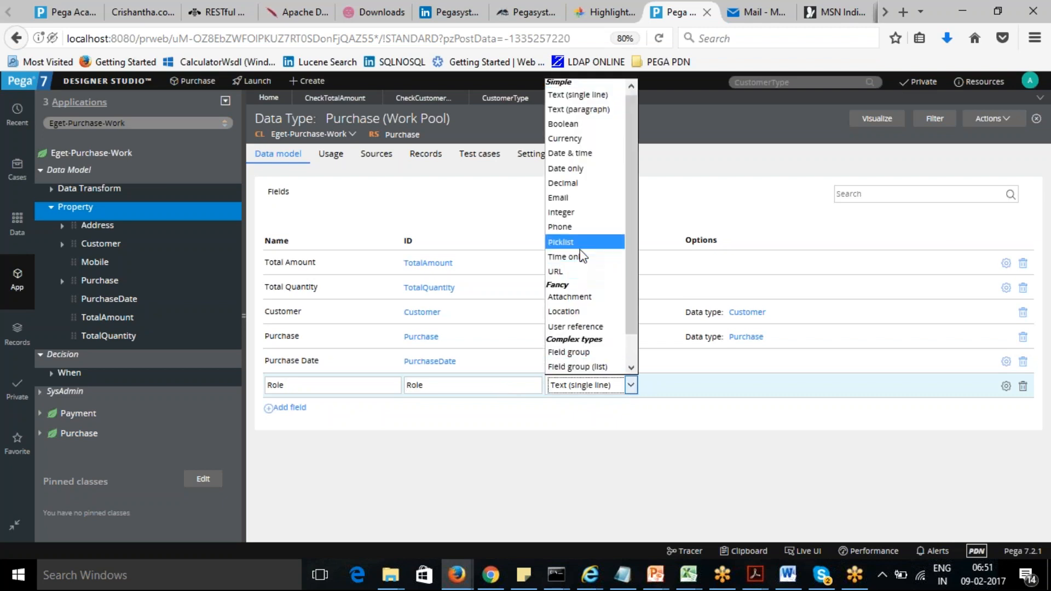
pyautogui.click(580, 247)
# Step: Add another field named Rank with type Picklist below the Role field
pyautogui.click(291, 409)
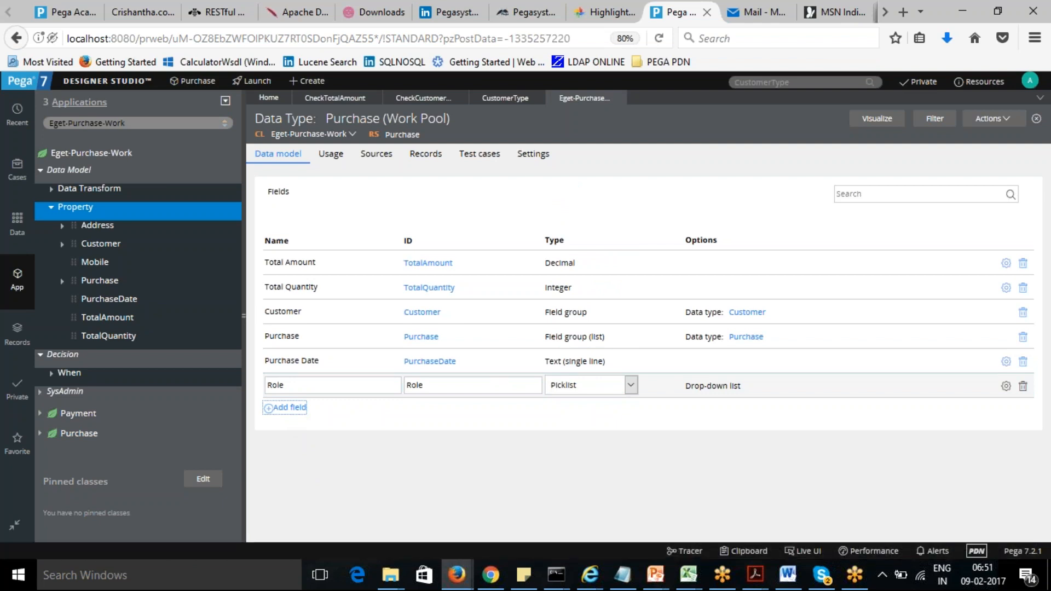
pyautogui.write('Rank')
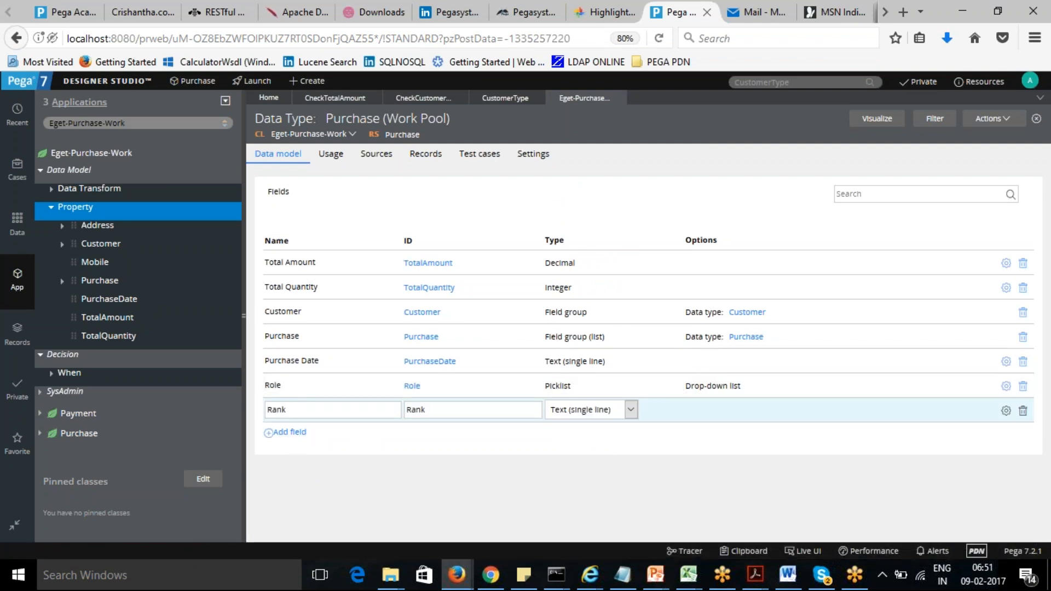
pyautogui.click(631, 410)
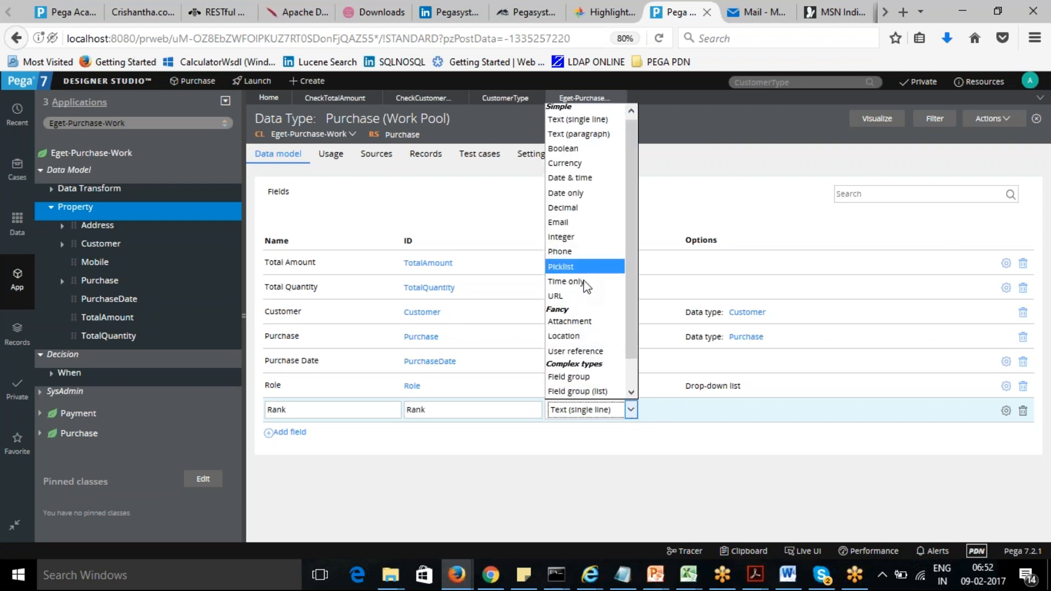
pyautogui.click(586, 268)
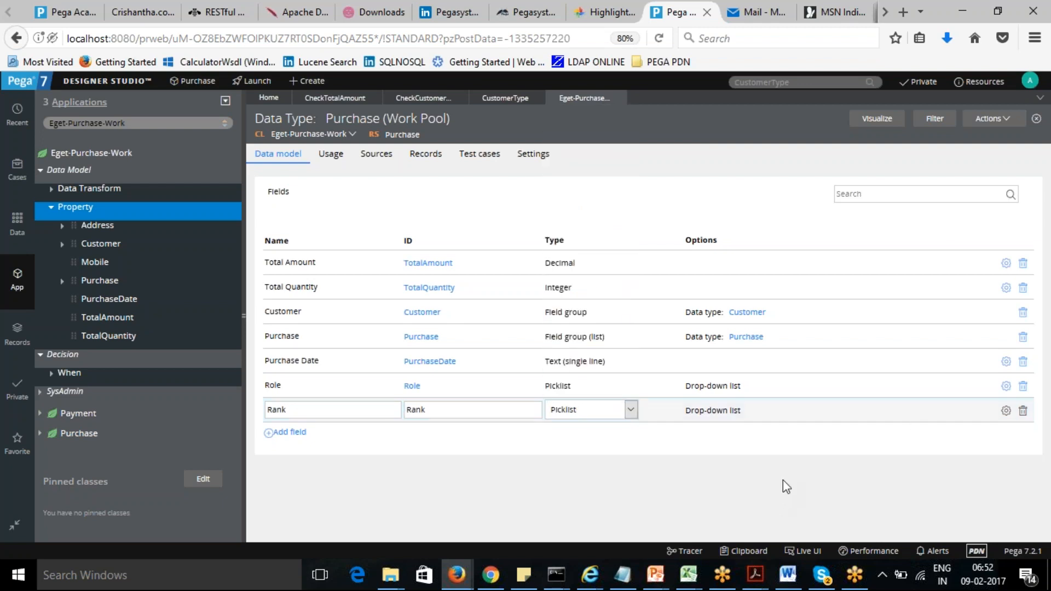
# Step: Give the Role picklist the choices Sales Agent, Sales Supervisor and Sales Manager, and submit the options
pyautogui.click(1006, 386)
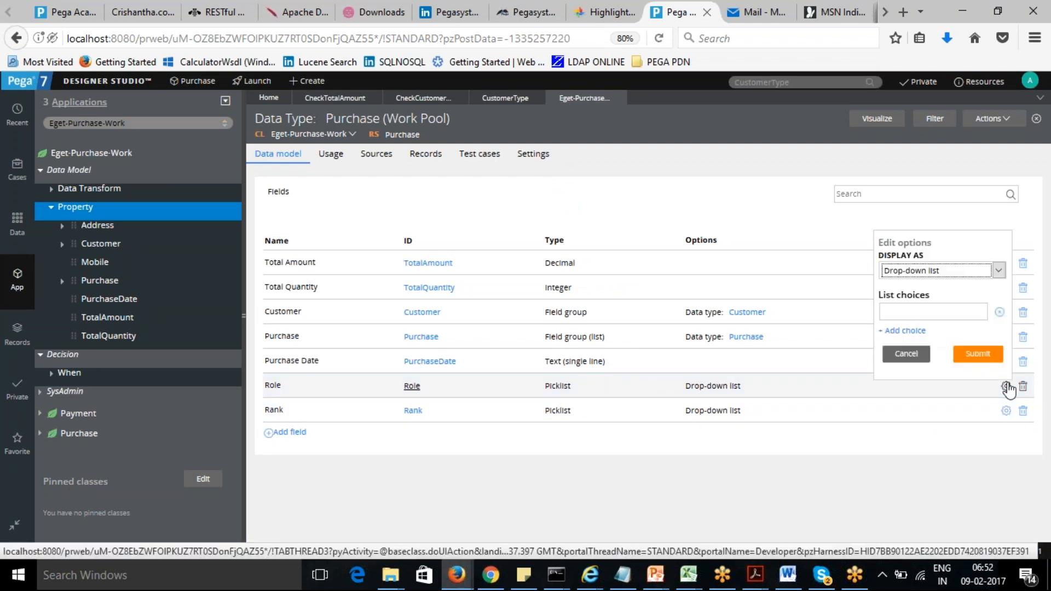
pyautogui.click(917, 311)
pyautogui.write('Sal')
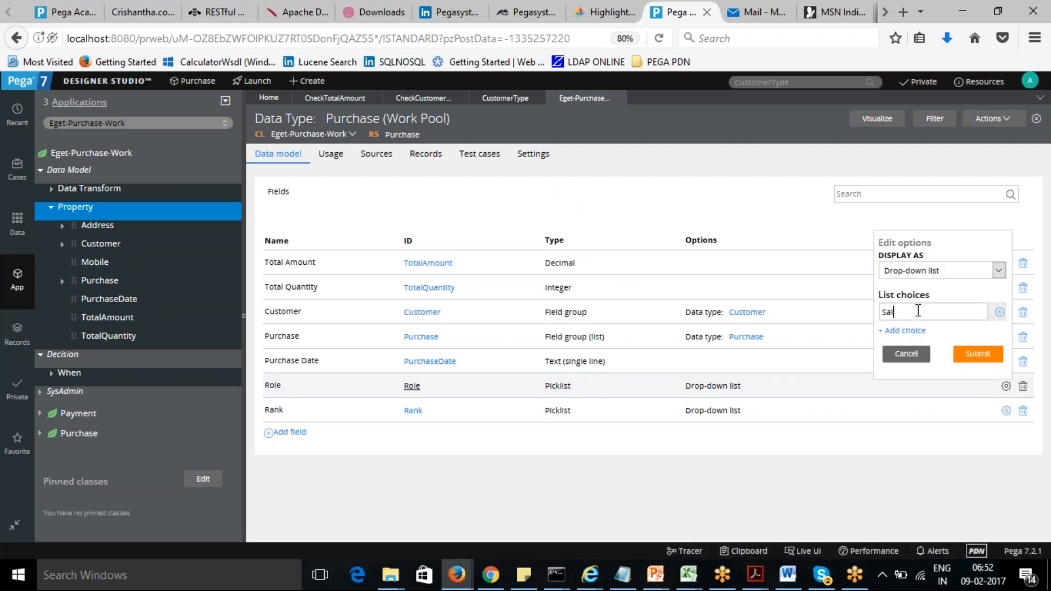
pyautogui.write('es Agent')
pyautogui.click(905, 331)
pyautogui.write('Sales Su')
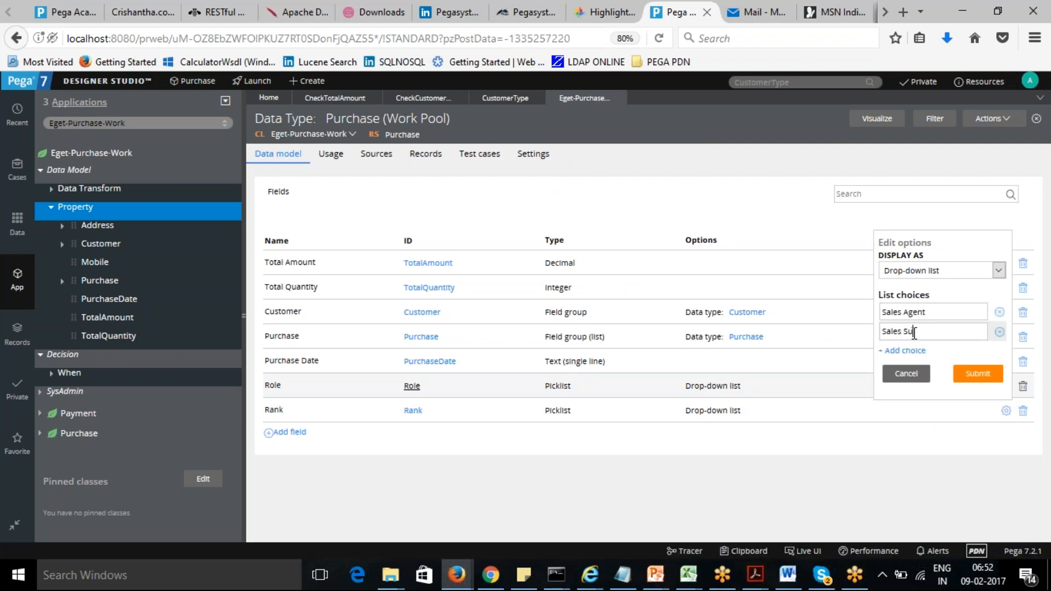
pyautogui.write('pervisor')
pyautogui.click(905, 351)
pyautogui.write('Sales Mana')
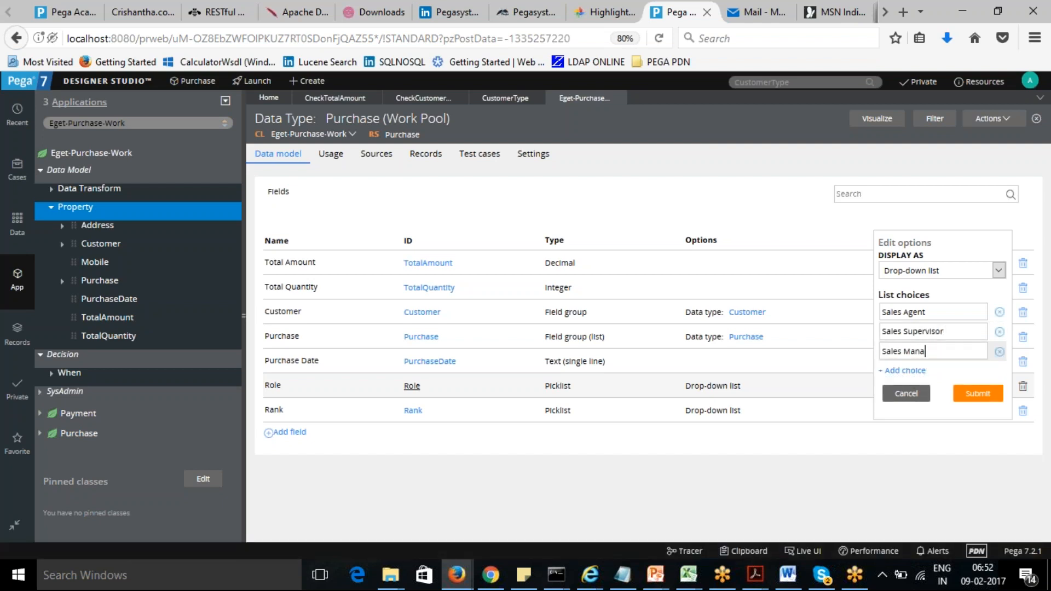
pyautogui.write('ger')
pyautogui.click(973, 399)
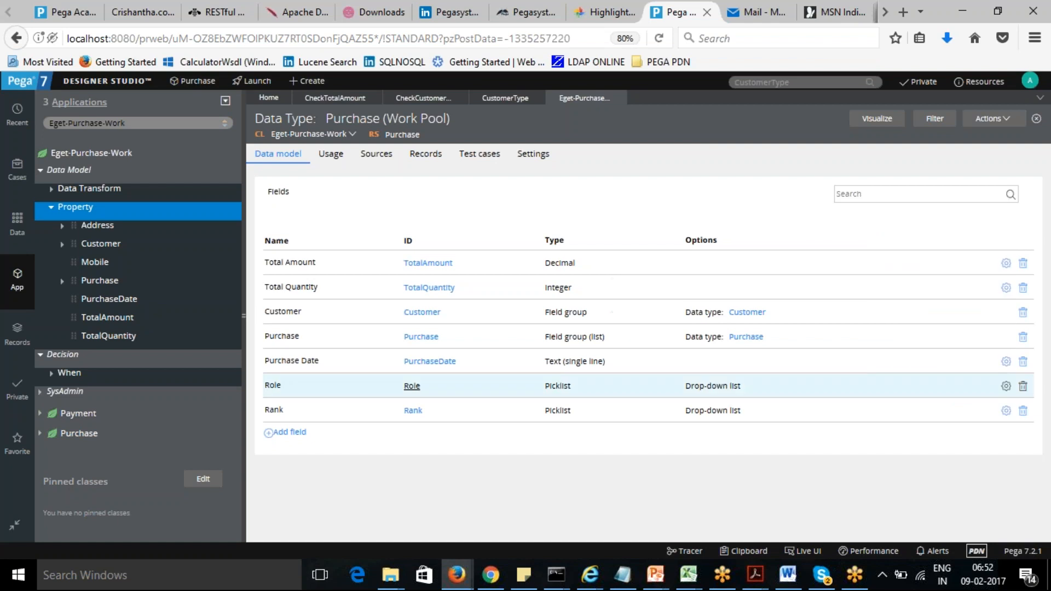
# Step: Fill in the list choices of the Rank picklist, starting with 1, and submit the options
pyautogui.click(1005, 411)
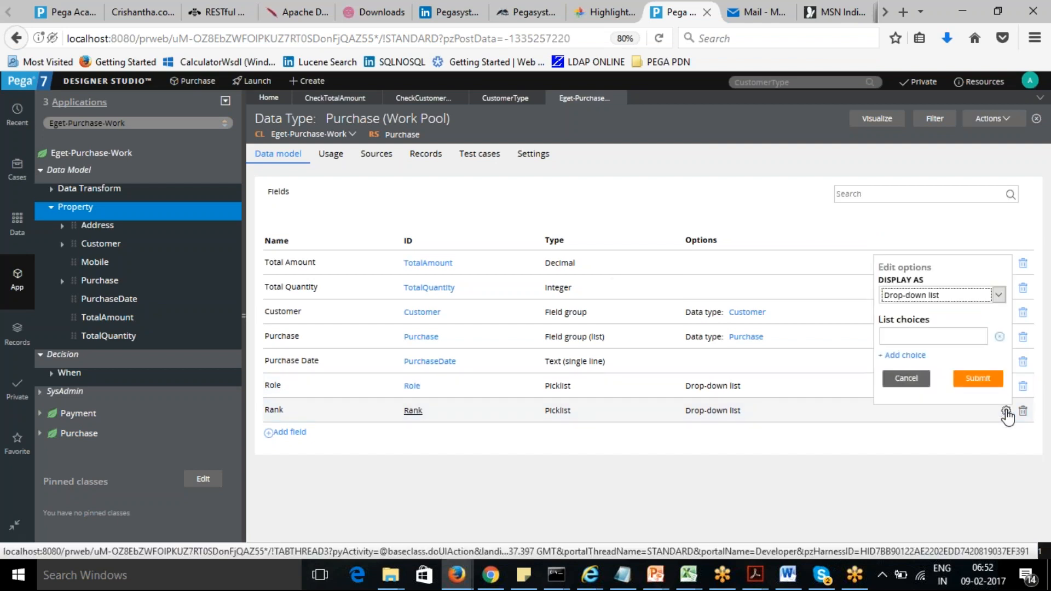
pyautogui.click(951, 337)
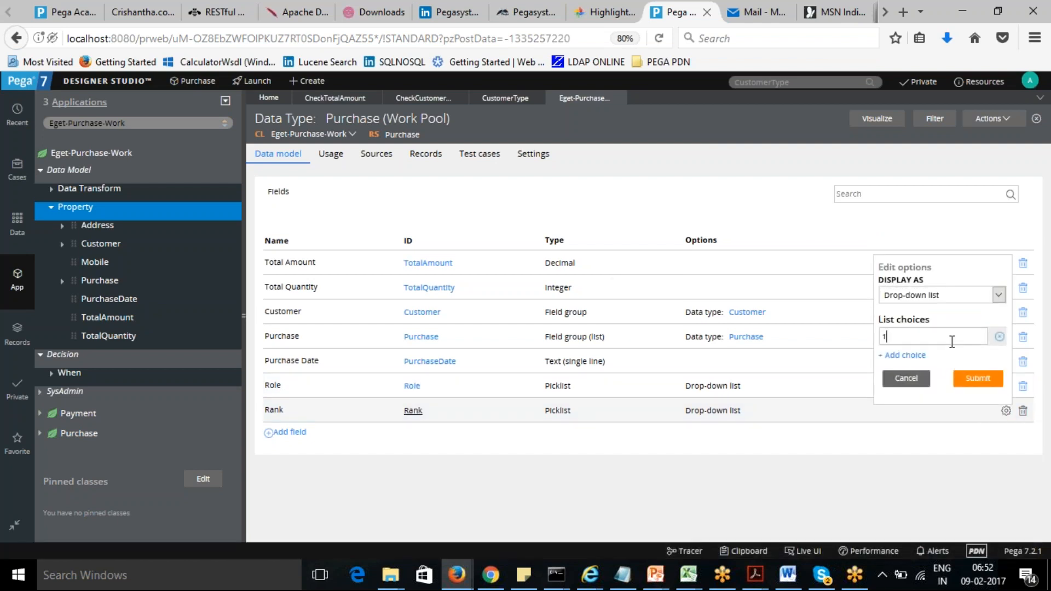
pyautogui.click(922, 357)
pyautogui.click(974, 398)
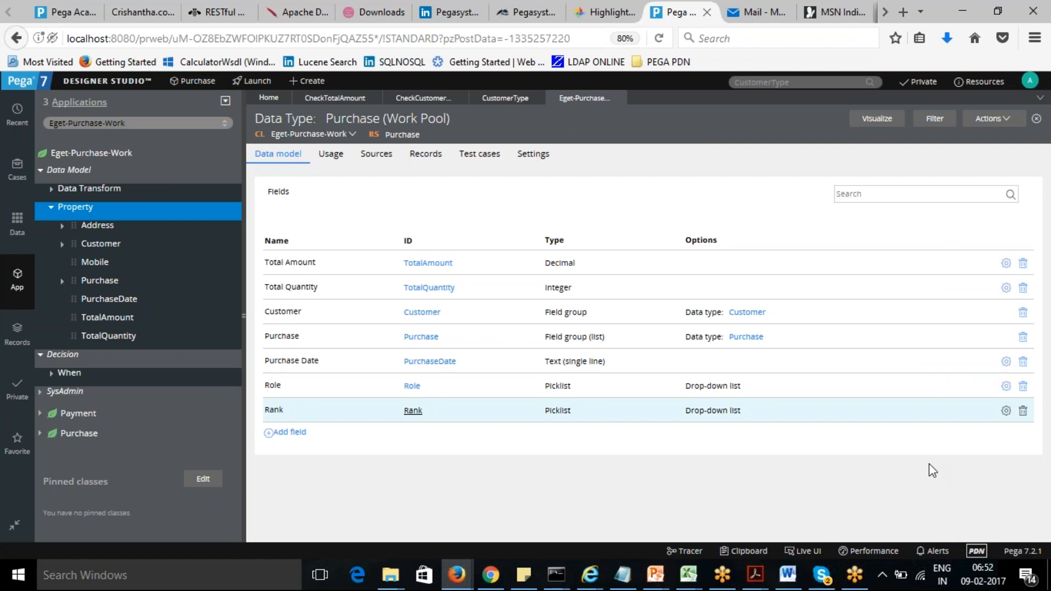
pyautogui.click(72, 355)
pyautogui.rightClick(71, 359)
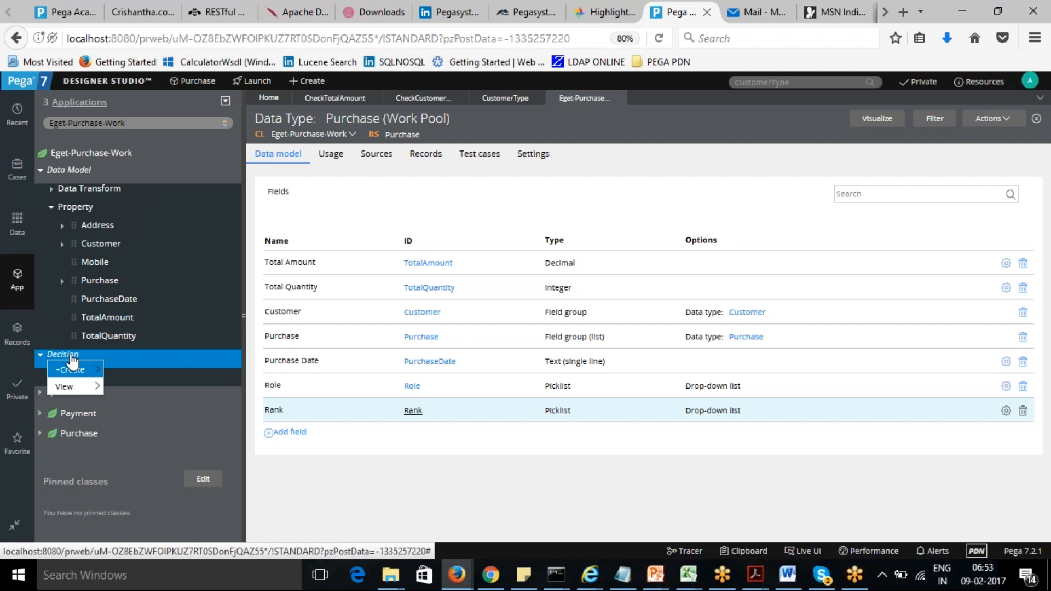
pyautogui.moveTo(73, 370)
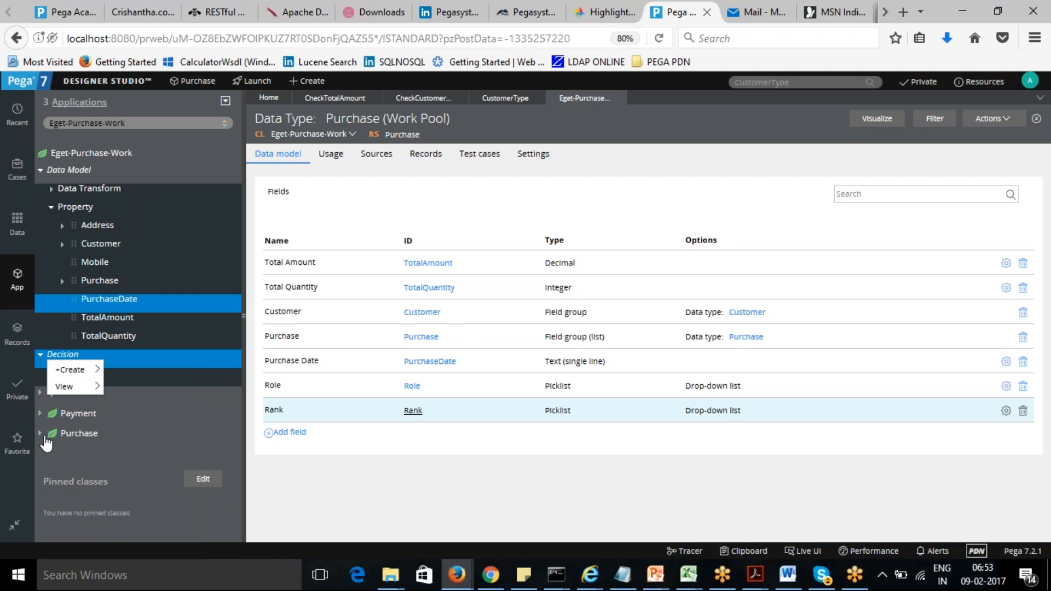
pyautogui.click(40, 355)
# Step: Start a new Map Value decision record and apply it to the class Eget-Purchase-Work
pyautogui.click(310, 83)
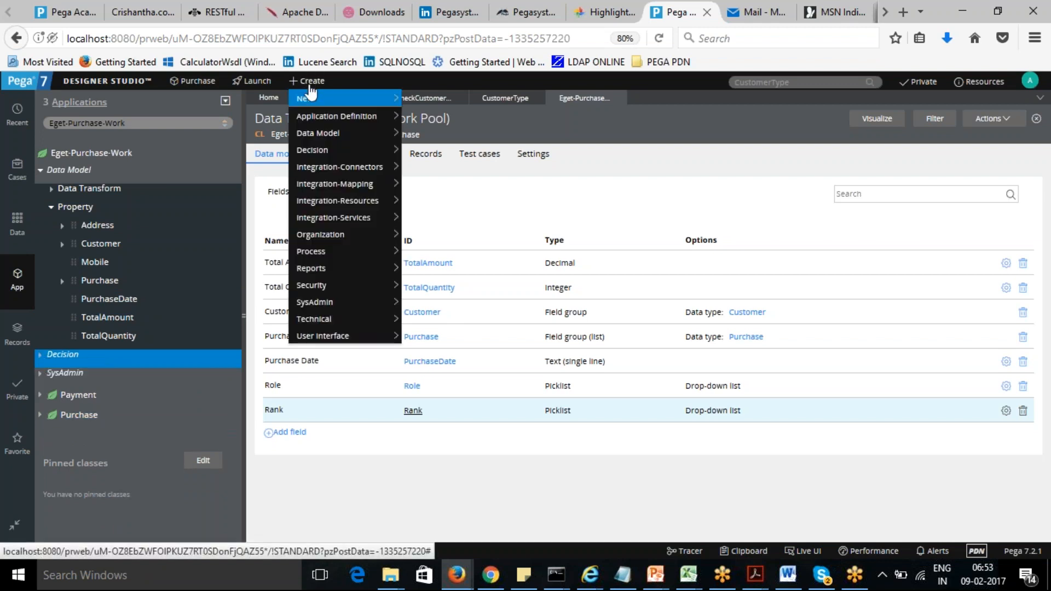
pyautogui.moveTo(331, 152)
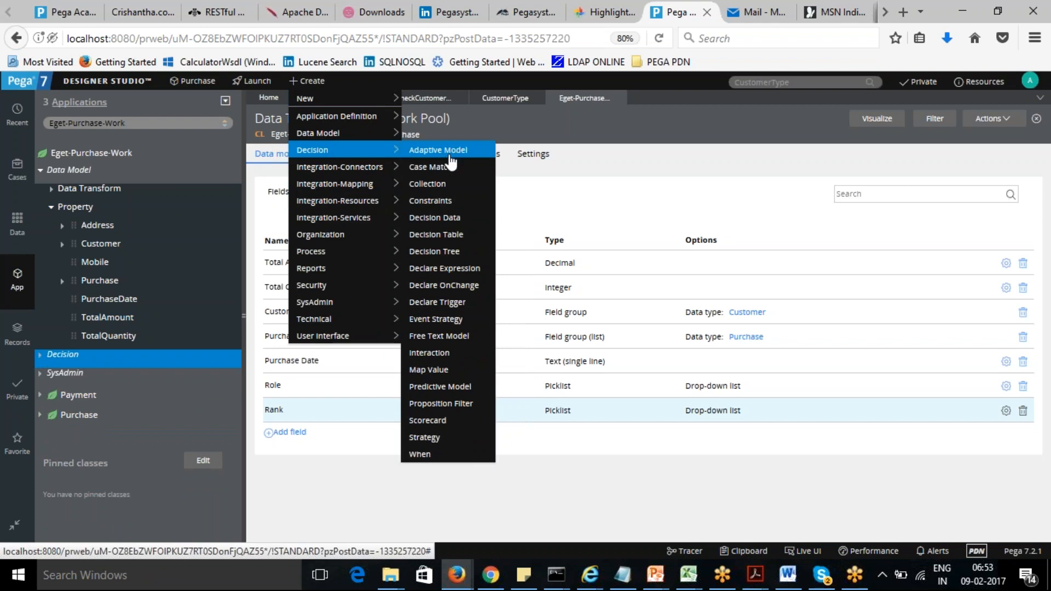
pyautogui.click(438, 370)
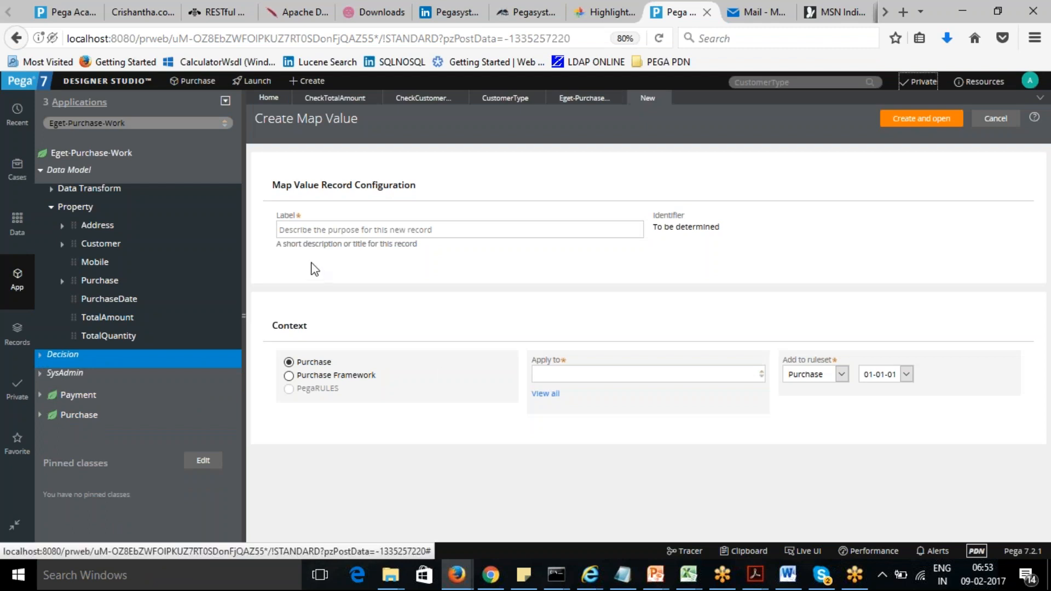
pyautogui.click(344, 99)
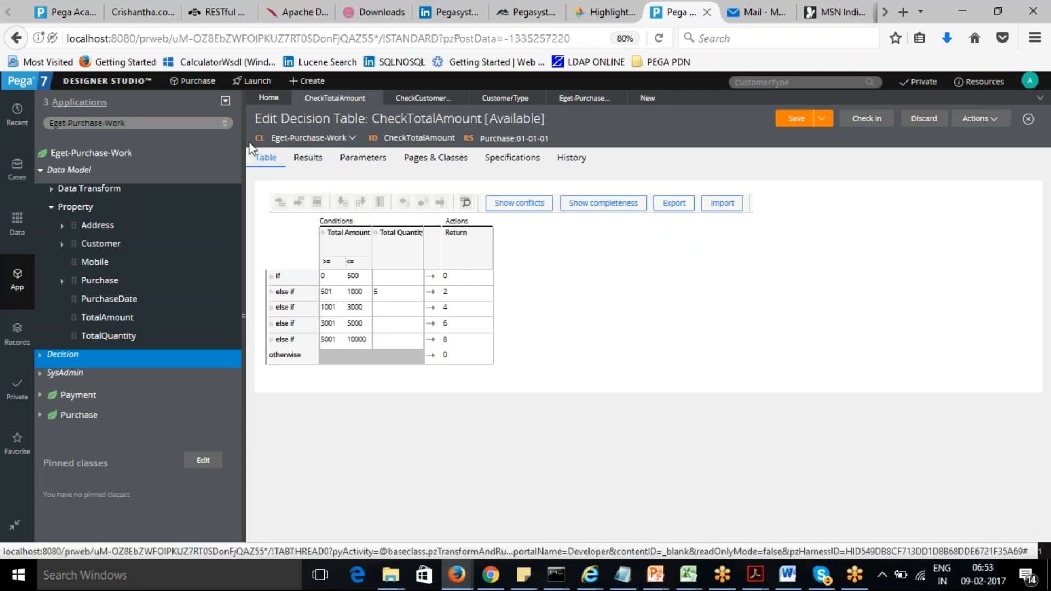
pyautogui.moveTo(268, 130); pyautogui.dragTo(347, 156)
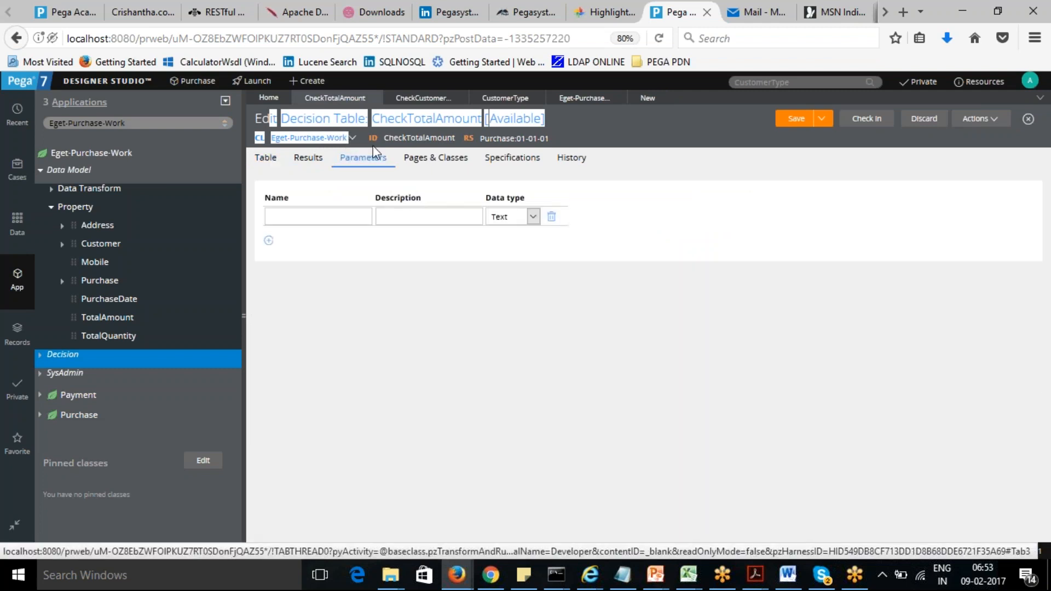
pyautogui.click(646, 98)
pyautogui.click(572, 376)
pyautogui.write('Eget')
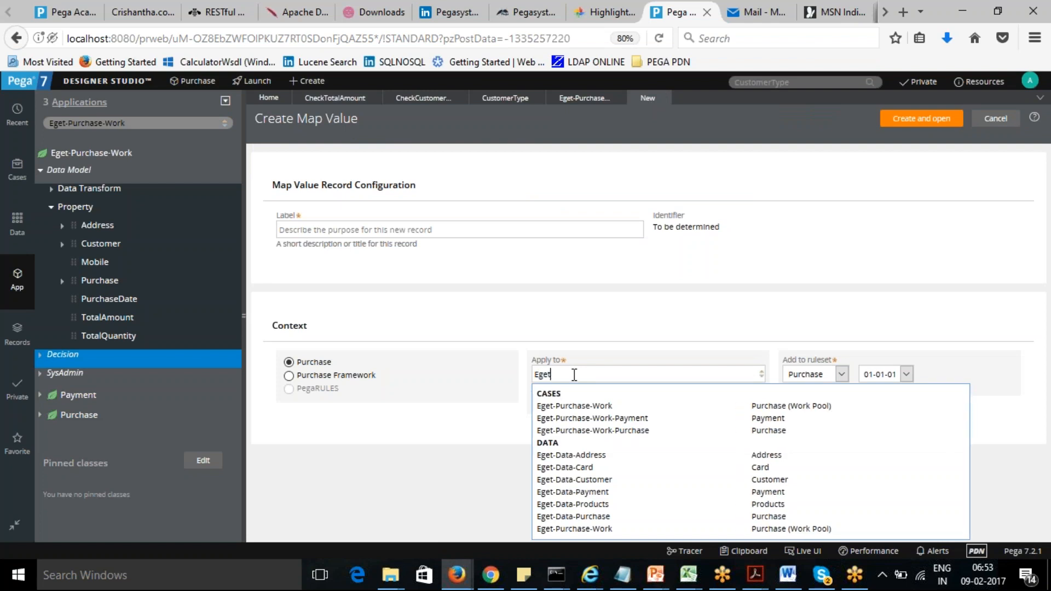
pyautogui.click(577, 406)
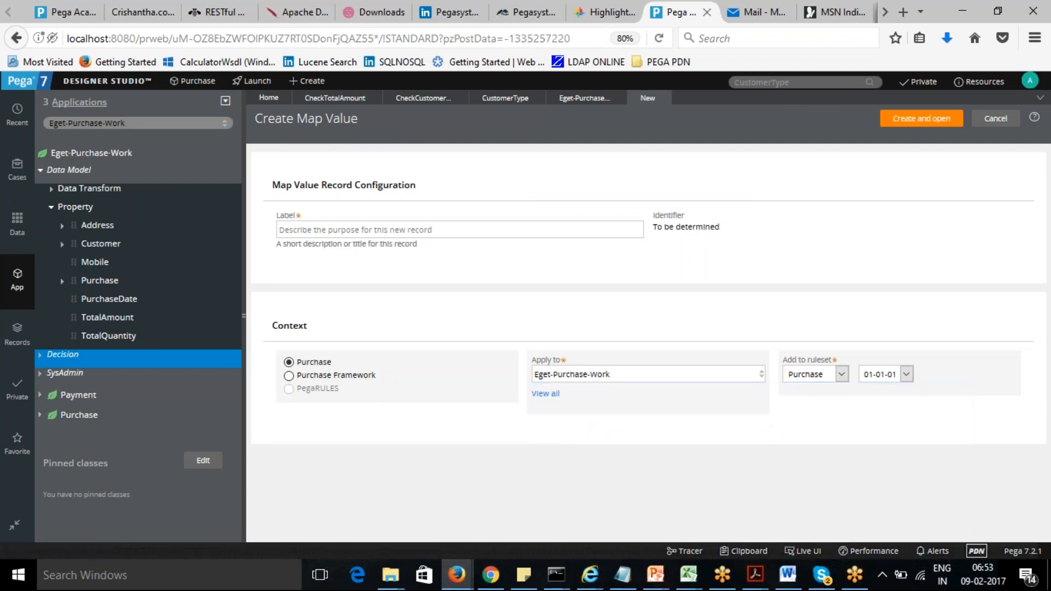
# Step: Label the new map value ChecktargetbyRoleRank, then create and open the record
pyautogui.click(394, 226)
pyautogui.write('Check')
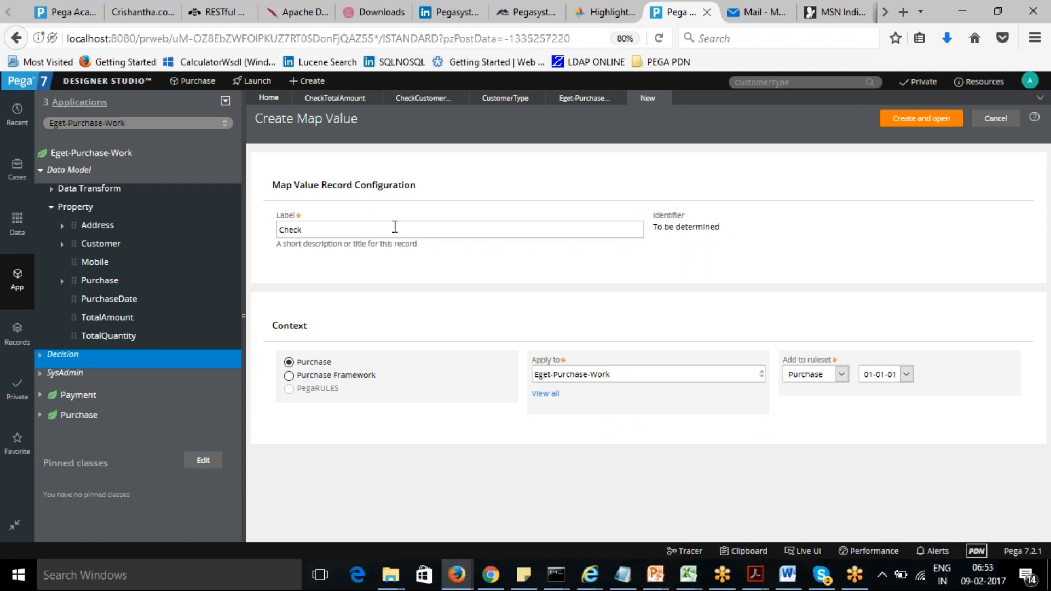
pyautogui.write('tage')
pyautogui.press('BackSpace')
pyautogui.write('rgetbyRoleRank')
pyautogui.click(782, 282)
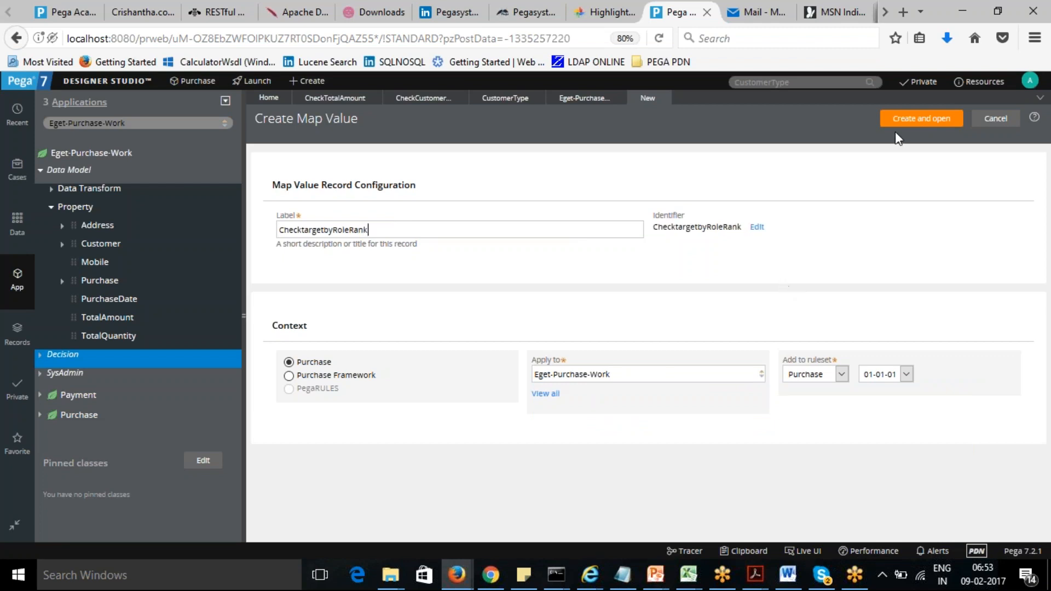
pyautogui.click(910, 124)
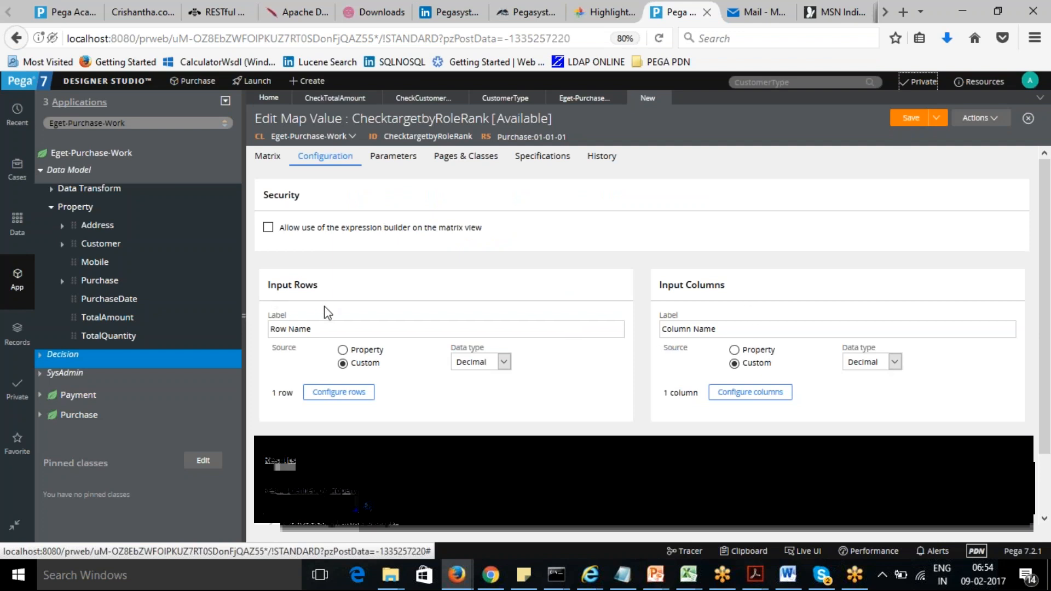
# Step: Set the Input Rows source of the map value to the property .Role
pyautogui.click(323, 330)
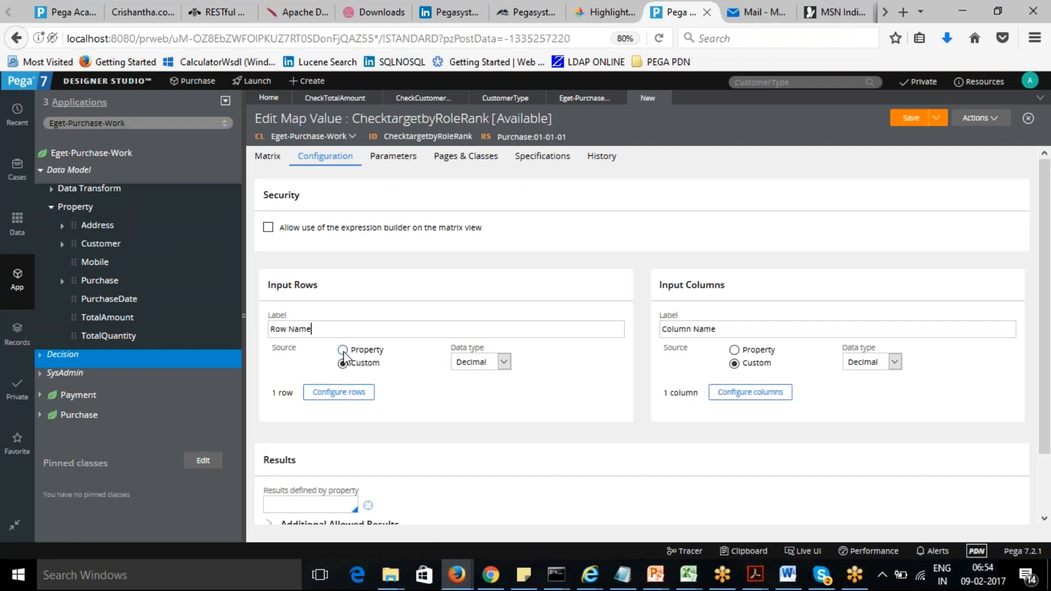
pyautogui.click(343, 351)
pyautogui.click(532, 366)
pyautogui.write('Role')
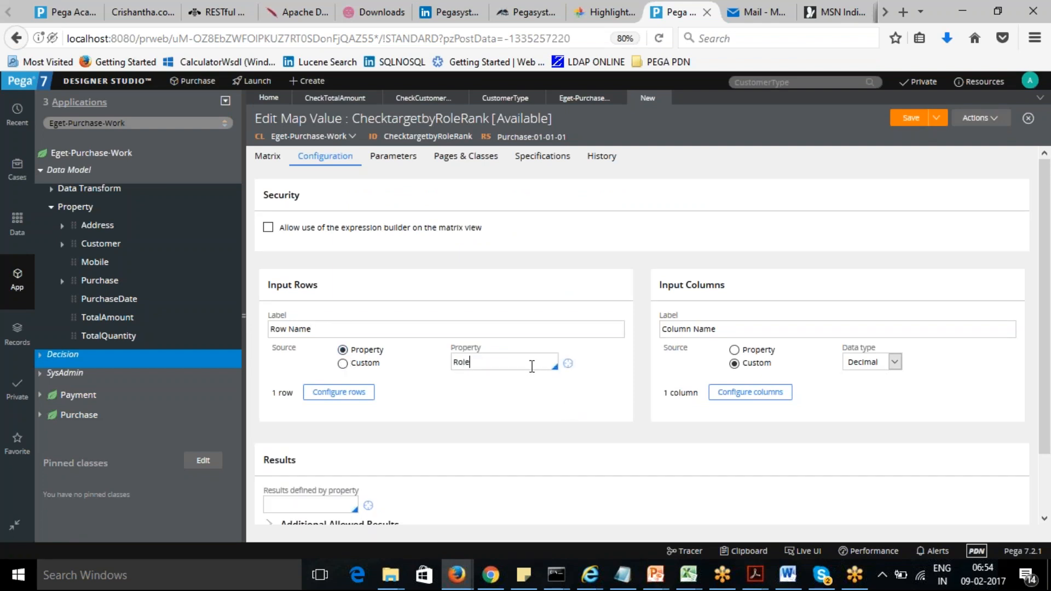
pyautogui.press('BackSpace')
pyautogui.press('BackSpace')
pyautogui.press('BackSpace')
pyautogui.press('BackSpace')
pyautogui.write('.')
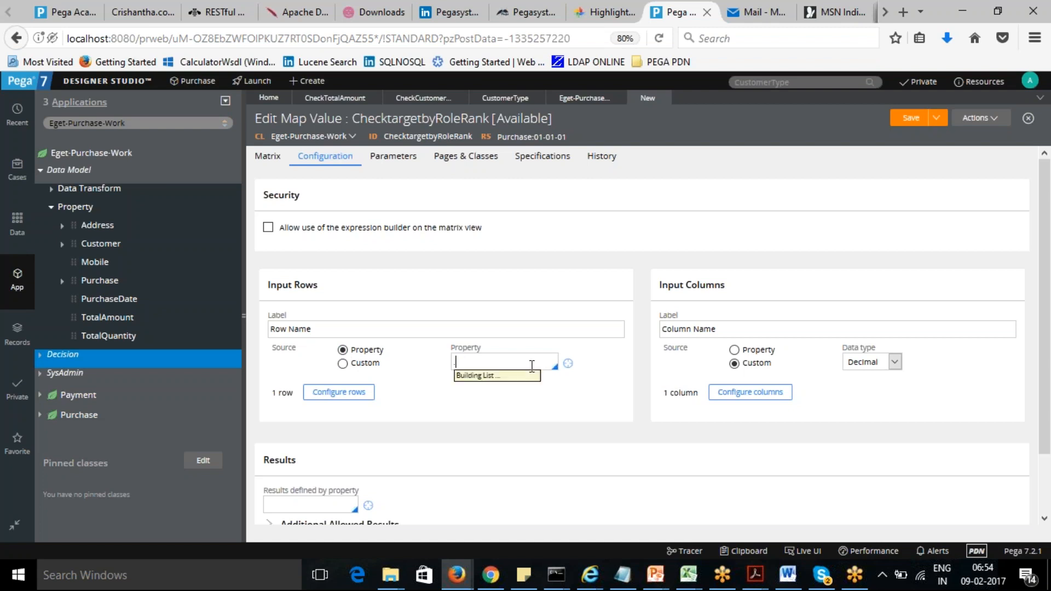
pyautogui.write('Rol')
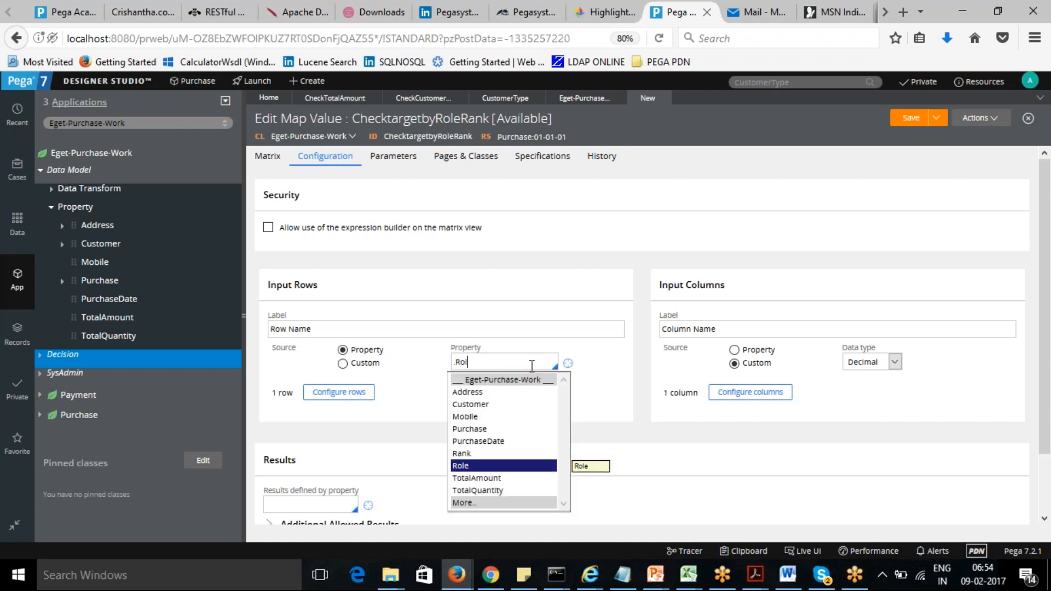
pyautogui.click(471, 466)
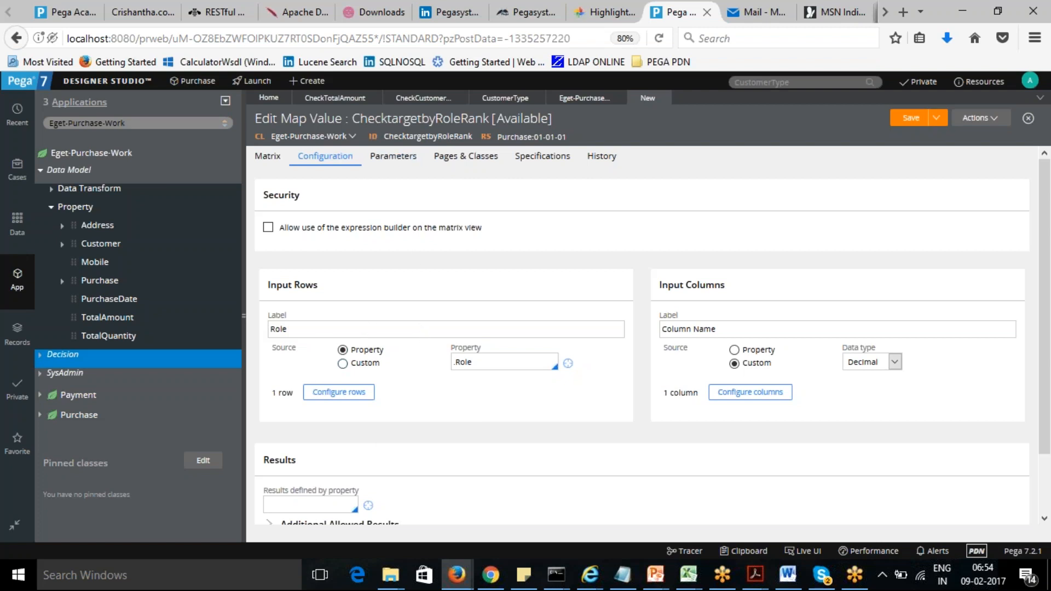
# Step: Set the Input Columns source of the map value to the property .Rank and try to save the record
pyautogui.moveTo(722, 329); pyautogui.dragTo(640, 333)
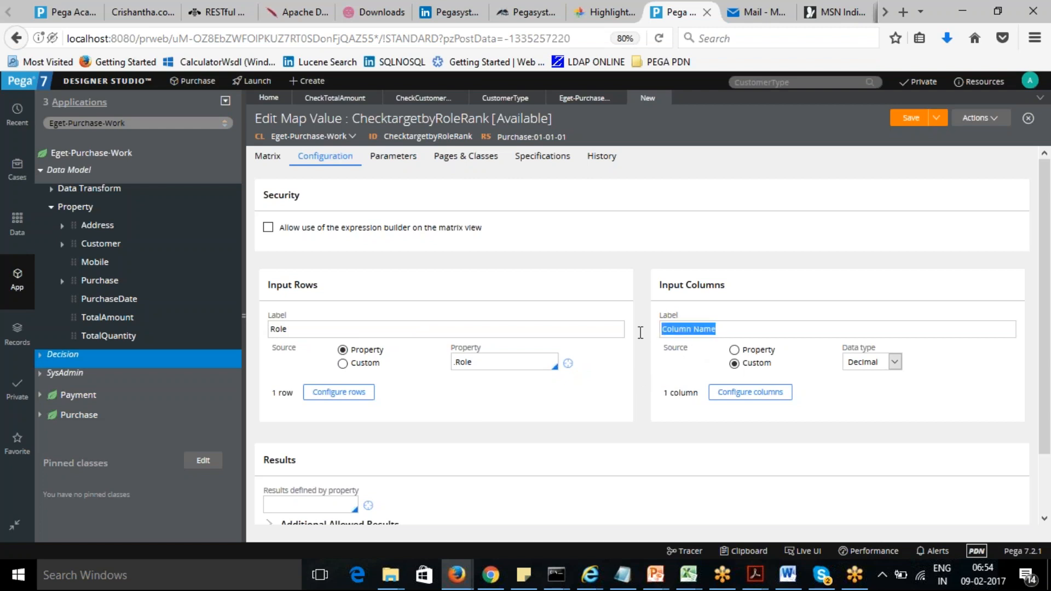
pyautogui.click(734, 350)
pyautogui.click(936, 364)
pyautogui.write('.')
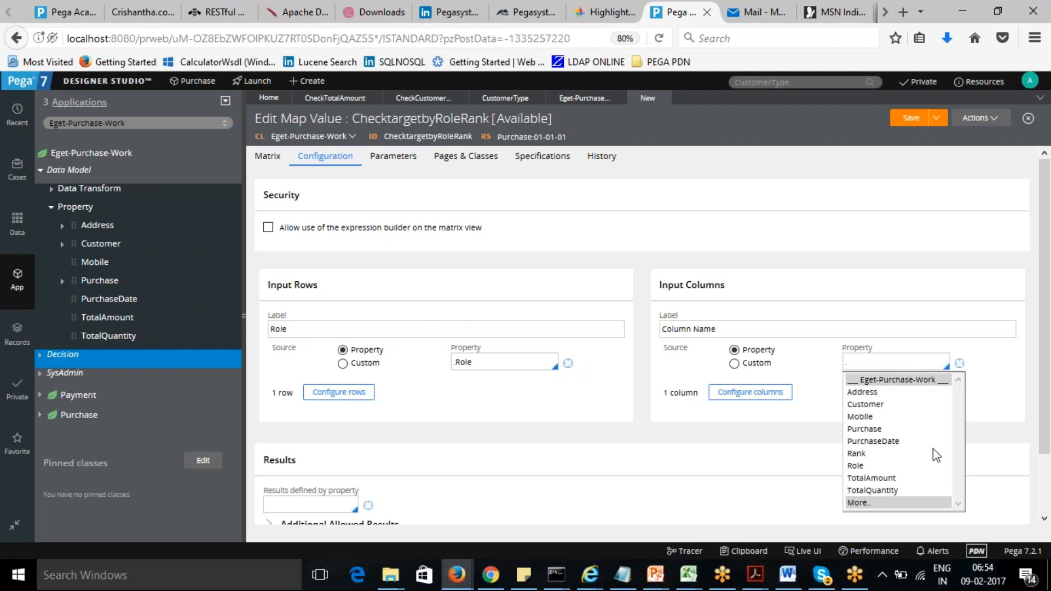
pyautogui.click(856, 454)
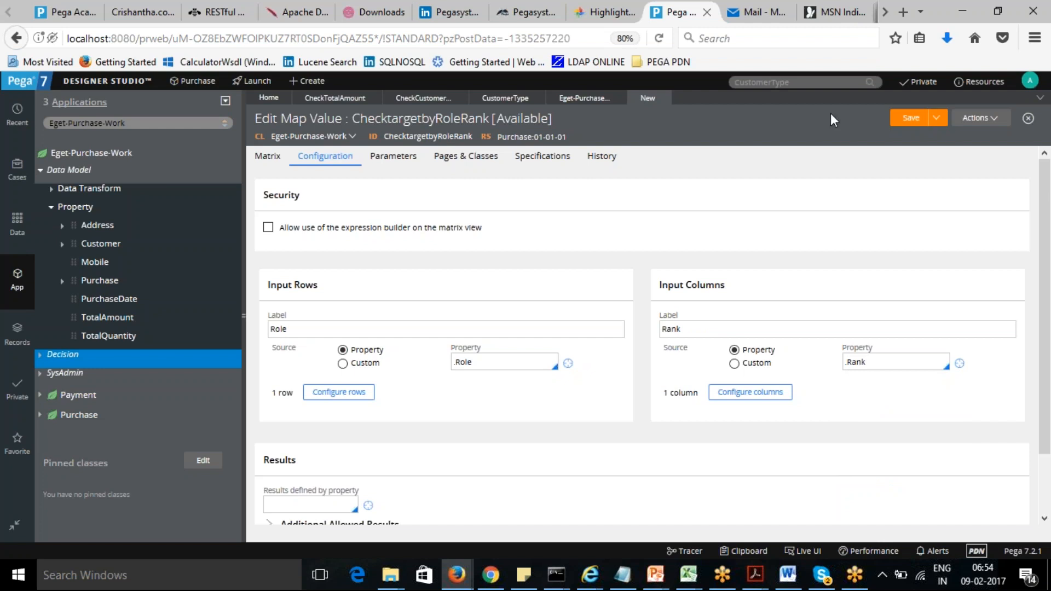
pyautogui.click(906, 125)
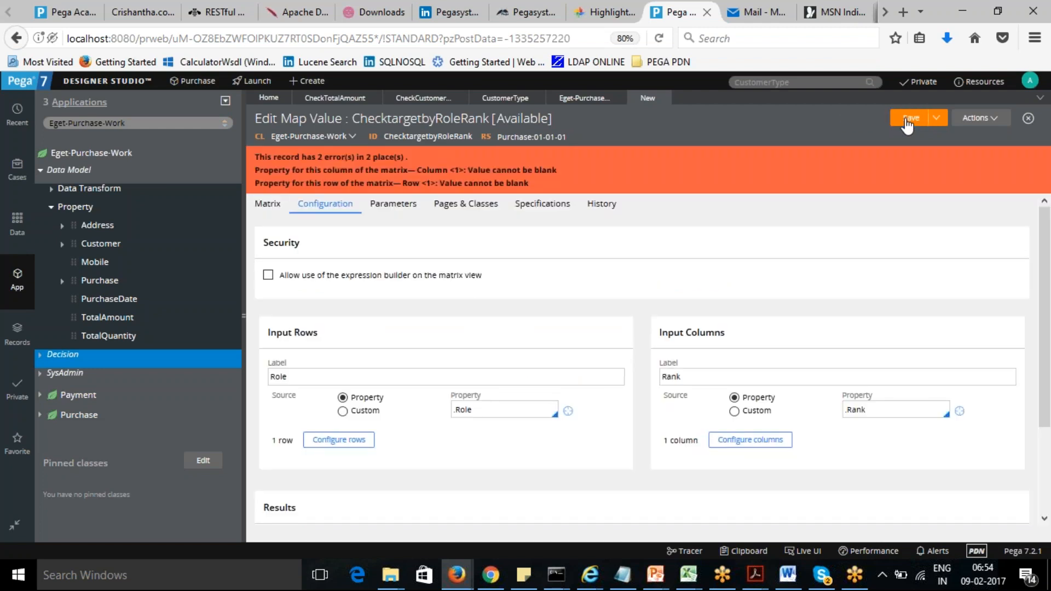
# Step: Configure three matrix rows for Role equal to Sales Agent, Sales Supervisor and Sales Manager, and submit them
pyautogui.click(340, 439)
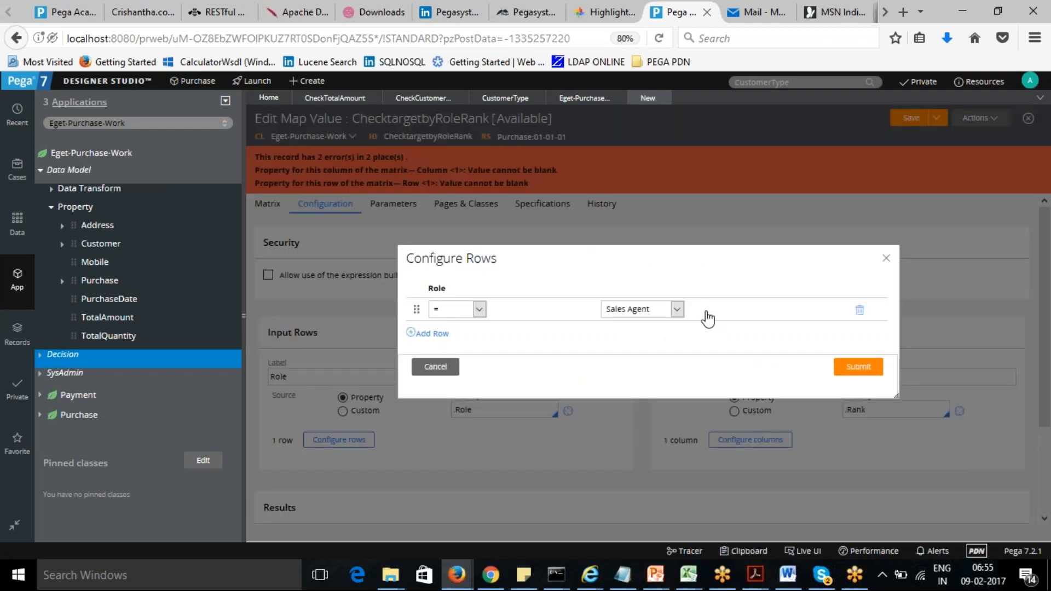
pyautogui.click(442, 336)
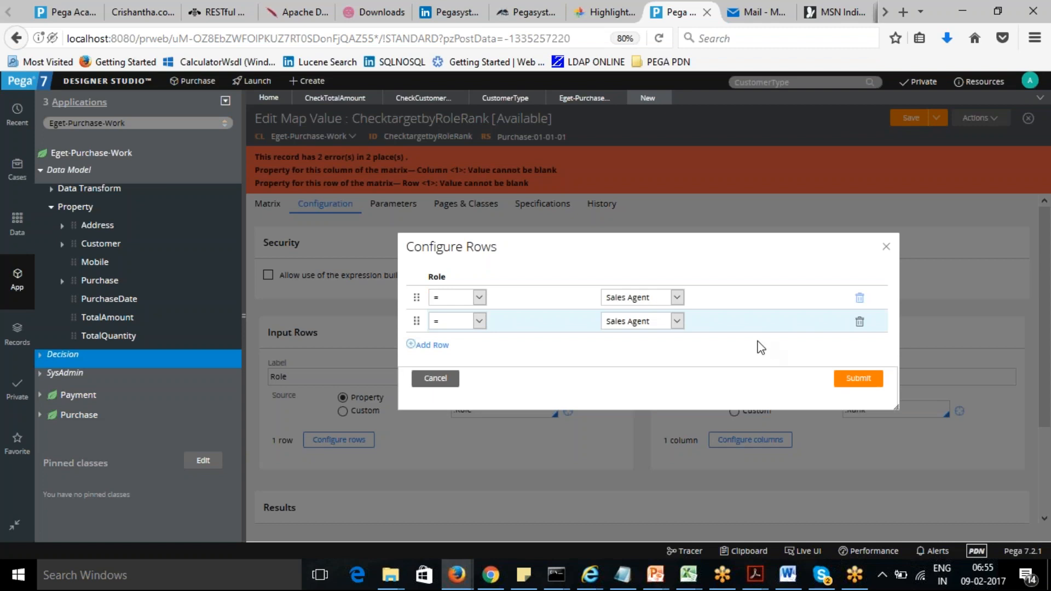
pyautogui.click(677, 321)
pyautogui.click(662, 348)
pyautogui.click(436, 349)
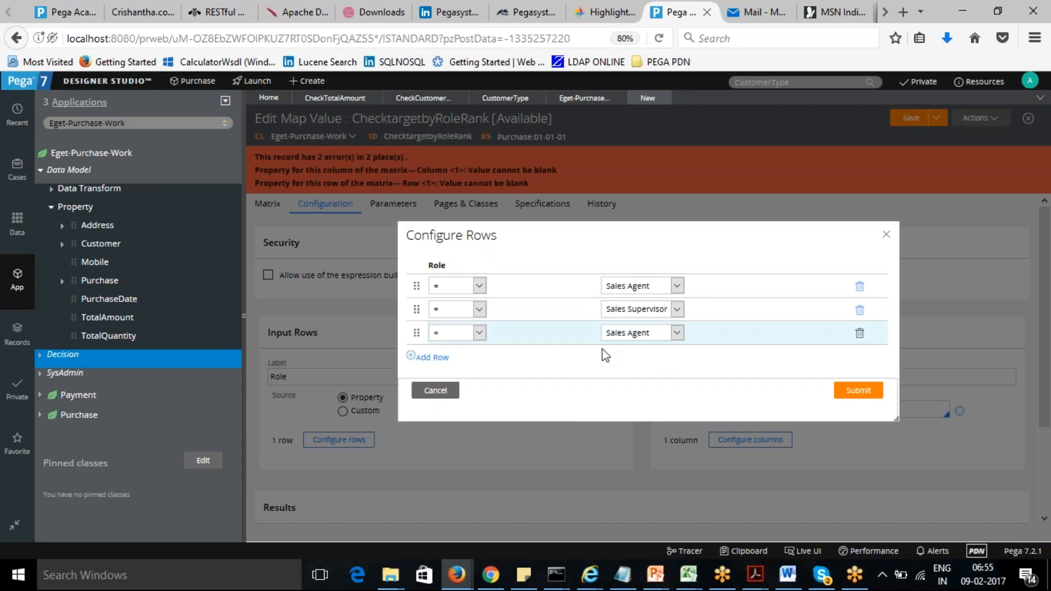
pyautogui.click(678, 333)
pyautogui.click(643, 373)
pyautogui.click(859, 391)
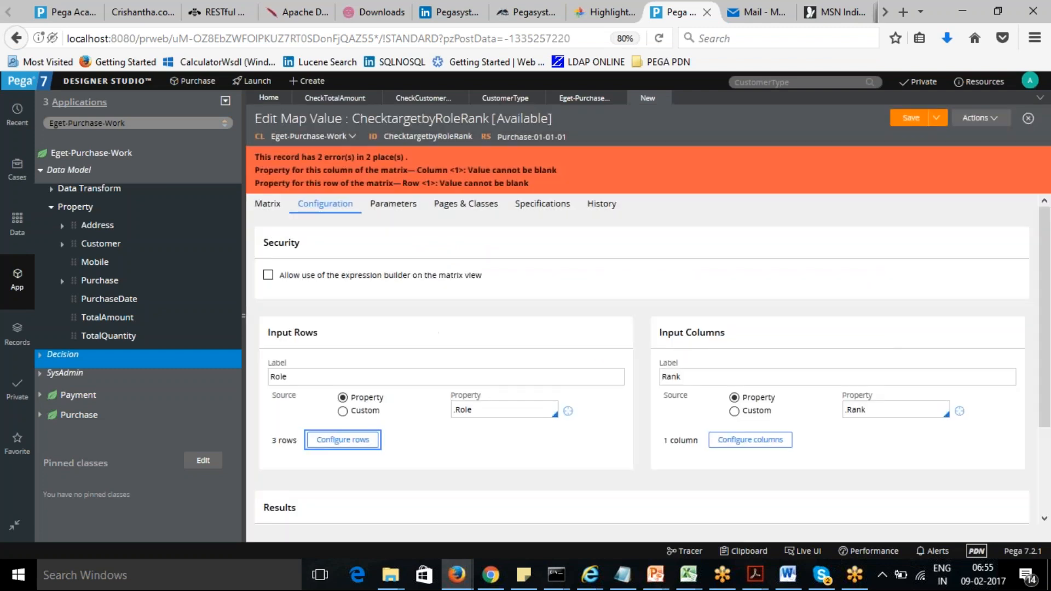
# Step: Configure two matrix columns for Rank equal to 1 and 2, and submit them
pyautogui.click(757, 441)
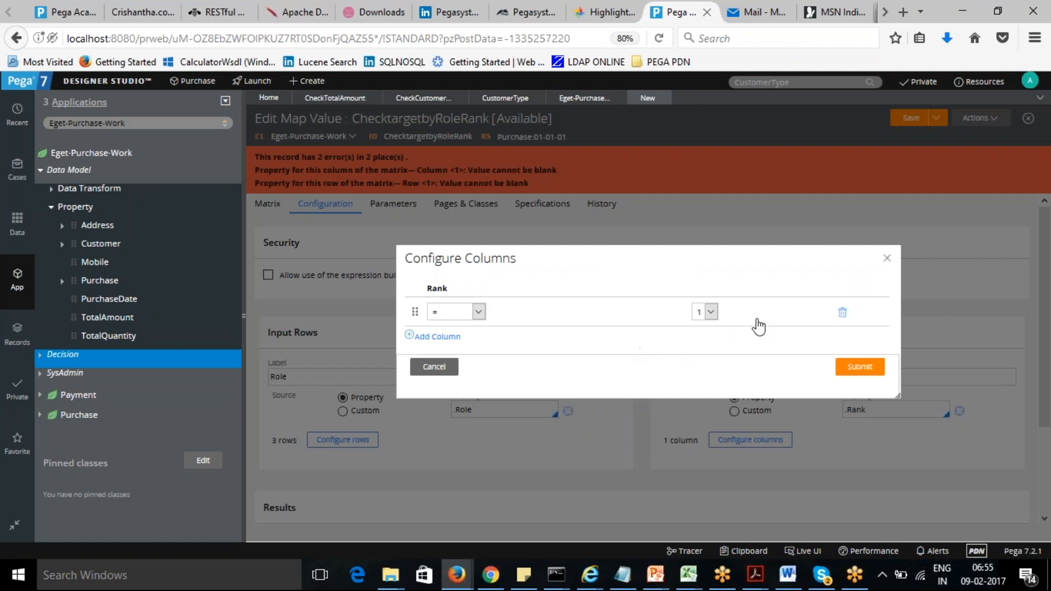
pyautogui.click(432, 336)
pyautogui.click(712, 327)
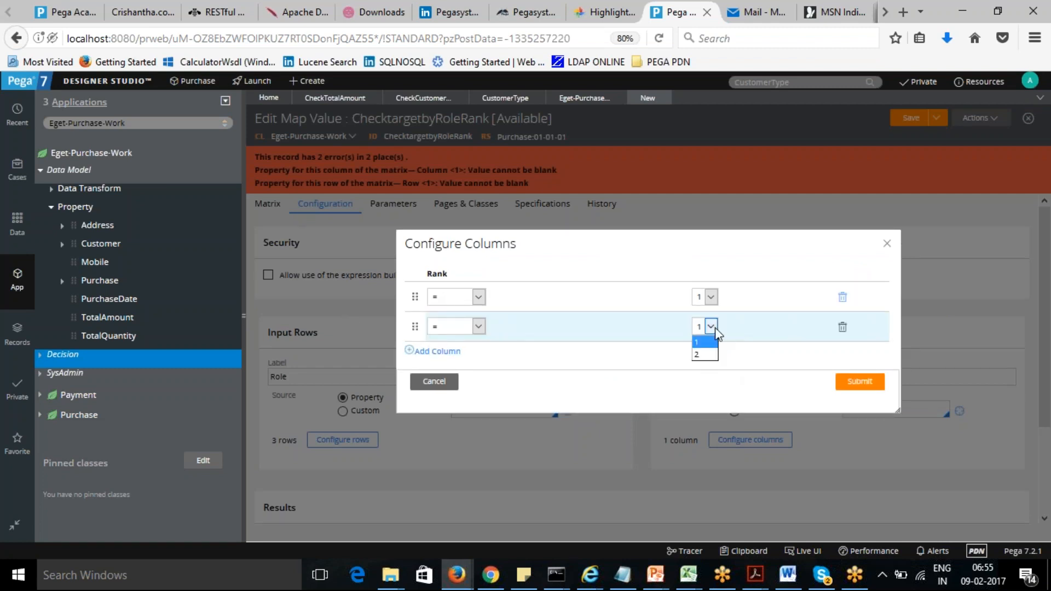
pyautogui.click(702, 355)
pyautogui.click(861, 383)
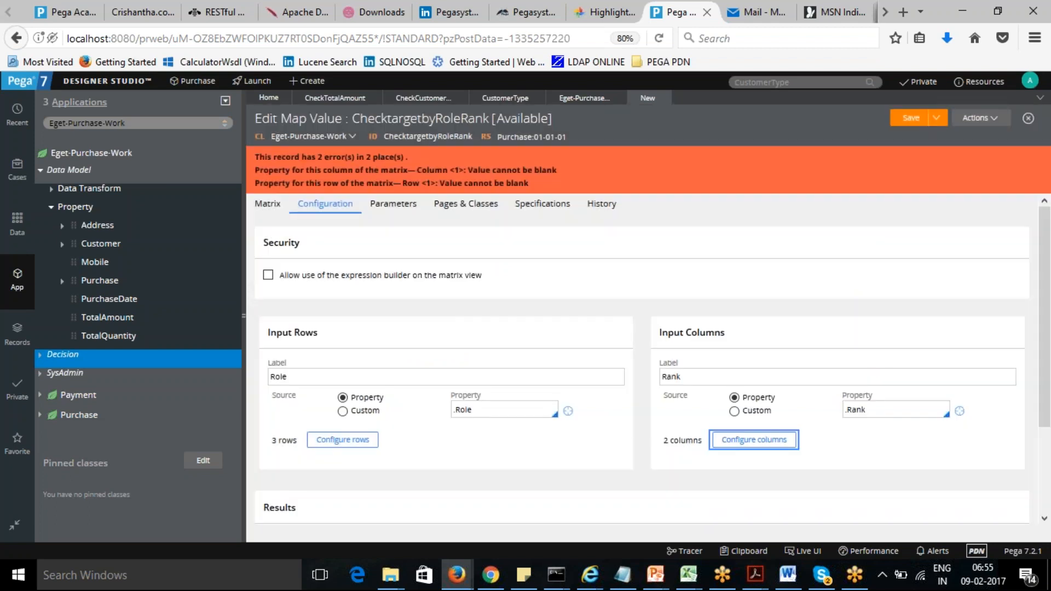
# Step: Fill the matrix's Sales Agent row with 100 for rank 1, 150 for rank 2 and 50 for the default
pyautogui.click(271, 206)
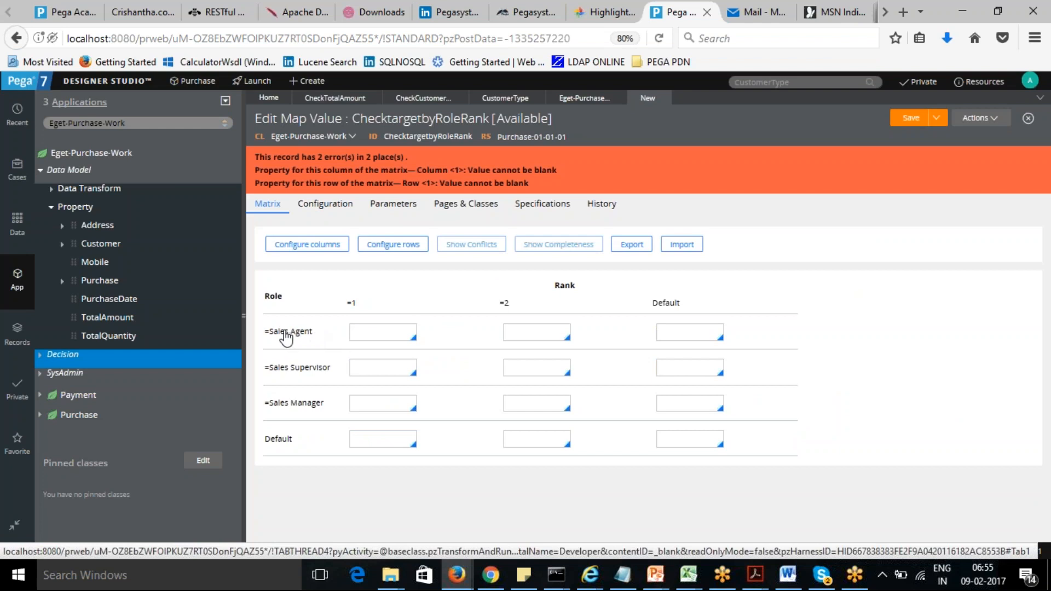
pyautogui.click(388, 330)
pyautogui.write('100')
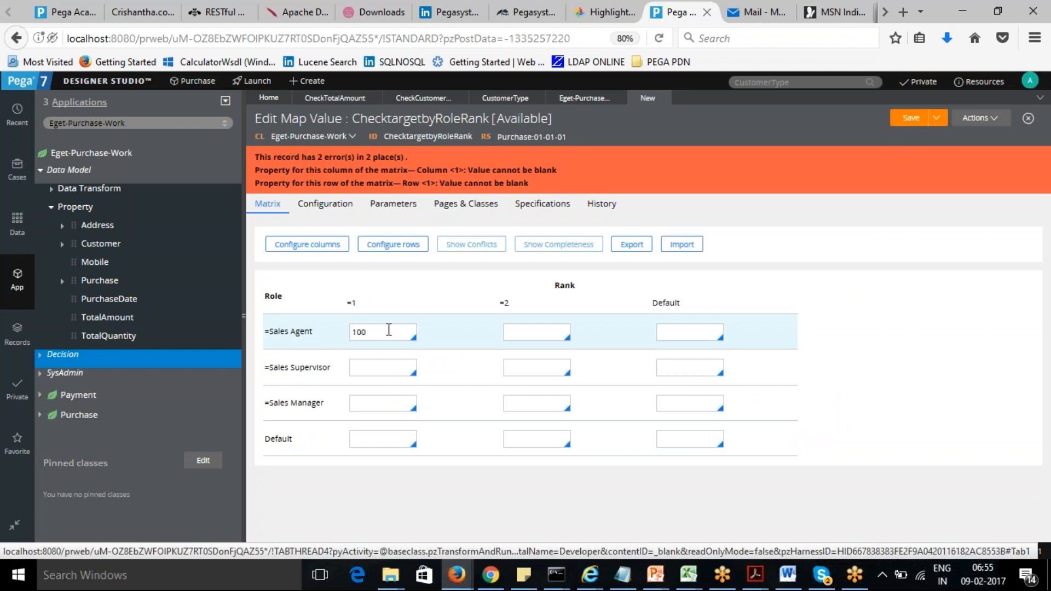
pyautogui.write('150')
pyautogui.click(673, 332)
pyautogui.write('1')
pyautogui.press('BackSpace')
pyautogui.write('50')
# Step: Fill the Sales Supervisor row with 125 for rank 1, 175 for rank 2 and 75 for the default
pyautogui.click(355, 369)
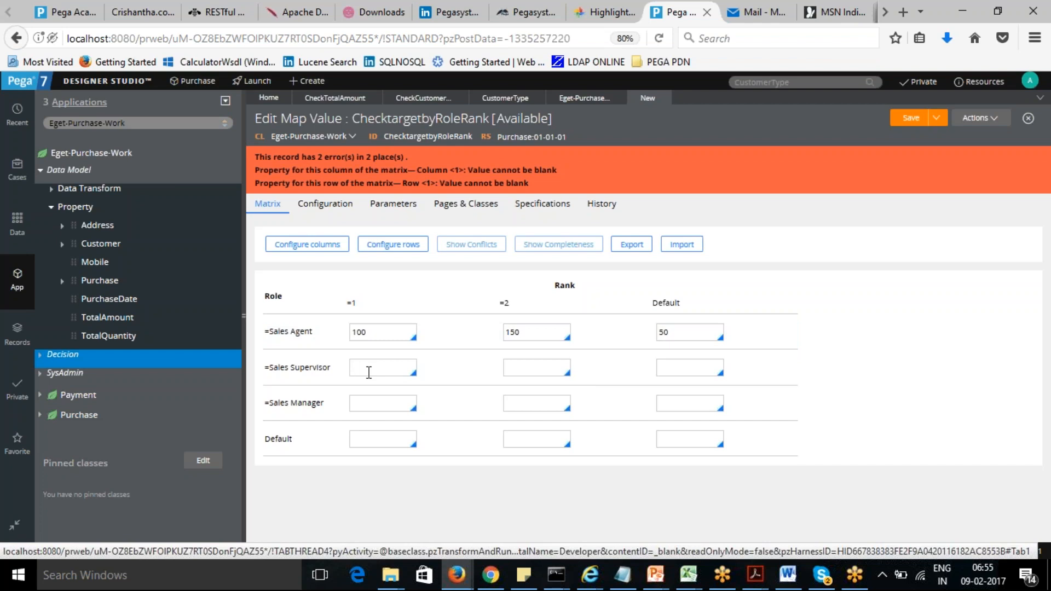
pyautogui.write('125')
pyautogui.press('Tab')
pyautogui.write('175')
pyautogui.write('75')
# Step: Fill the Sales Manager row with 140 for rank 1, 180 for rank 2 and 80 for the default
pyautogui.click(371, 403)
pyautogui.write('140')
pyautogui.press('Tab')
pyautogui.write('180')
pyautogui.write('80')
# Step: Fill the Default row with 40, 60 and 99, and save the map value
pyautogui.click(375, 439)
pyautogui.write('40')
pyautogui.write('60')
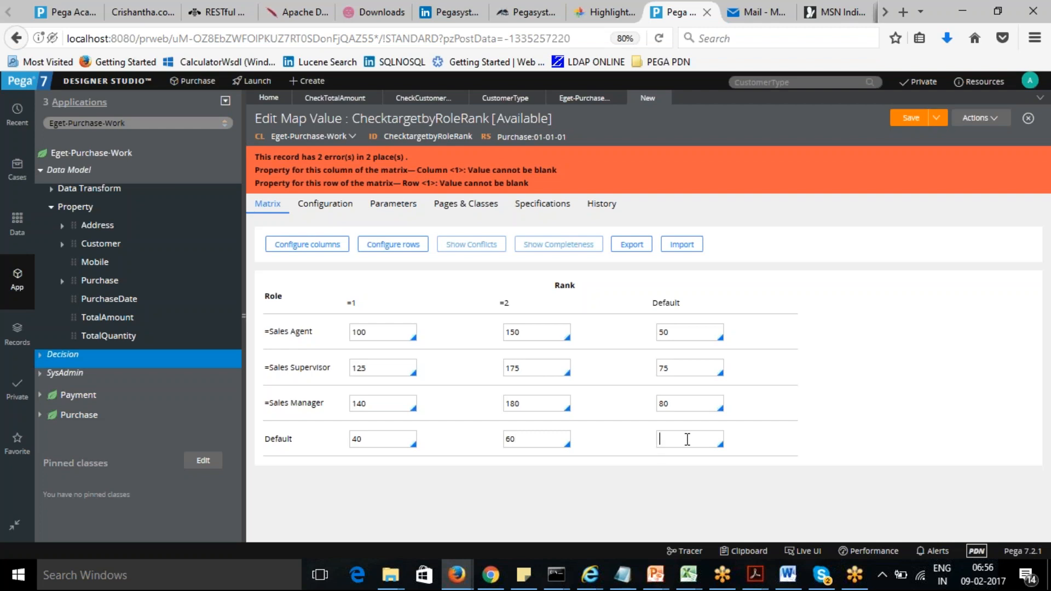
pyautogui.write('99')
pyautogui.click(908, 120)
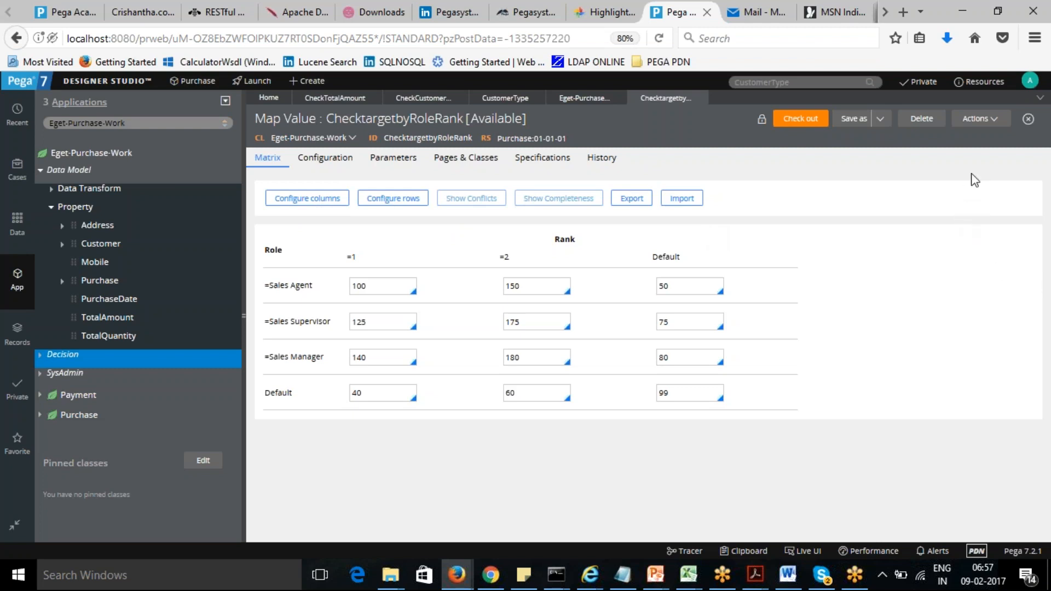
# Step: Run the ChecktargetbyRoleRank map value and reset its test page
pyautogui.click(993, 120)
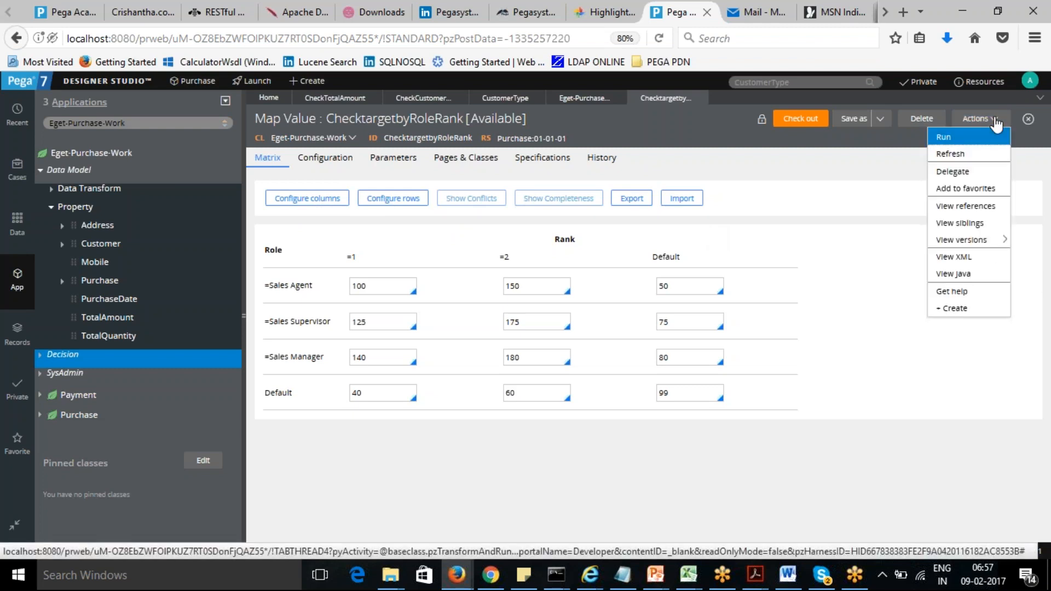
pyautogui.click(967, 138)
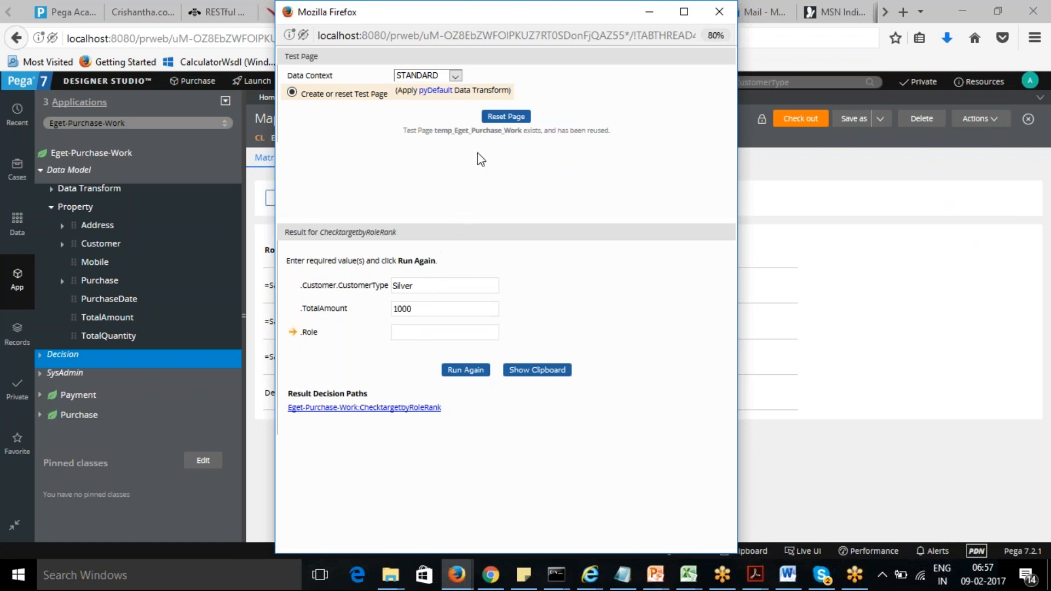
pyautogui.click(504, 120)
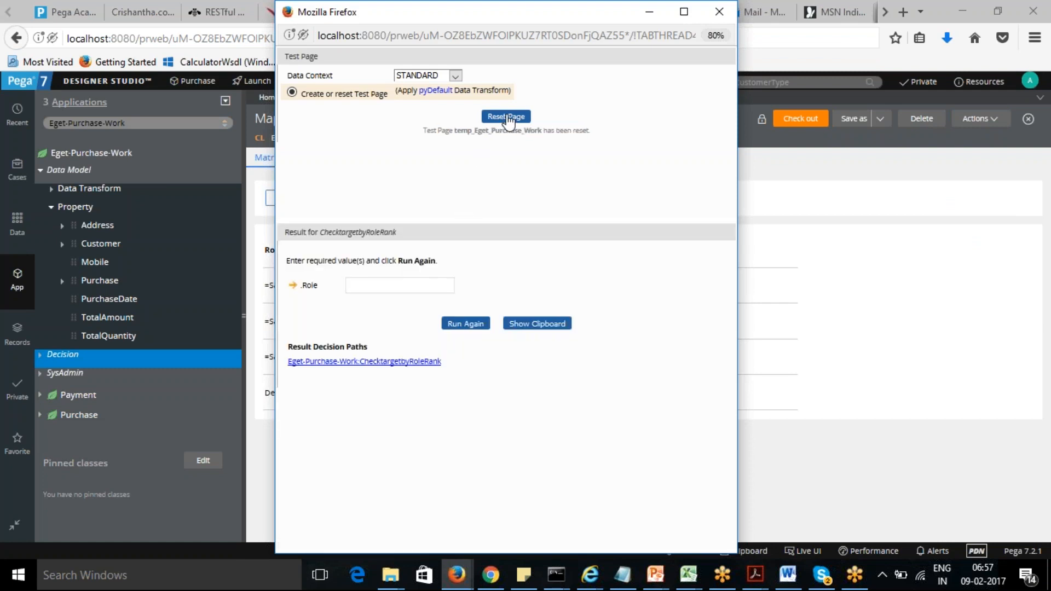
# Step: Test the map value with the role Sales Agent and rank 0
pyautogui.click(389, 286)
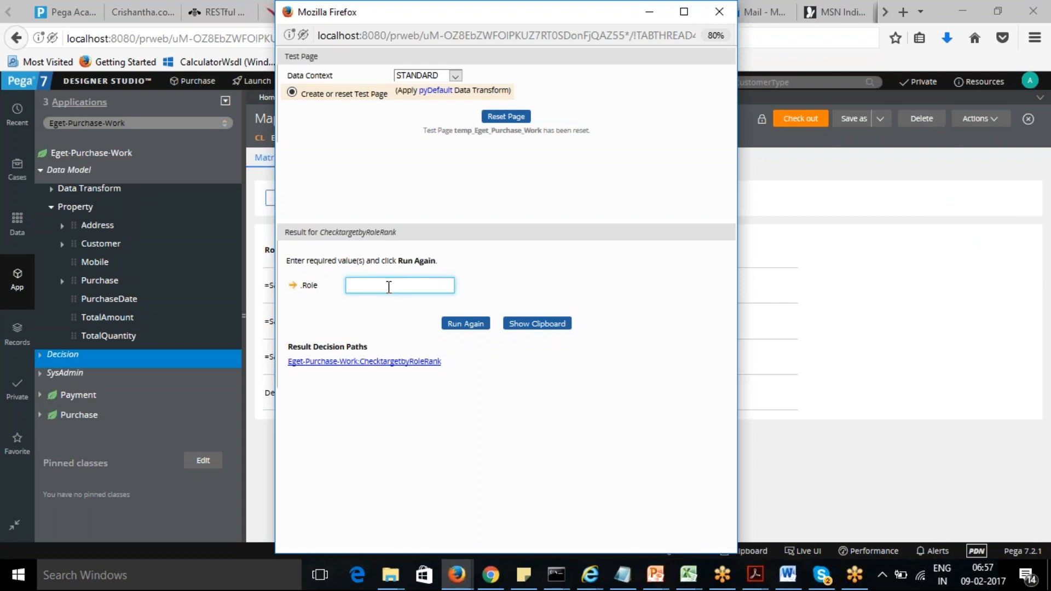
pyautogui.write('Sales Agent')
pyautogui.click(464, 325)
pyautogui.click(411, 310)
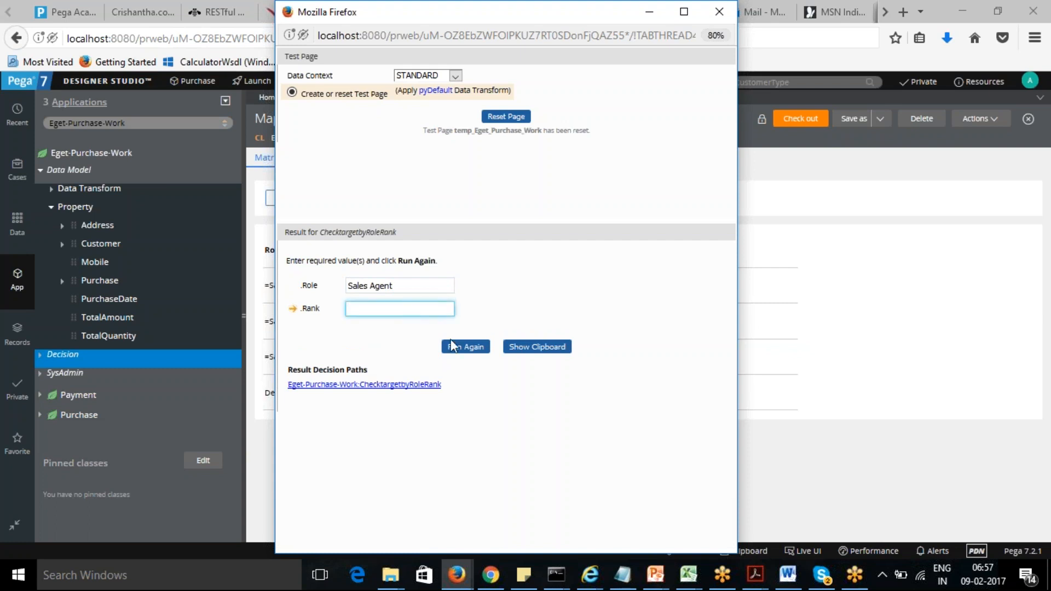
pyautogui.click(465, 350)
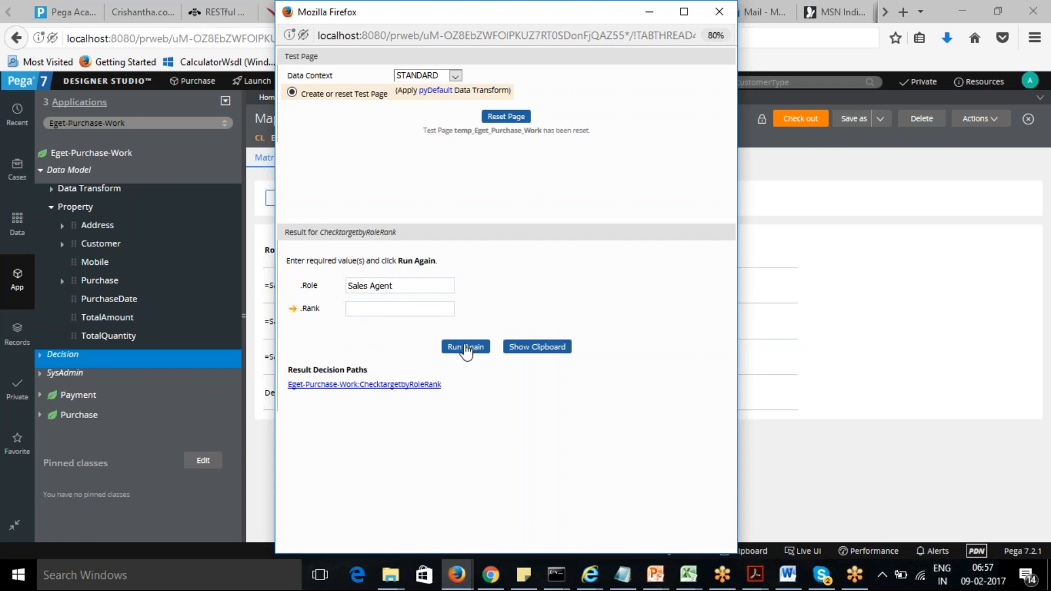
pyautogui.click(420, 312)
pyautogui.write('0')
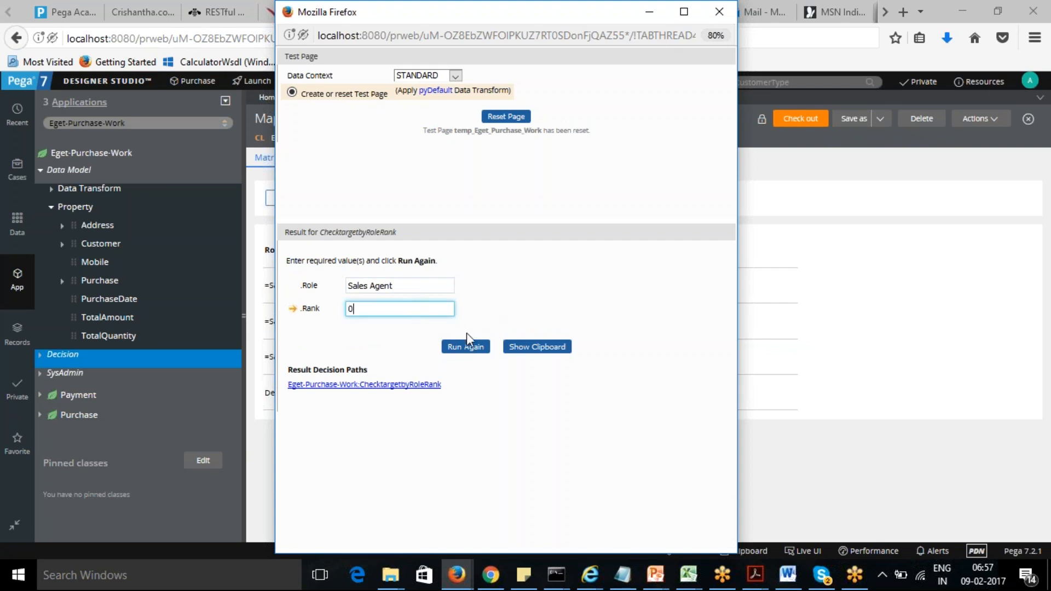
pyautogui.click(465, 349)
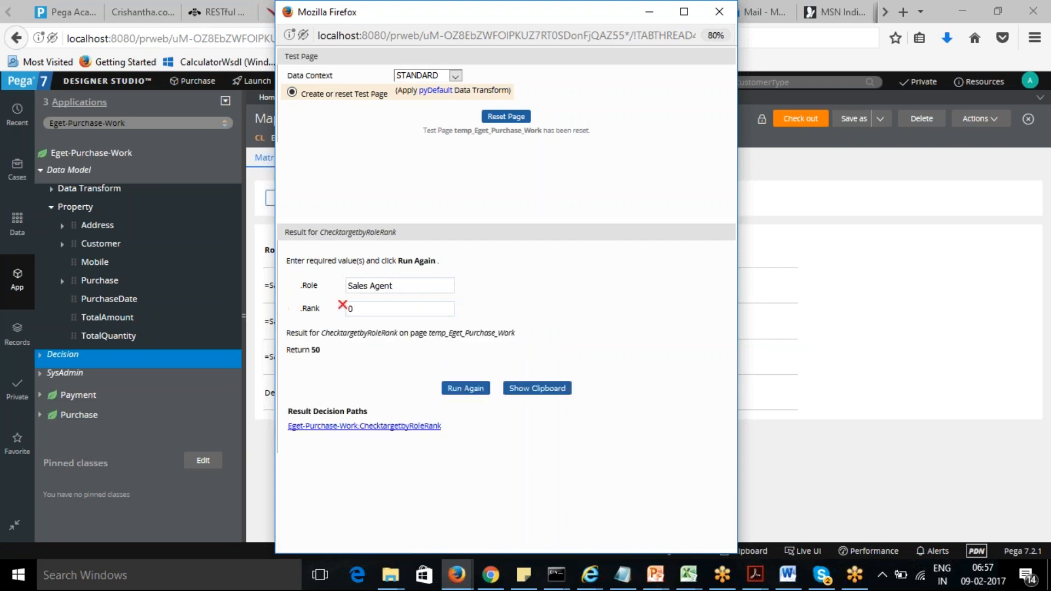
# Step: Check the returned target, and rerun the Sales Agent test with rank 1
pyautogui.moveTo(363, 307); pyautogui.dragTo(318, 308)
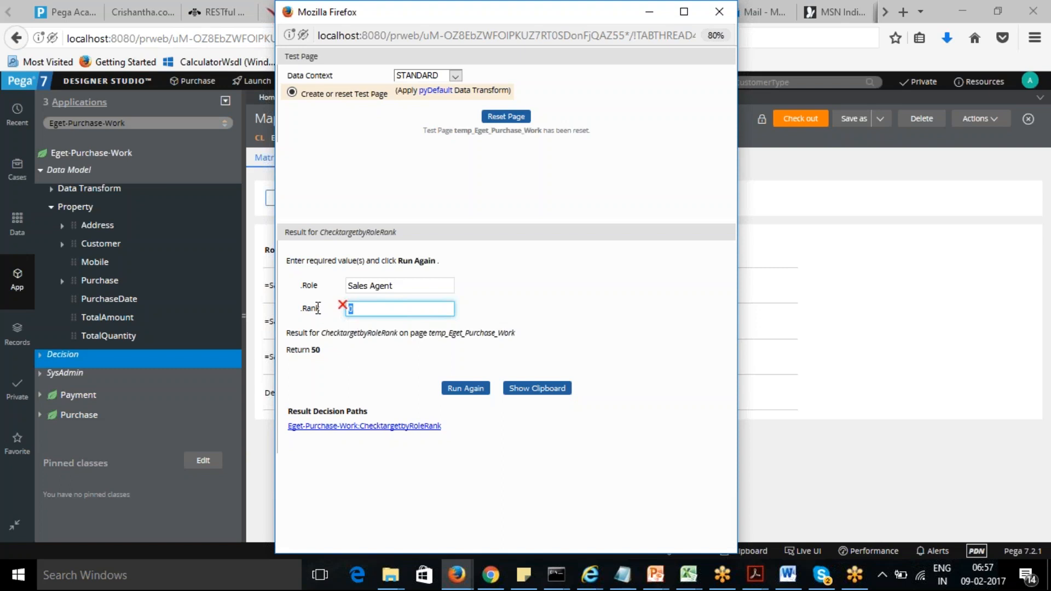
pyautogui.moveTo(285, 350); pyautogui.dragTo(325, 353)
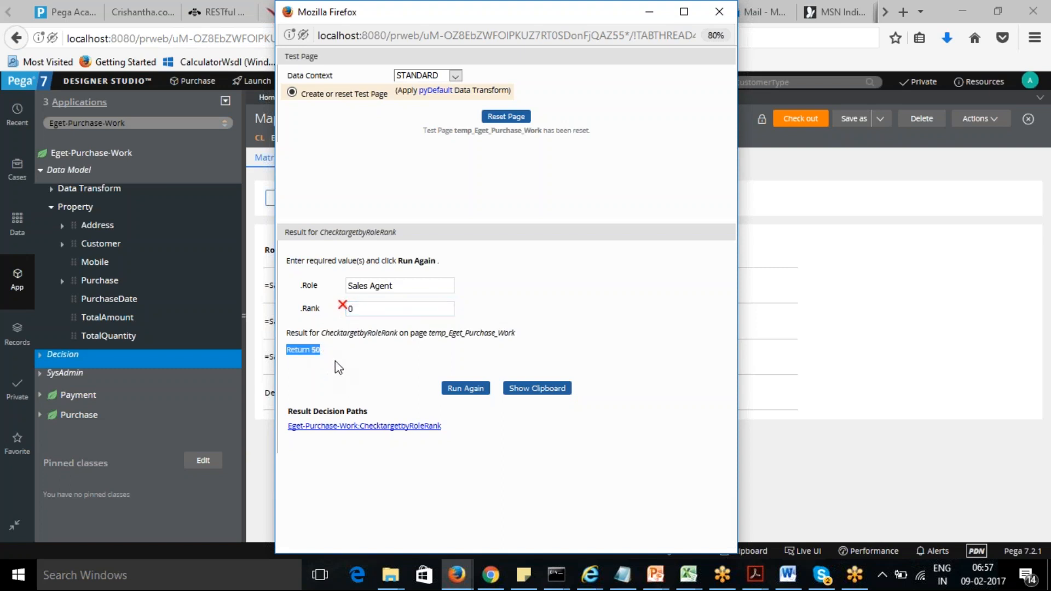
pyautogui.moveTo(357, 309); pyautogui.dragTo(335, 316)
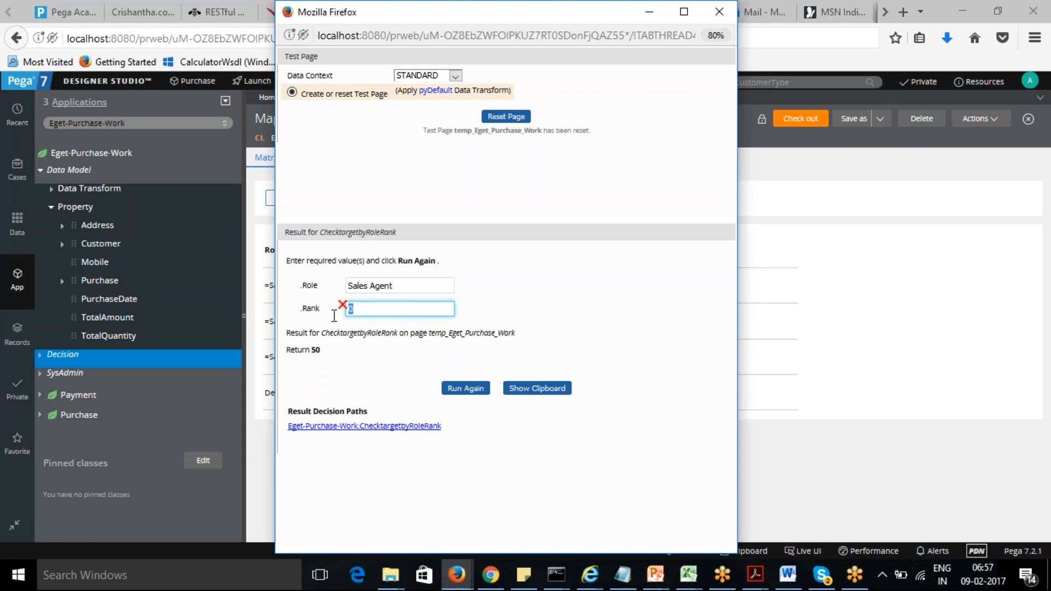
pyautogui.moveTo(394, 286); pyautogui.dragTo(339, 311)
pyautogui.write('1')
pyautogui.click(466, 389)
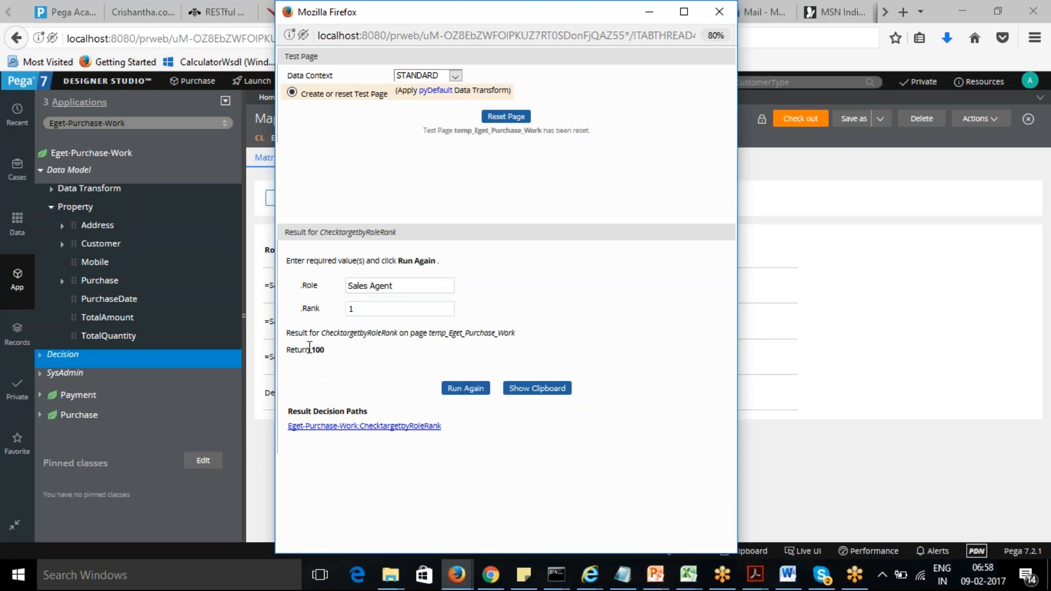
# Step: Rerun the Sales Agent test with rank 2
pyautogui.moveTo(376, 309); pyautogui.dragTo(334, 309)
pyautogui.write('2')
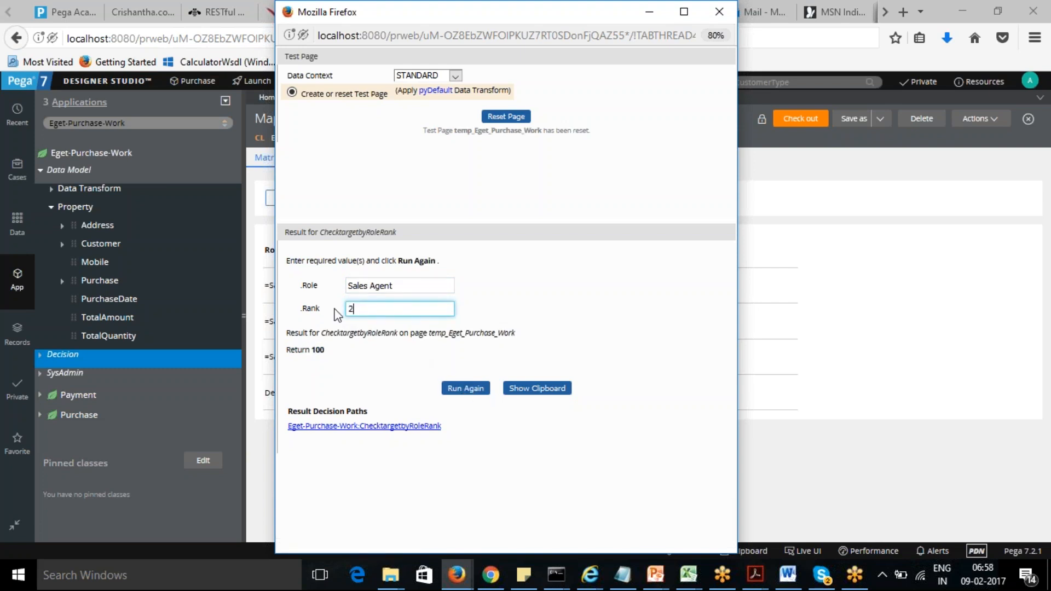
pyautogui.click(472, 390)
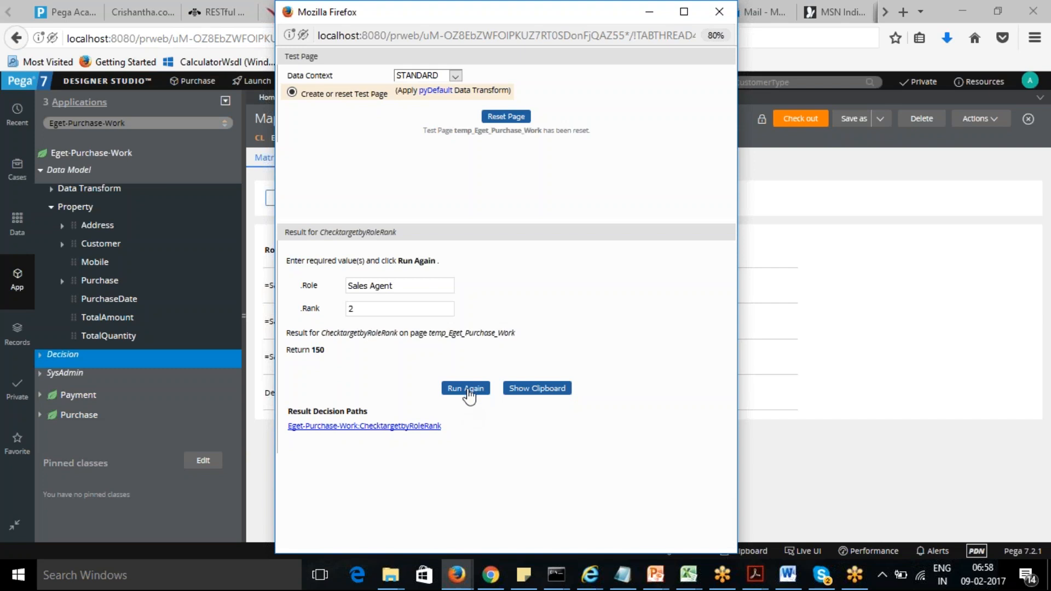
# Step: Rerun the map value test with the role Sales Operator and rank 5, and close the test window
pyautogui.moveTo(427, 5); pyautogui.dragTo(435, 55)
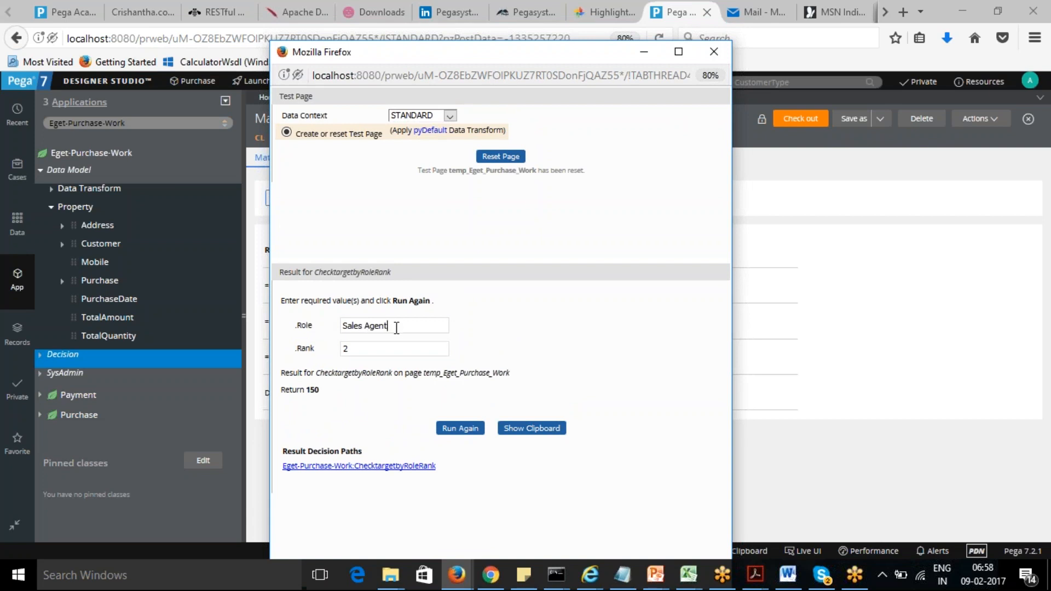
pyautogui.moveTo(394, 327); pyautogui.dragTo(281, 326)
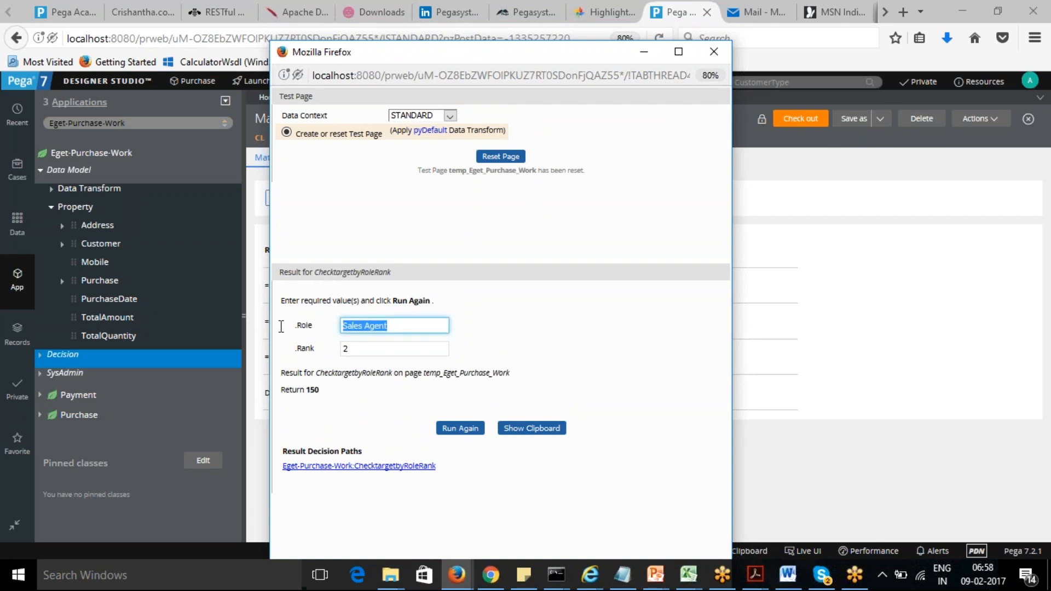
pyautogui.click(400, 327)
pyautogui.press('BackSpace')
pyautogui.press('BackSpace')
pyautogui.press('BackSpace')
pyautogui.press('BackSpace')
pyautogui.press('BackSpace')
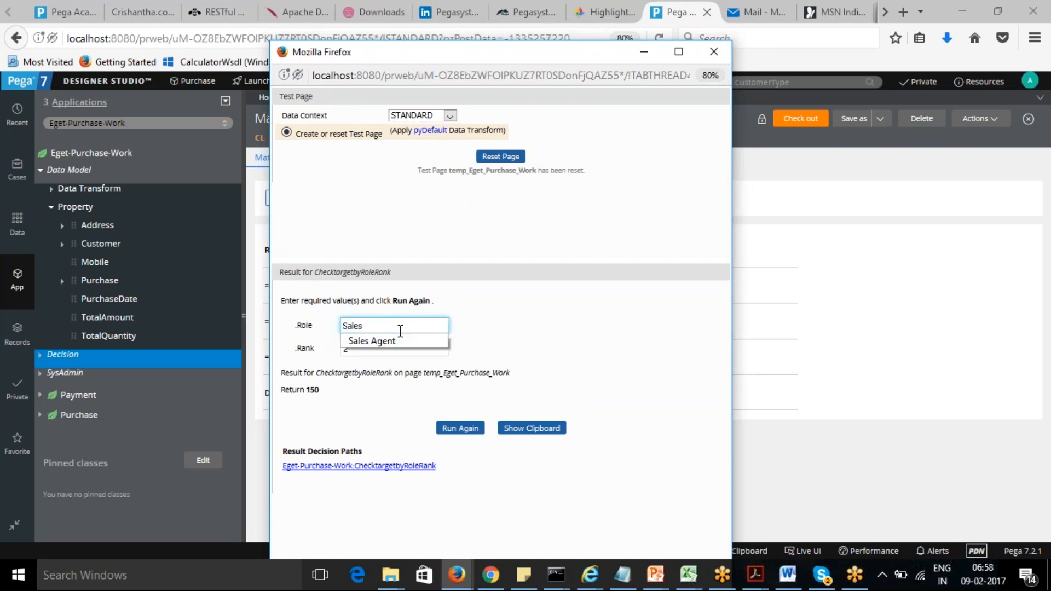
pyautogui.write('Operator')
pyautogui.press('Tab')
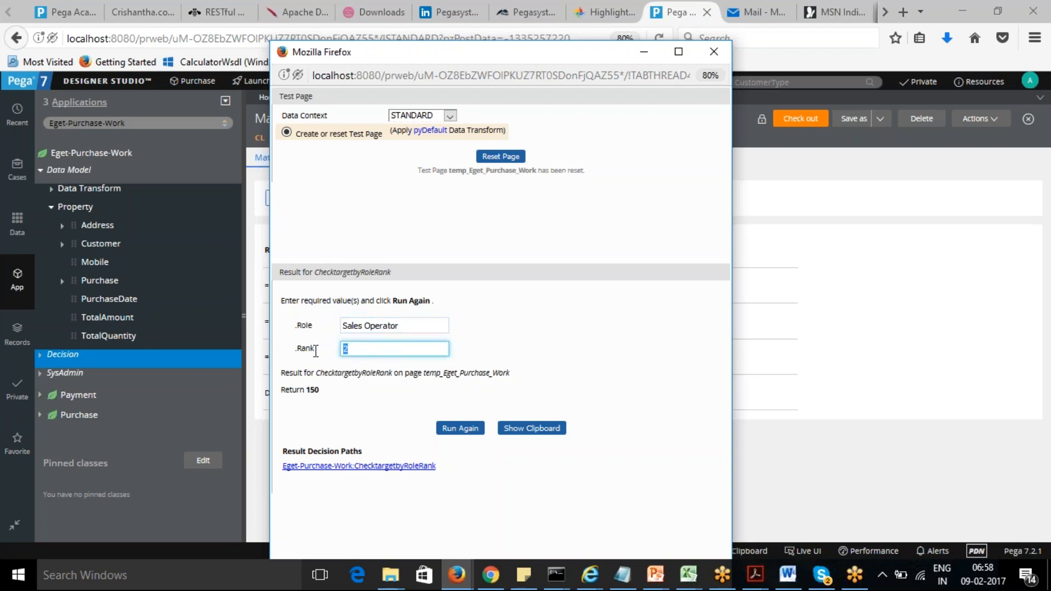
pyautogui.write('5')
pyautogui.click(605, 356)
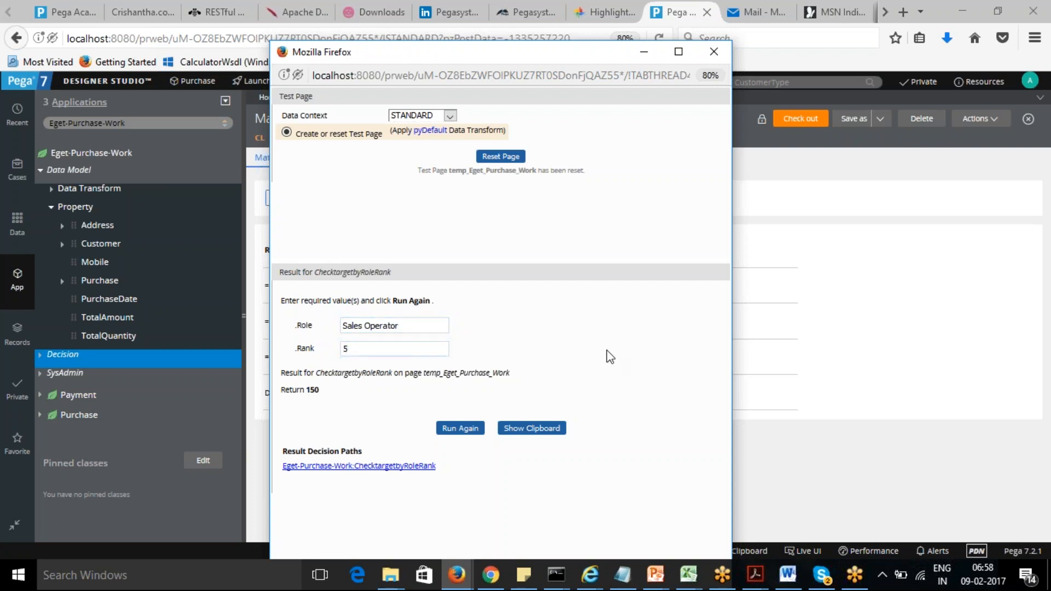
pyautogui.click(460, 429)
pyautogui.click(713, 52)
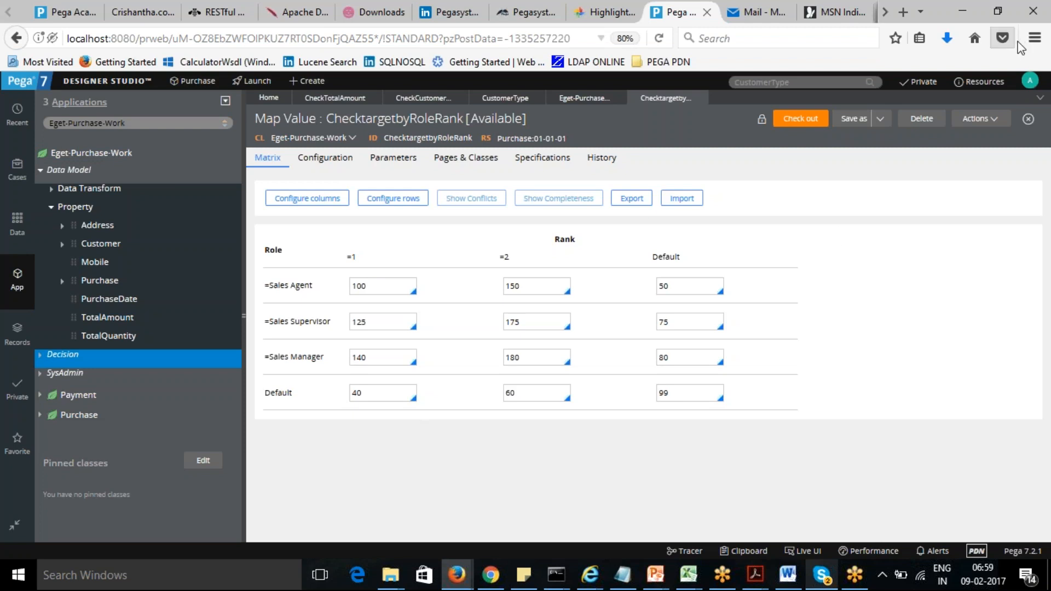
# Step: Open the help on map values, read which rule types can reference them, and put the help window away
pyautogui.click(995, 120)
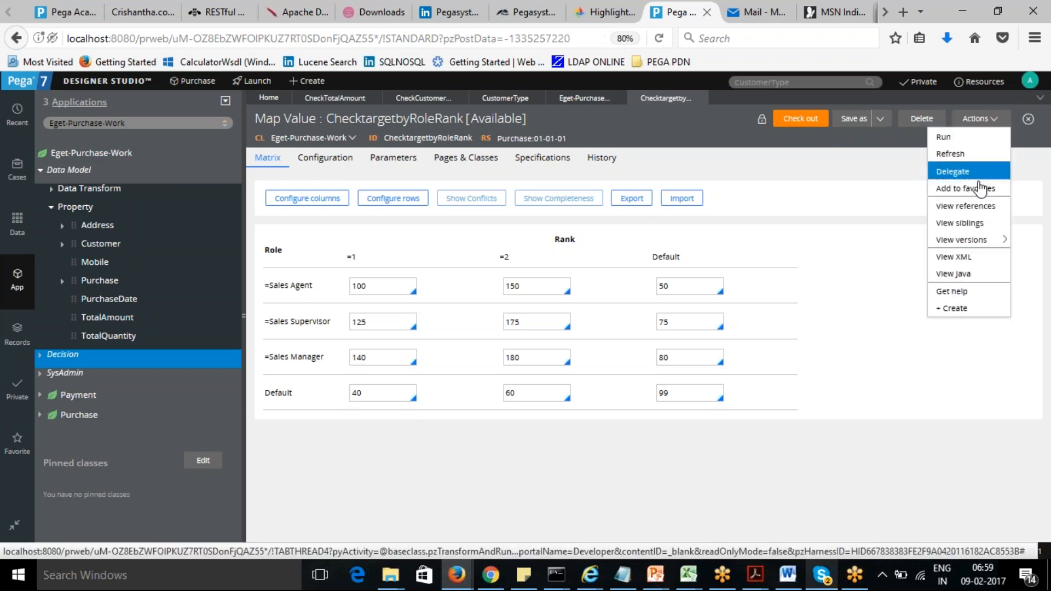
pyautogui.click(979, 291)
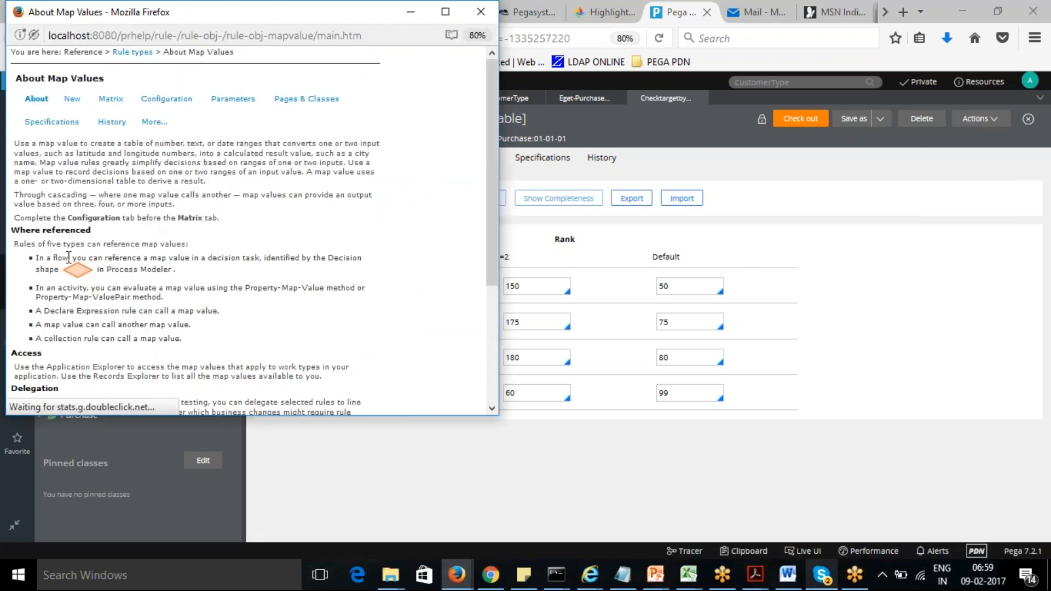
pyautogui.moveTo(179, 271); pyautogui.dragTo(35, 258)
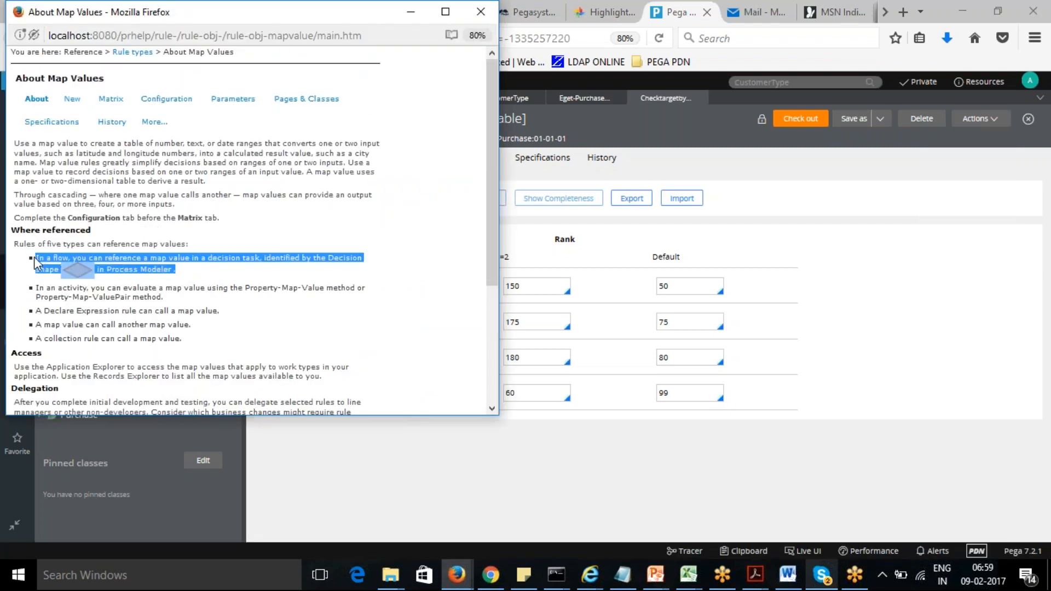
pyautogui.moveTo(174, 295); pyautogui.dragTo(110, 310)
pyautogui.click(107, 328)
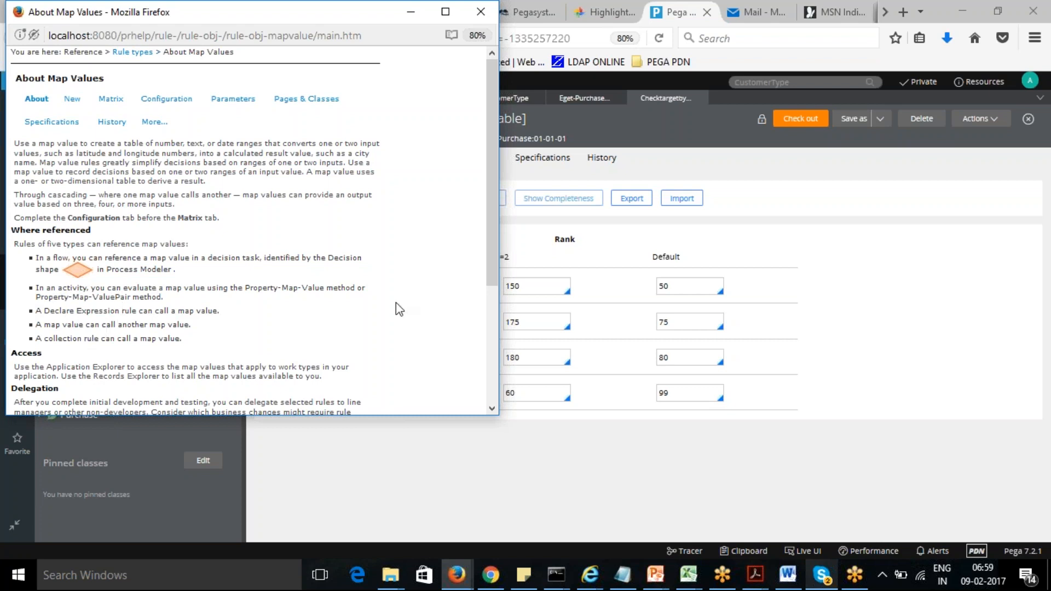
pyautogui.click(412, 13)
# Step: Clear the Sales Agent target for rank 2 in the matrix and re-enter it as 150
pyautogui.click(538, 282)
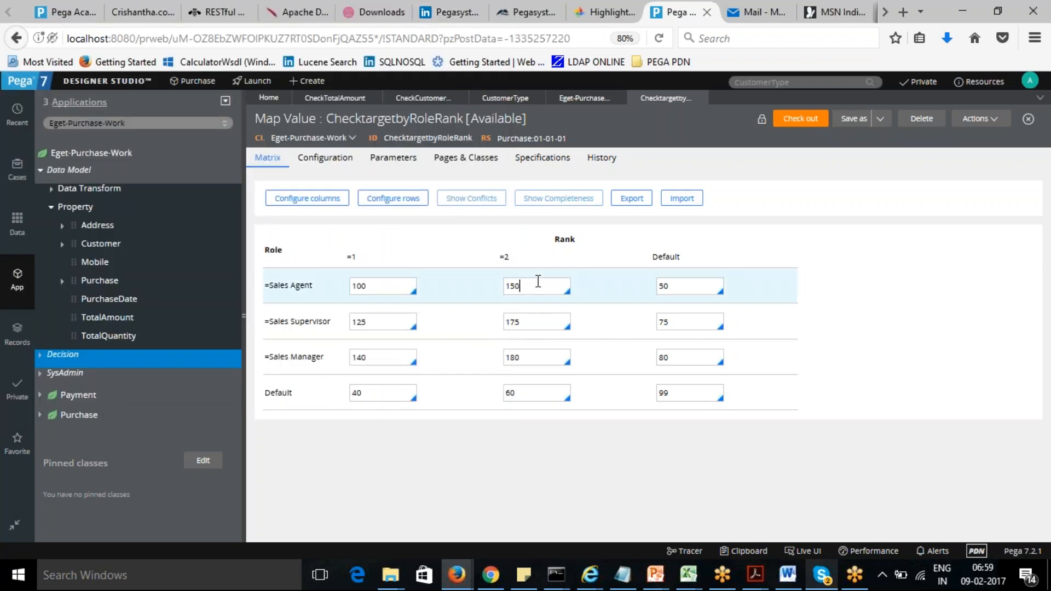
pyautogui.press('BackSpace')
pyautogui.press('BackSpace')
pyautogui.press('BackSpace')
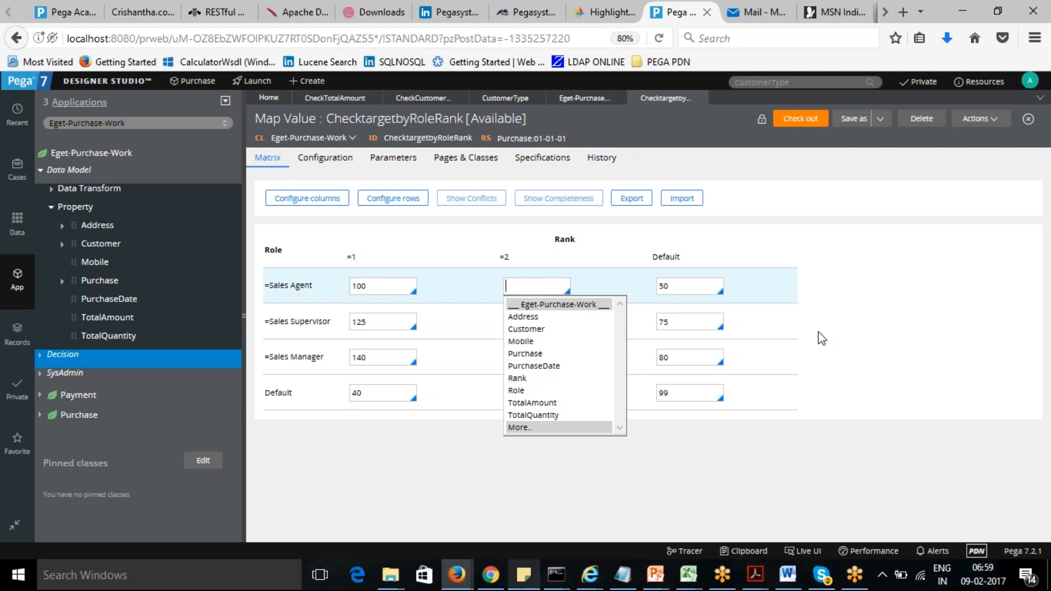
pyautogui.click(855, 296)
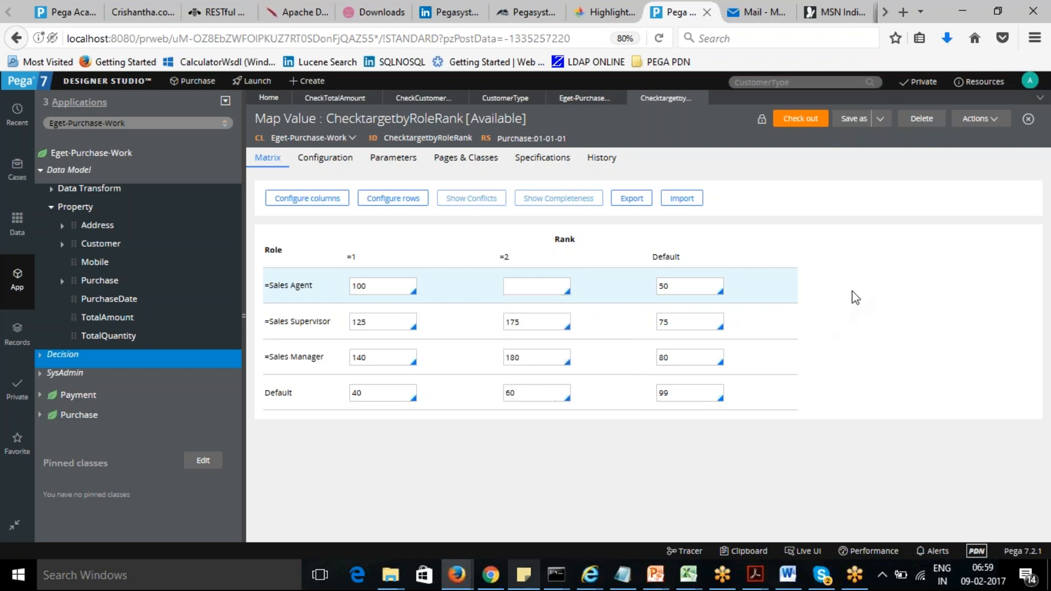
pyautogui.click(539, 282)
pyautogui.write('150')
# Step: Check out and save the ChecktargetbyRoleRank map value, and collapse the Data Model category of Eget-Purchase-Work
pyautogui.click(803, 120)
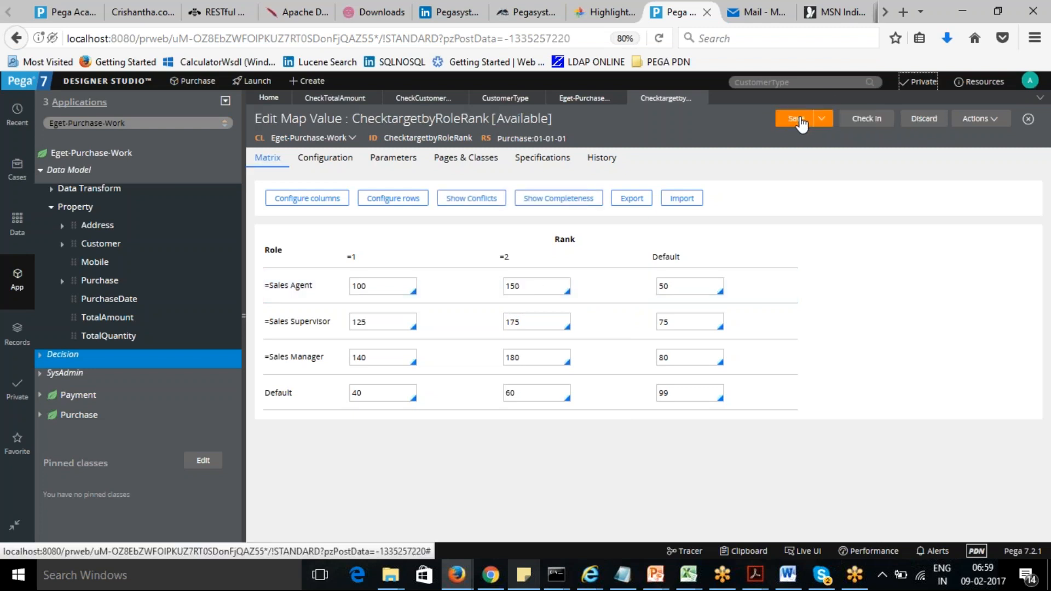
pyautogui.press('Tab')
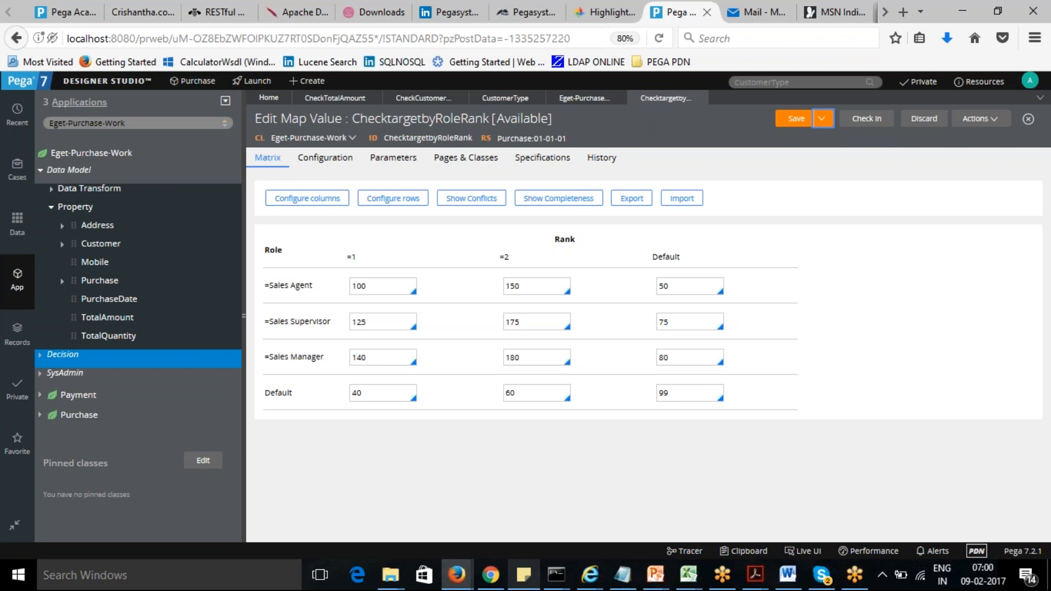
pyautogui.click(795, 121)
pyautogui.click(39, 172)
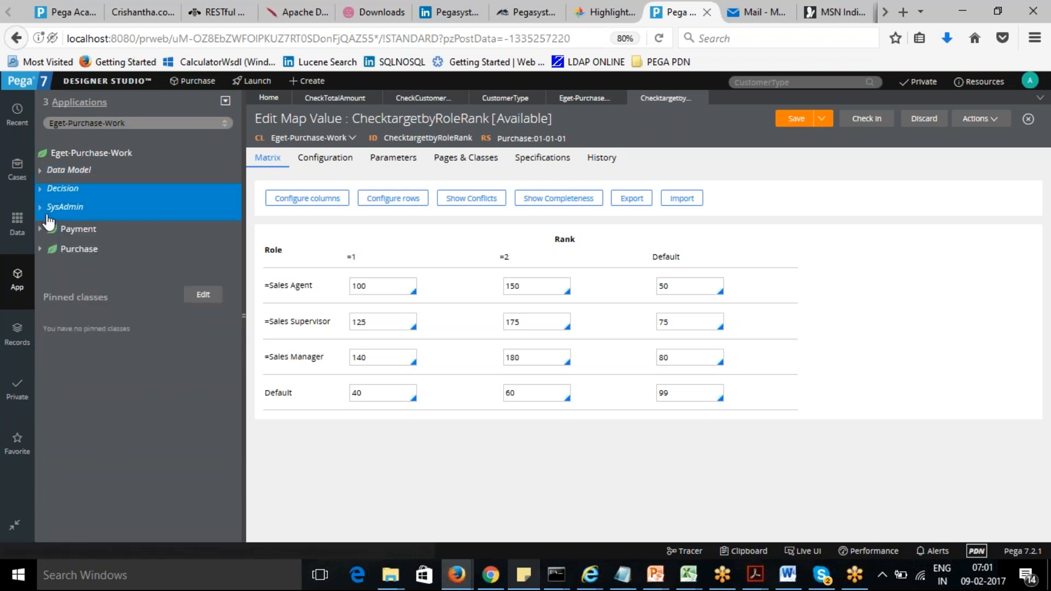